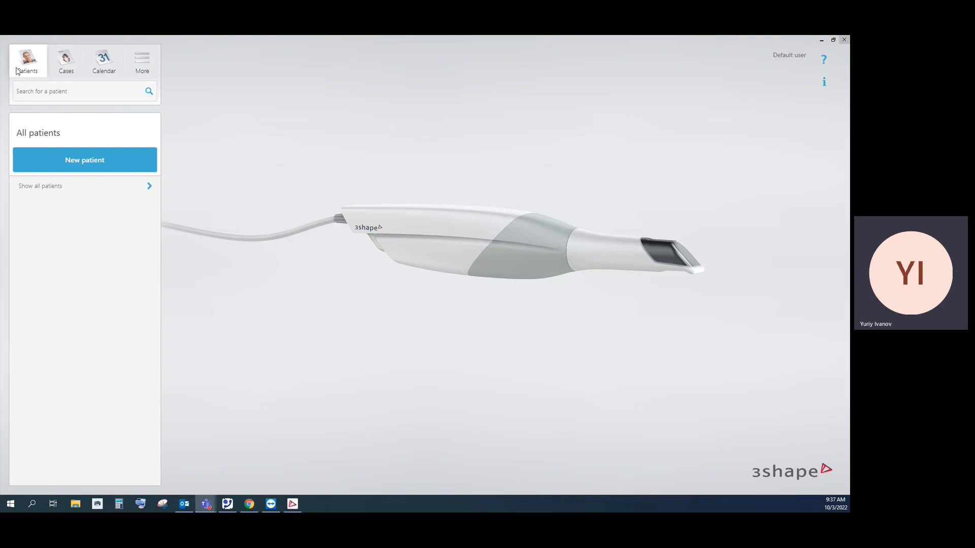
# - Create a new patient record with the last name Training and save it
pyautogui.click(81, 160)
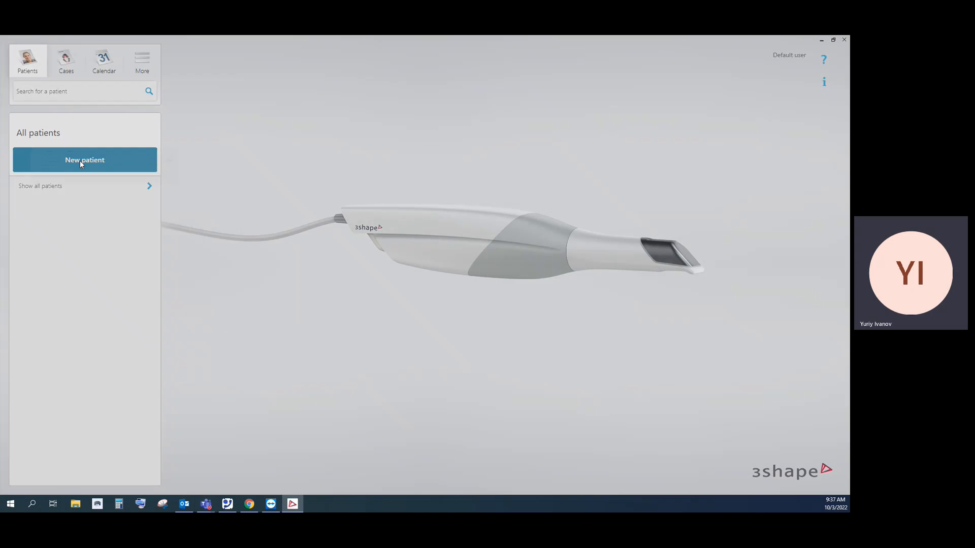
pyautogui.click(397, 239)
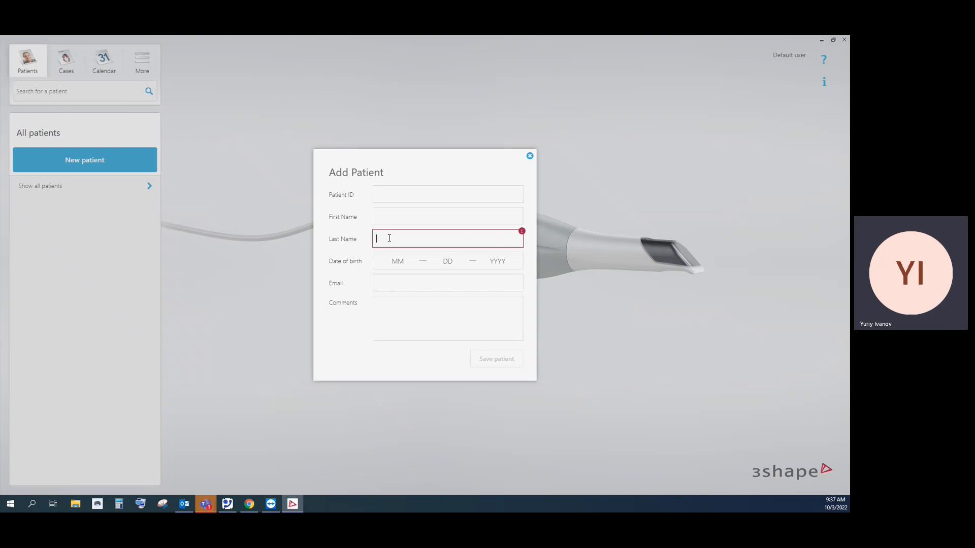
pyautogui.write('Trainin')
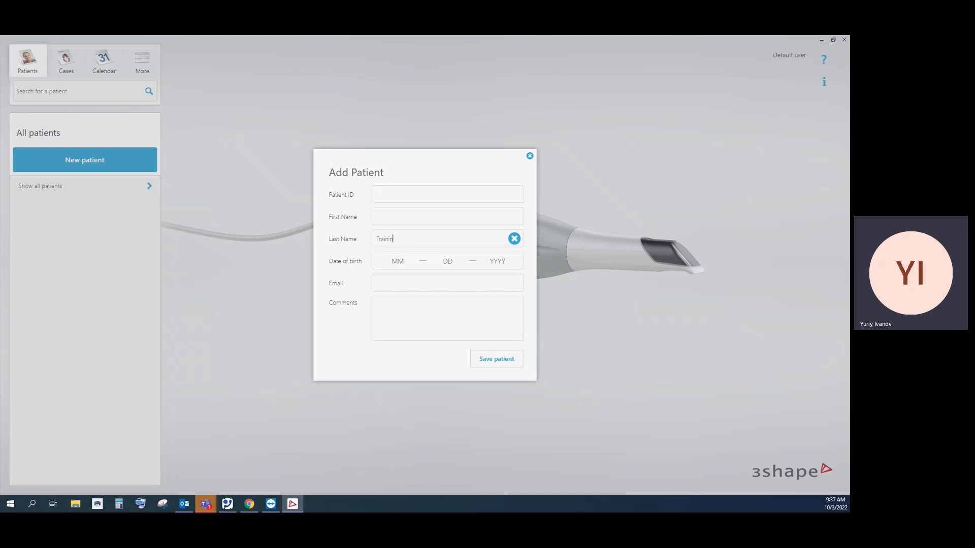
pyautogui.write('g')
pyautogui.click(496, 359)
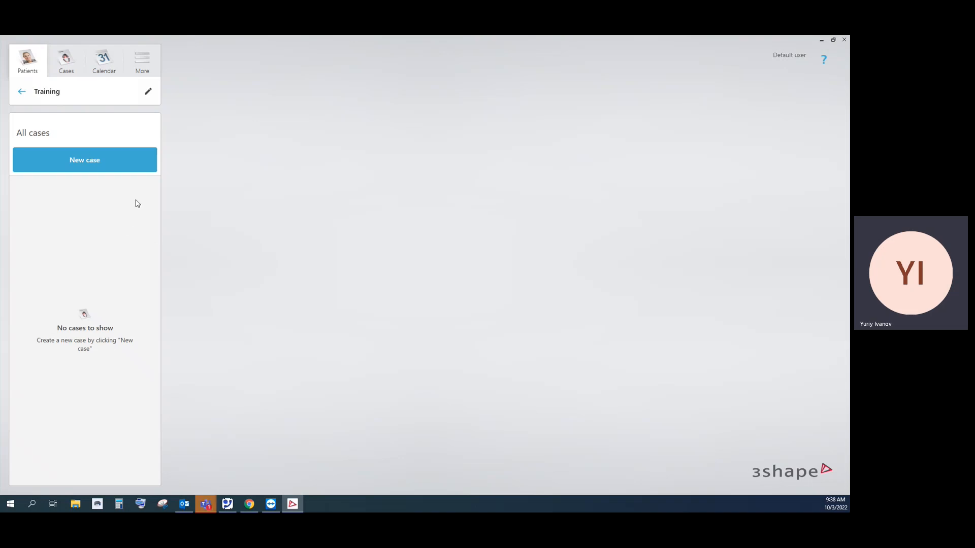
# - Start a new Studios case for this patient with implant planning on the upper jaw and the Tooth supported guide workflow
pyautogui.click(88, 160)
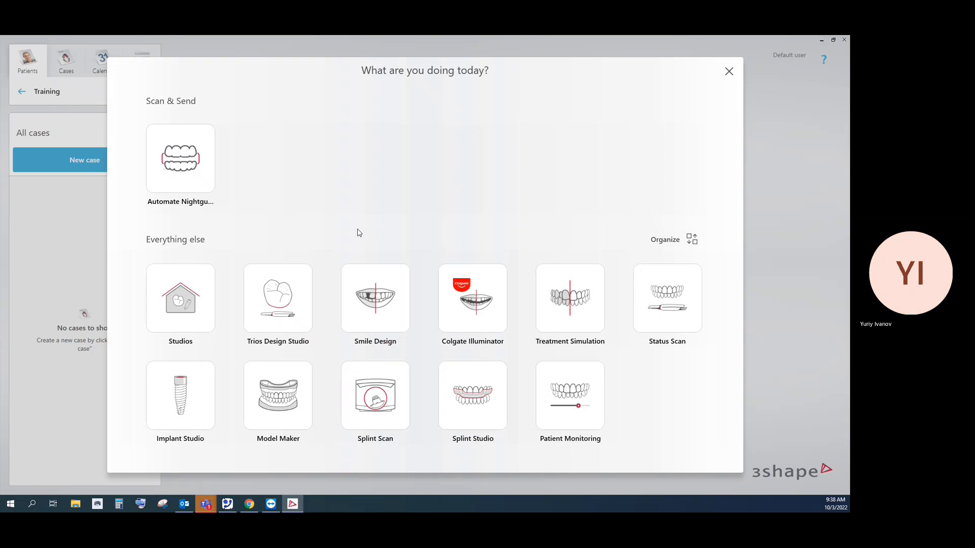
pyautogui.click(187, 310)
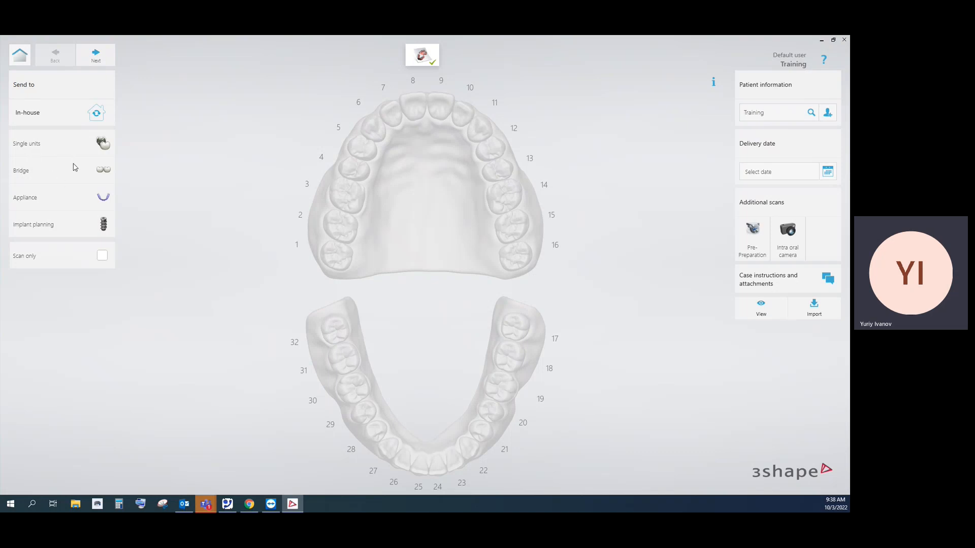
pyautogui.click(82, 225)
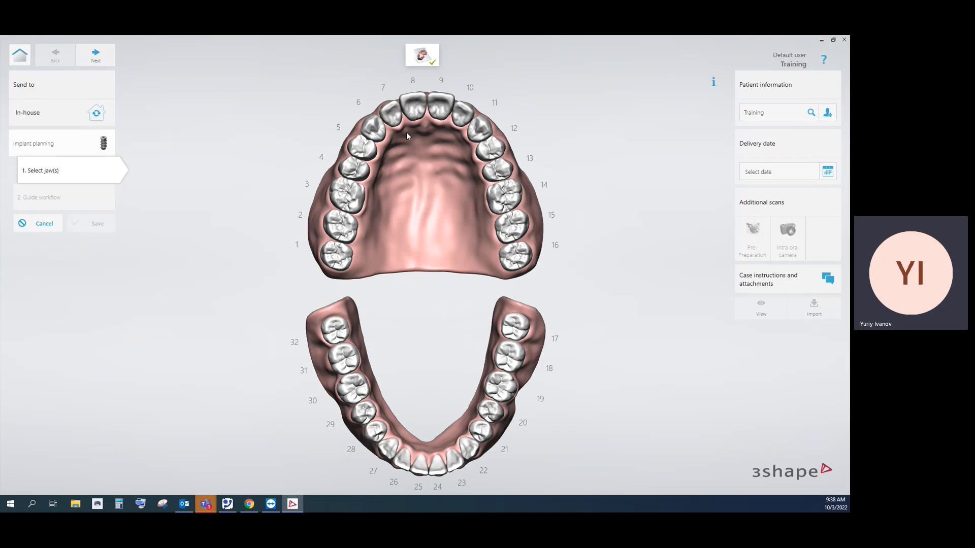
pyautogui.click(412, 106)
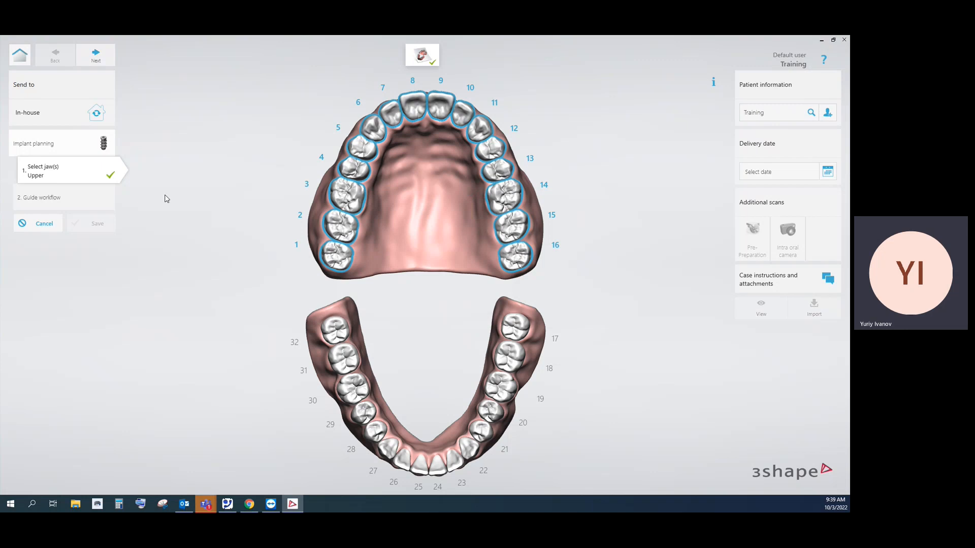
pyautogui.click(81, 201)
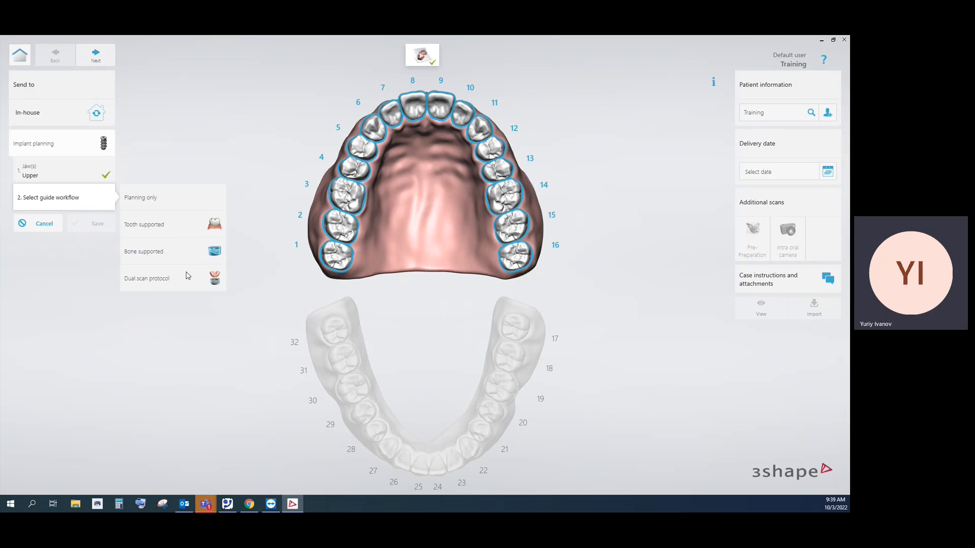
pyautogui.click(196, 228)
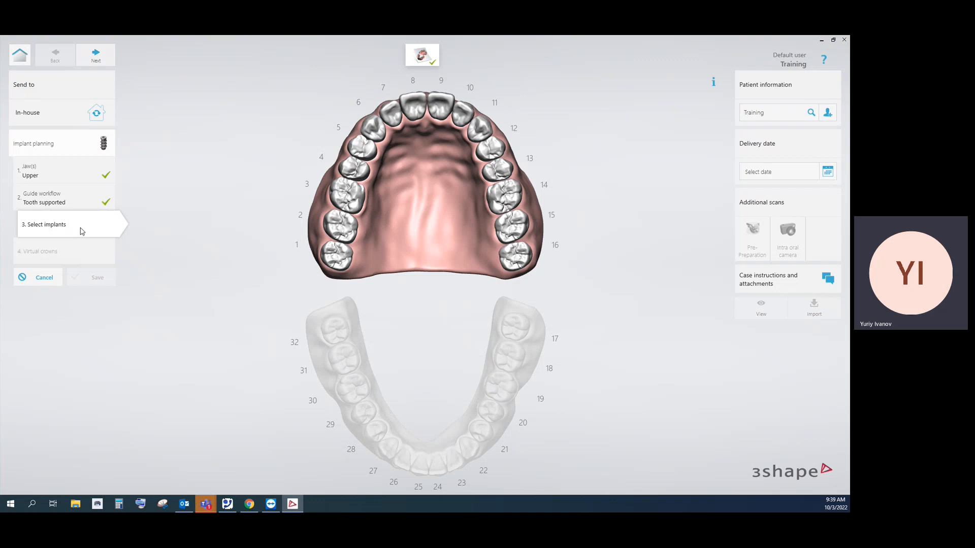
# - Assign implants and virtual crowns to teeth 8 and 9, and save the implant planning order
pyautogui.click(414, 107)
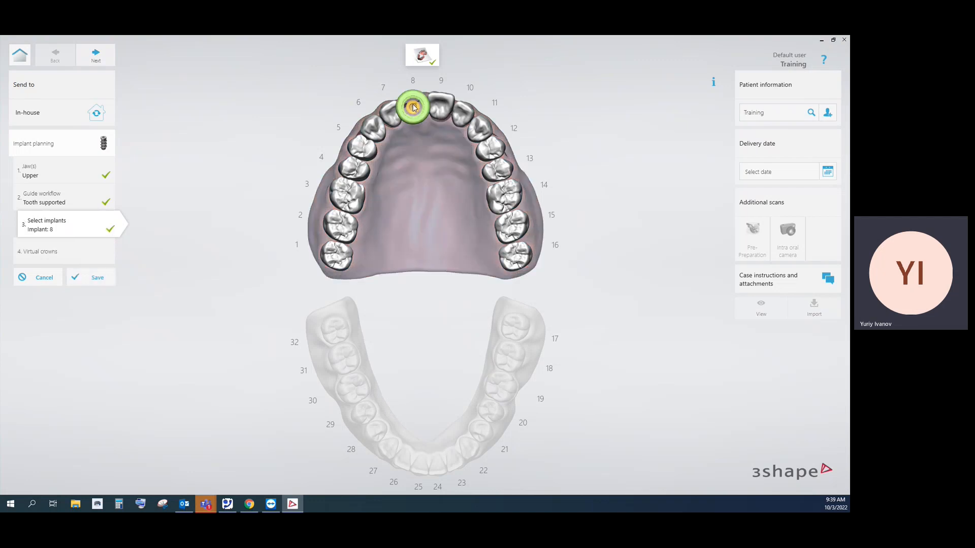
pyautogui.click(442, 107)
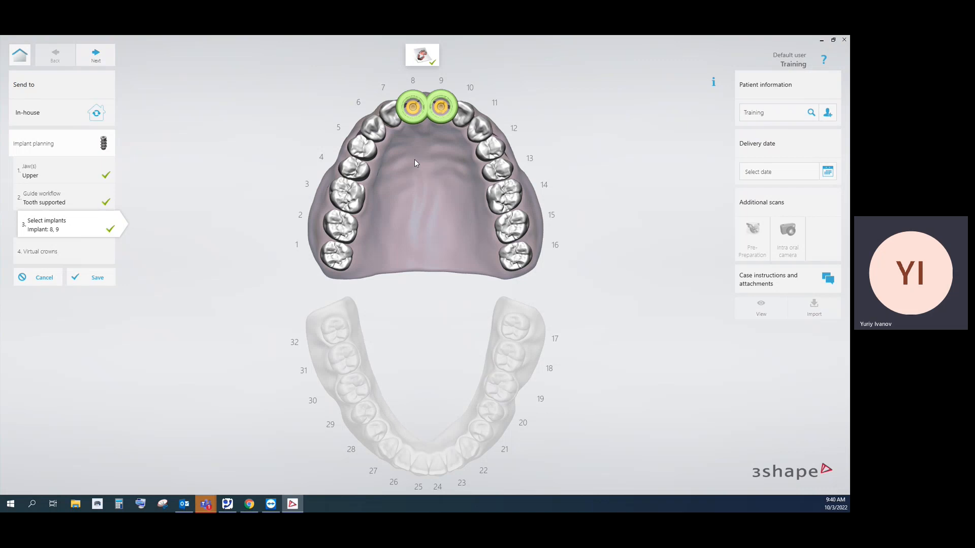
pyautogui.click(79, 256)
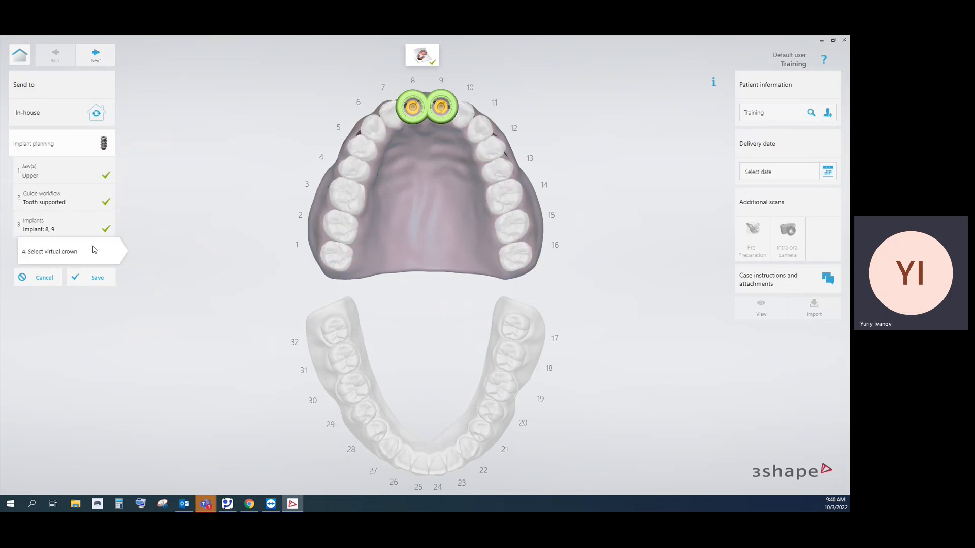
pyautogui.click(425, 113)
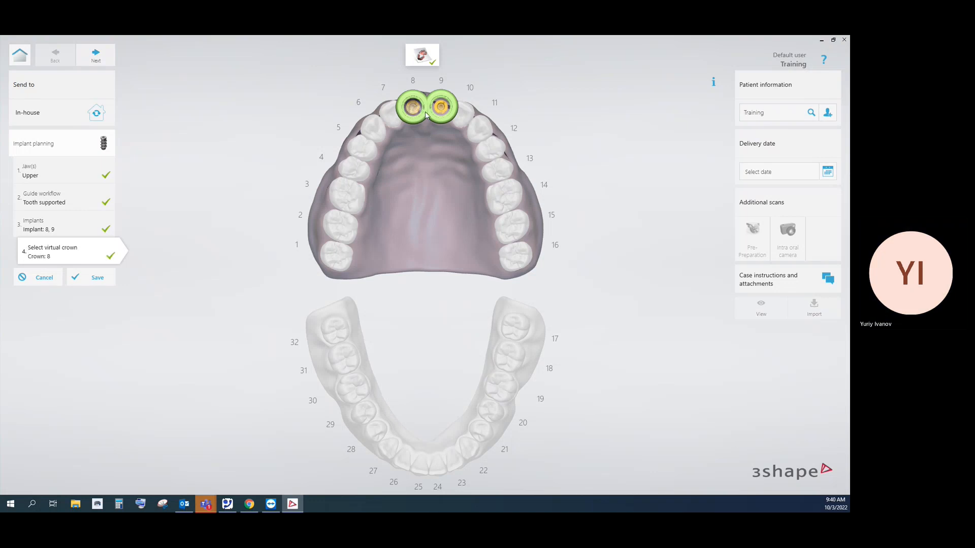
pyautogui.click(444, 107)
pyautogui.moveTo(518, 96); pyautogui.dragTo(522, 180, button='right')
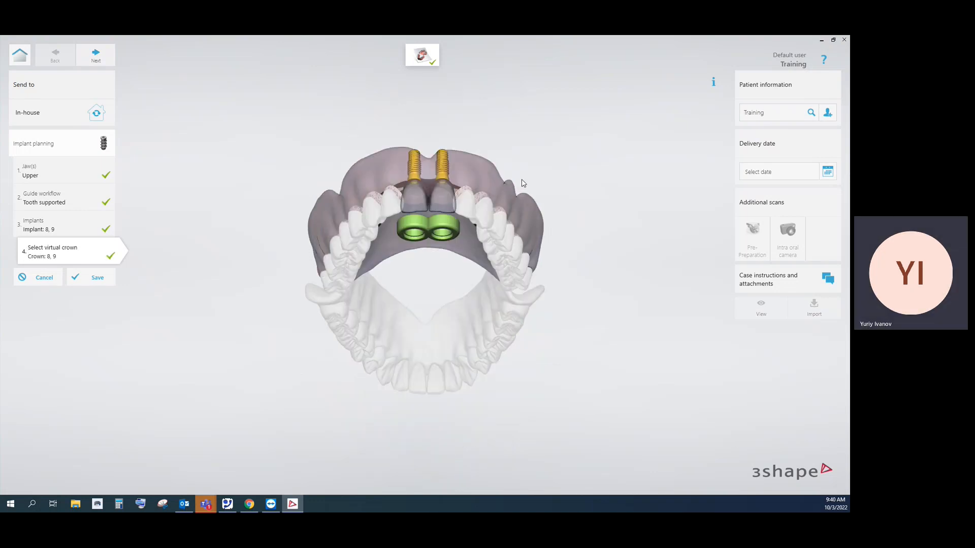
pyautogui.moveTo(440, 127); pyautogui.dragTo(443, 166, button='right')
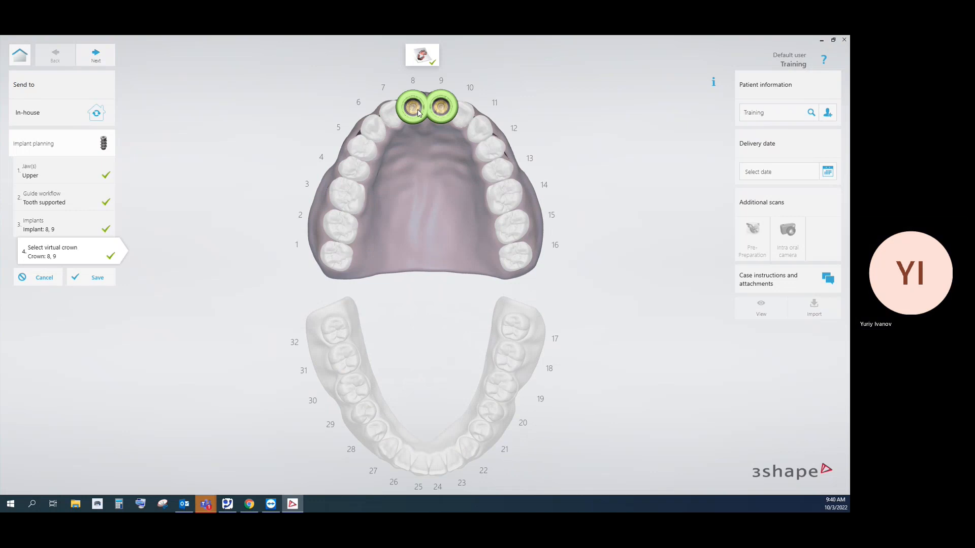
pyautogui.moveTo(468, 118)
pyautogui.mouseDown(button='right')
pyautogui.moveTo(466, 214)
pyautogui.moveTo(479, 199)
pyautogui.moveTo(468, 124)
pyautogui.mouseUp(button='right')
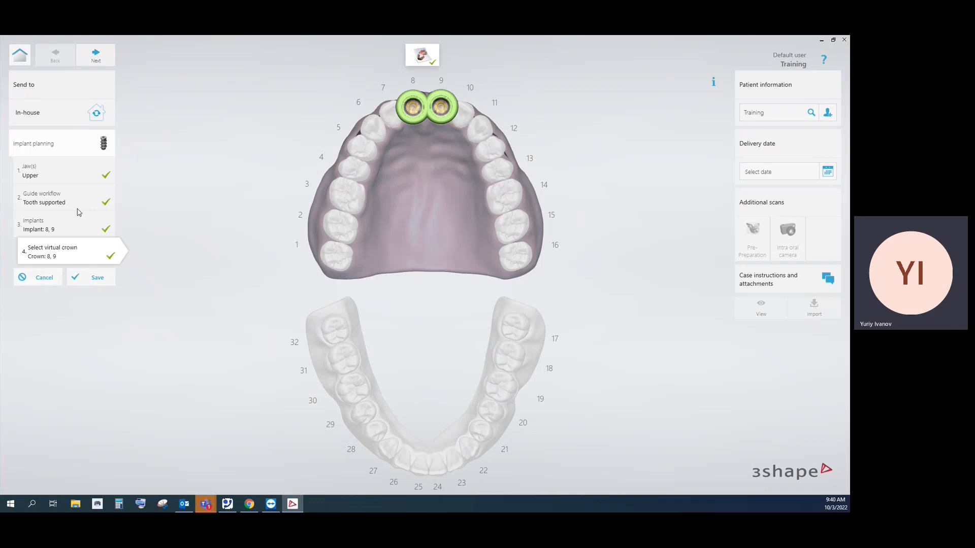
pyautogui.click(96, 279)
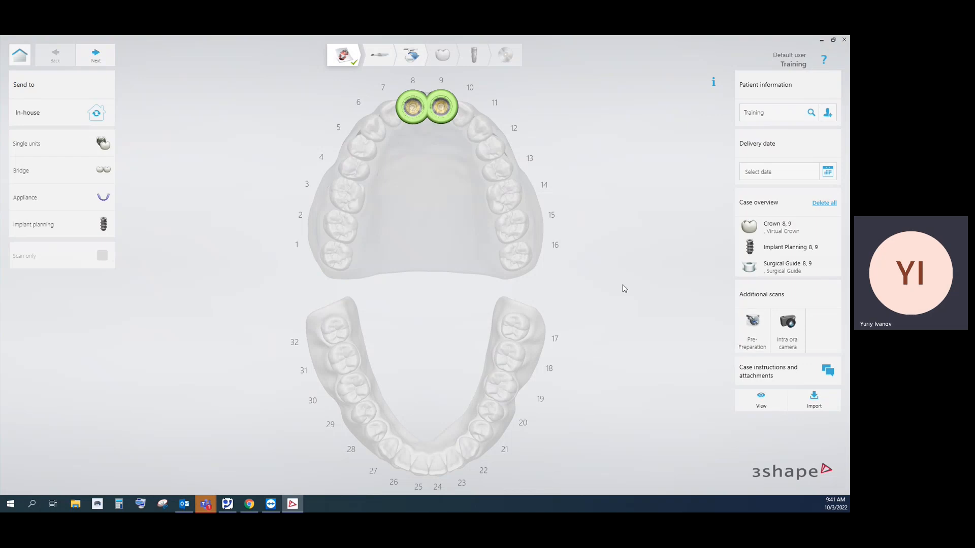
# - Go to the scan import stage and import UpperTRIOS from the patient's Original Surface Scans folder as the upper surface scan
pyautogui.click(409, 55)
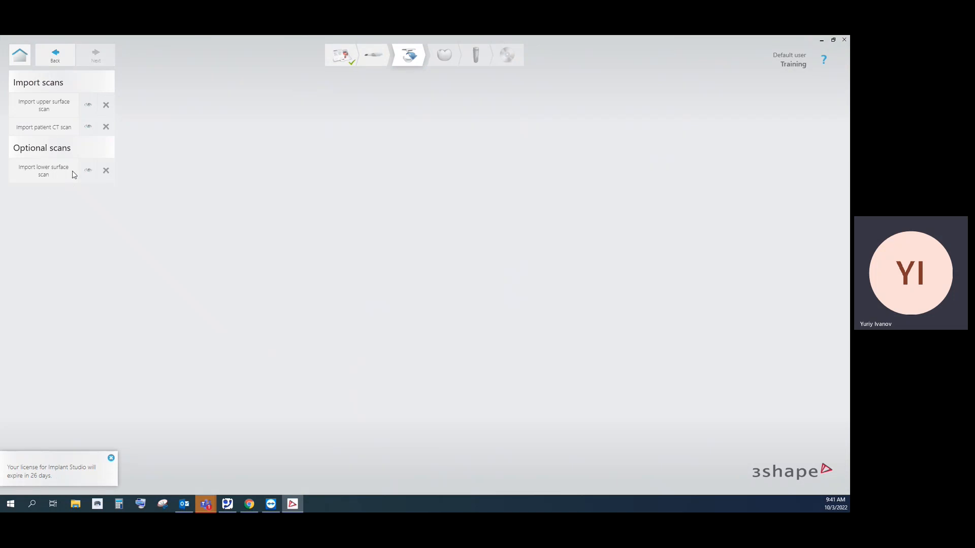
pyautogui.click(44, 106)
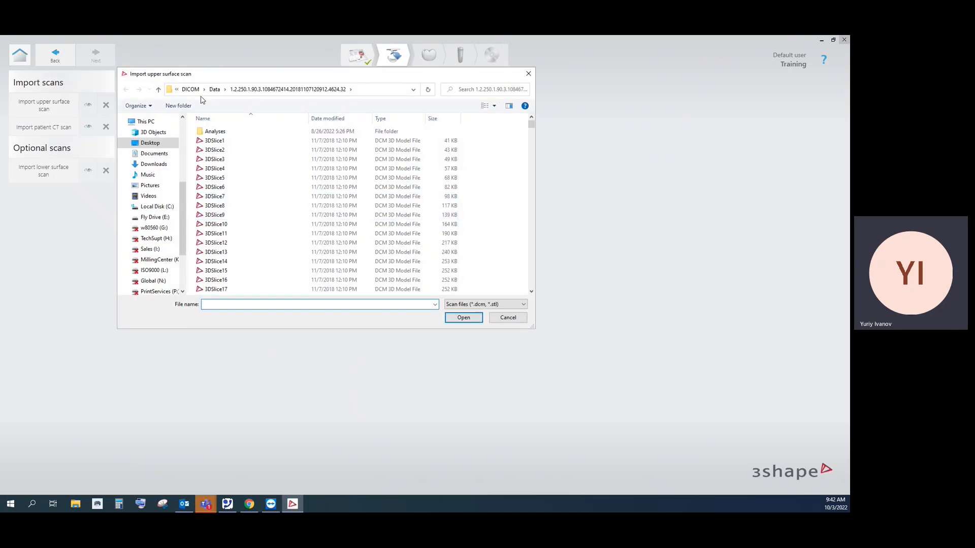
pyautogui.click(150, 144)
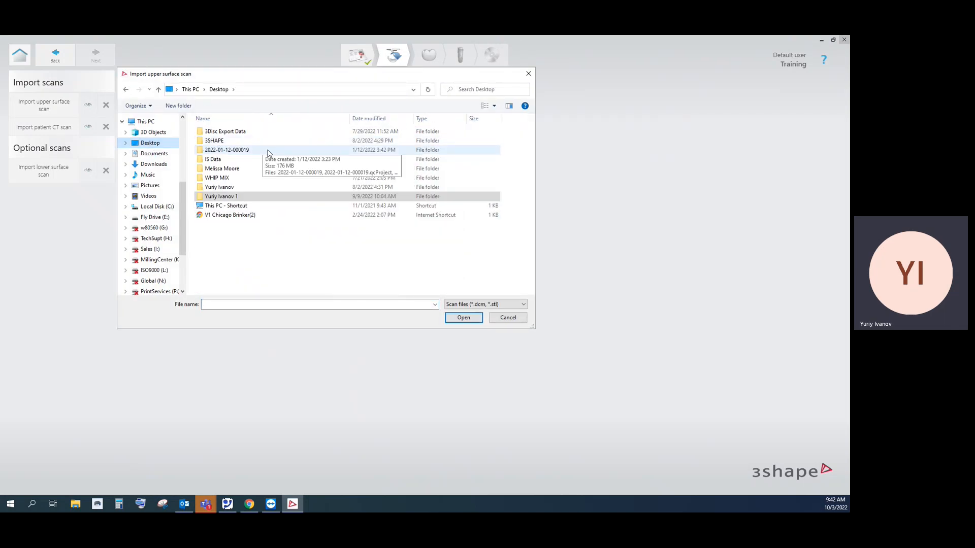
pyautogui.doubleClick(223, 199)
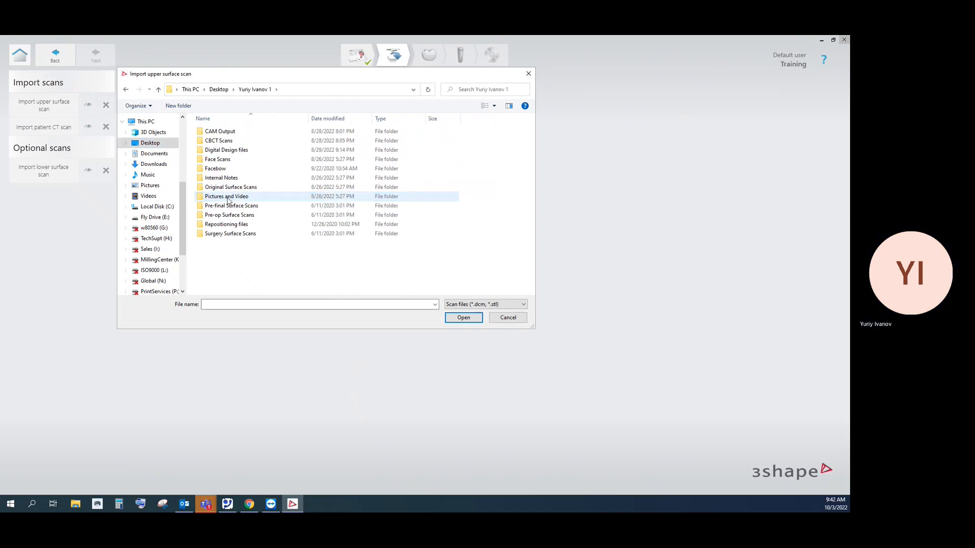
pyautogui.doubleClick(229, 188)
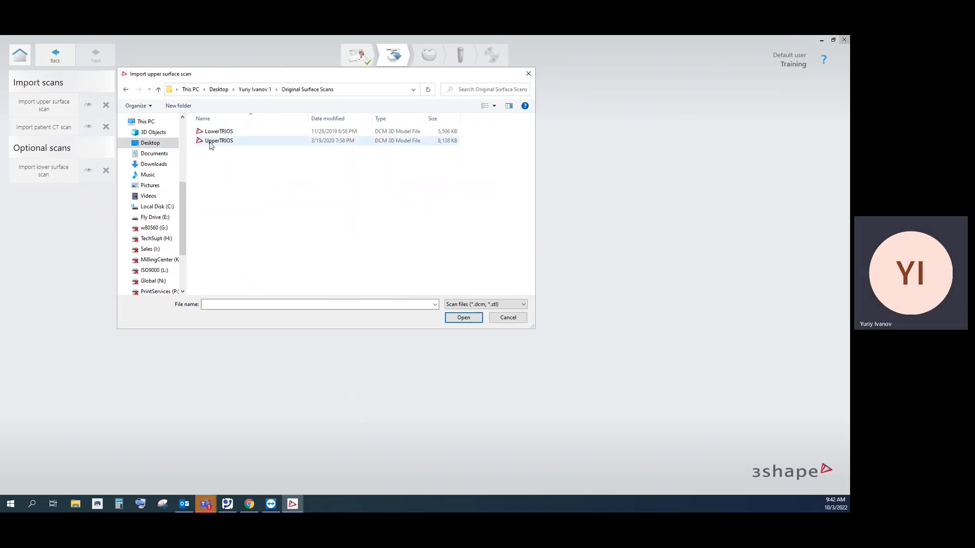
pyautogui.click(211, 145)
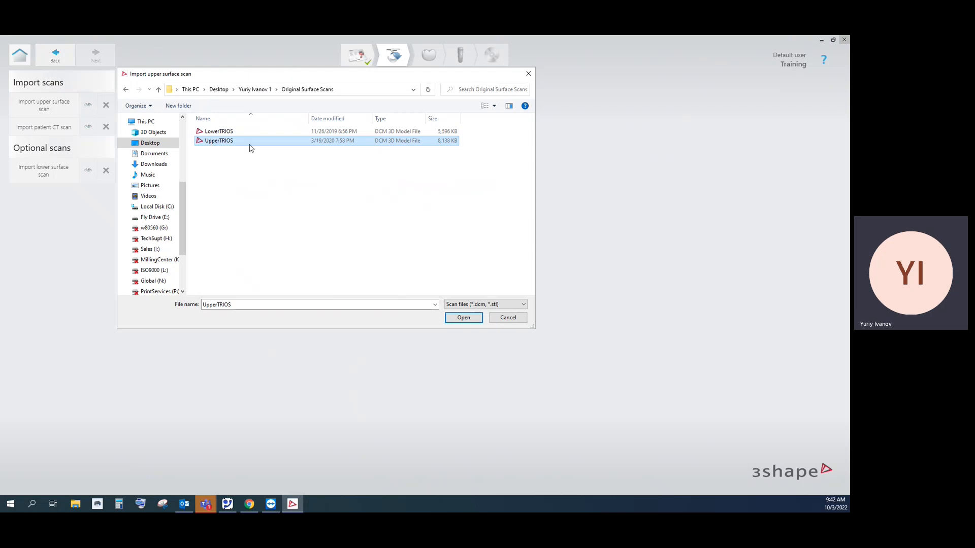
pyautogui.click(463, 318)
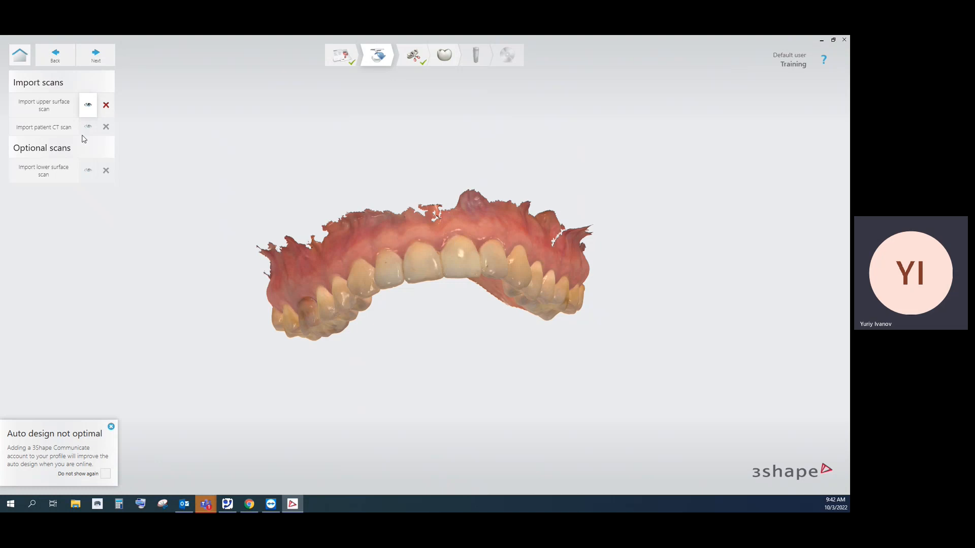
# - Import LowerTRIOS as the optional lower surface scan
pyautogui.click(45, 173)
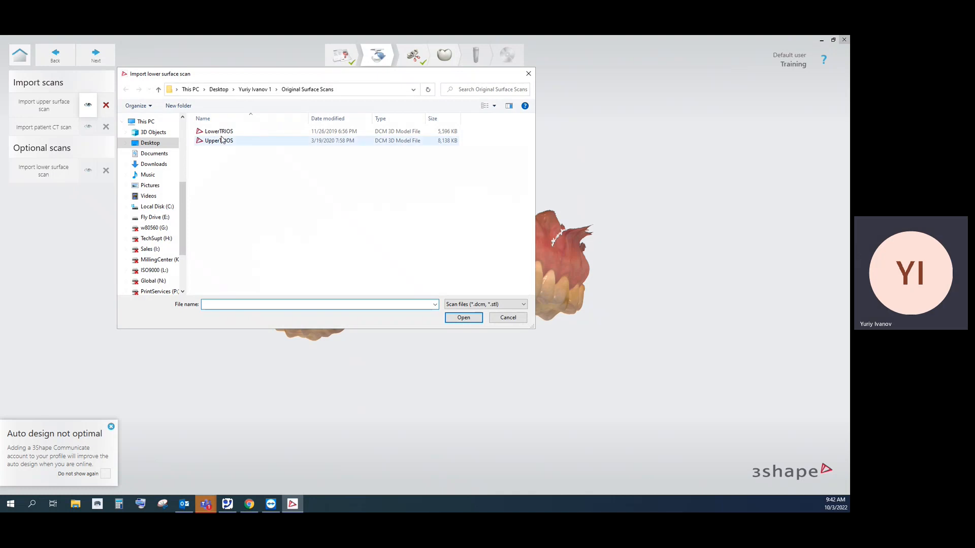
pyautogui.click(222, 132)
pyautogui.click(462, 318)
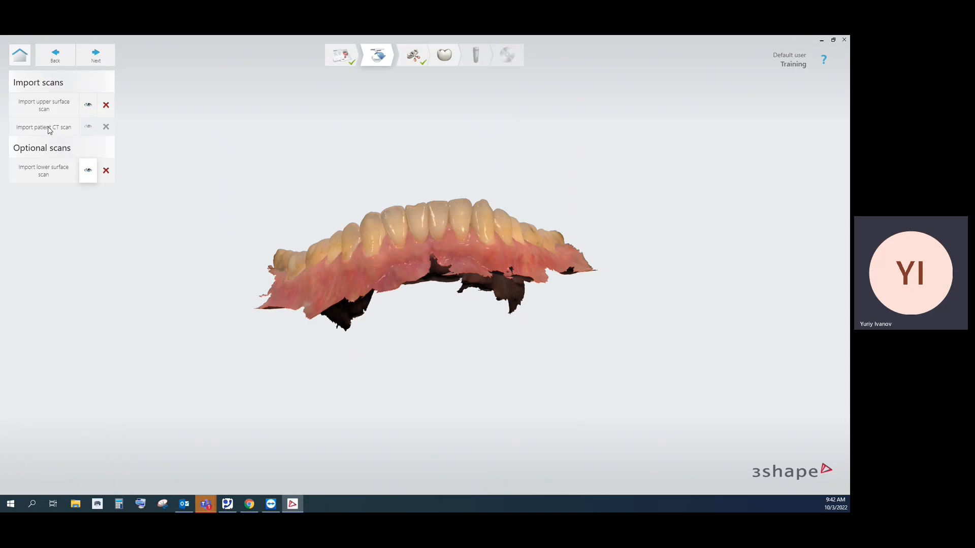
# - Import the patient CT scan using 00002DCM from the CBCT Scans folder DICOM sep 23 2019, accept it, and proceed to tooth removal
pyautogui.click(49, 129)
pyautogui.click(158, 90)
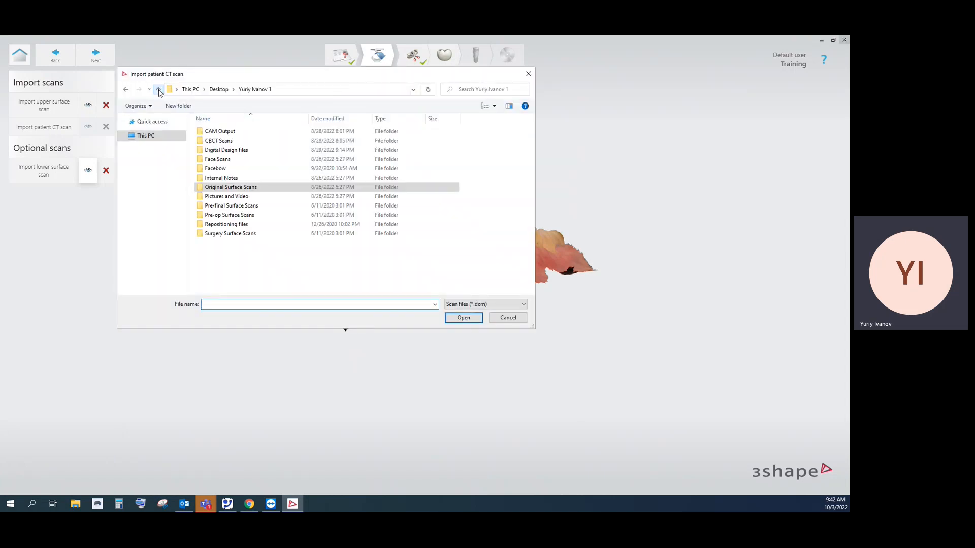
pyautogui.doubleClick(221, 141)
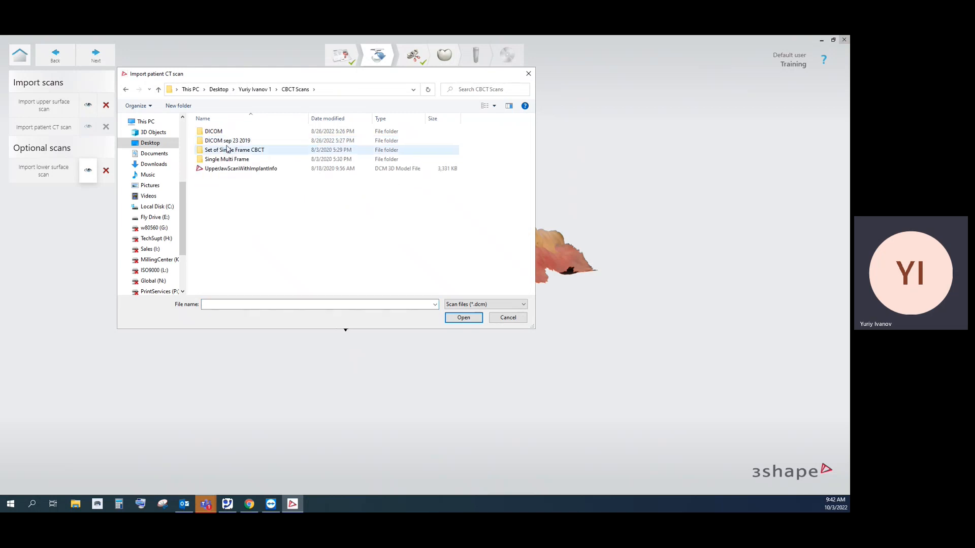
pyautogui.doubleClick(227, 140)
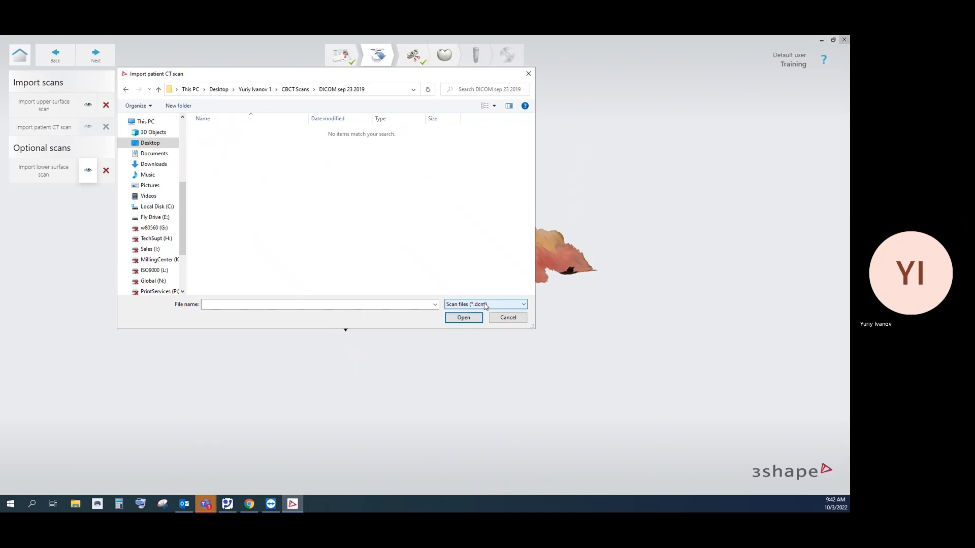
pyautogui.click(484, 305)
pyautogui.click(474, 320)
pyautogui.click(220, 141)
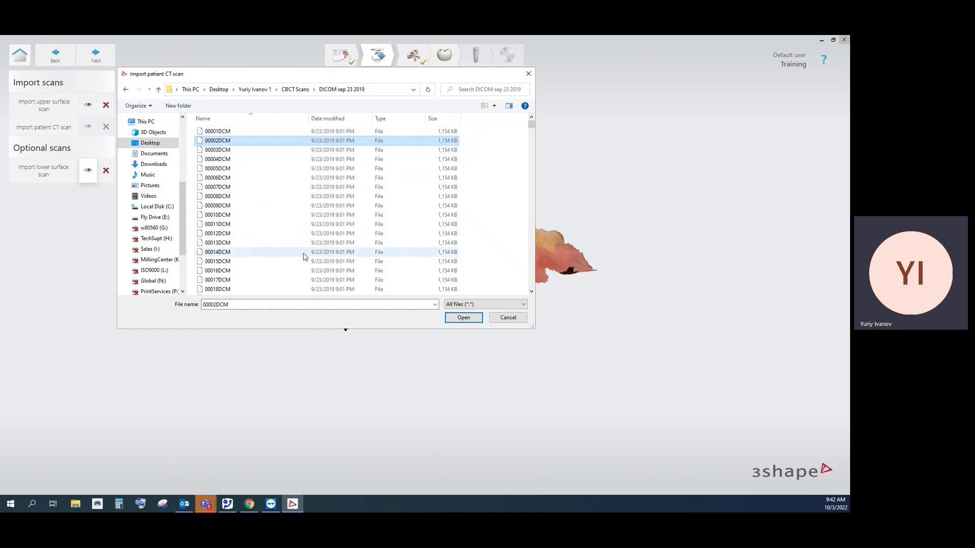
pyautogui.click(464, 319)
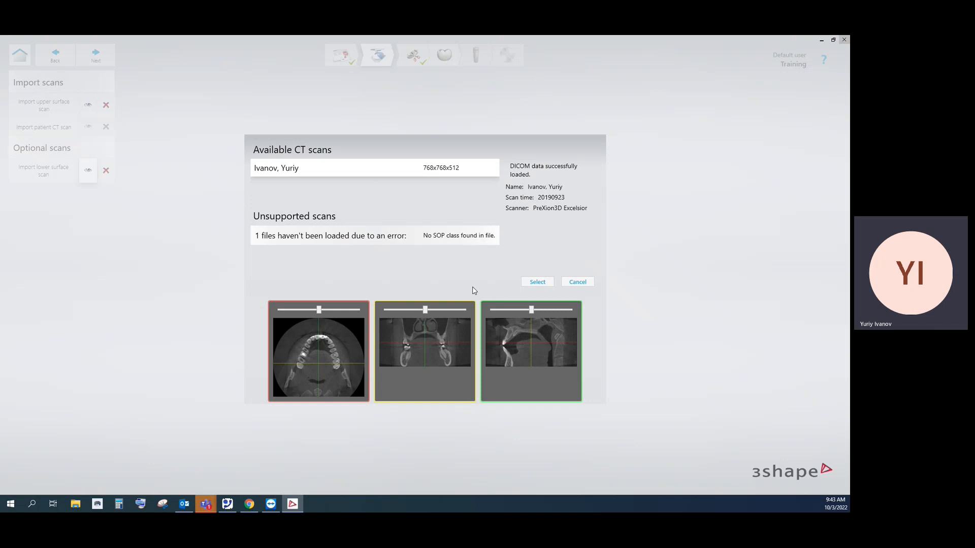
pyautogui.click(537, 282)
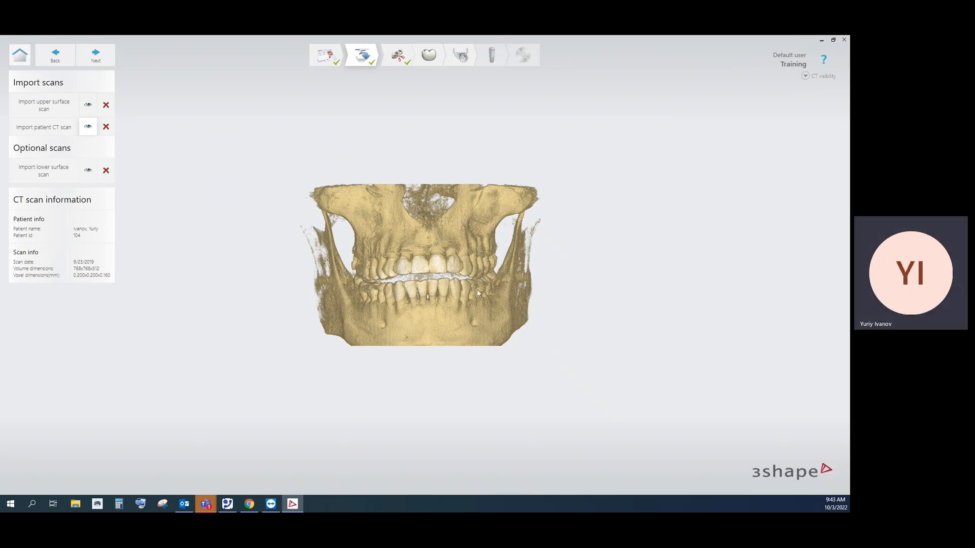
pyautogui.moveTo(386, 285); pyautogui.dragTo(404, 273, button='right')
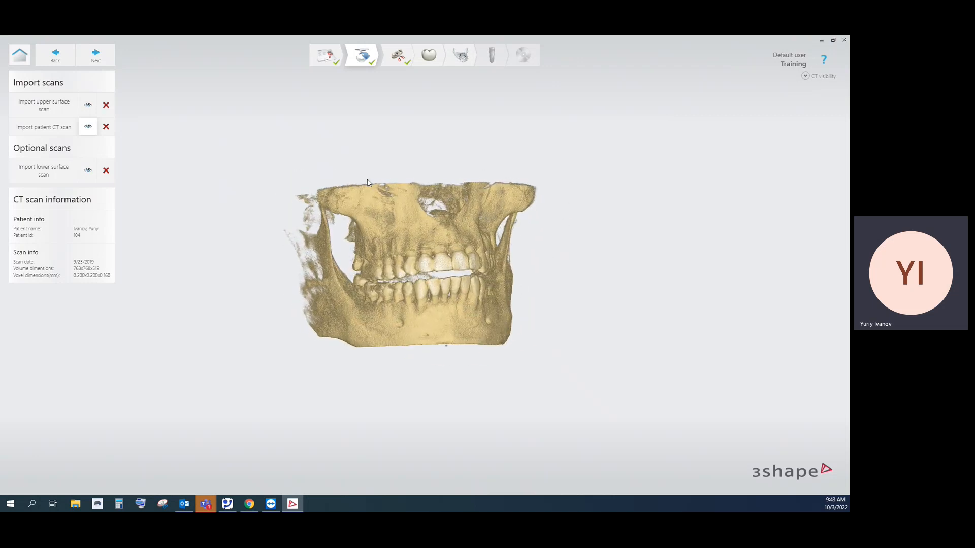
pyautogui.click(95, 54)
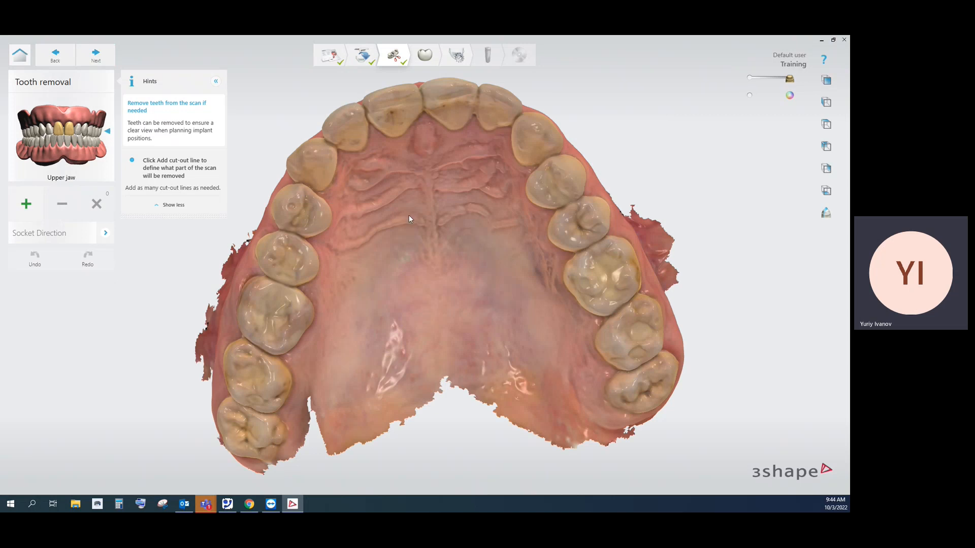
# - Add a cut-out line on the upper scan and draw it closed around tooth 8, along its palatal and facial gum margins
pyautogui.moveTo(444, 242); pyautogui.dragTo(437, 263, button='right')
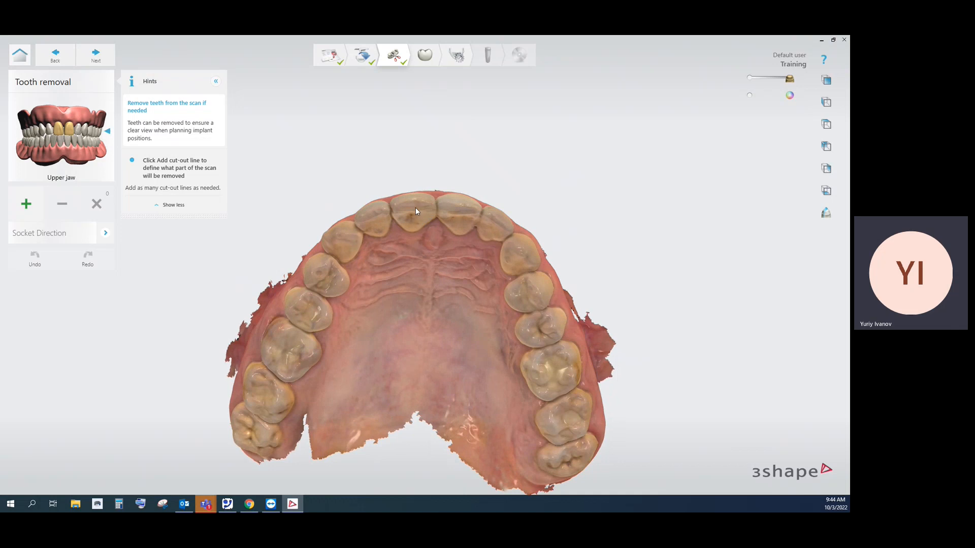
pyautogui.click(26, 205)
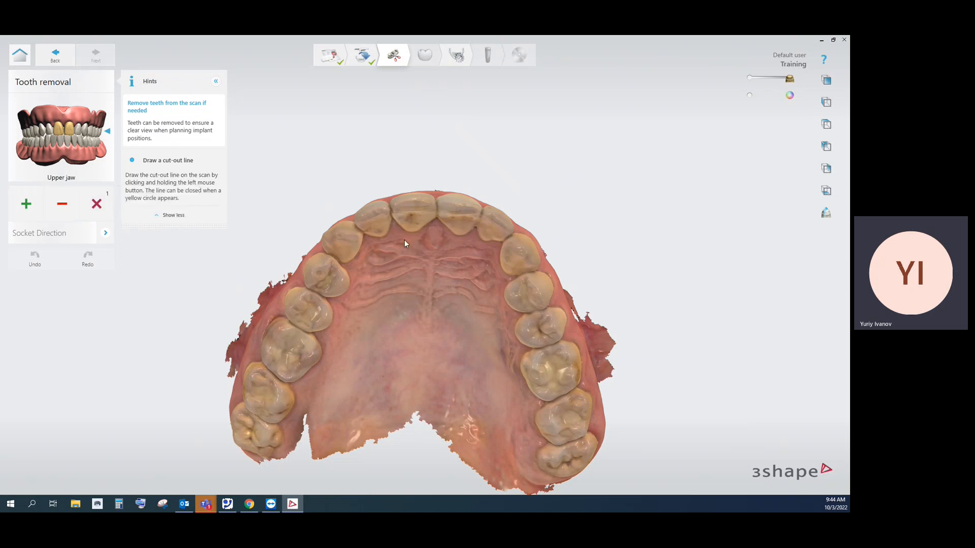
pyautogui.scroll(5, 405, 242)
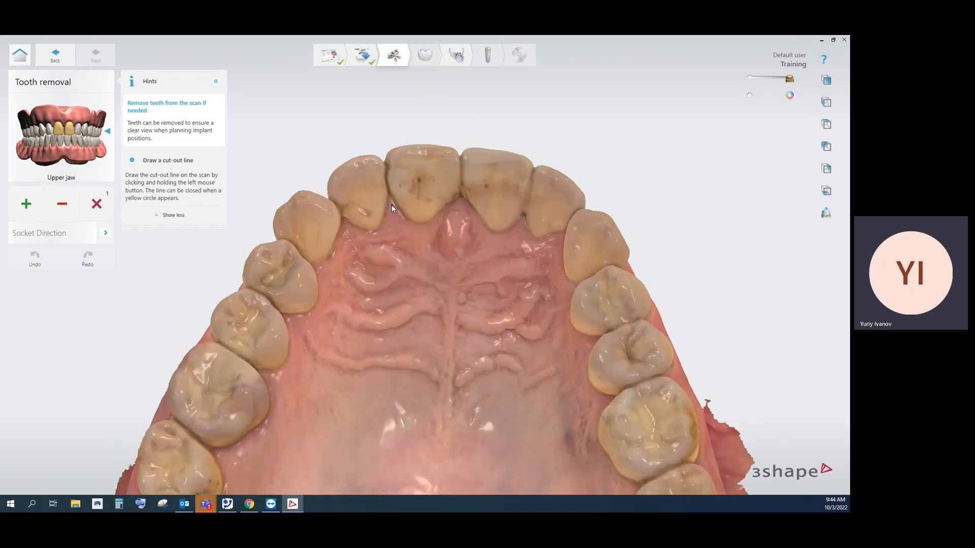
pyautogui.moveTo(401, 218); pyautogui.dragTo(410, 225)
pyautogui.moveTo(458, 160); pyautogui.dragTo(460, 279, button='right')
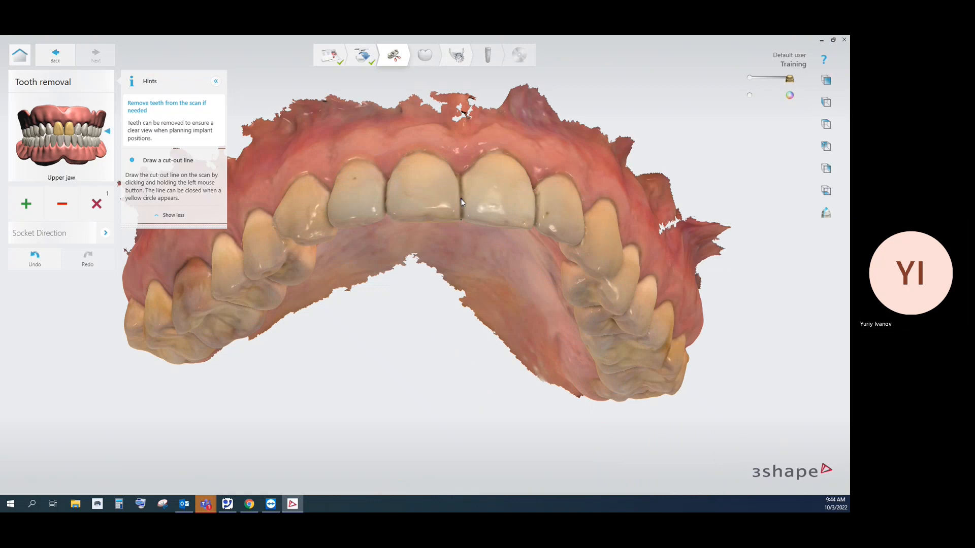
pyautogui.moveTo(449, 160)
pyautogui.mouseDown()
pyautogui.moveTo(437, 150)
pyautogui.moveTo(393, 169)
pyautogui.mouseUp()
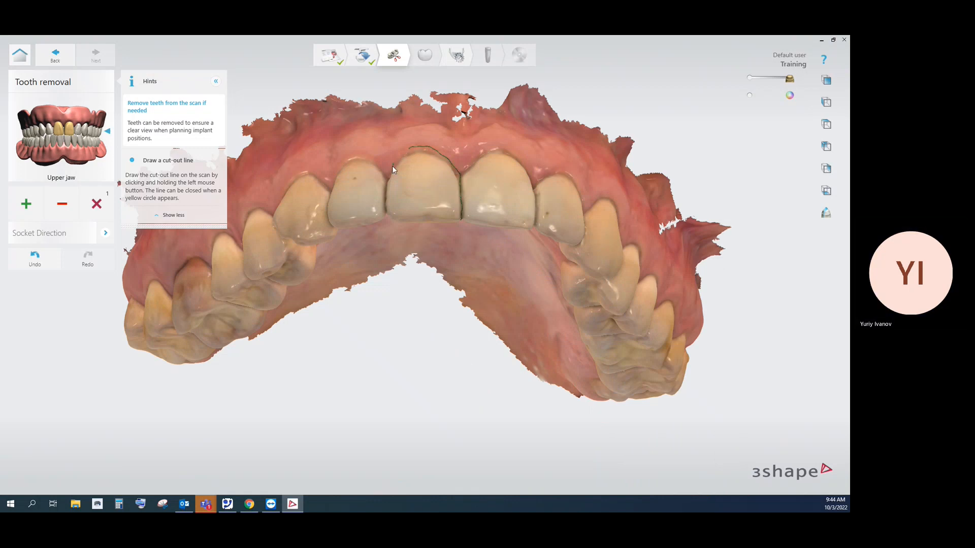
pyautogui.moveTo(385, 212); pyautogui.dragTo(390, 136, button='right')
pyautogui.click(389, 200)
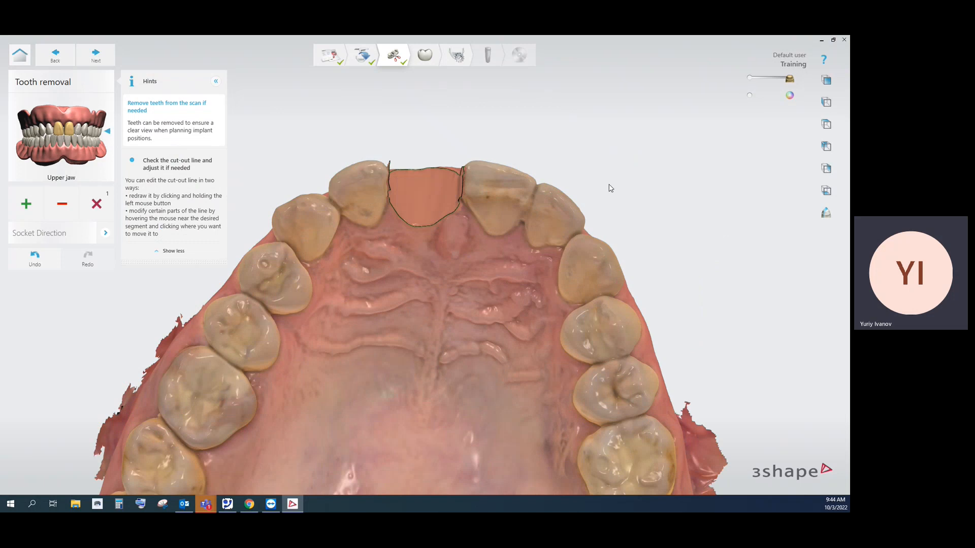
# - Refine tooth 8's cut-out line along its contact edges and check its facial and palatal margins
pyautogui.scroll(1, 581, 162)
pyautogui.moveTo(582, 165); pyautogui.dragTo(572, 291, button='right')
pyautogui.scroll(2, 301, 245)
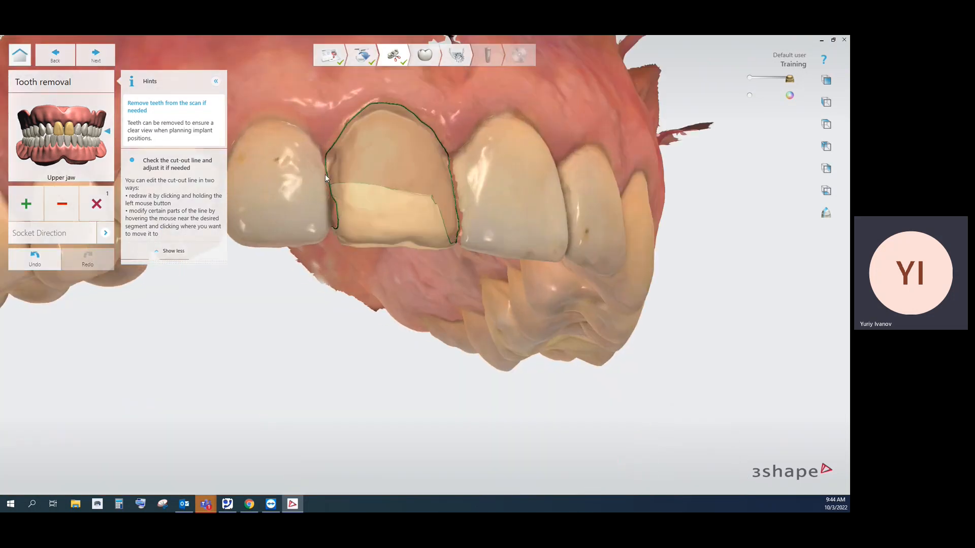
pyautogui.click(330, 222)
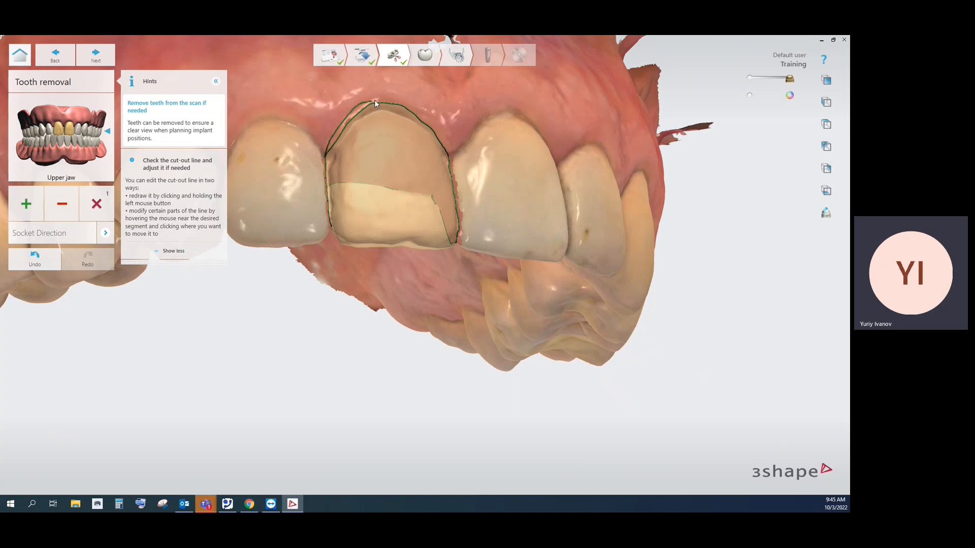
pyautogui.moveTo(427, 115); pyautogui.dragTo(392, 132, button='right')
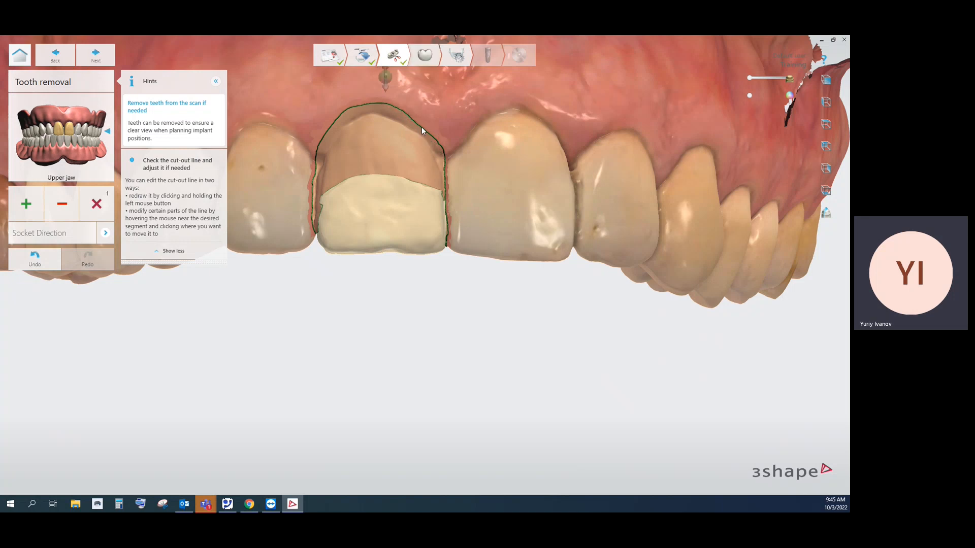
pyautogui.moveTo(429, 142)
pyautogui.mouseDown(button='right')
pyautogui.moveTo(429, 154)
pyautogui.moveTo(424, 123)
pyautogui.mouseUp(button='right')
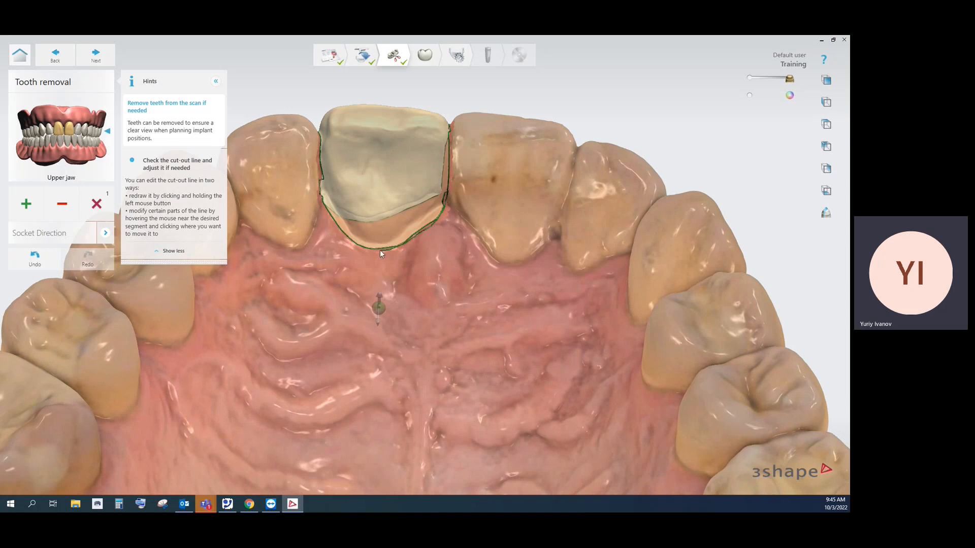
pyautogui.moveTo(355, 243); pyautogui.dragTo(318, 203, button='right')
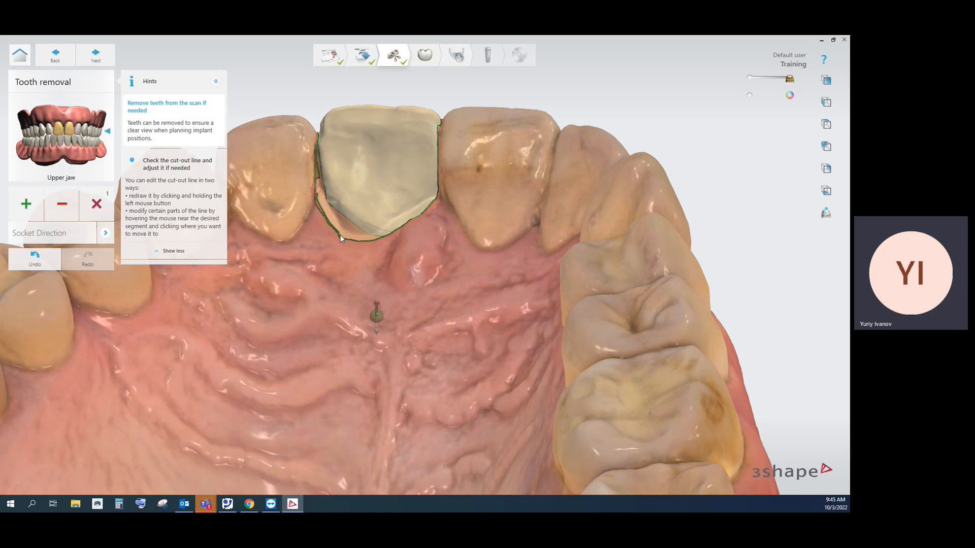
pyautogui.scroll(-2, 391, 209)
pyautogui.moveTo(472, 203); pyautogui.dragTo(516, 221, button='right')
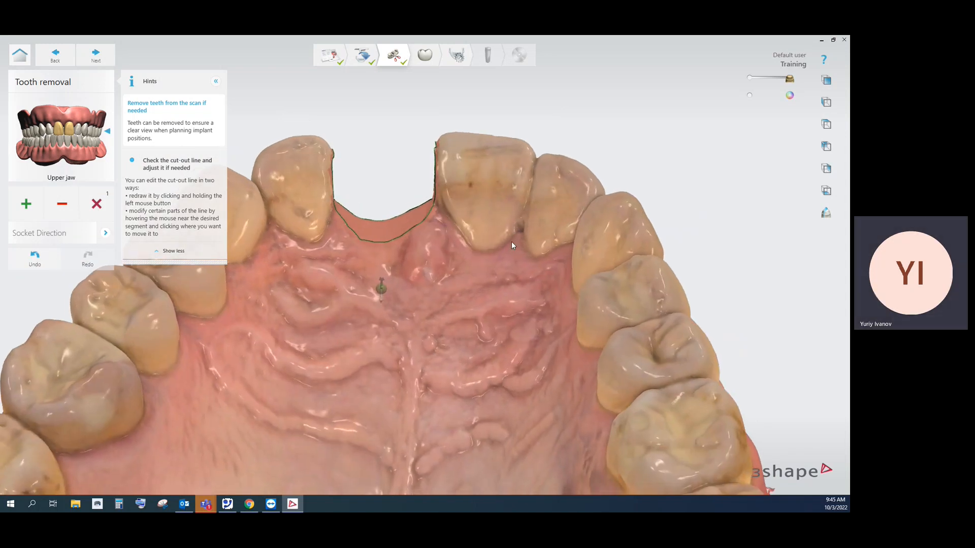
# - Try adjusting the socket offset of the removed tooth 8 area with its 3D handle
pyautogui.moveTo(382, 292)
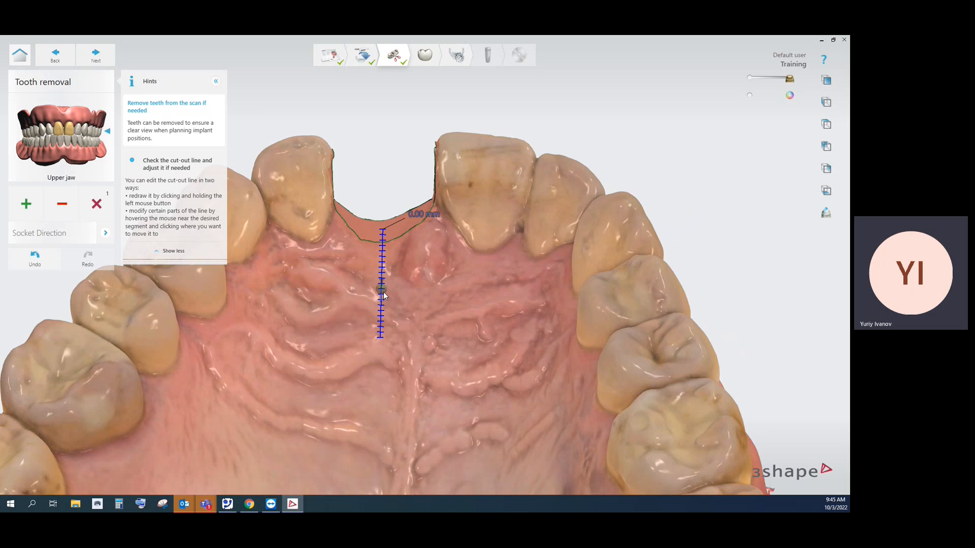
pyautogui.moveTo(382, 292)
pyautogui.mouseDown()
pyautogui.moveTo(385, 320)
pyautogui.moveTo(387, 278)
pyautogui.mouseUp()
pyautogui.moveTo(419, 264)
pyautogui.mouseDown(button='right')
pyautogui.moveTo(422, 290)
pyautogui.moveTo(421, 280)
pyautogui.mouseUp(button='right')
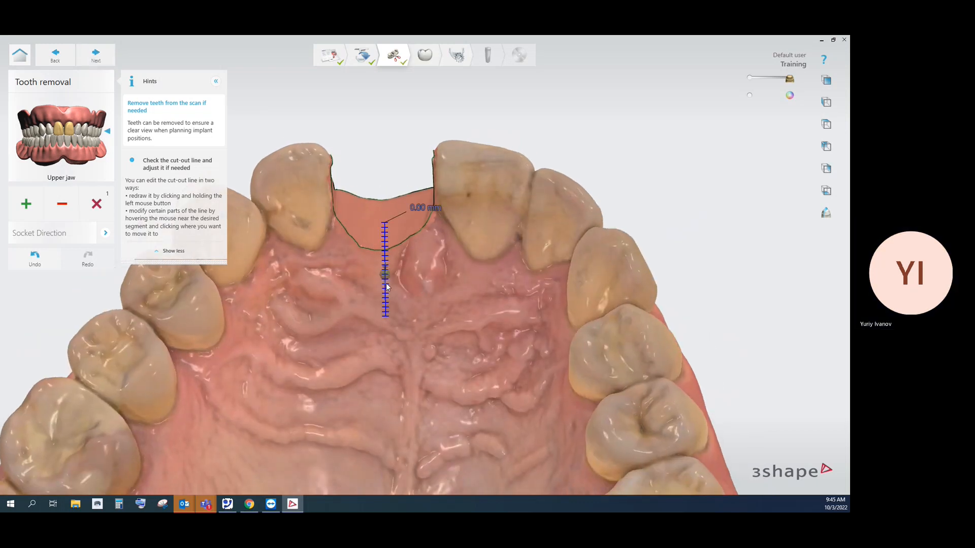
pyautogui.moveTo(388, 274); pyautogui.dragTo(388, 296)
# - Extend the cut-out line around tooth 9 along its palatal and facial margins so both central incisors are removed together
pyautogui.moveTo(389, 296); pyautogui.dragTo(441, 249, button='right')
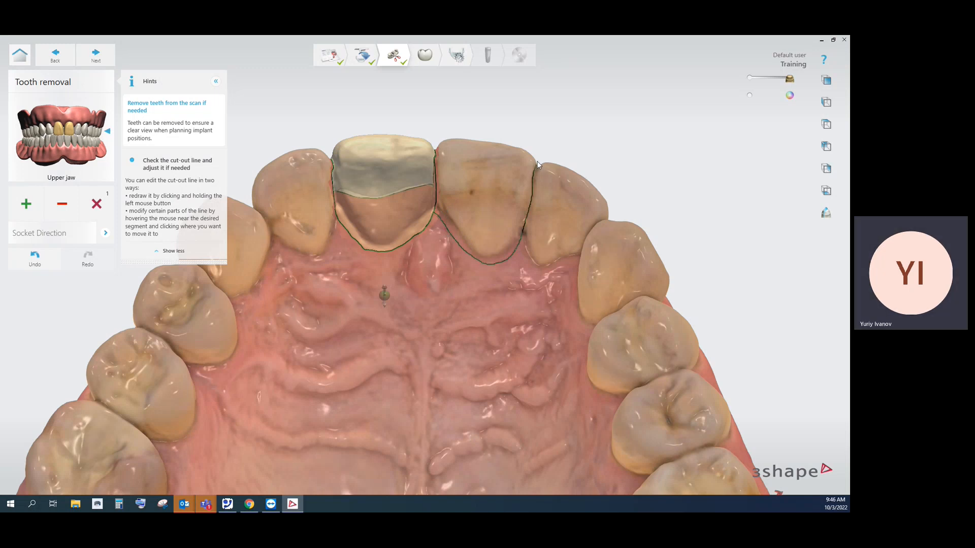
pyautogui.moveTo(560, 162); pyautogui.dragTo(463, 211, button='right')
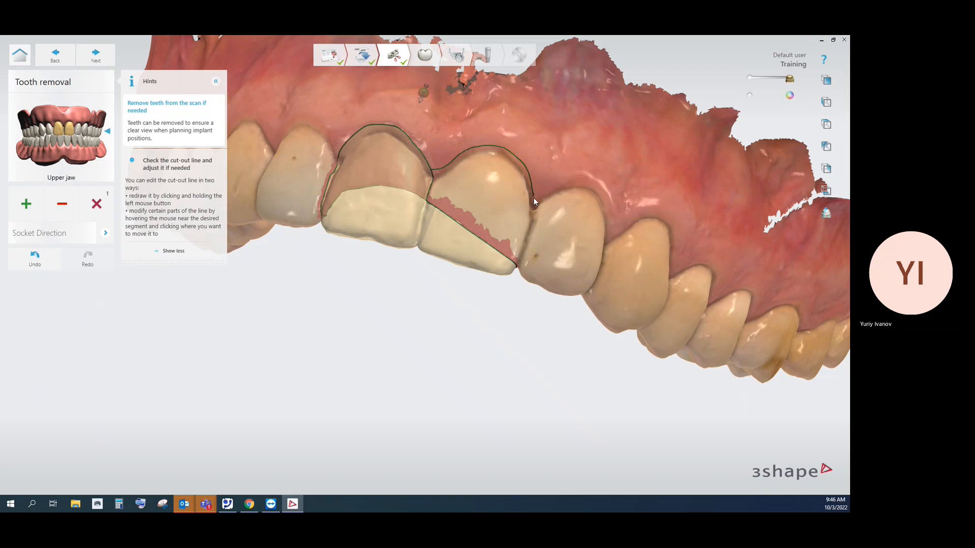
pyautogui.click(516, 263)
pyautogui.moveTo(523, 261); pyautogui.dragTo(492, 292, button='right')
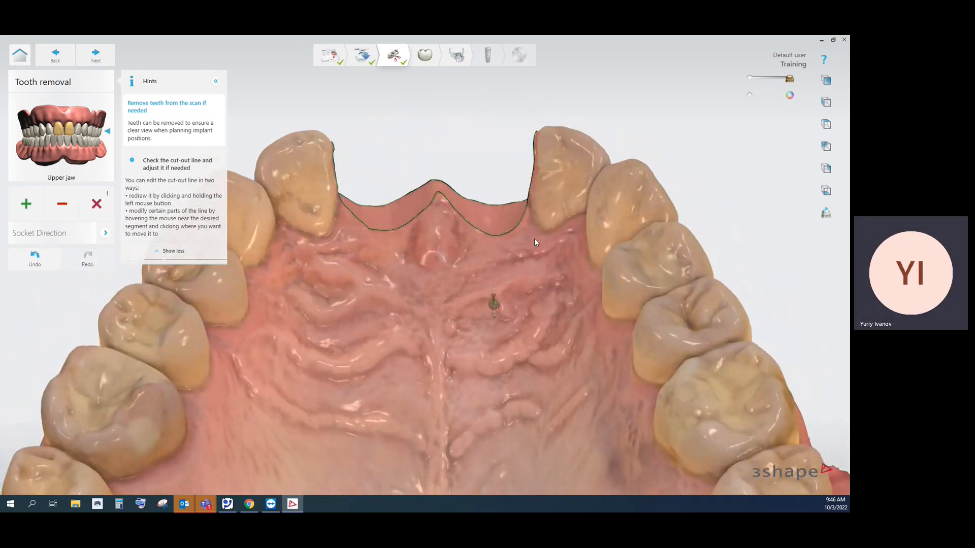
# - Redraw the facial part of the cut-out line between tooth 9 and the neighbouring lateral incisor, from incisal edge to gum
pyautogui.moveTo(534, 239); pyautogui.dragTo(510, 290, button='right')
pyautogui.scroll(6, 508, 274)
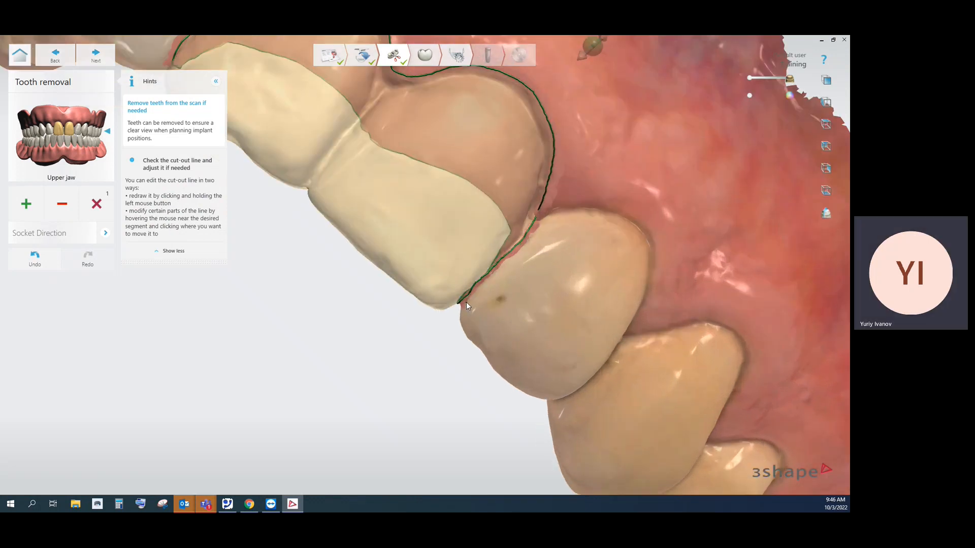
pyautogui.click(476, 290)
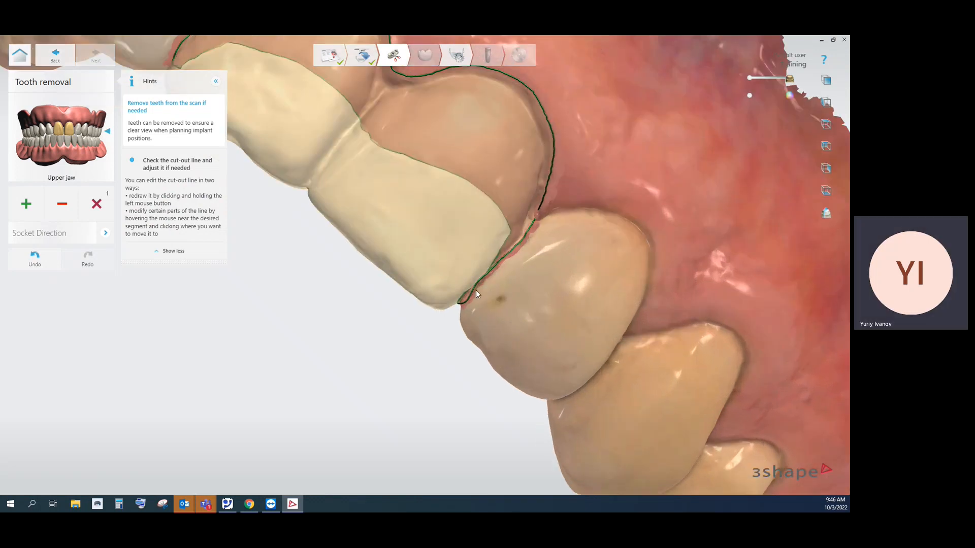
pyautogui.click(502, 261)
pyautogui.click(517, 248)
pyautogui.click(541, 217)
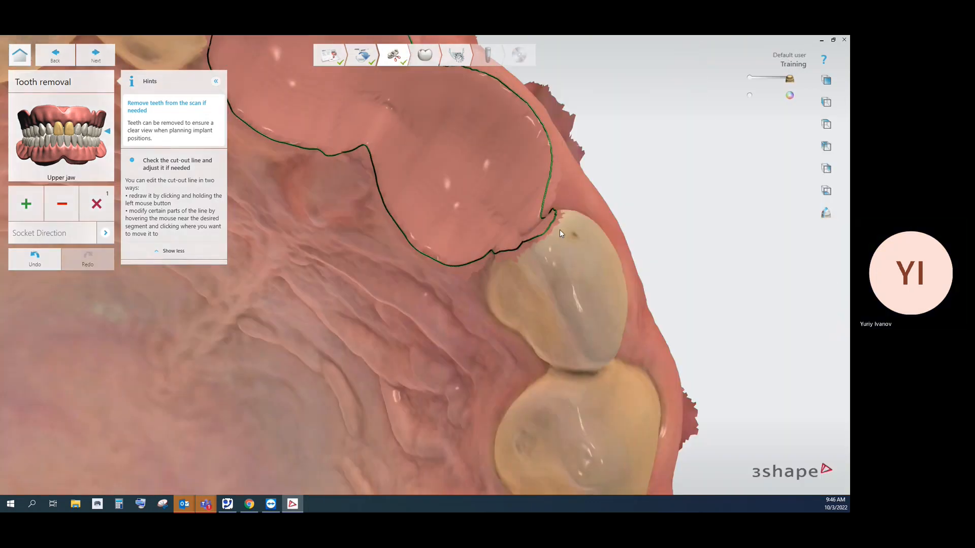
# - Smooth the palatal part of the cut-out line where tooth 9 meets the neighbouring lateral incisor
pyautogui.moveTo(585, 204); pyautogui.dragTo(610, 198, button='right')
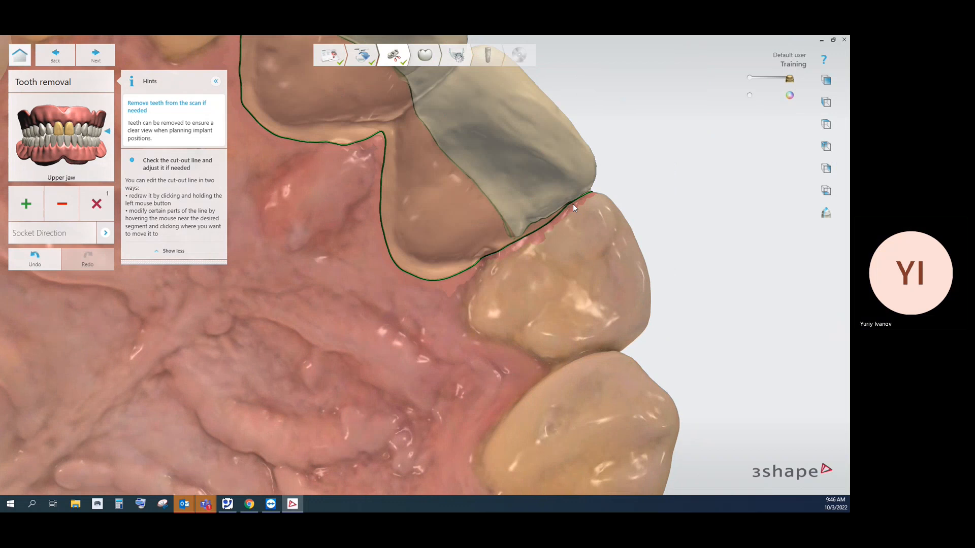
pyautogui.click(573, 203)
pyautogui.click(503, 253)
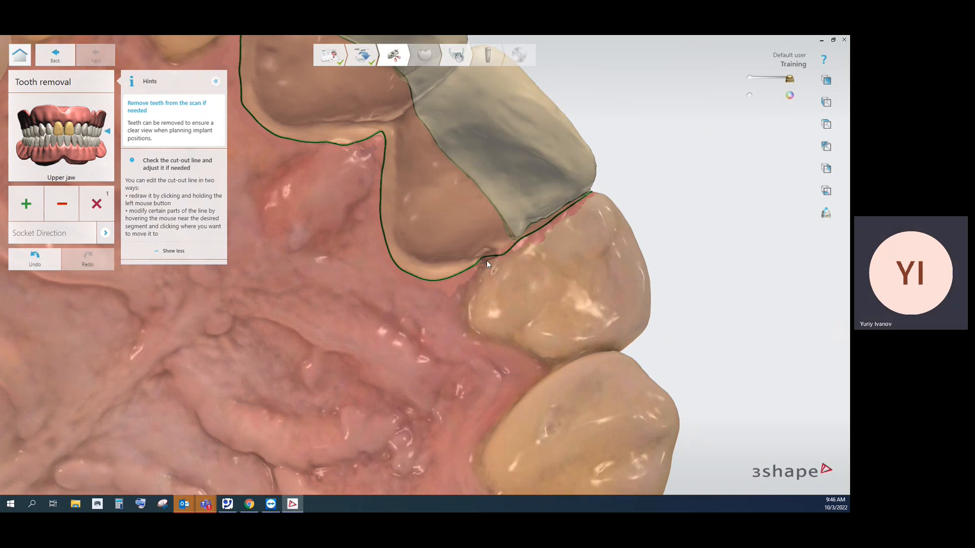
pyautogui.click(482, 265)
# - Reshape the palatal cut-out line at the papilla between teeth 8 and 9 and along tooth 9's inner margin
pyautogui.scroll(-5, 412, 281)
pyautogui.moveTo(558, 291); pyautogui.dragTo(524, 224, button='right')
pyautogui.scroll(2, 578, 264)
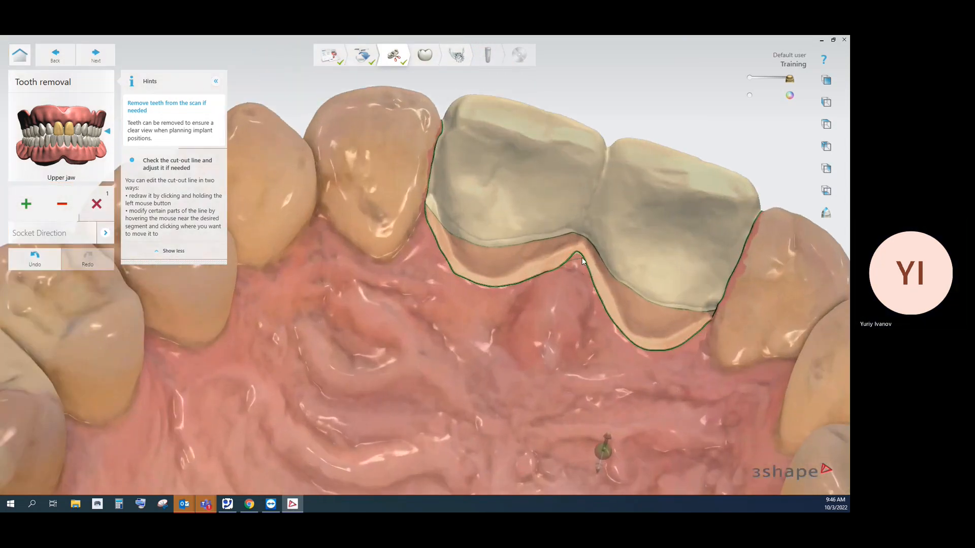
pyautogui.click(579, 259)
pyautogui.click(589, 281)
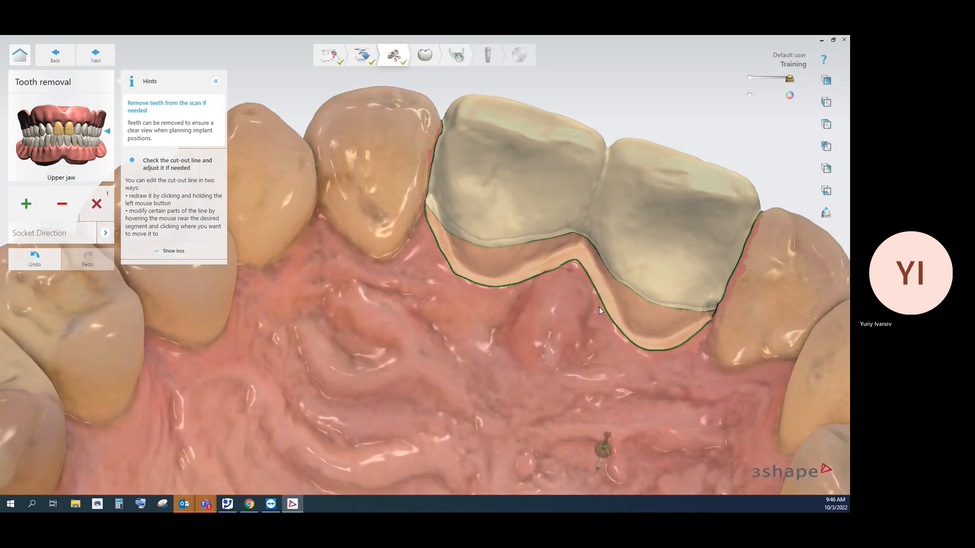
pyautogui.click(599, 308)
pyautogui.click(594, 293)
pyautogui.click(611, 324)
# - Adjust the facial cut-out line above tooth 9, check the removed area, and proceed to the occlusal plane stage
pyautogui.moveTo(607, 321); pyautogui.dragTo(659, 270, button='right')
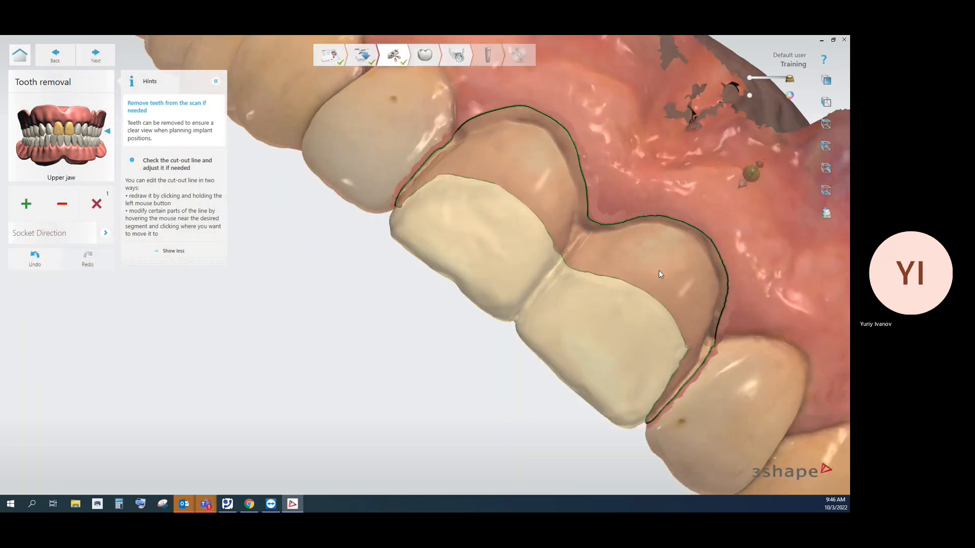
pyautogui.click(629, 217)
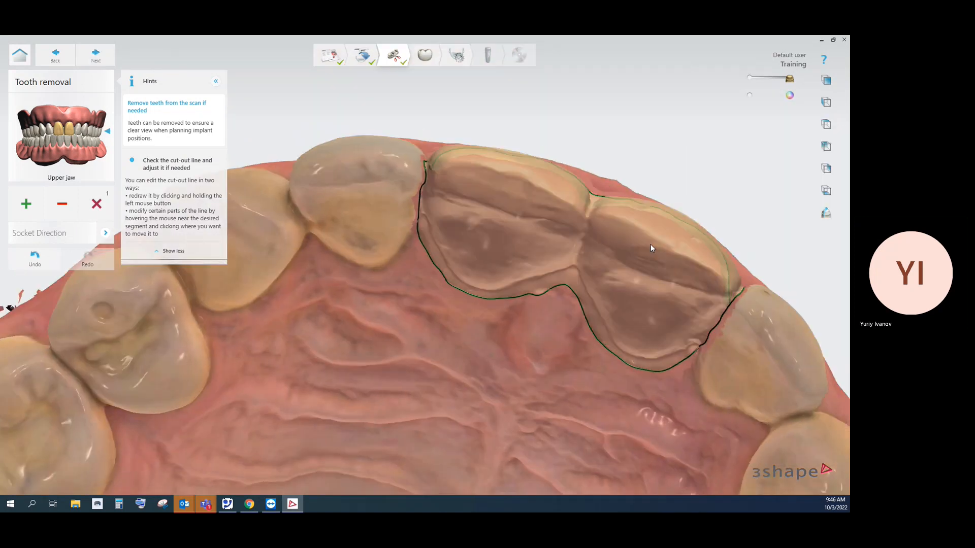
pyautogui.scroll(-5, 650, 245)
pyautogui.moveTo(608, 261); pyautogui.dragTo(482, 218, button='middle')
pyautogui.moveTo(482, 218); pyautogui.dragTo(478, 156, button='right')
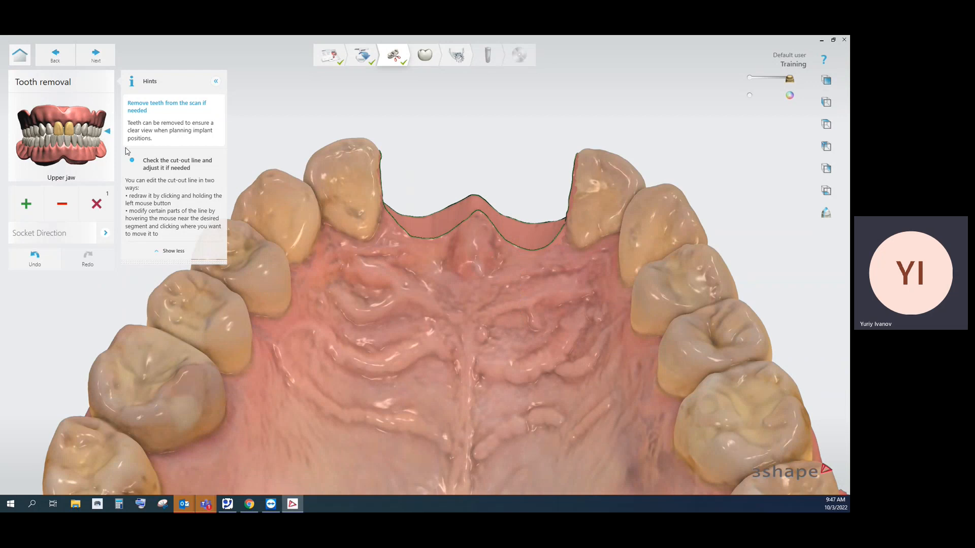
pyautogui.click(97, 56)
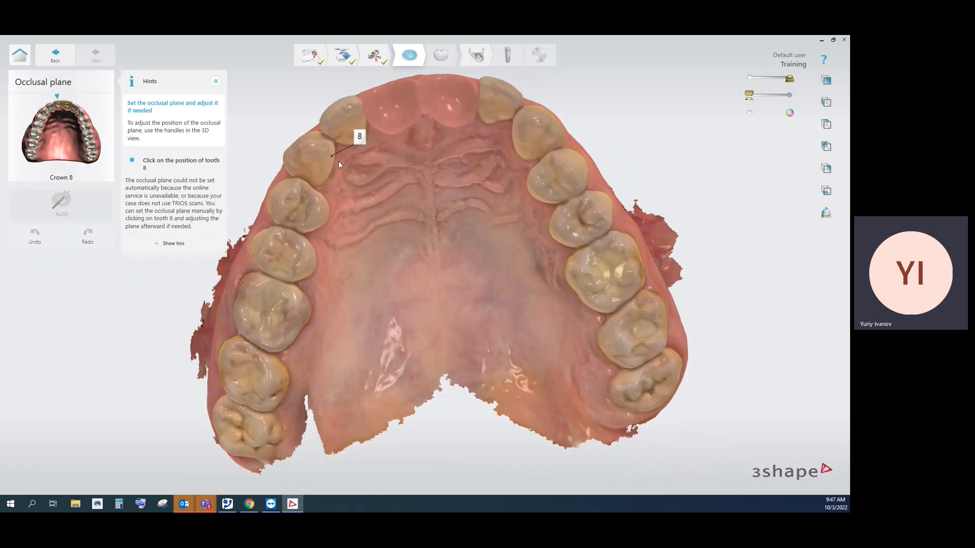
# - Set the occlusal plane manually by marking the position of tooth 8 on the upper scan
pyautogui.moveTo(436, 197); pyautogui.dragTo(451, 297, button='middle')
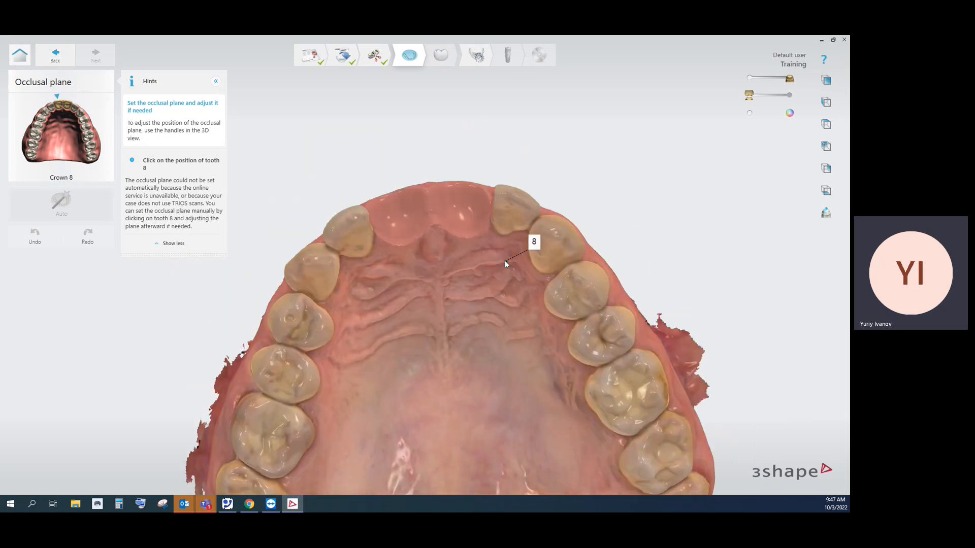
pyautogui.moveTo(504, 260); pyautogui.dragTo(455, 205, button='right')
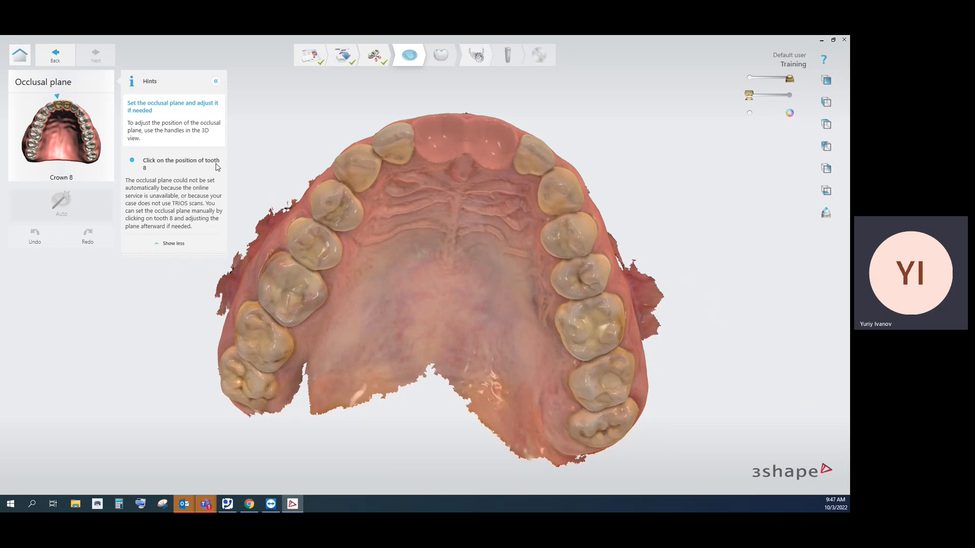
pyautogui.moveTo(373, 166); pyautogui.dragTo(378, 212, button='right')
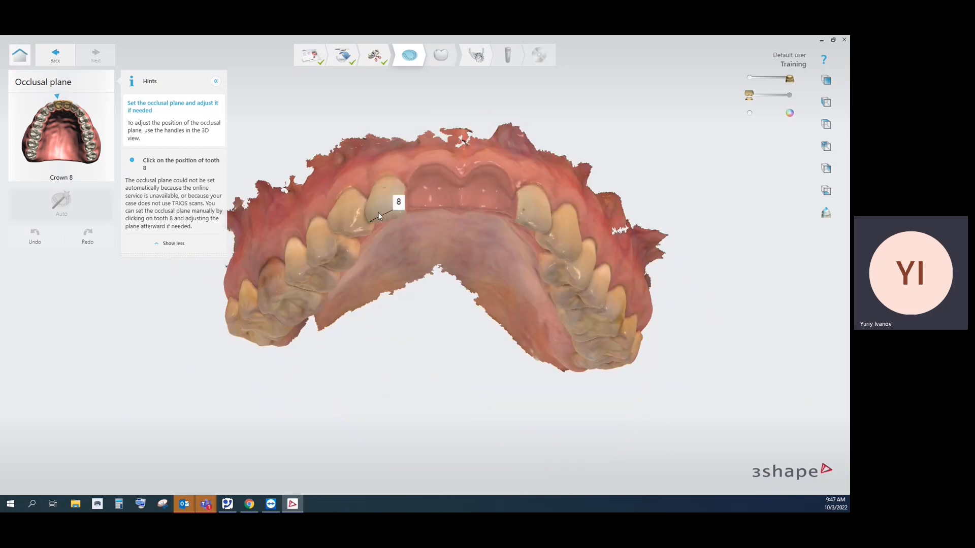
pyautogui.click(433, 168)
pyautogui.moveTo(443, 303); pyautogui.dragTo(449, 231, button='right')
pyautogui.scroll(-2, 434, 252)
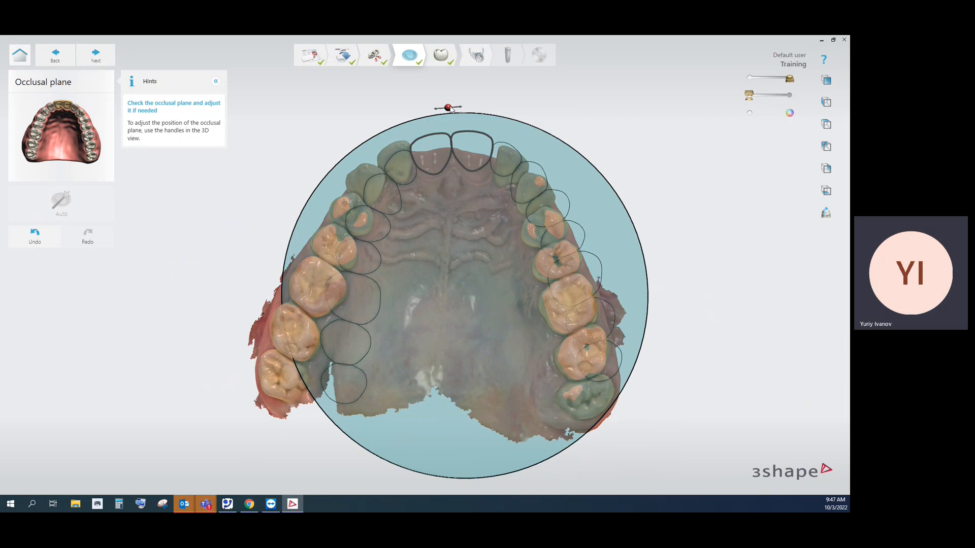
# - Rotate and shift the occlusal plane so its tooth outlines follow the upper arch and its midline sits between teeth 8 and 9
pyautogui.moveTo(451, 110); pyautogui.dragTo(488, 107)
pyautogui.moveTo(480, 231); pyautogui.dragTo(454, 235)
pyautogui.moveTo(463, 109); pyautogui.dragTo(451, 105)
pyautogui.moveTo(468, 239); pyautogui.dragTo(477, 242)
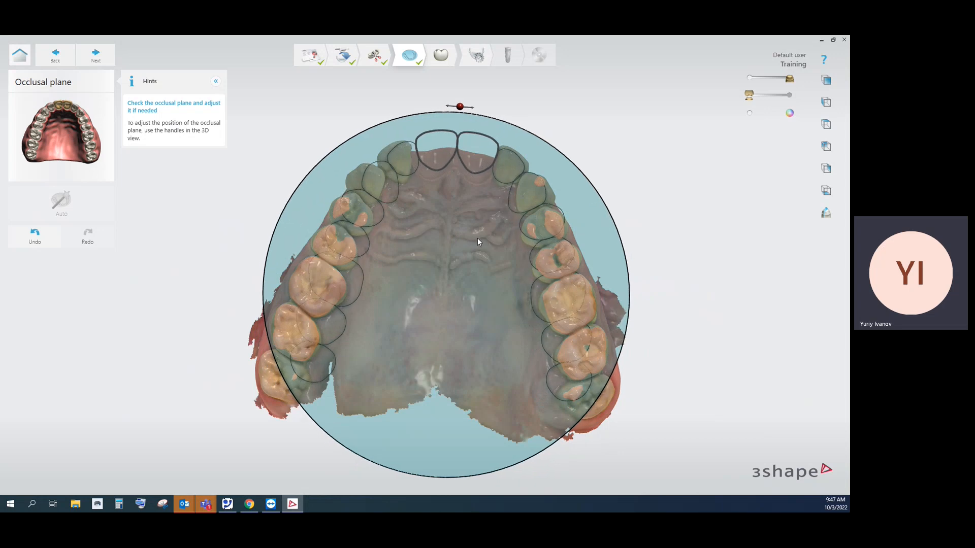
# - Tilt the occlusal plane in side view and facial view to follow the biting edges of the upper teeth
pyautogui.moveTo(474, 240); pyautogui.dragTo(628, 315, button='right')
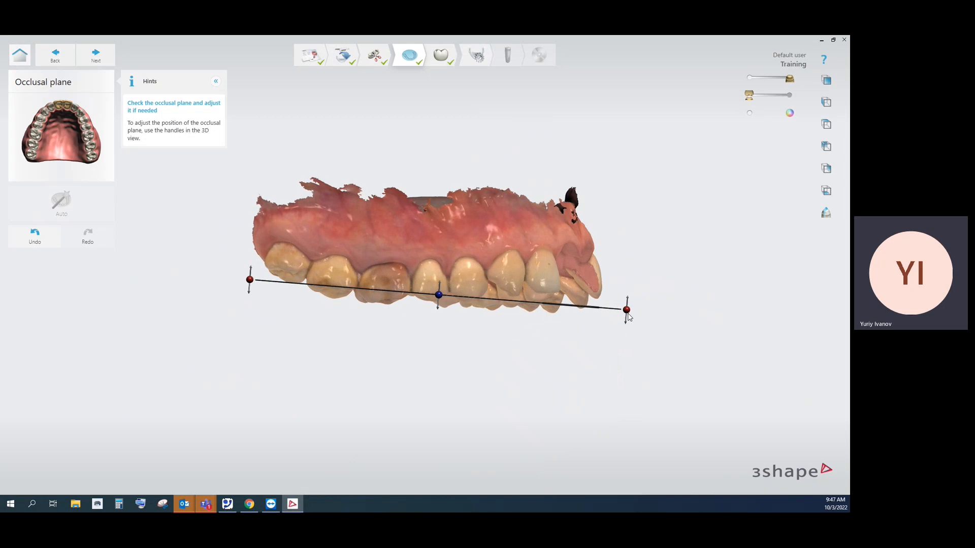
pyautogui.moveTo(627, 315); pyautogui.dragTo(625, 308)
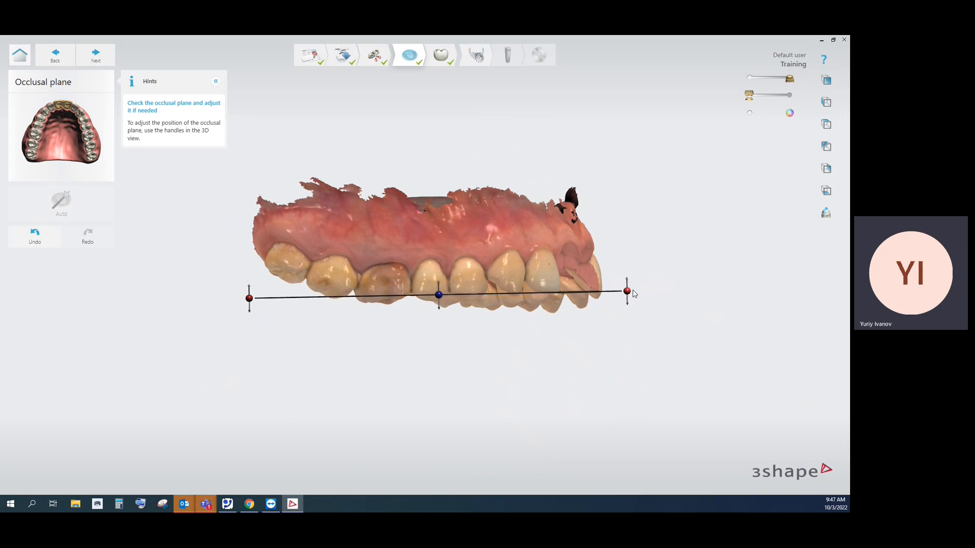
pyautogui.moveTo(625, 307); pyautogui.dragTo(628, 280, button='right')
pyautogui.moveTo(636, 268); pyautogui.dragTo(635, 279)
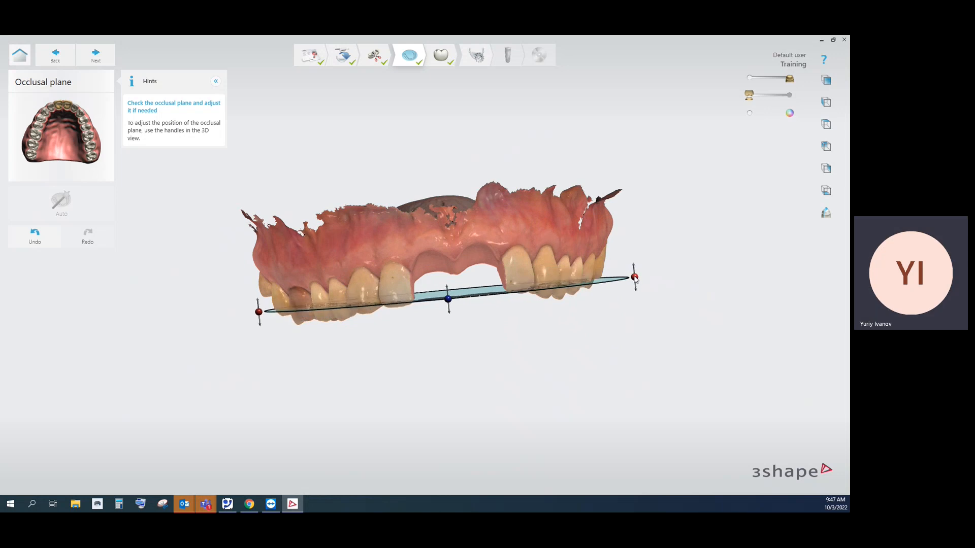
# - Move the occlusal plane slightly down towards the cusp tips, check it, and proceed to the anatomy design stage
pyautogui.moveTo(635, 279); pyautogui.dragTo(661, 287, button='right')
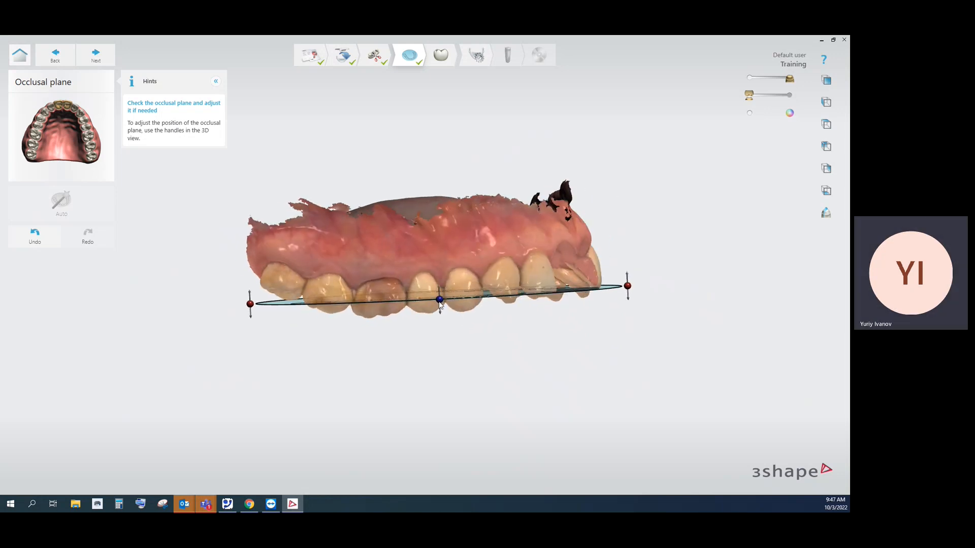
pyautogui.moveTo(440, 301); pyautogui.dragTo(441, 311)
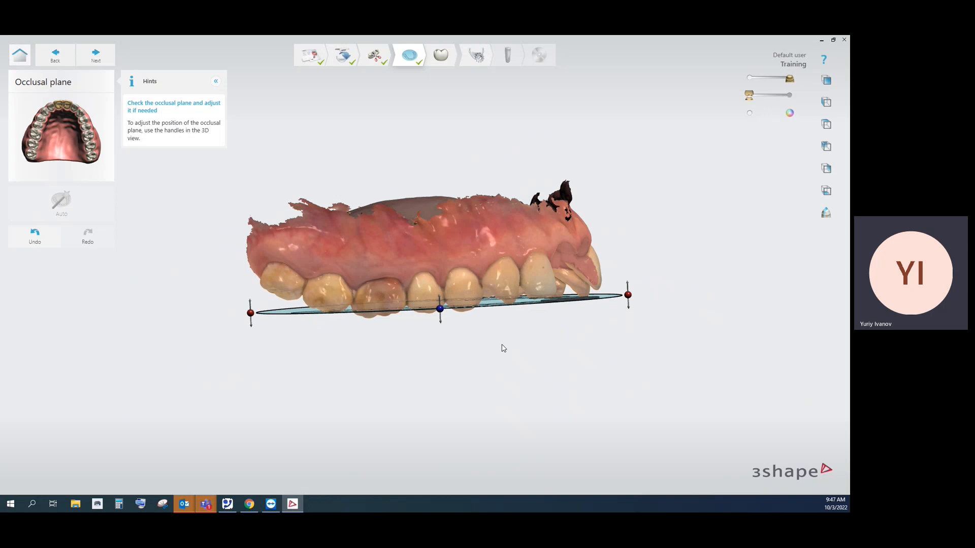
pyautogui.moveTo(501, 345); pyautogui.dragTo(494, 130, button='right')
pyautogui.moveTo(503, 264); pyautogui.dragTo(477, 292, button='right')
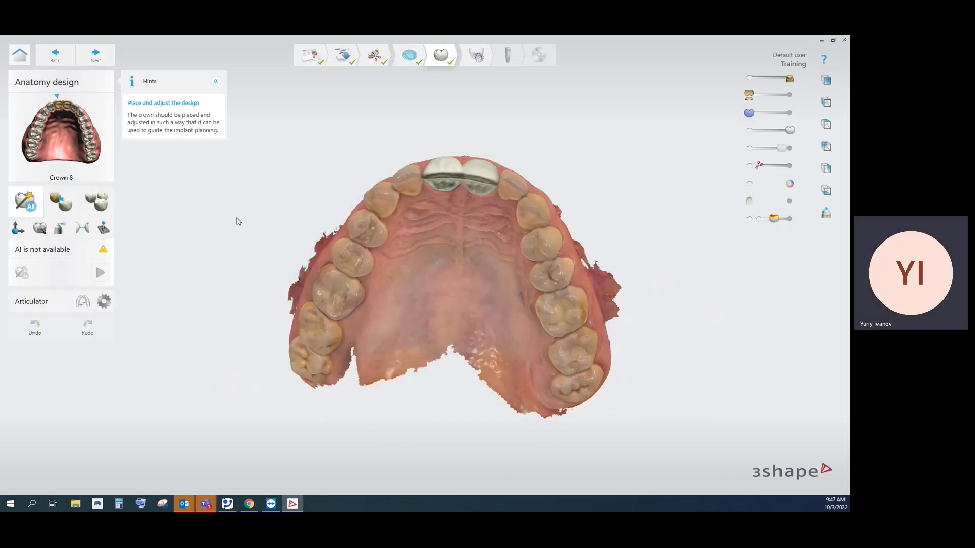
# - Examine the proposed crowns 8 and 9 on the arch, the AI design status and the Transform control points
pyautogui.moveTo(425, 224); pyautogui.dragTo(497, 305, button='right')
pyautogui.moveTo(480, 393); pyautogui.dragTo(490, 283, button='middle')
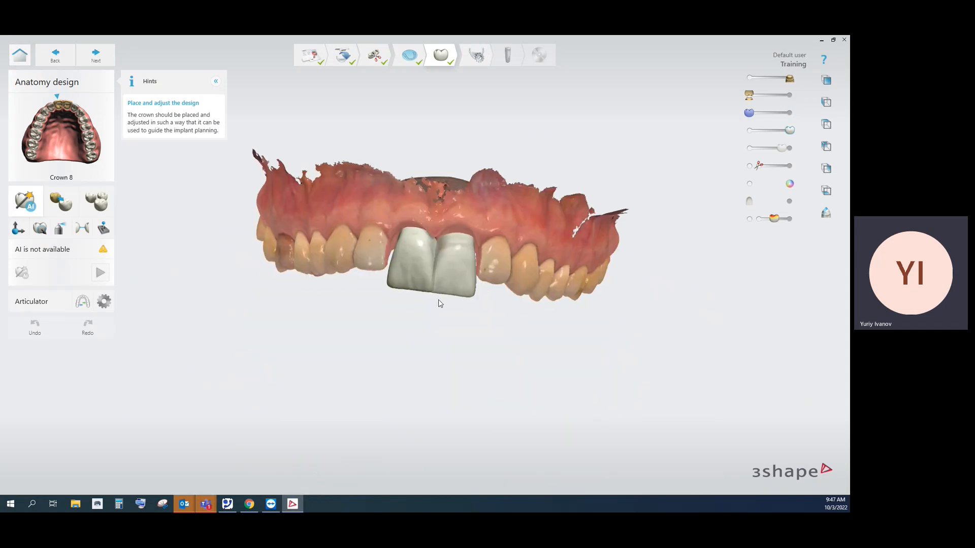
pyautogui.scroll(3, 439, 300)
pyautogui.moveTo(438, 300); pyautogui.dragTo(428, 370, button='middle')
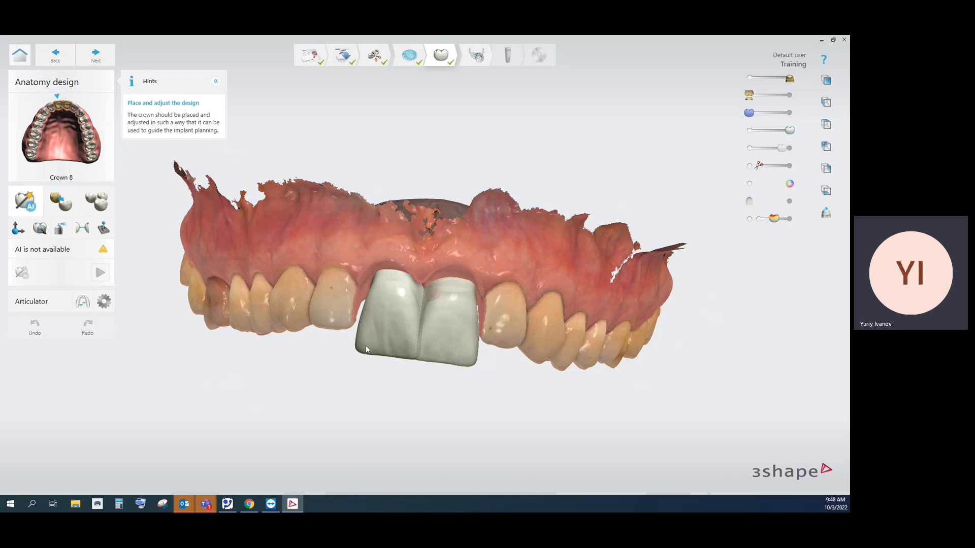
pyautogui.click(436, 341)
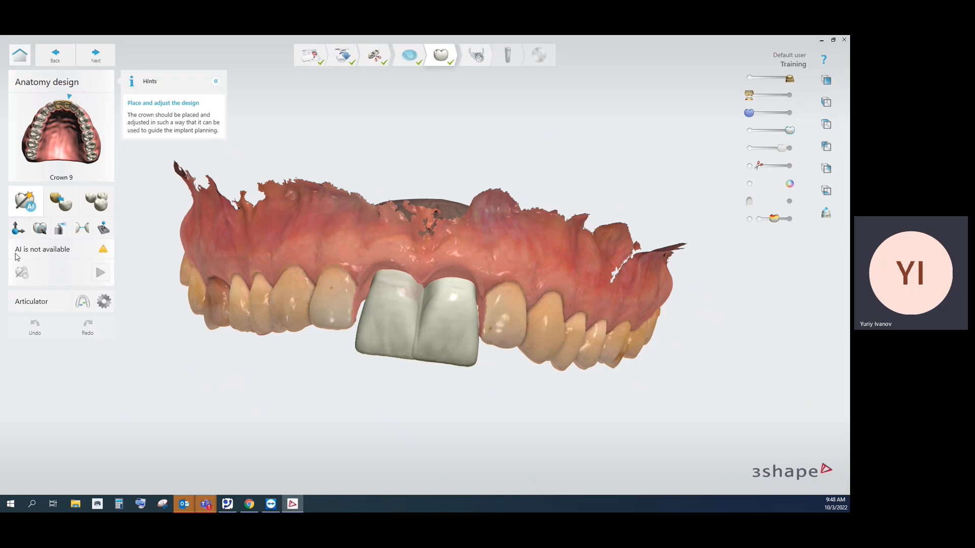
pyautogui.moveTo(28, 259)
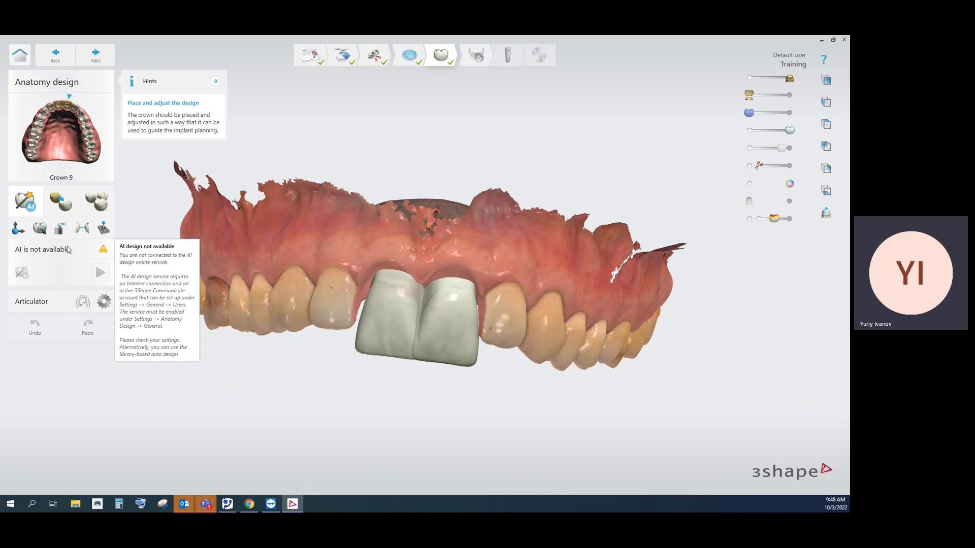
pyautogui.click(17, 229)
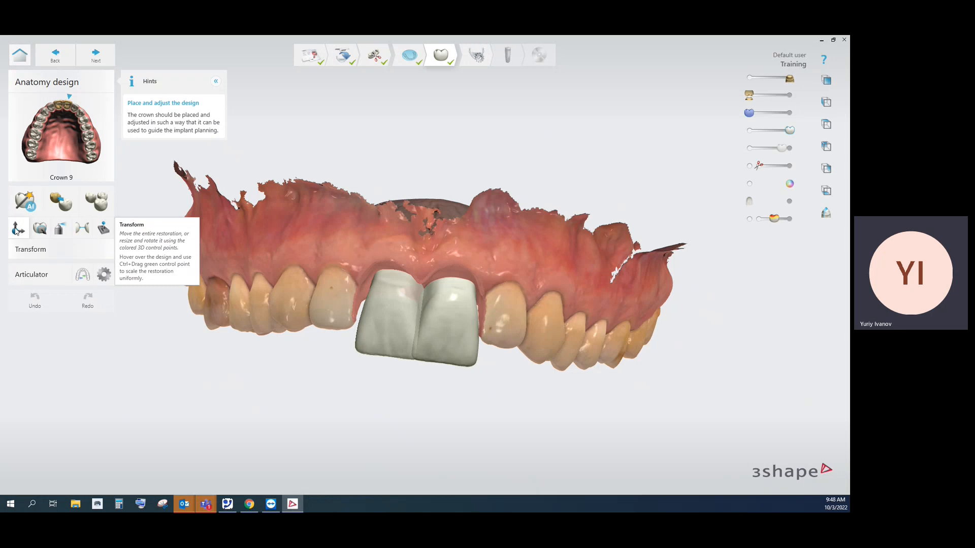
pyautogui.click(369, 314)
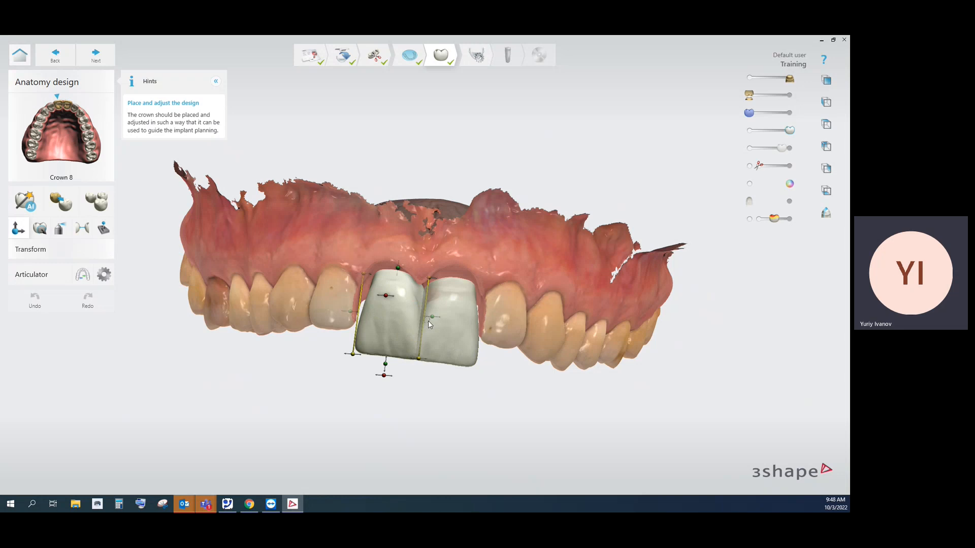
pyautogui.scroll(-2, 448, 299)
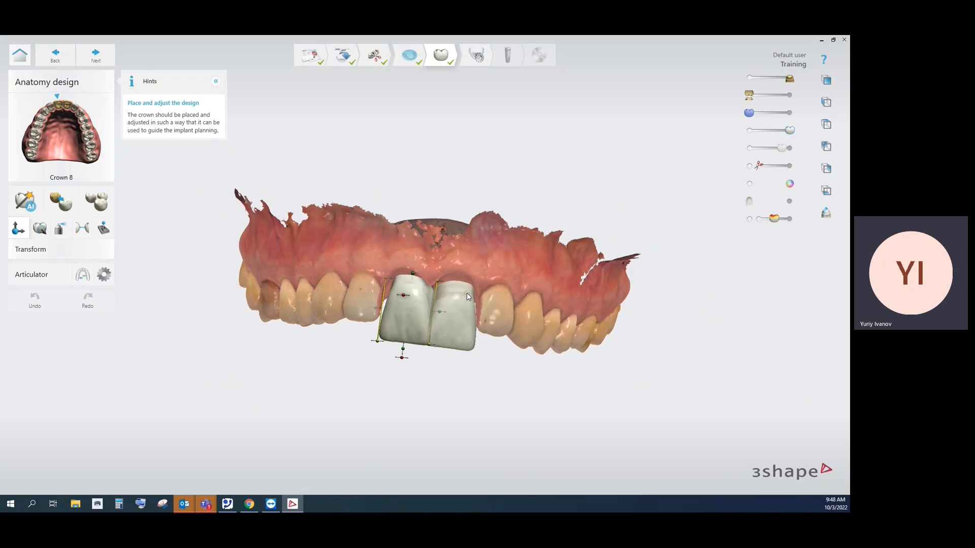
# - Assign the Matt Roberts improved library design to crown 8 from the Smile Library
pyautogui.click(102, 203)
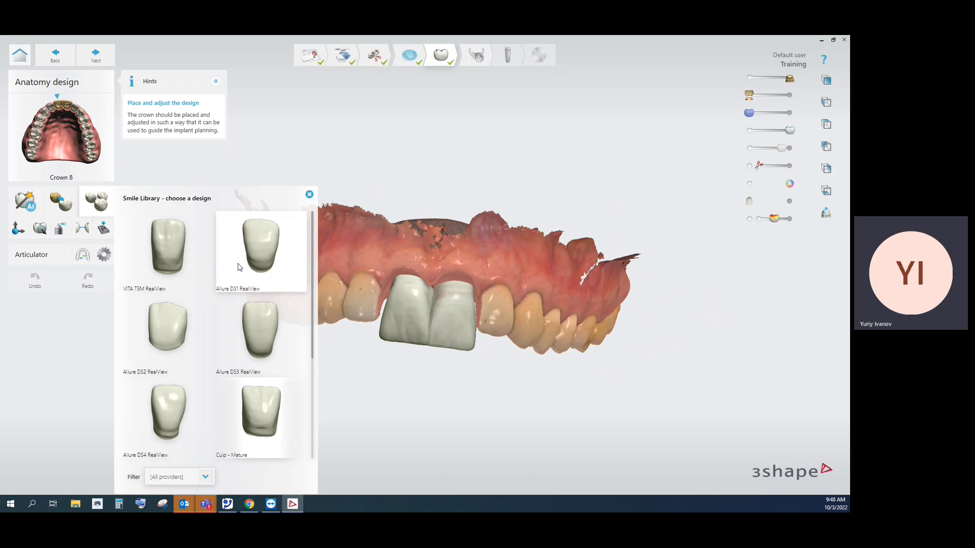
pyautogui.scroll(-3, 239, 285)
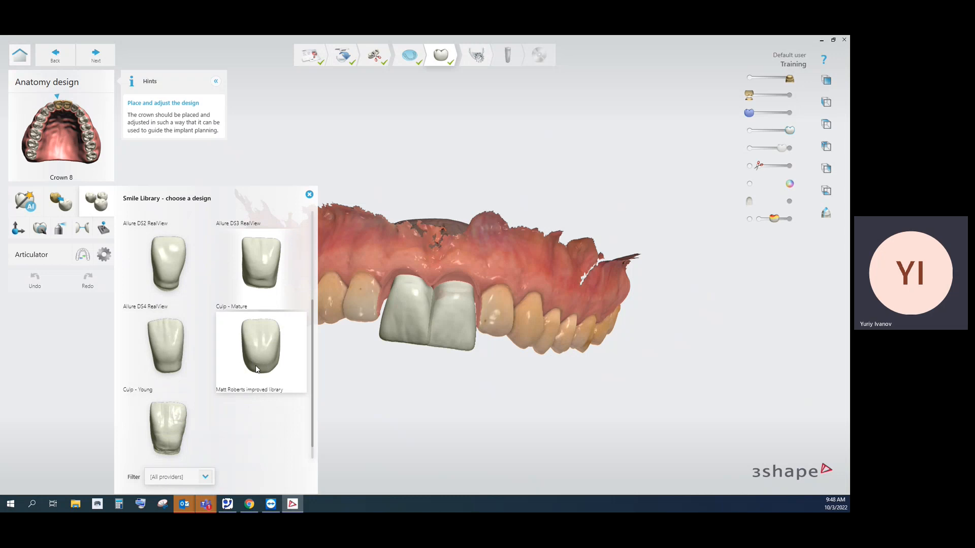
pyautogui.click(263, 352)
# - Assign the Matt Roberts improved library design to crown 9 and close the Smile Library
pyautogui.scroll(4, 263, 352)
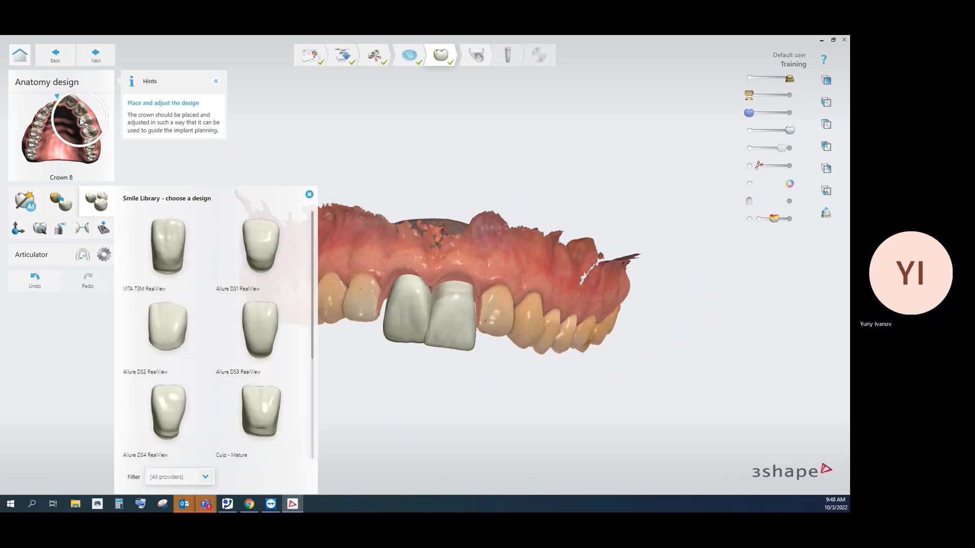
pyautogui.click(68, 106)
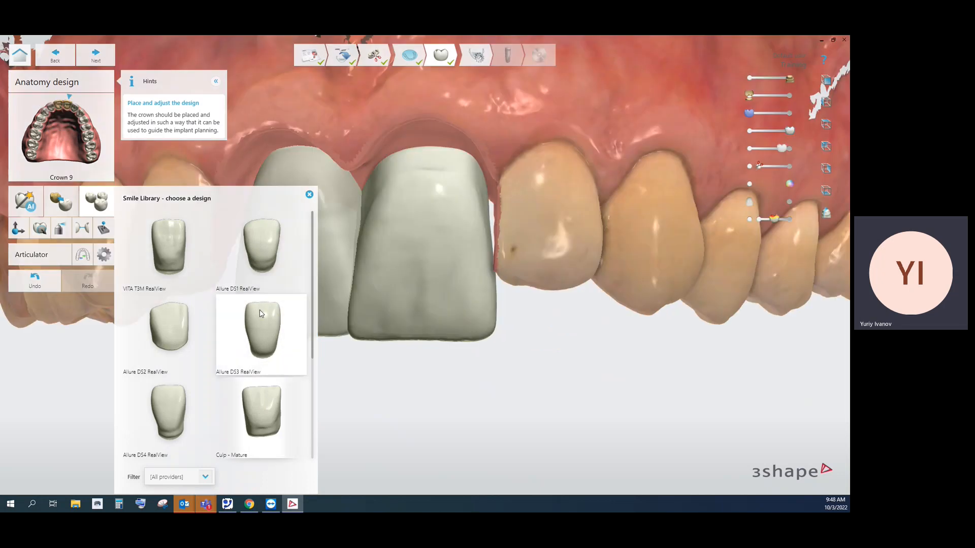
pyautogui.click(264, 414)
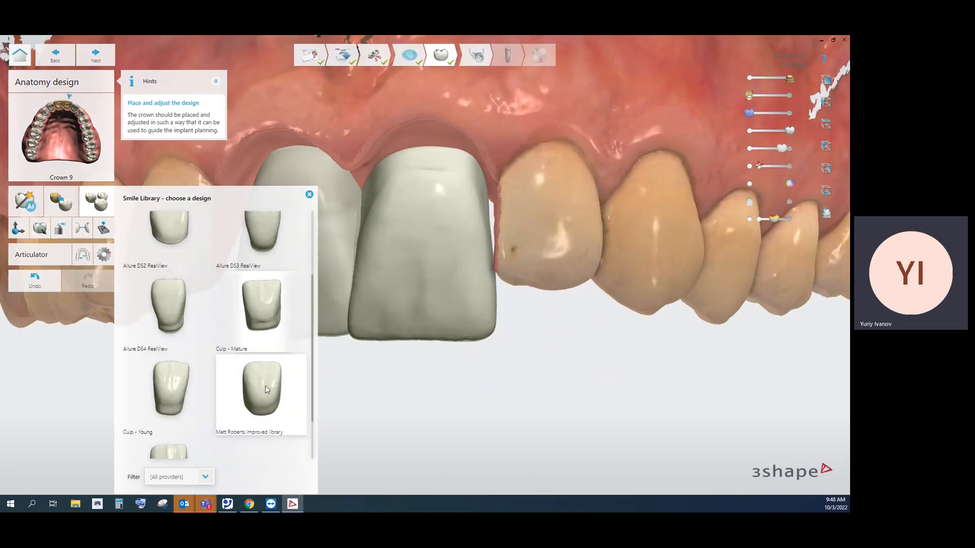
pyautogui.moveTo(392, 347); pyautogui.dragTo(482, 206, button='right')
pyautogui.click(309, 195)
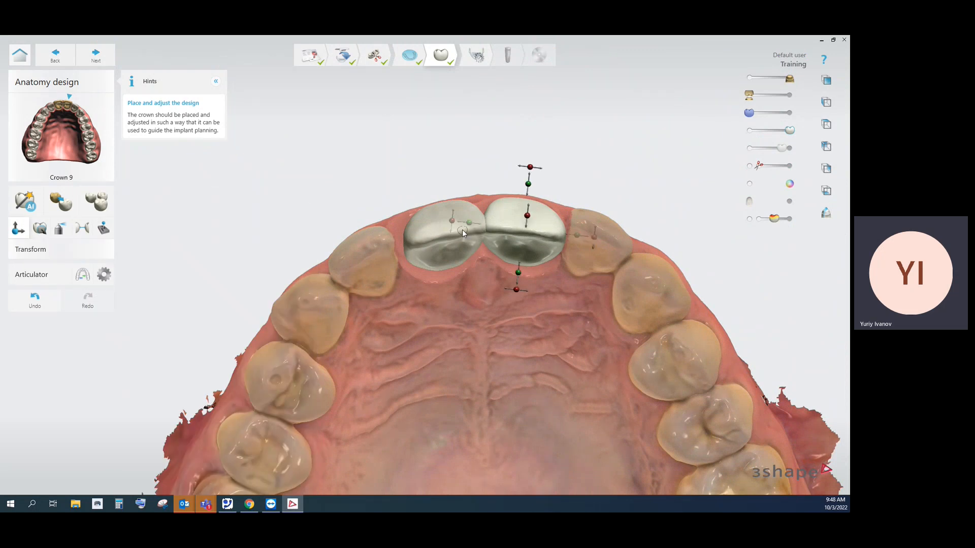
# - Move crowns 9 and 8 towards the gum so their incisal edges line up with the neighbouring teeth
pyautogui.moveTo(519, 216); pyautogui.dragTo(518, 306, button='right')
pyautogui.moveTo(521, 242); pyautogui.dragTo(527, 221)
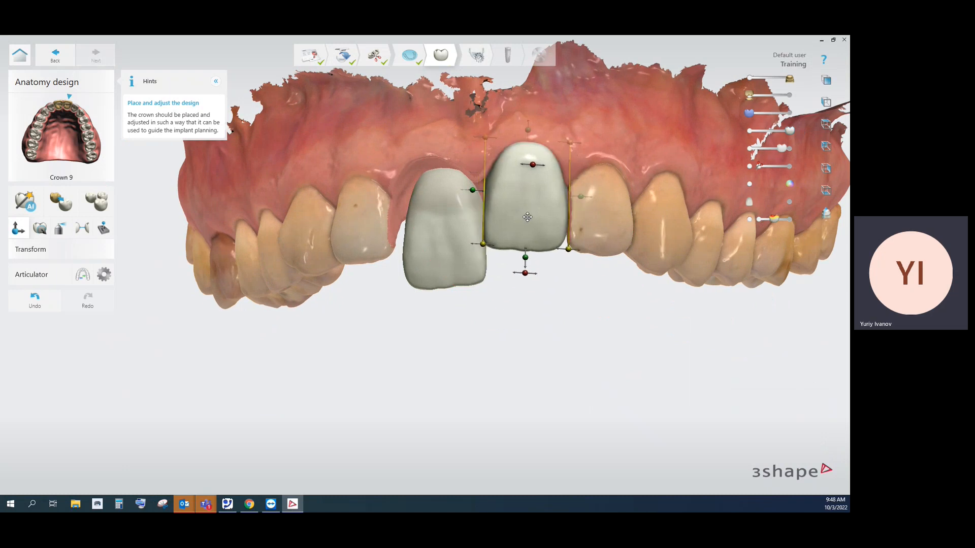
pyautogui.click(453, 251)
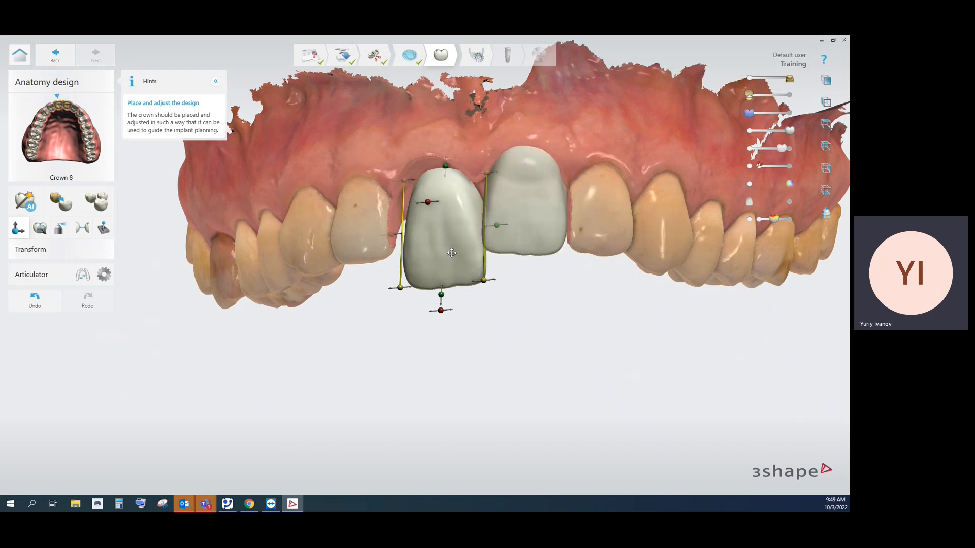
pyautogui.moveTo(452, 251); pyautogui.dragTo(436, 225)
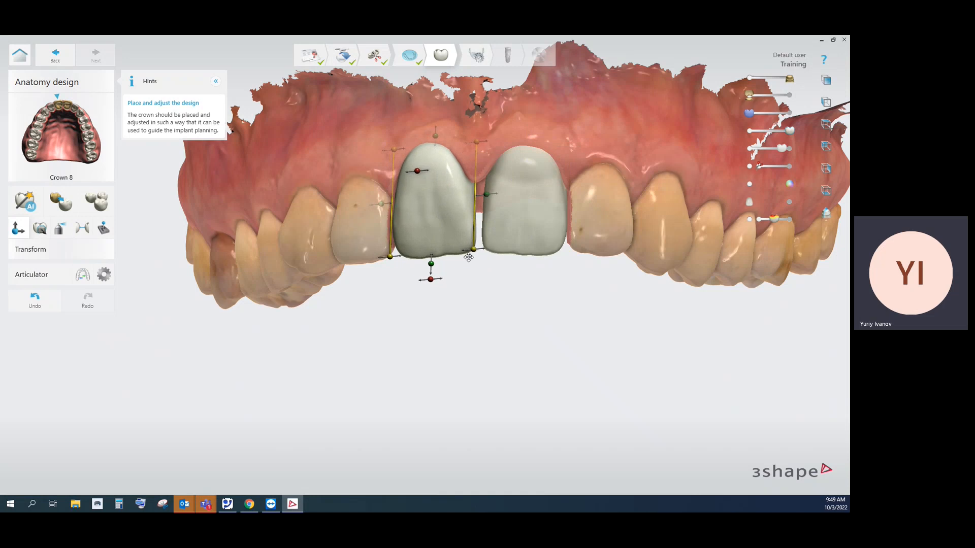
# - Extend crown 9 palatally and adjust the tilt of crown 8 to fit the curve of the arch
pyautogui.moveTo(467, 257); pyautogui.dragTo(466, 155, button='right')
pyautogui.moveTo(535, 224); pyautogui.dragTo(547, 243, button='right')
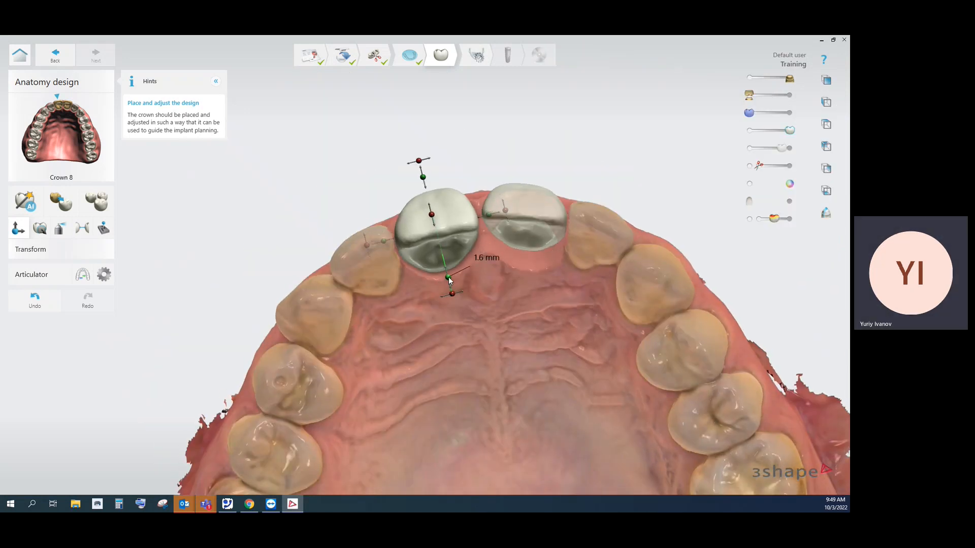
pyautogui.click(533, 243)
pyautogui.moveTo(520, 258); pyautogui.dragTo(520, 270)
pyautogui.moveTo(523, 220); pyautogui.dragTo(531, 164)
pyautogui.click(451, 229)
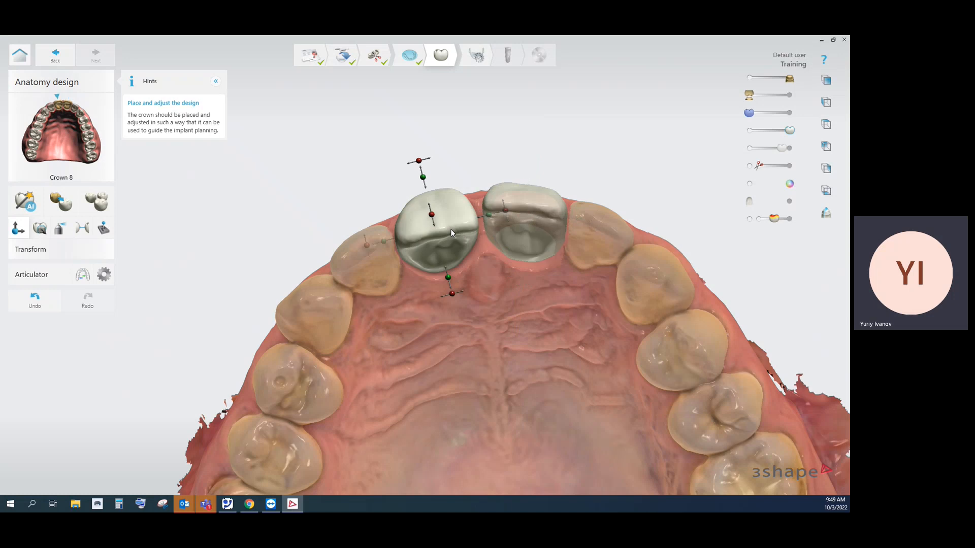
pyautogui.moveTo(432, 220); pyautogui.dragTo(428, 193)
# - Extend the inner incisal corners of crowns 8 and 9 towards each other to narrow the midline gap
pyautogui.moveTo(477, 216); pyautogui.dragTo(483, 292, button='right')
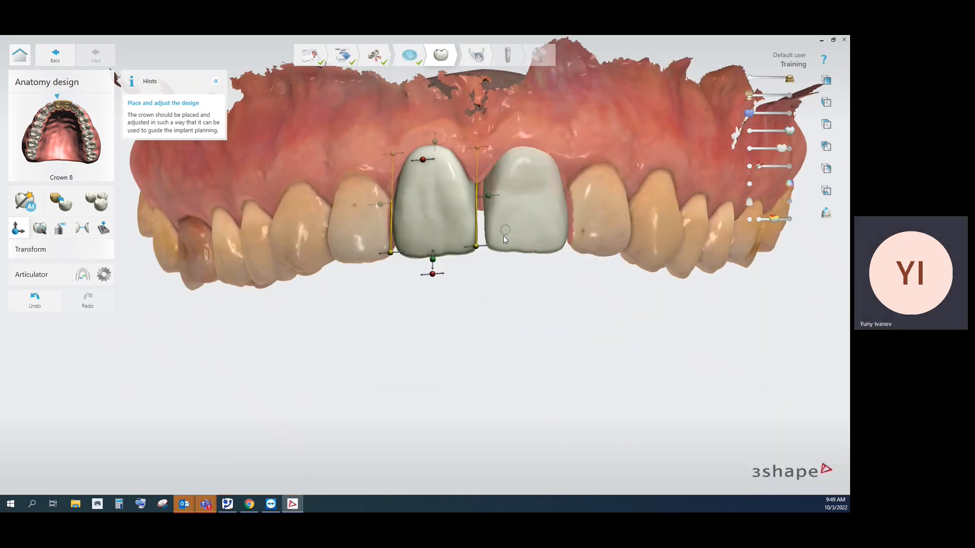
pyautogui.moveTo(477, 247); pyautogui.dragTo(480, 248)
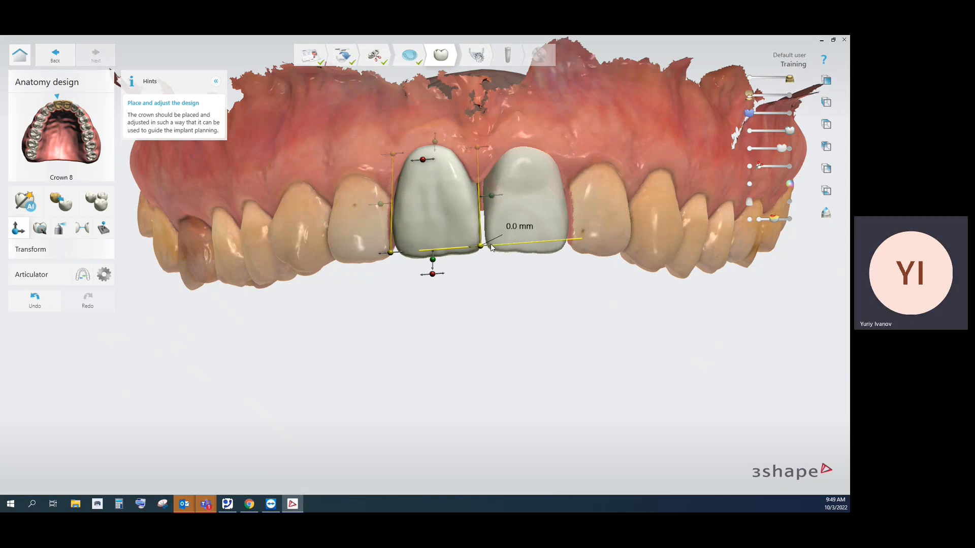
pyautogui.moveTo(539, 254); pyautogui.dragTo(505, 282, button='right')
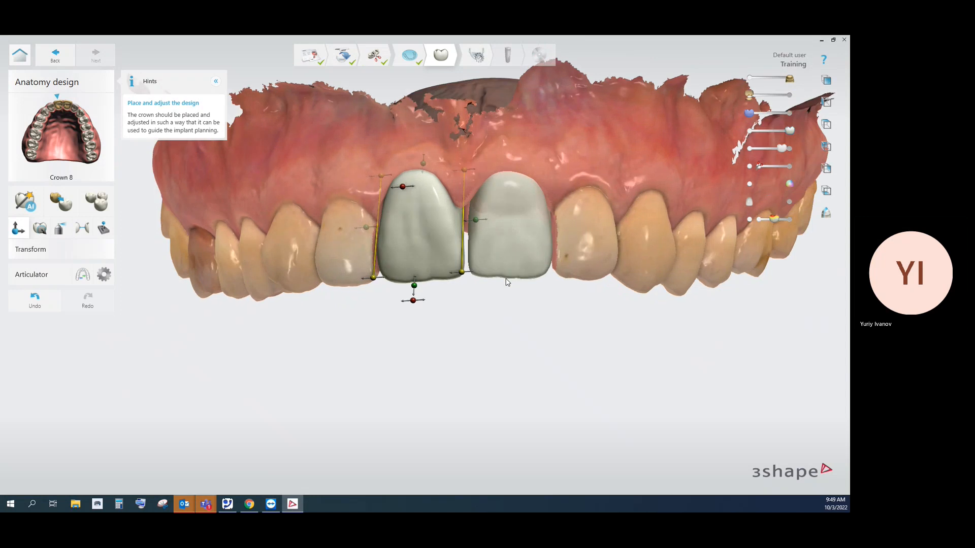
pyautogui.click(506, 280)
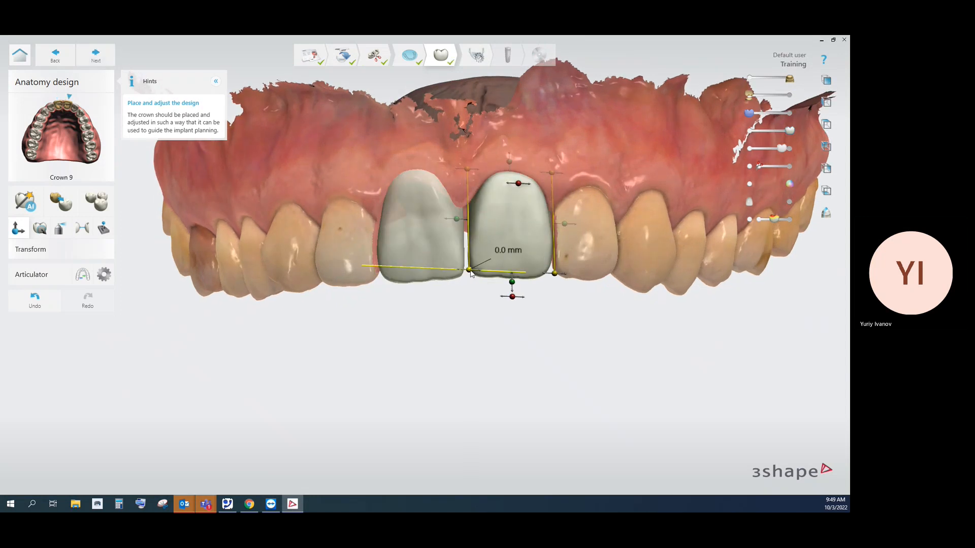
pyautogui.moveTo(469, 270); pyautogui.dragTo(466, 271)
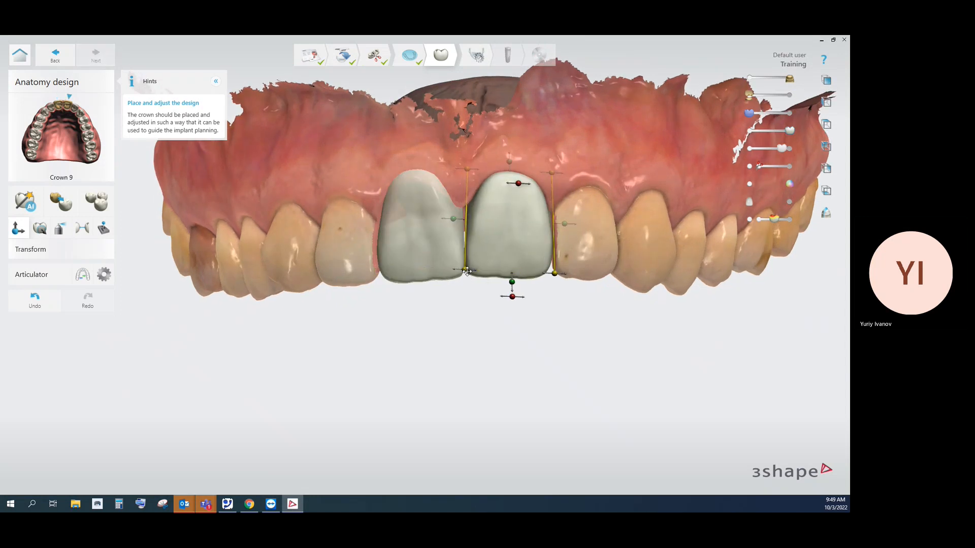
pyautogui.moveTo(467, 271); pyautogui.dragTo(479, 287, button='right')
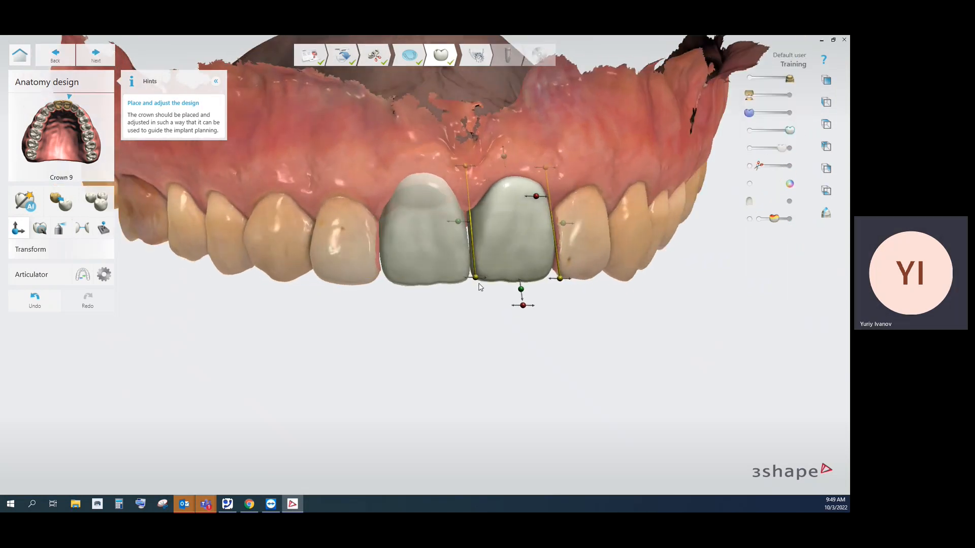
# - Fine-tune the mesial sides of crowns 9 and 8 where they meet at the midline
pyautogui.click(458, 222)
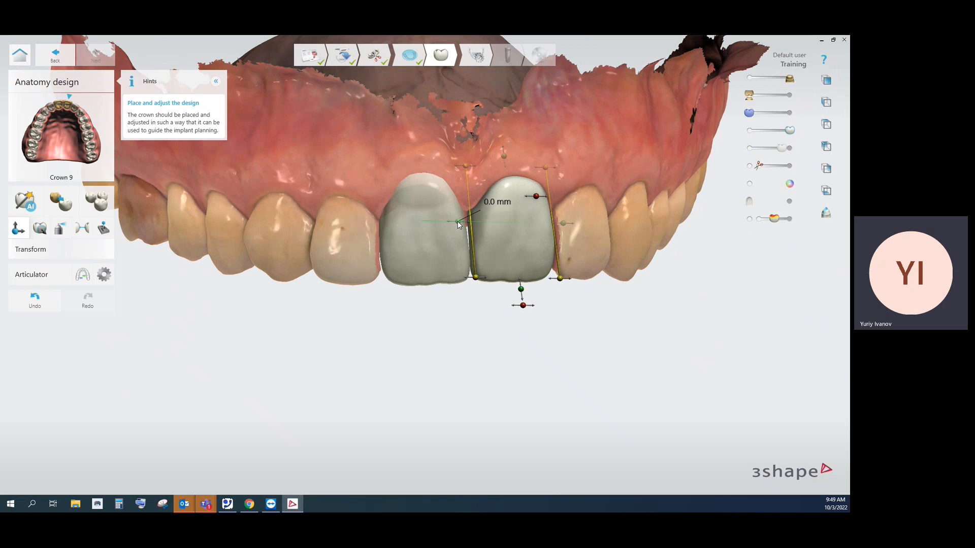
pyautogui.click(436, 238)
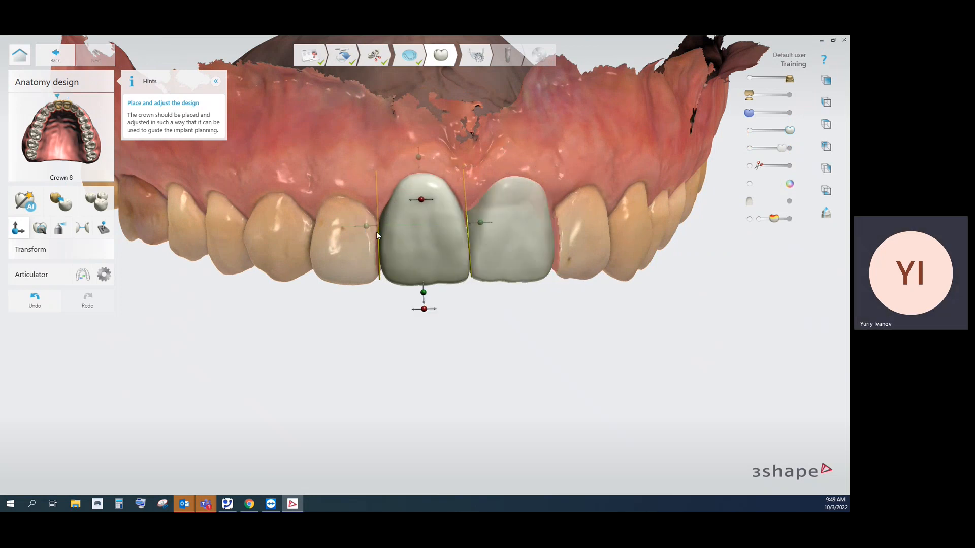
pyautogui.moveTo(376, 231); pyautogui.dragTo(510, 261, button='right')
pyautogui.click(511, 261)
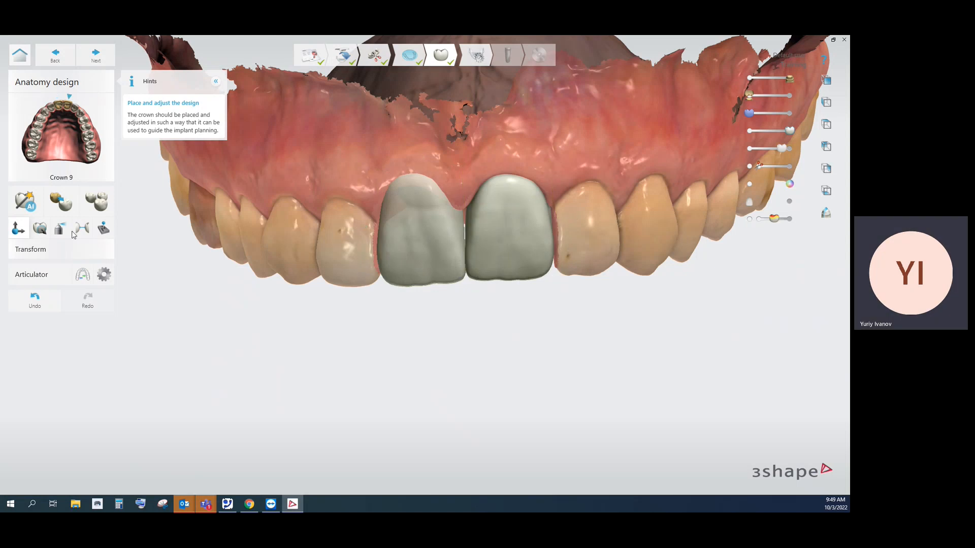
# - Try to extend the incisal edge of crown 9 with the free Morph tool and undo the change
pyautogui.click(40, 228)
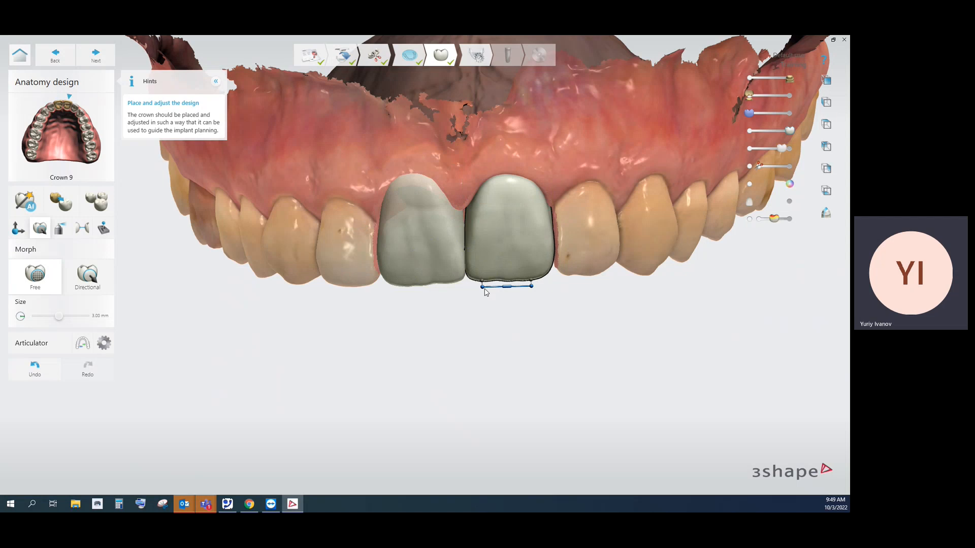
pyautogui.moveTo(482, 287); pyautogui.dragTo(483, 289)
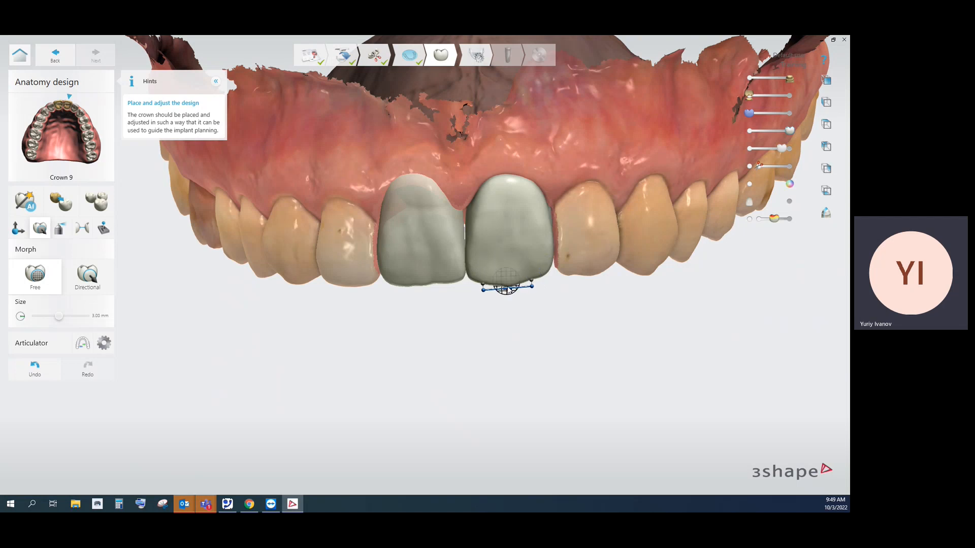
pyautogui.click(37, 371)
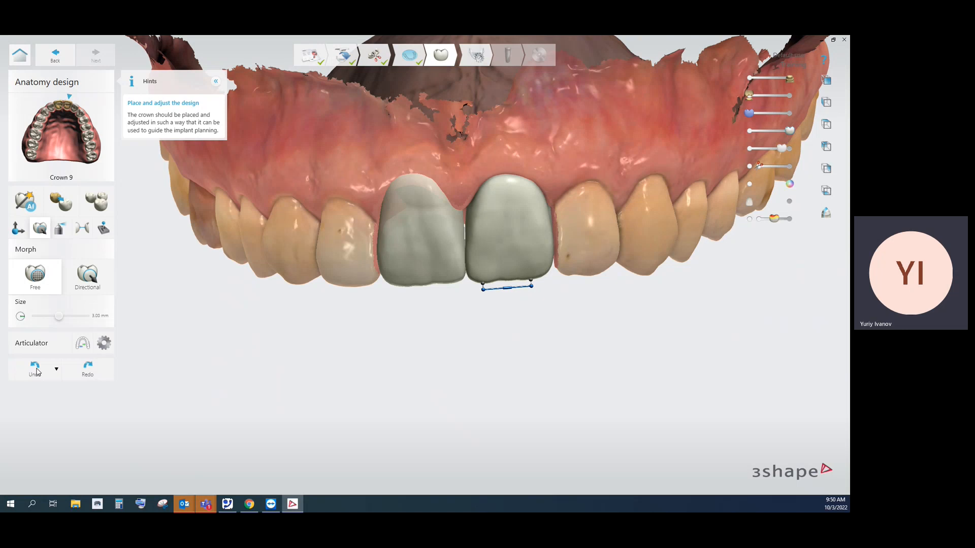
pyautogui.click(37, 371)
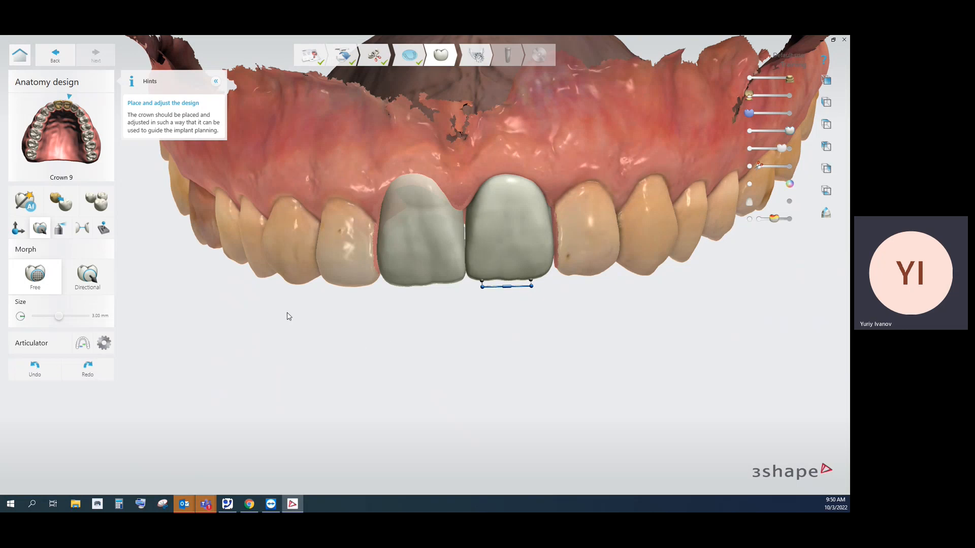
# - Check crowns 8 and 9 from the occlusal and facial sides and proceed from the anatomy design stage
pyautogui.click(60, 229)
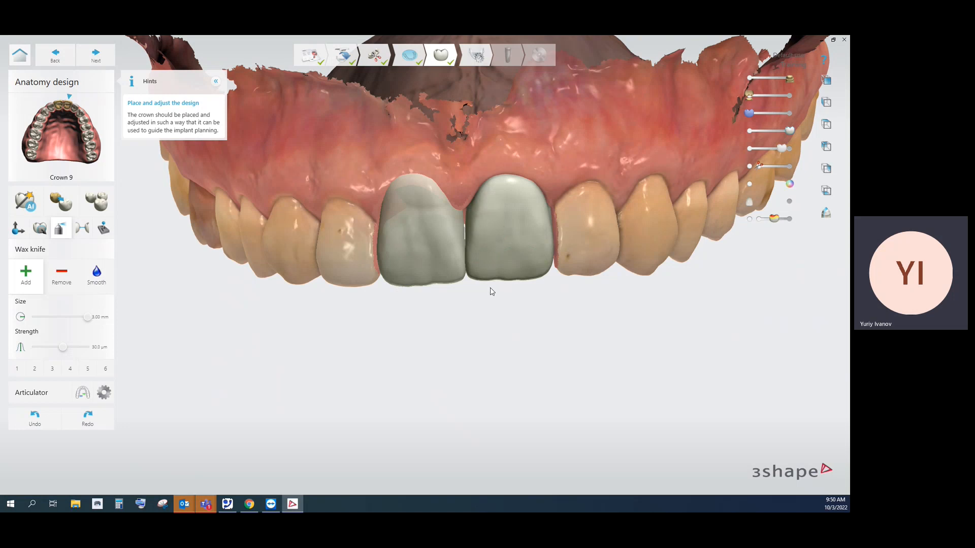
pyautogui.moveTo(468, 279); pyautogui.dragTo(445, 203, button='right')
pyautogui.moveTo(445, 256)
pyautogui.mouseDown(button='right')
pyautogui.moveTo(433, 242)
pyautogui.moveTo(442, 262)
pyautogui.moveTo(441, 251)
pyautogui.mouseUp(button='right')
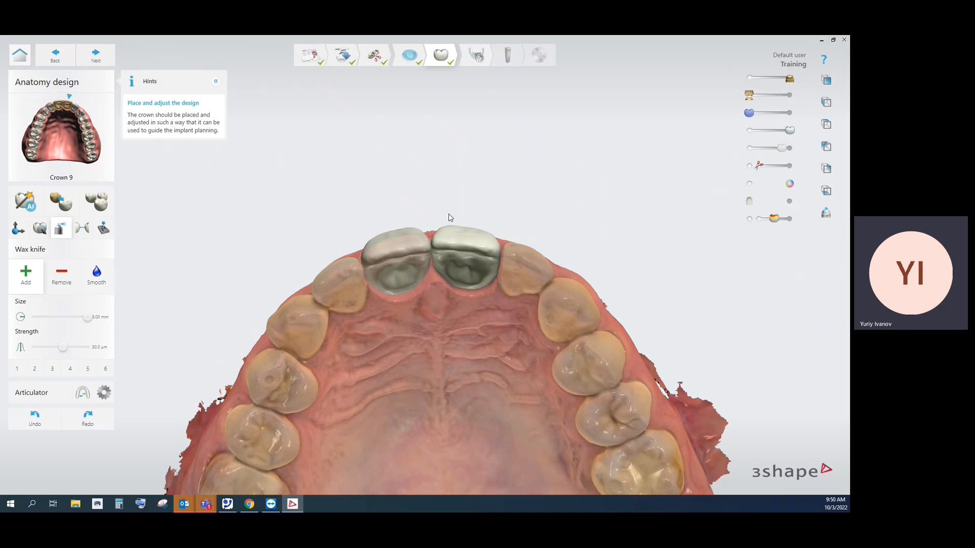
pyautogui.moveTo(449, 217); pyautogui.dragTo(464, 308, button='right')
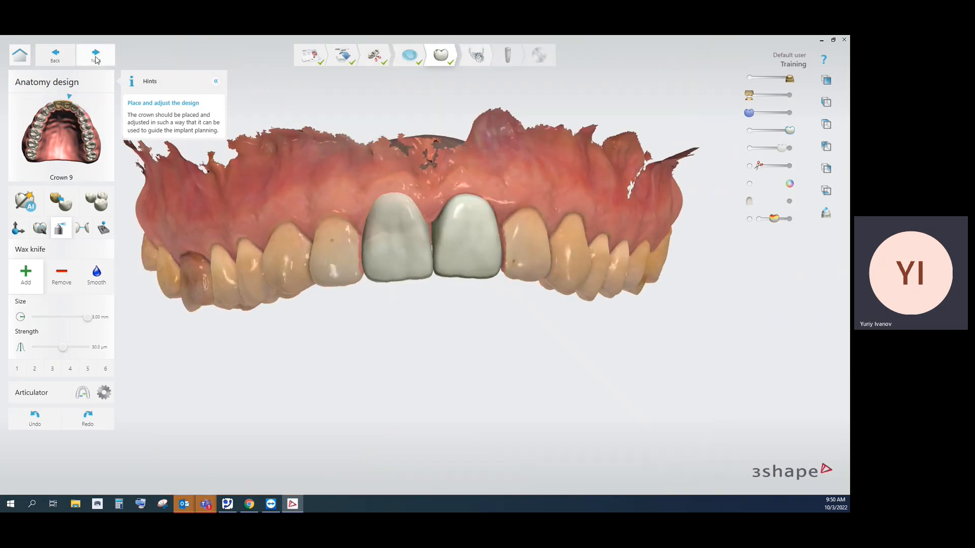
pyautogui.click(96, 55)
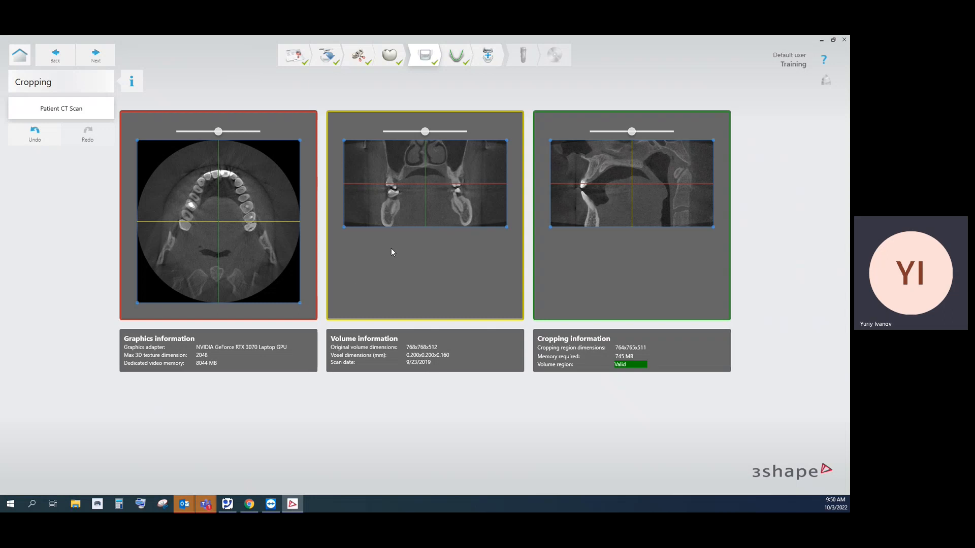
# - Crop the patient CT scan to the upper jaw, cutting off the outer sides, the lower jaw, and the front and back margins
pyautogui.moveTo(344, 227); pyautogui.dragTo(378, 223)
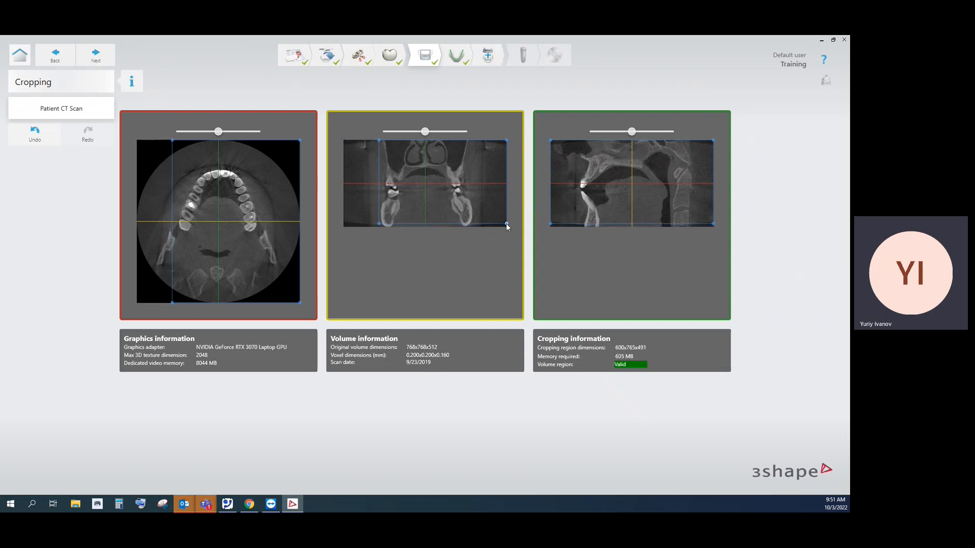
pyautogui.moveTo(506, 224); pyautogui.dragTo(480, 190)
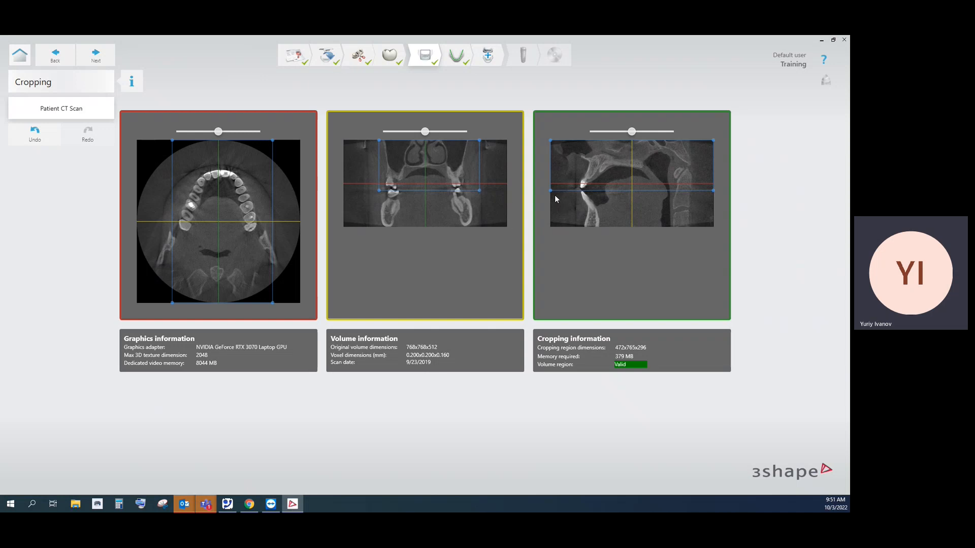
pyautogui.moveTo(551, 189); pyautogui.dragTo(568, 189)
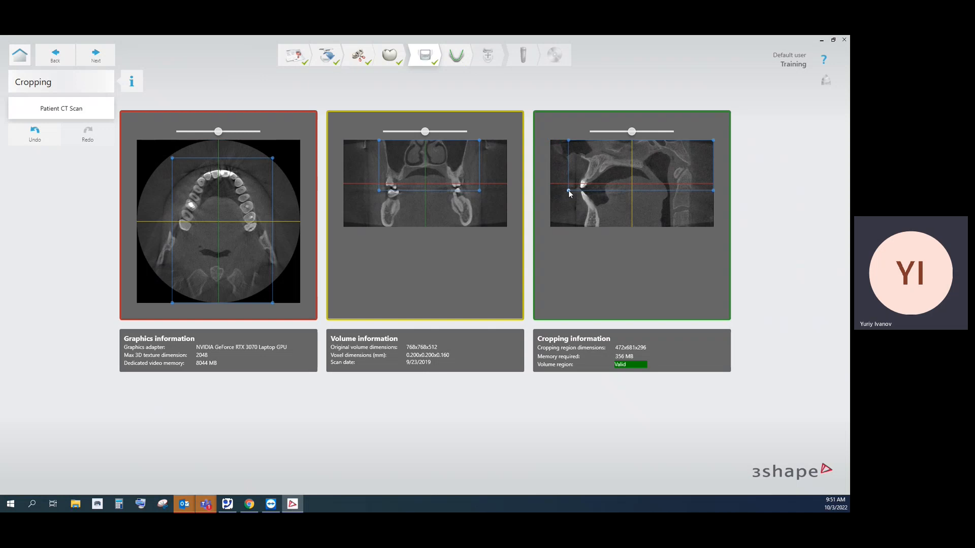
pyautogui.moveTo(712, 190); pyautogui.dragTo(664, 188)
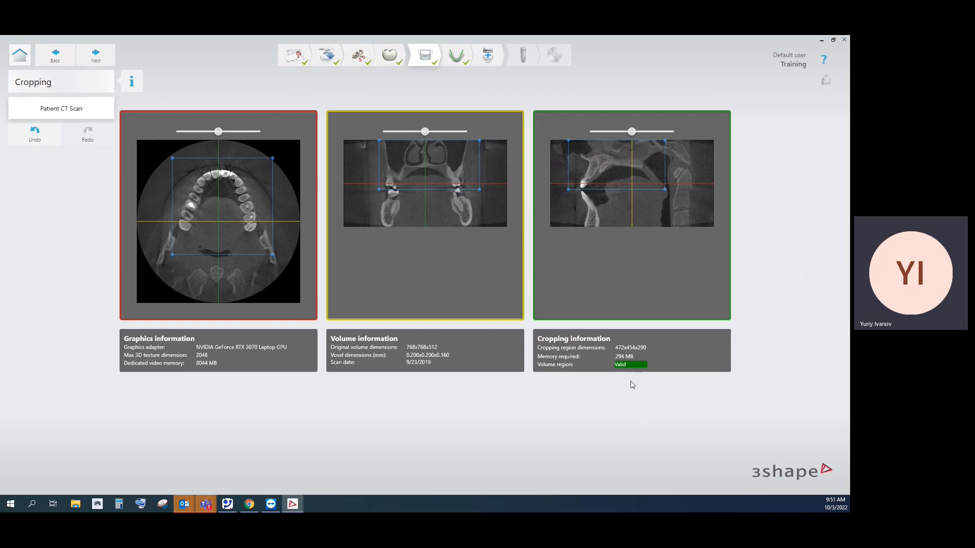
pyautogui.moveTo(480, 190); pyautogui.dragTo(473, 188)
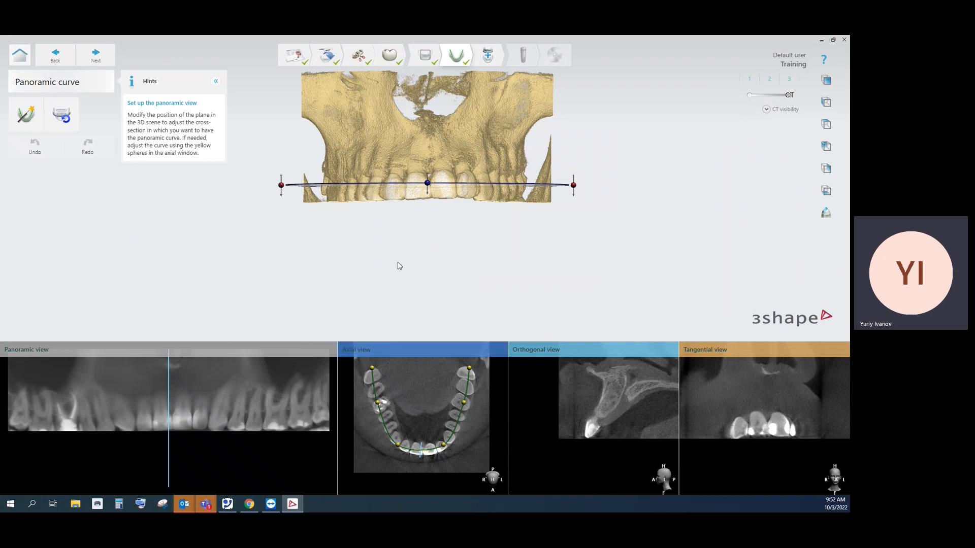
# - Raise the panoramic plane to the root level of the upper teeth and tilt it slightly in the frontal view
pyautogui.moveTo(419, 222); pyautogui.dragTo(410, 249, button='middle')
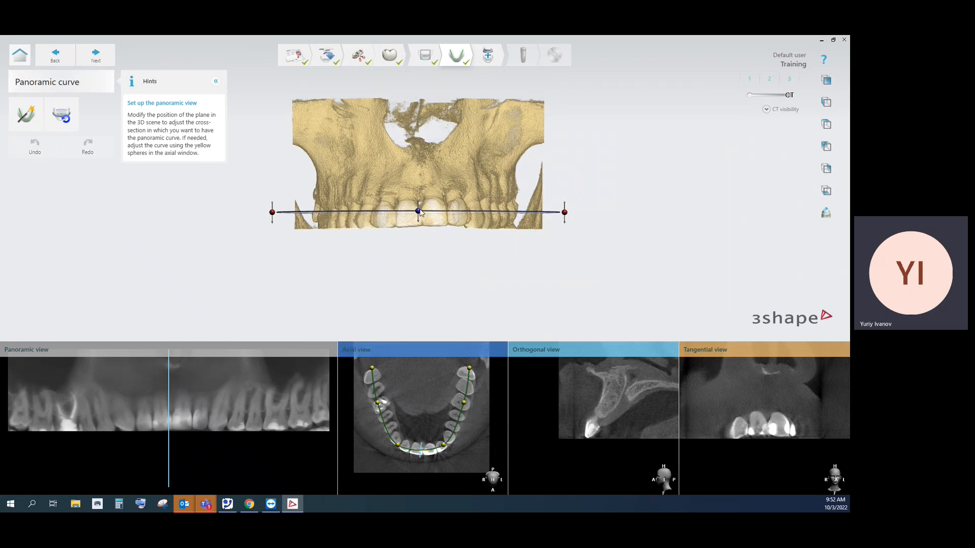
pyautogui.moveTo(419, 213); pyautogui.dragTo(420, 188)
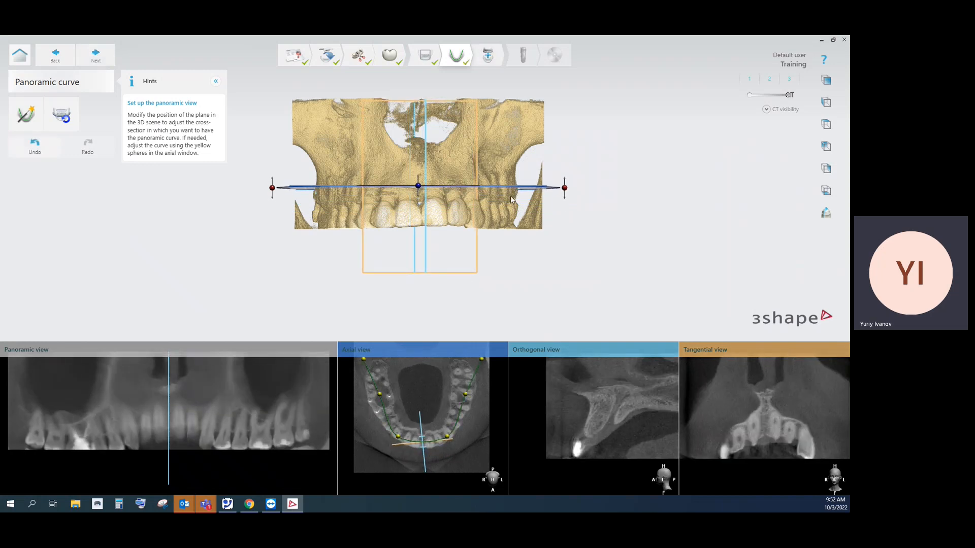
pyautogui.moveTo(564, 188); pyautogui.dragTo(565, 184)
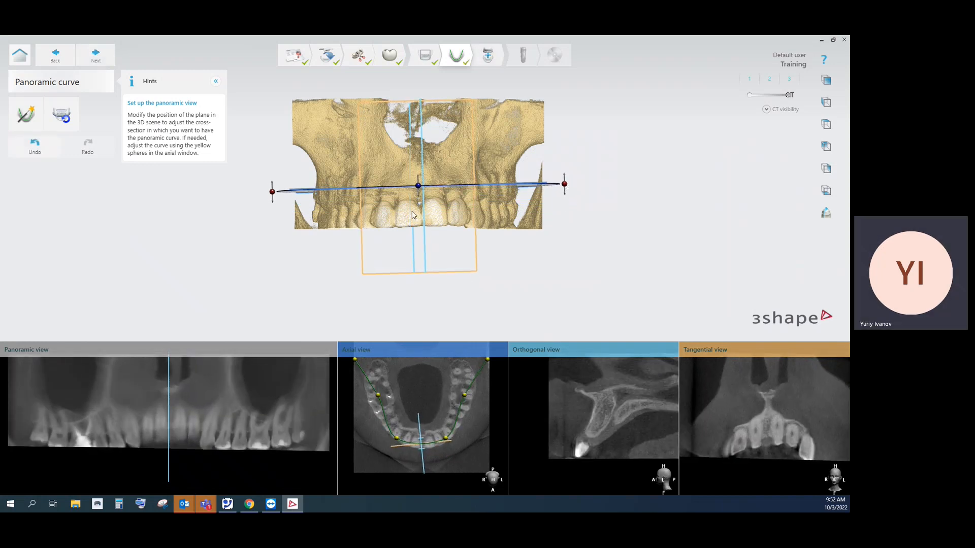
# - Reposition the panoramic plane in the side view, tilting it upwards towards the front teeth and lowering it through the tooth row
pyautogui.moveTo(412, 211); pyautogui.dragTo(449, 213, button='right')
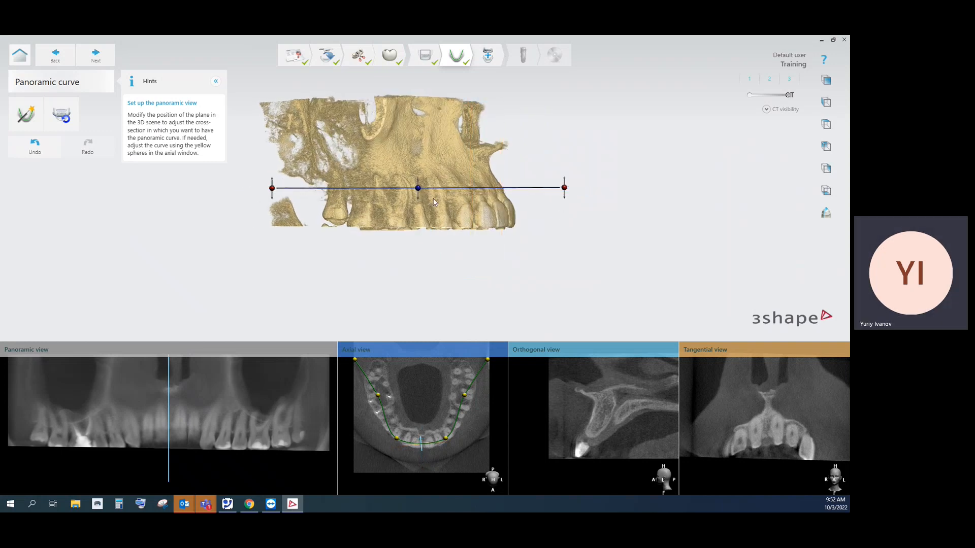
pyautogui.moveTo(419, 190); pyautogui.dragTo(419, 196)
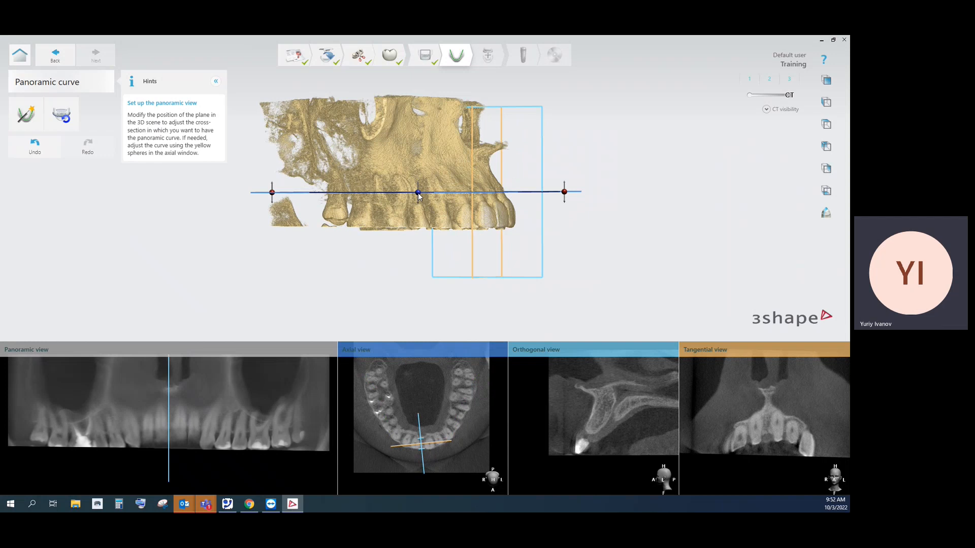
pyautogui.moveTo(565, 193); pyautogui.dragTo(564, 193)
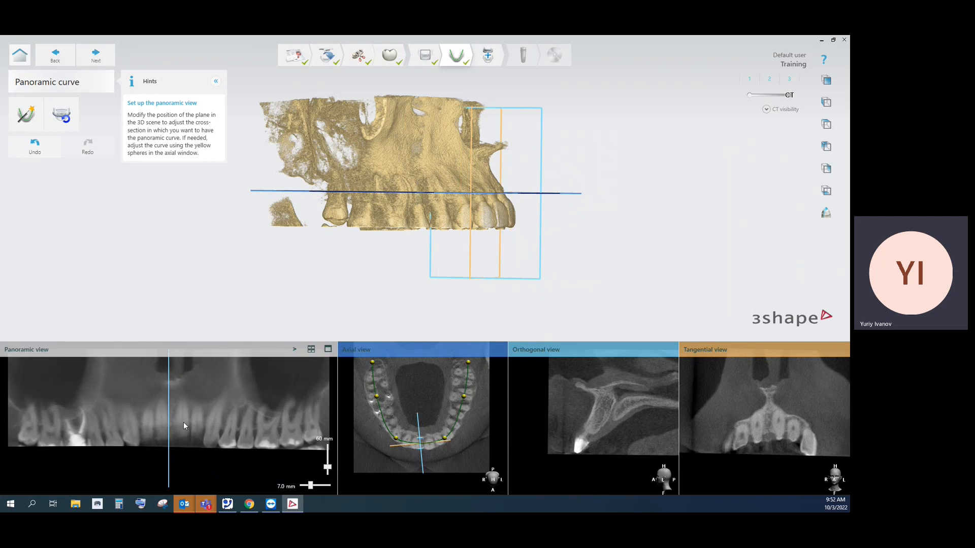
pyautogui.moveTo(564, 193)
pyautogui.mouseDown()
pyautogui.moveTo(564, 159)
pyautogui.moveTo(563, 182)
pyautogui.mouseUp()
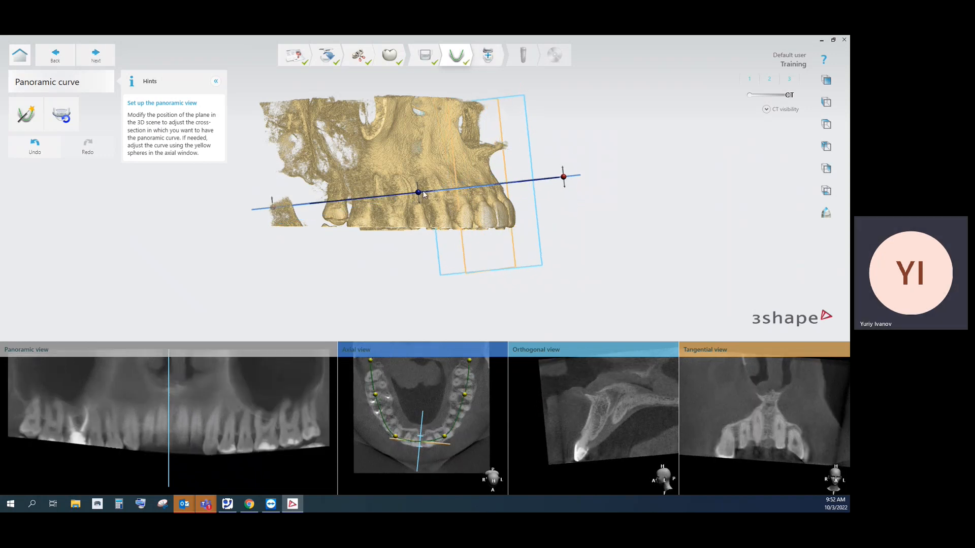
pyautogui.moveTo(419, 199); pyautogui.dragTo(418, 205)
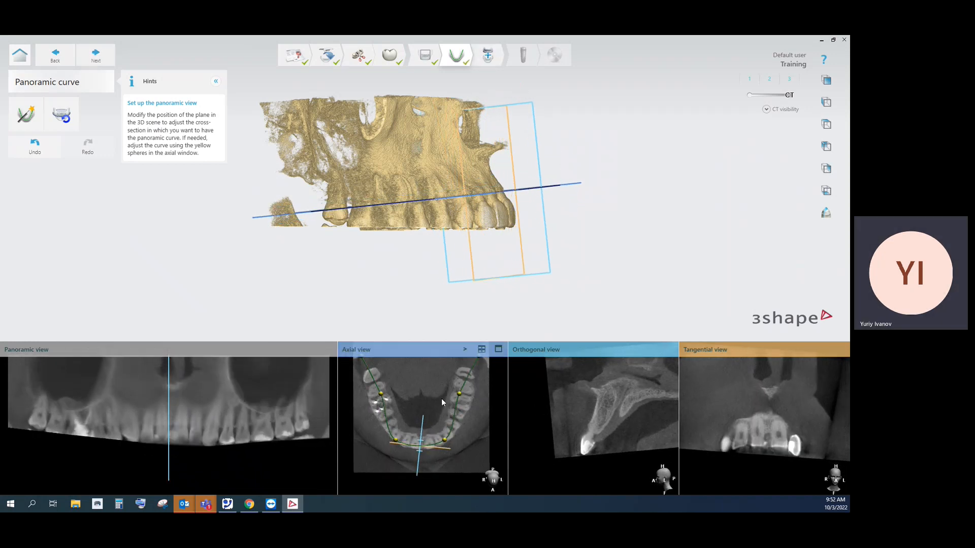
# - Adjust the front and premolar-region points of the panoramic curve in the axial view to follow the dental arch
pyautogui.scroll(2, 414, 450)
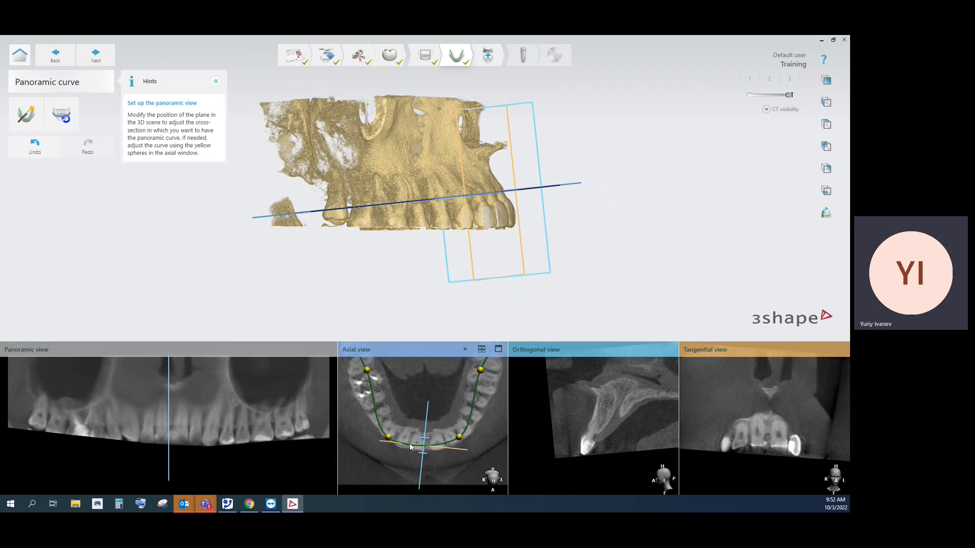
pyautogui.moveTo(466, 438); pyautogui.dragTo(464, 435)
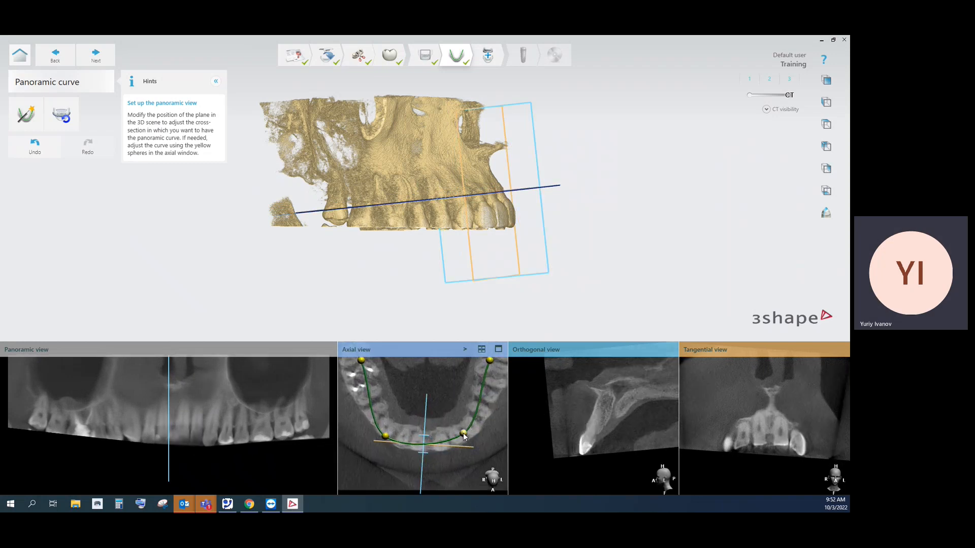
pyautogui.moveTo(387, 436); pyautogui.dragTo(366, 442)
pyautogui.scroll(-2, 453, 434)
pyautogui.scroll(2, 421, 410)
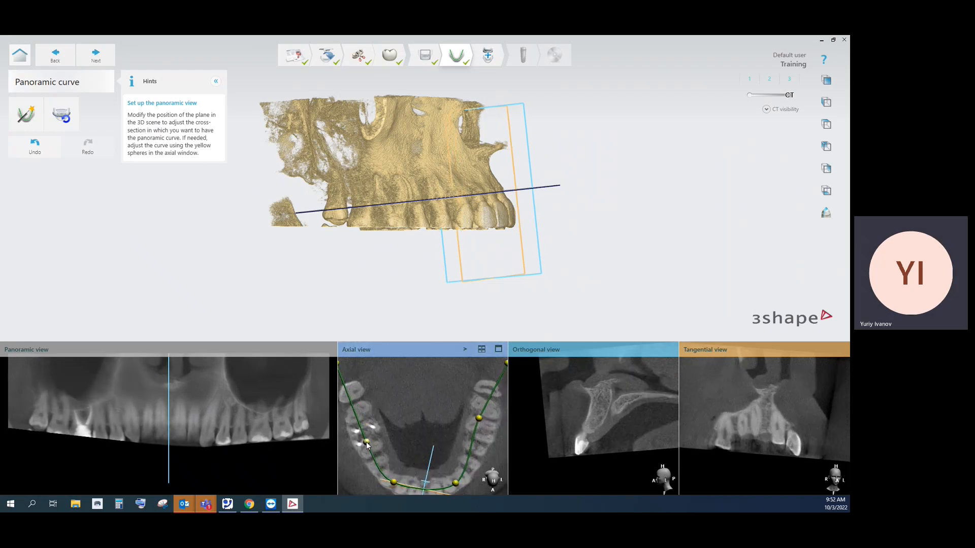
pyautogui.moveTo(479, 419); pyautogui.dragTo(481, 432)
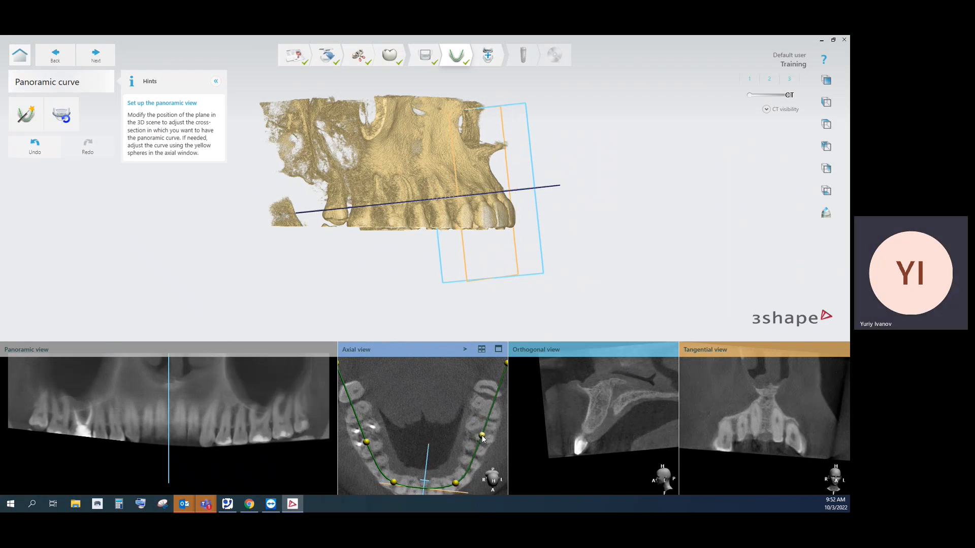
# - Place the panoramic curve's end points on the rearmost molars and refine its front points along the incisors
pyautogui.scroll(-2, 455, 414)
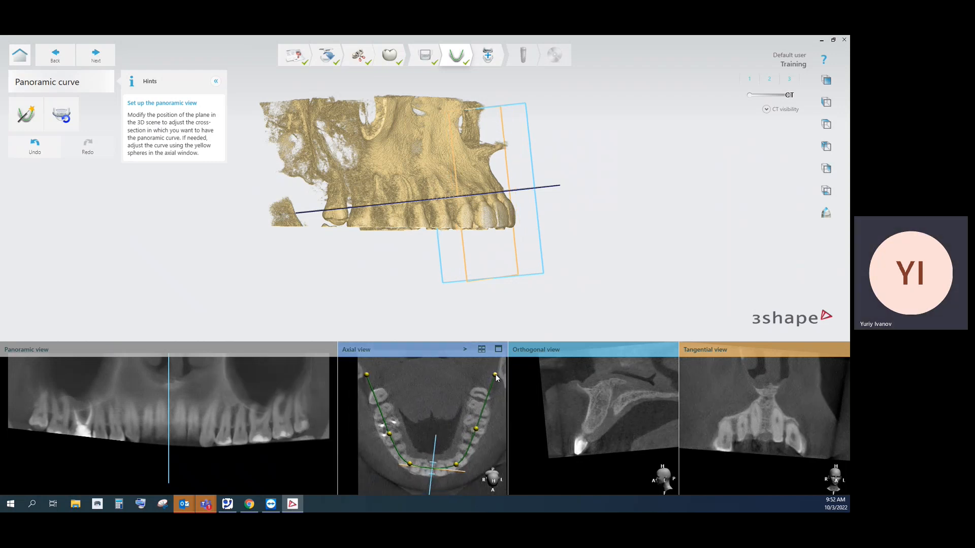
pyautogui.moveTo(495, 376); pyautogui.dragTo(485, 389)
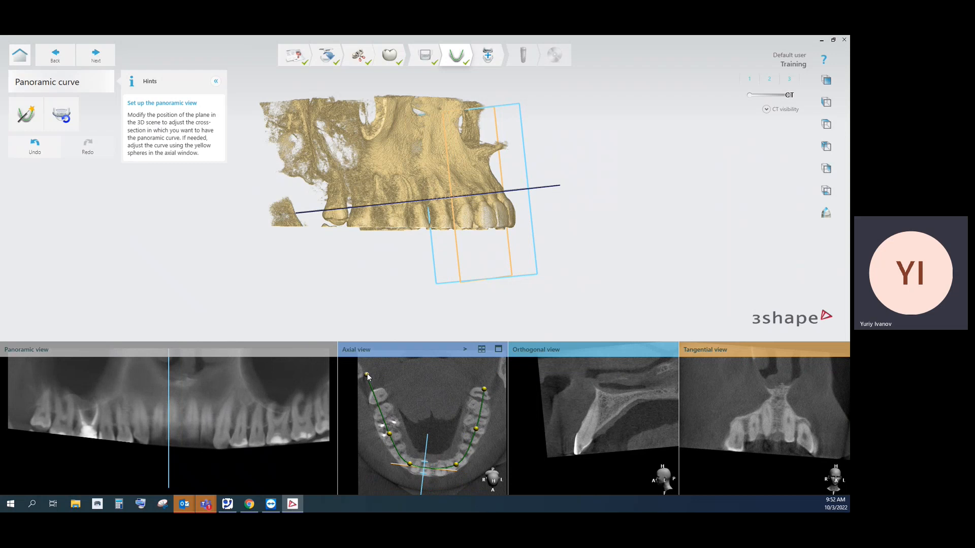
pyautogui.moveTo(367, 374); pyautogui.dragTo(376, 391)
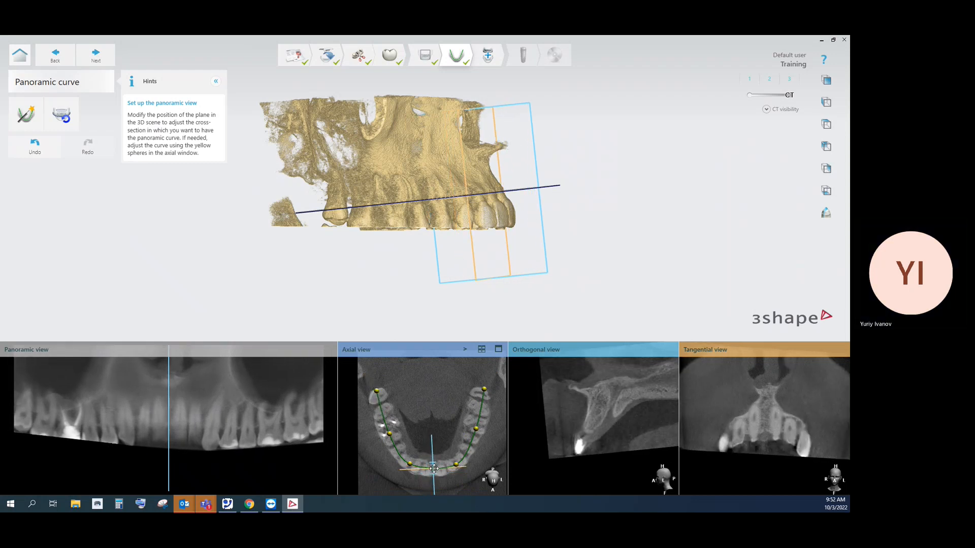
pyautogui.moveTo(429, 473)
pyautogui.mouseDown()
pyautogui.moveTo(418, 468)
pyautogui.moveTo(452, 472)
pyautogui.mouseUp()
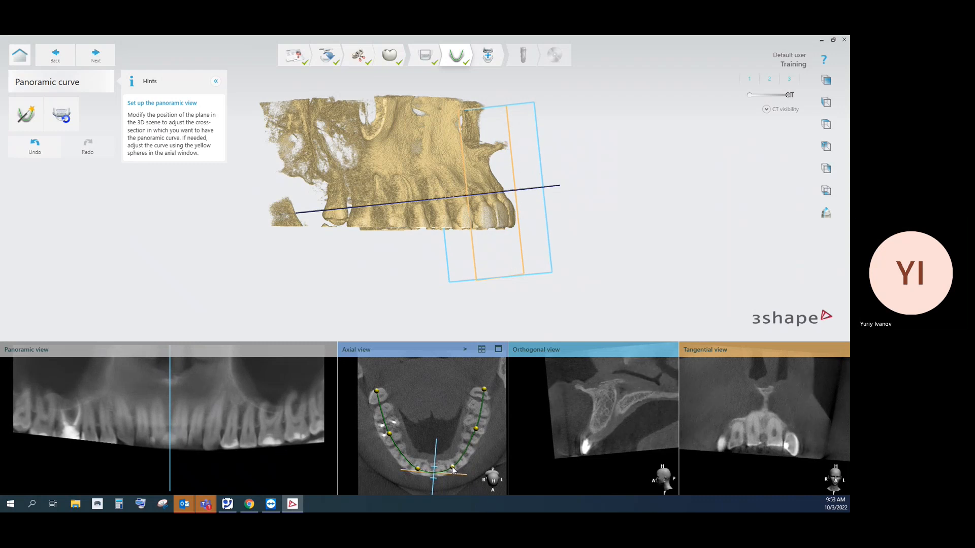
pyautogui.moveTo(477, 432); pyautogui.dragTo(477, 435)
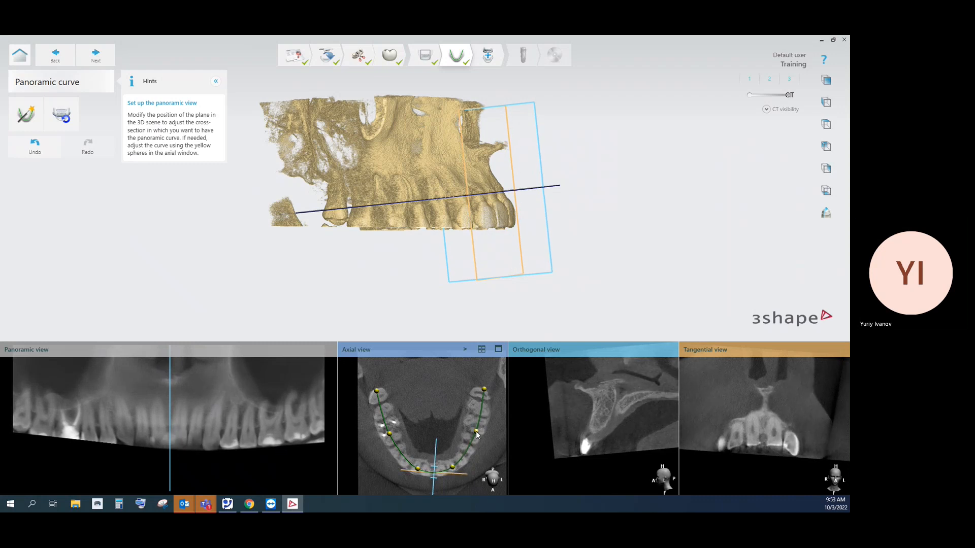
# - Lower the front end of the panoramic plane slightly to reduce its tilt, viewing the bone model obliquely
pyautogui.moveTo(422, 252); pyautogui.dragTo(470, 238, button='right')
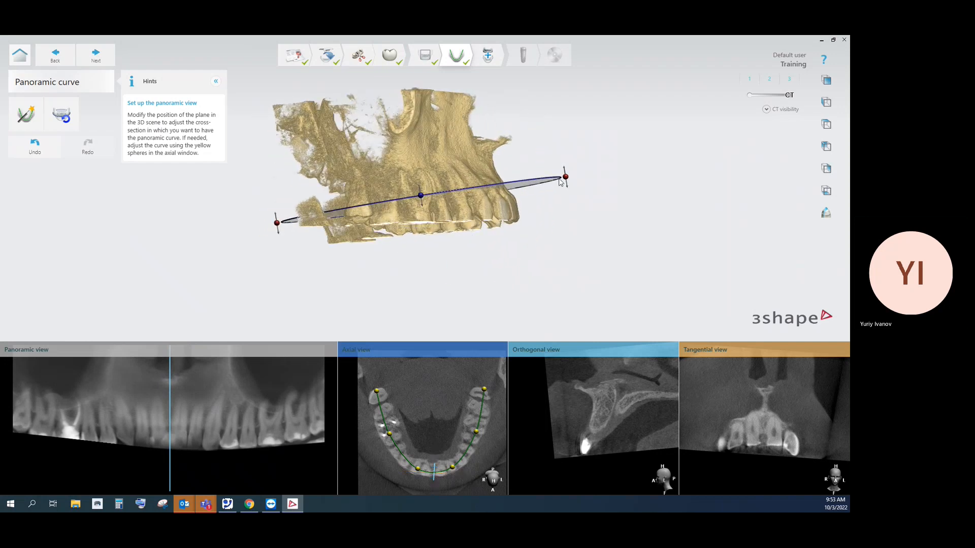
pyautogui.moveTo(567, 177); pyautogui.dragTo(571, 184)
pyautogui.scroll(-1, 488, 227)
pyautogui.moveTo(489, 227); pyautogui.dragTo(460, 253, button='middle')
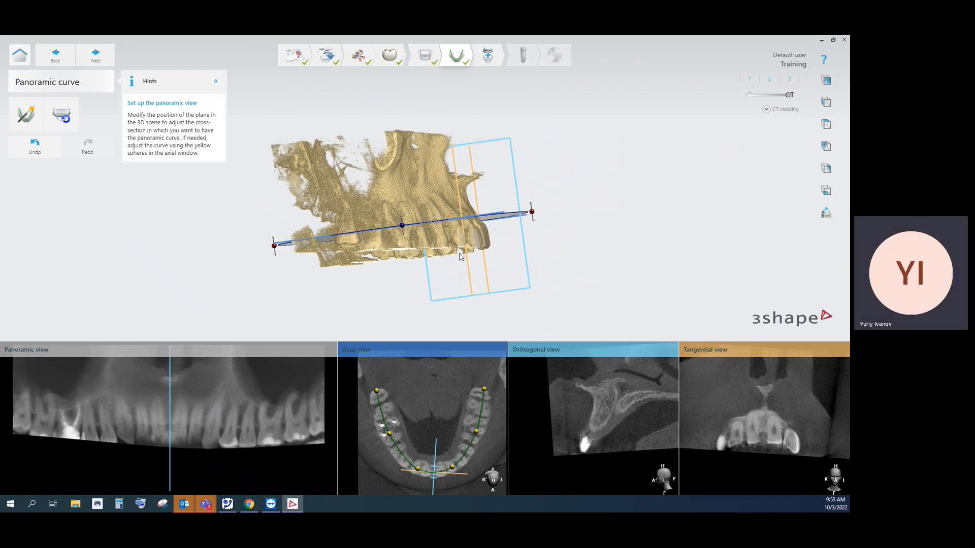
# - Level the panoramic plane in the front view by slightly lowering its raised end, and continue to scan alignment
pyautogui.moveTo(465, 234); pyautogui.dragTo(409, 229, button='right')
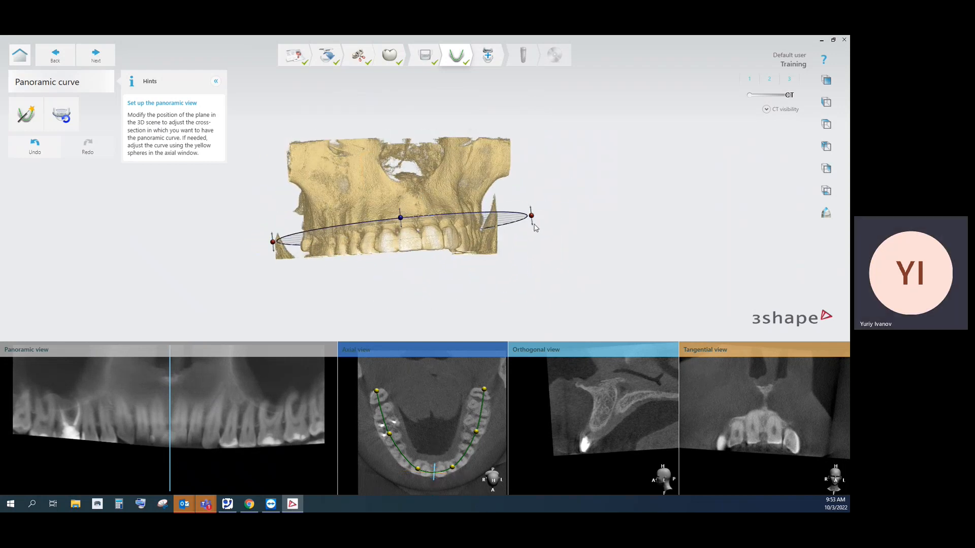
pyautogui.moveTo(530, 215); pyautogui.dragTo(531, 219)
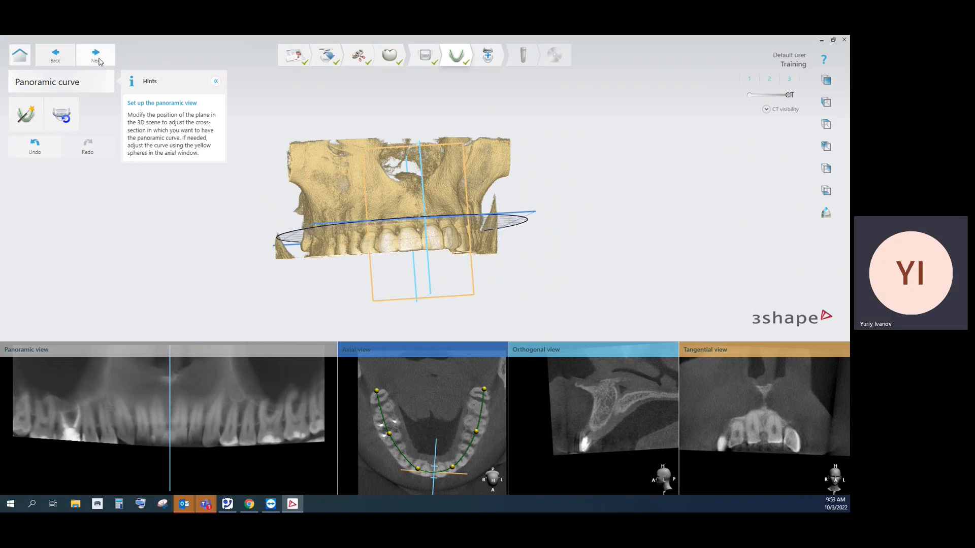
pyautogui.click(98, 60)
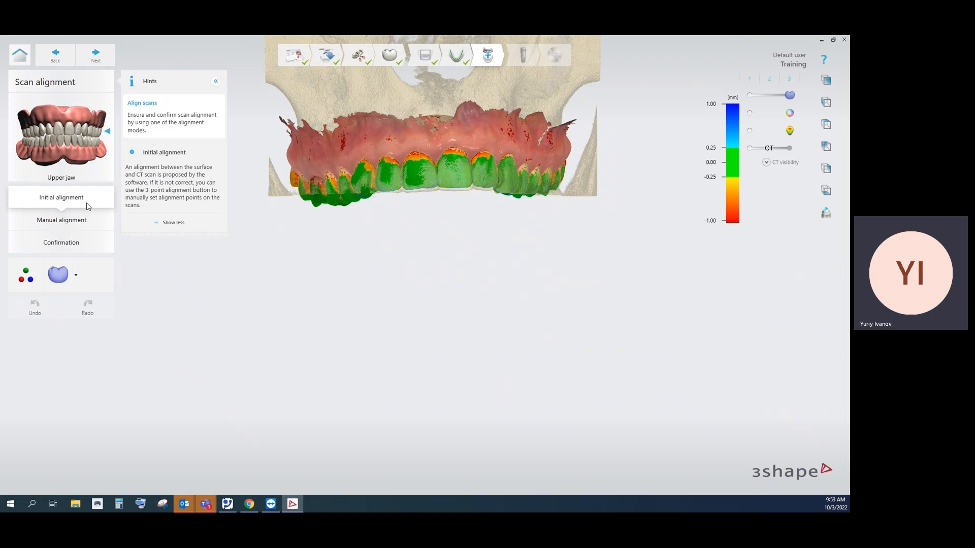
# - Switch the CT alignment to the preparation scan and hide the scan texture to inspect the deviation colours on the teeth
pyautogui.click(76, 275)
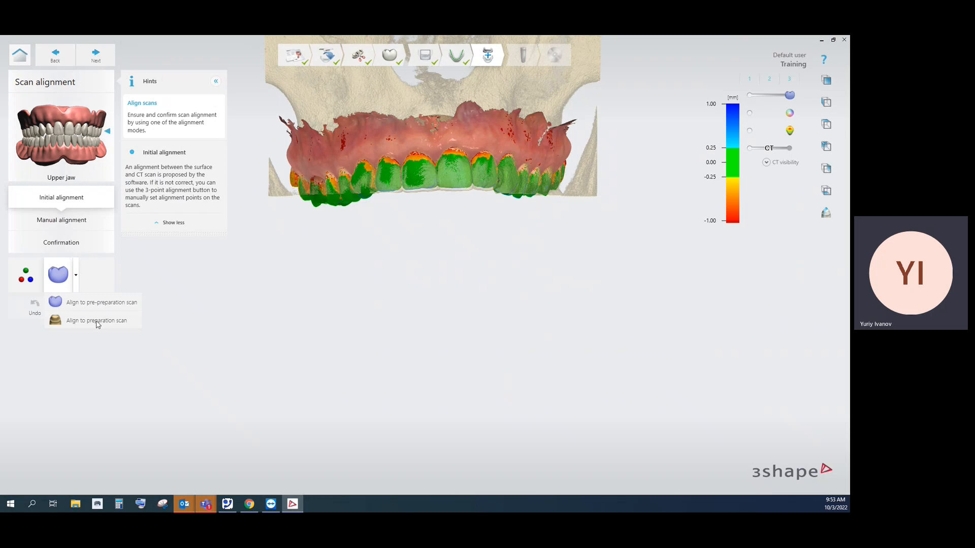
pyautogui.click(98, 321)
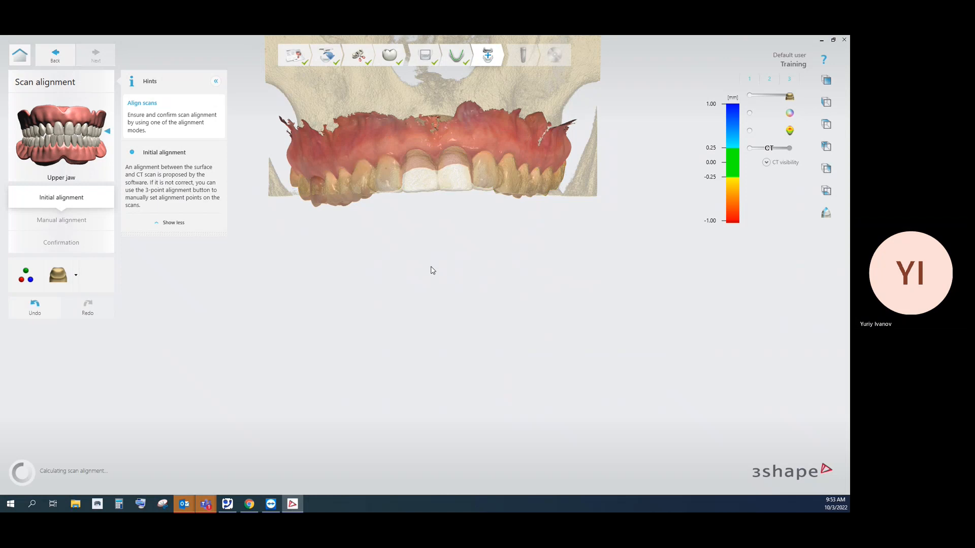
pyautogui.moveTo(444, 220); pyautogui.dragTo(436, 286, button='middle')
pyautogui.scroll(3, 434, 283)
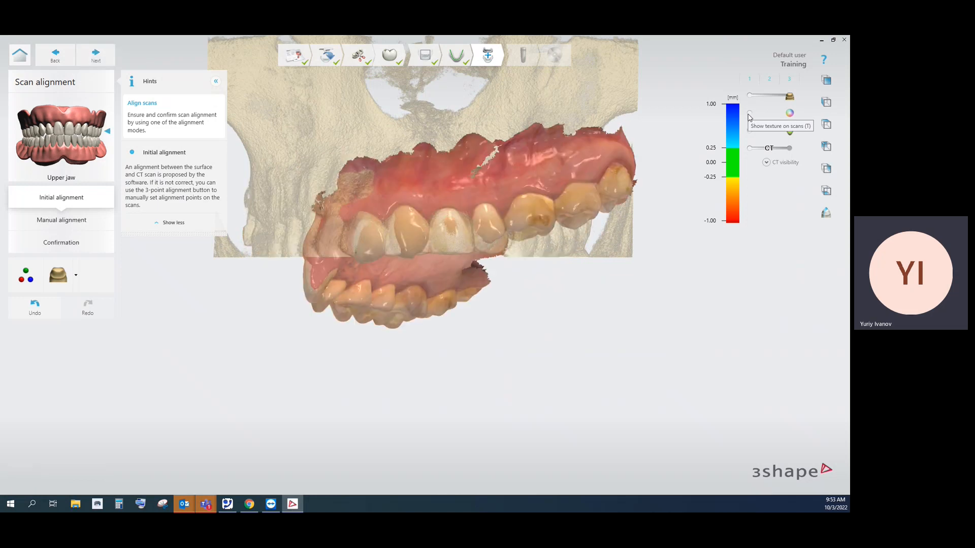
pyautogui.click(753, 113)
pyautogui.moveTo(431, 314); pyautogui.dragTo(510, 295, button='right')
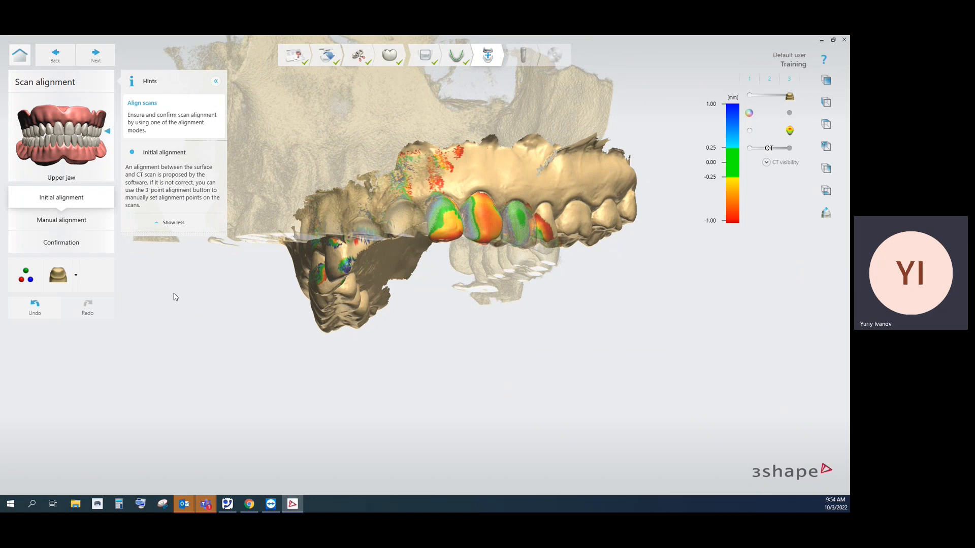
# - Start the 3-point alignment, orient the CT and surface scan to matching front views, and lock the two views together
pyautogui.click(26, 278)
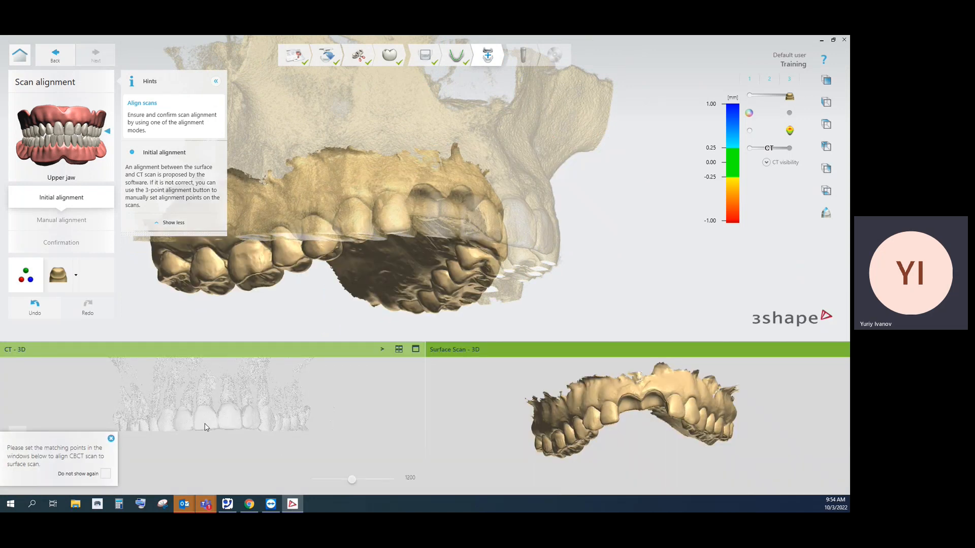
pyautogui.scroll(2, 229, 429)
pyautogui.moveTo(234, 422)
pyautogui.mouseDown(button='right')
pyautogui.moveTo(232, 438)
pyautogui.moveTo(228, 421)
pyautogui.mouseUp(button='right')
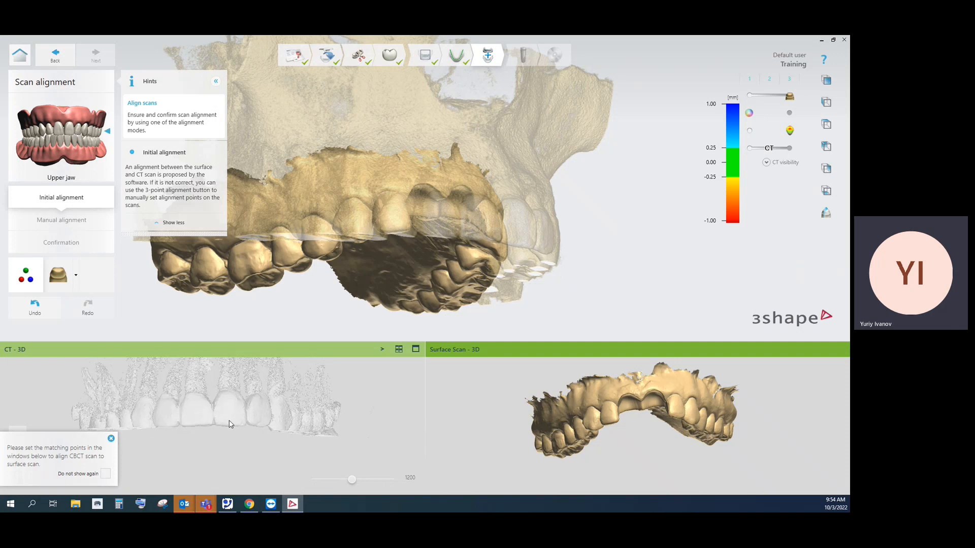
pyautogui.click(110, 438)
pyautogui.moveTo(636, 428); pyautogui.dragTo(666, 418, button='right')
pyautogui.scroll(3, 649, 436)
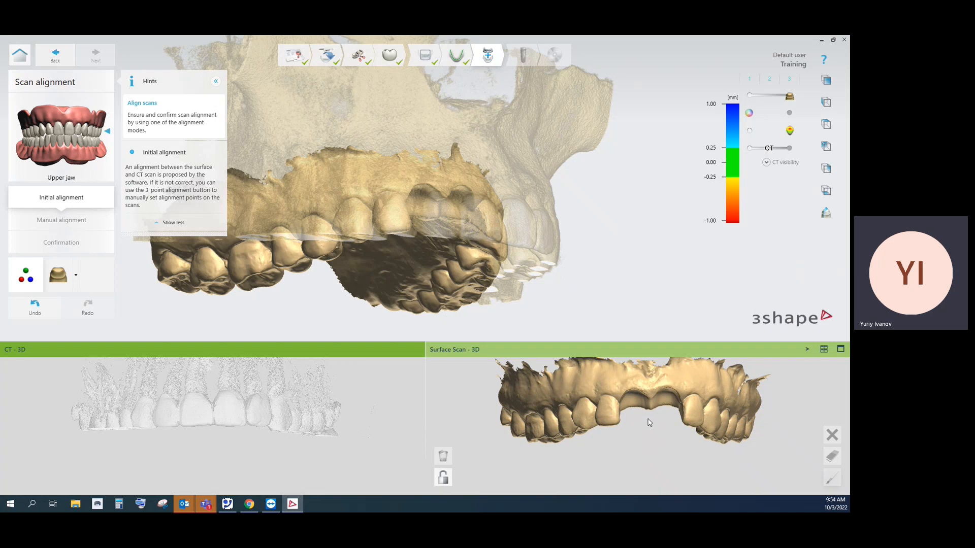
pyautogui.moveTo(648, 418); pyautogui.dragTo(642, 400, button='right')
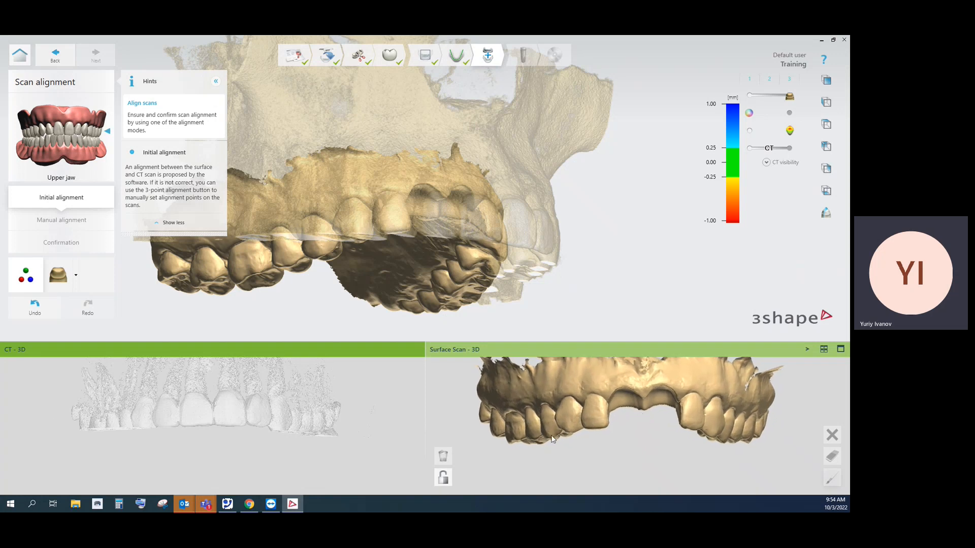
pyautogui.moveTo(289, 428); pyautogui.dragTo(295, 427, button='right')
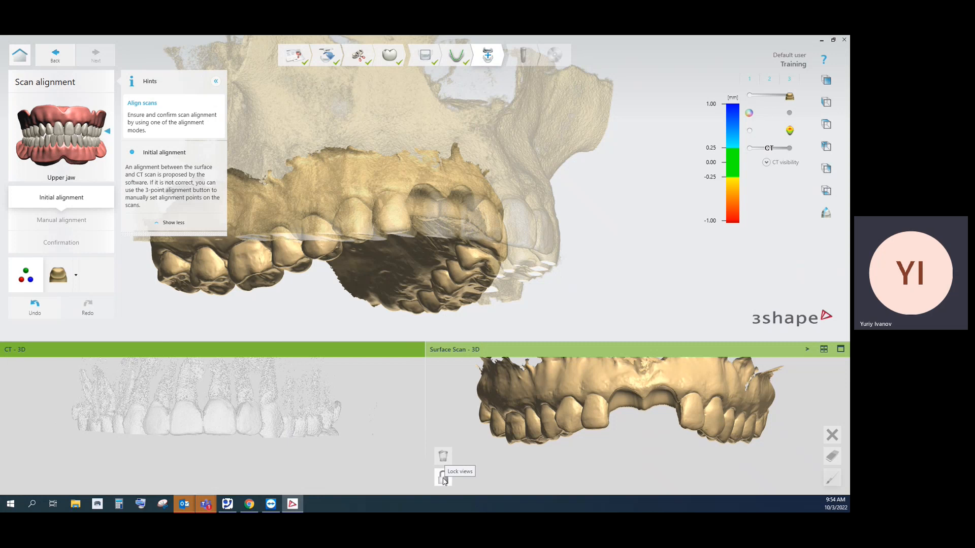
pyautogui.click(444, 478)
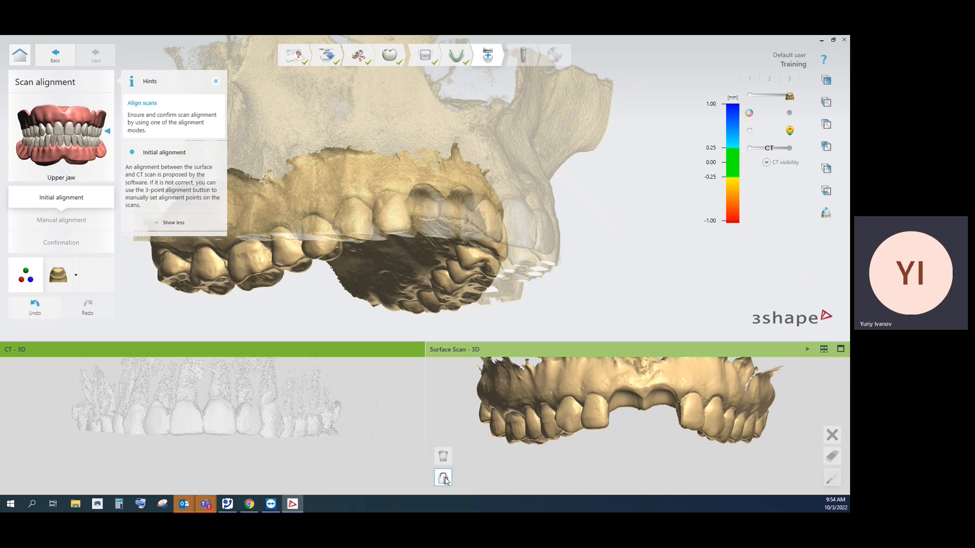
pyautogui.moveTo(497, 476); pyautogui.dragTo(535, 464, button='right')
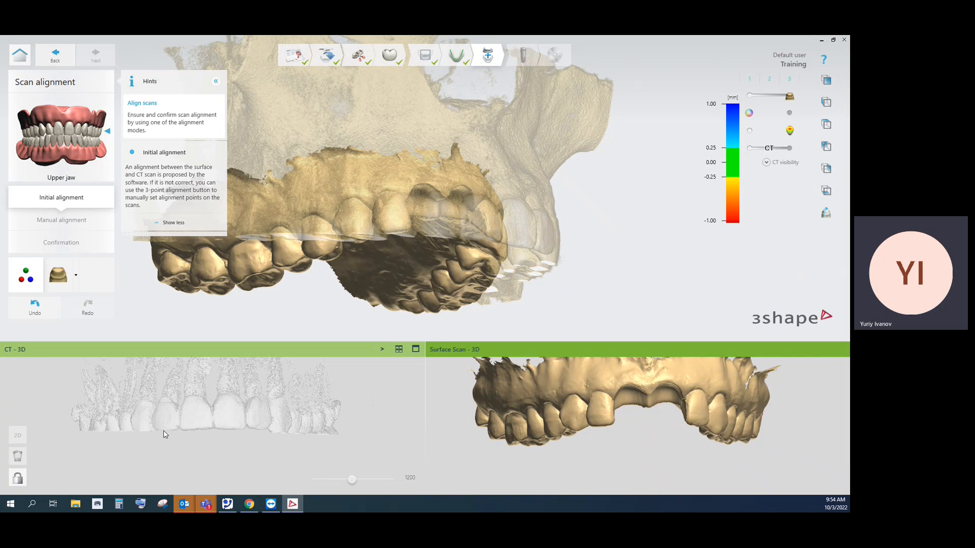
# - Place three matching points on the CT and surface scan, two beside the gap on one side and one on the opposite side
pyautogui.click(133, 421)
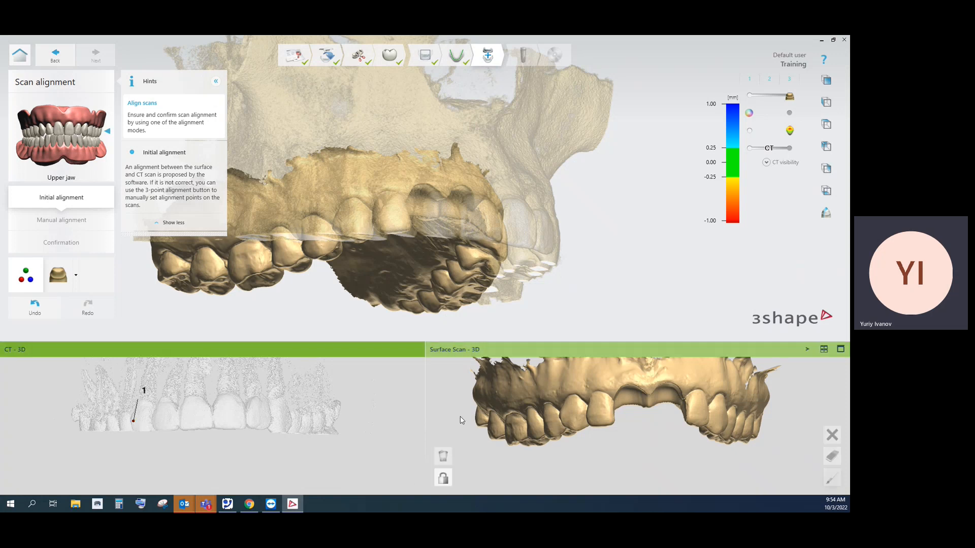
pyautogui.click(562, 416)
pyautogui.click(610, 420)
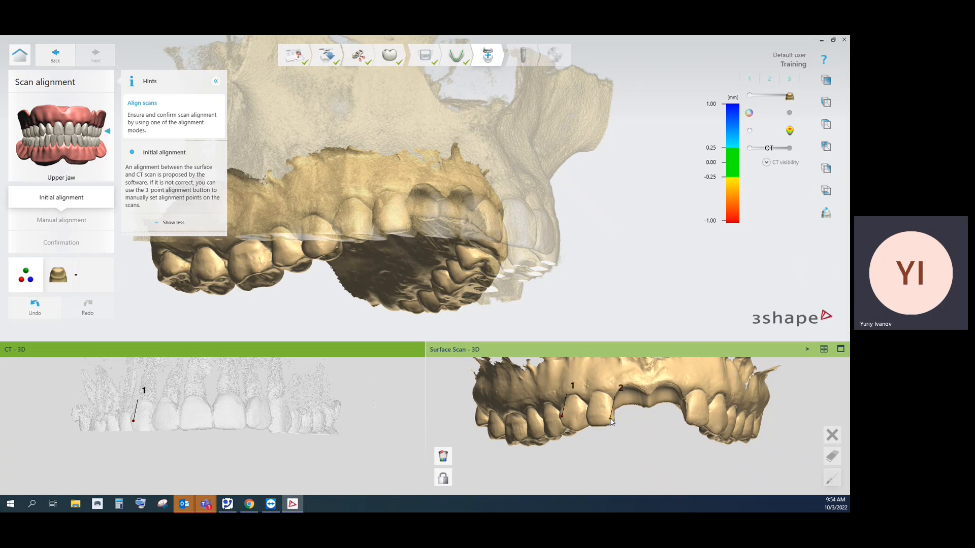
pyautogui.click(174, 426)
pyautogui.click(724, 420)
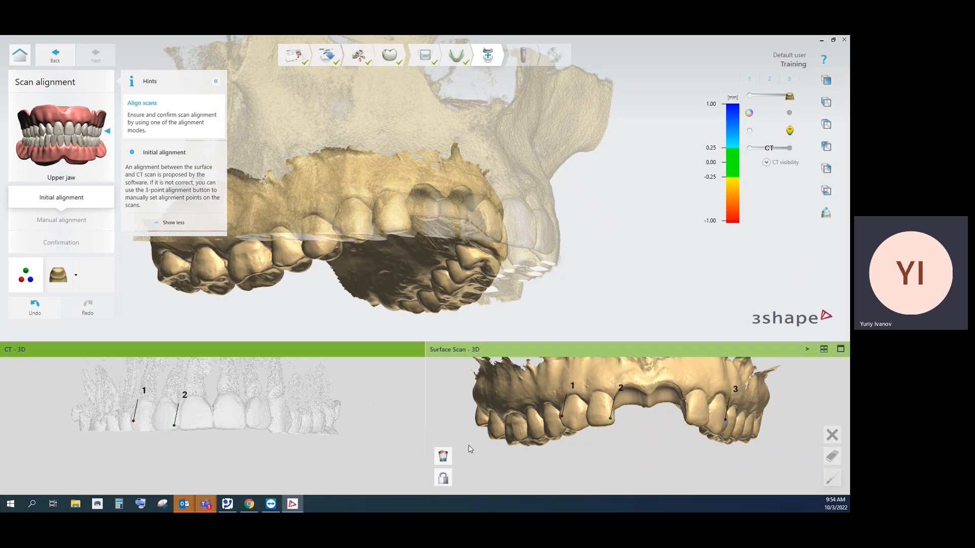
pyautogui.click(287, 421)
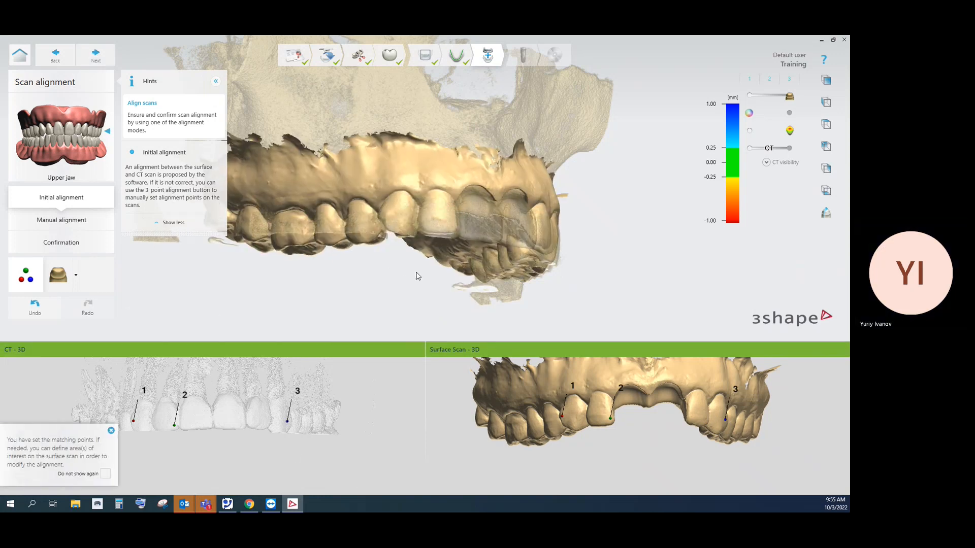
# - Confirm the upper jaw scan alignment after checking the deviation on the front and side teeth, and proceed to implant planning
pyautogui.moveTo(497, 202); pyautogui.dragTo(369, 211, button='right')
pyautogui.moveTo(481, 245); pyautogui.dragTo(395, 220, button='right')
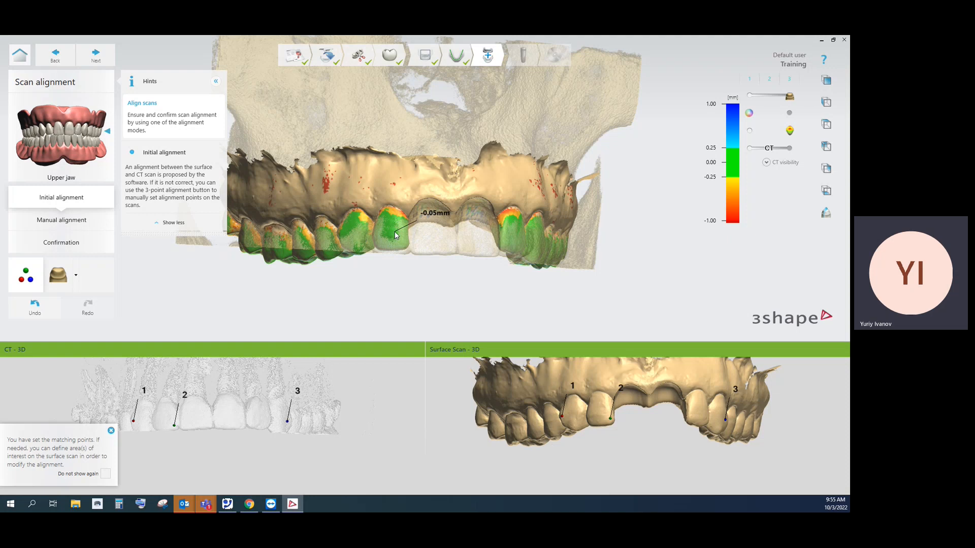
pyautogui.scroll(1, 395, 232)
pyautogui.moveTo(392, 233); pyautogui.dragTo(389, 257, button='right')
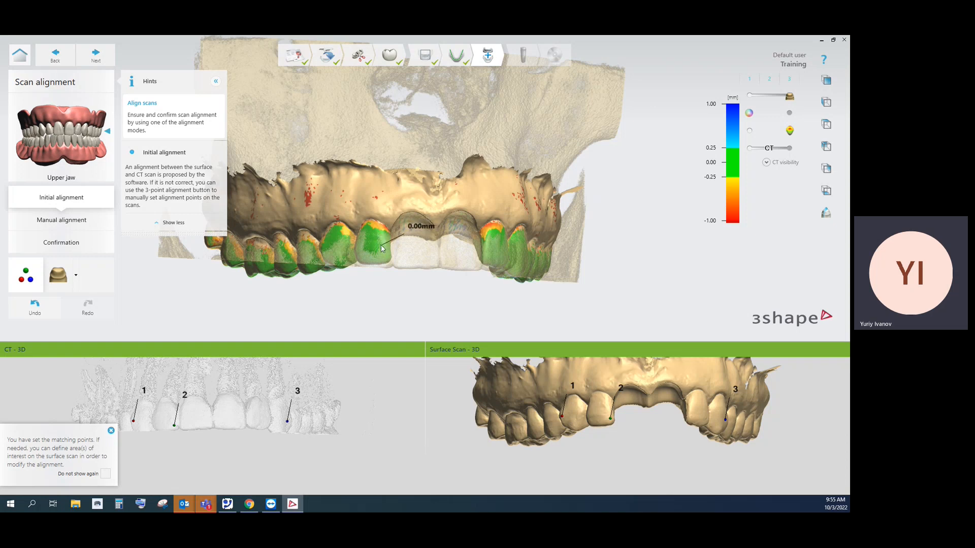
pyautogui.moveTo(387, 239); pyautogui.dragTo(364, 245, button='right')
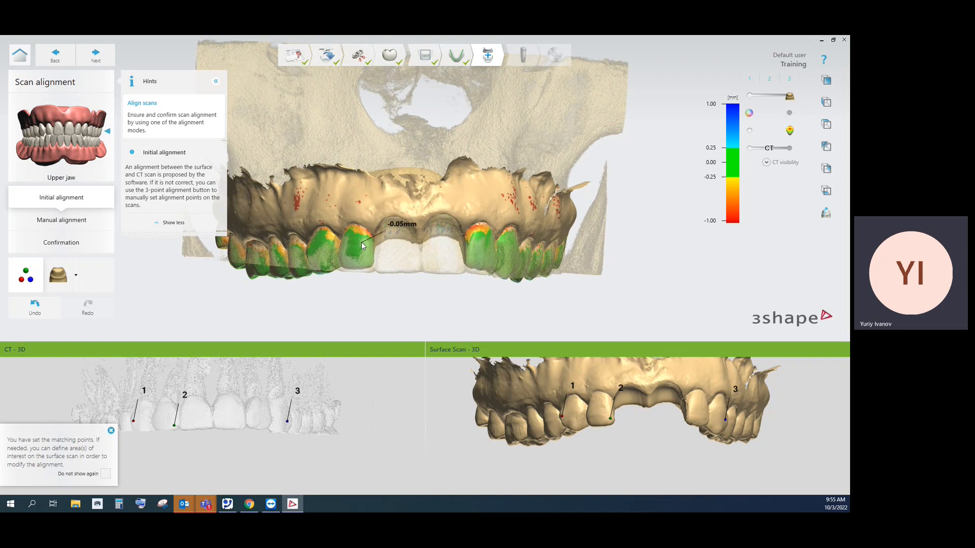
pyautogui.moveTo(466, 244)
pyautogui.mouseDown(button='right')
pyautogui.moveTo(446, 240)
pyautogui.moveTo(456, 244)
pyautogui.mouseUp(button='right')
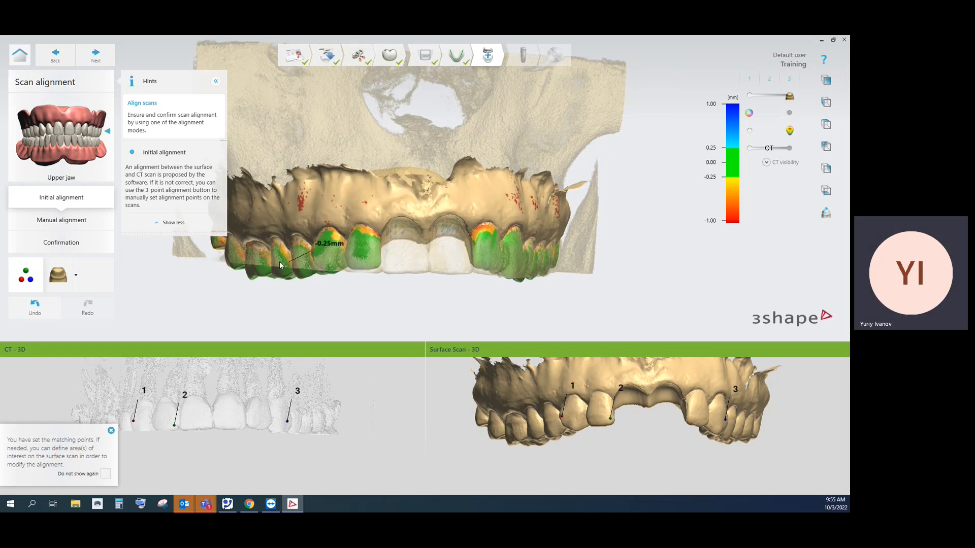
pyautogui.click(62, 243)
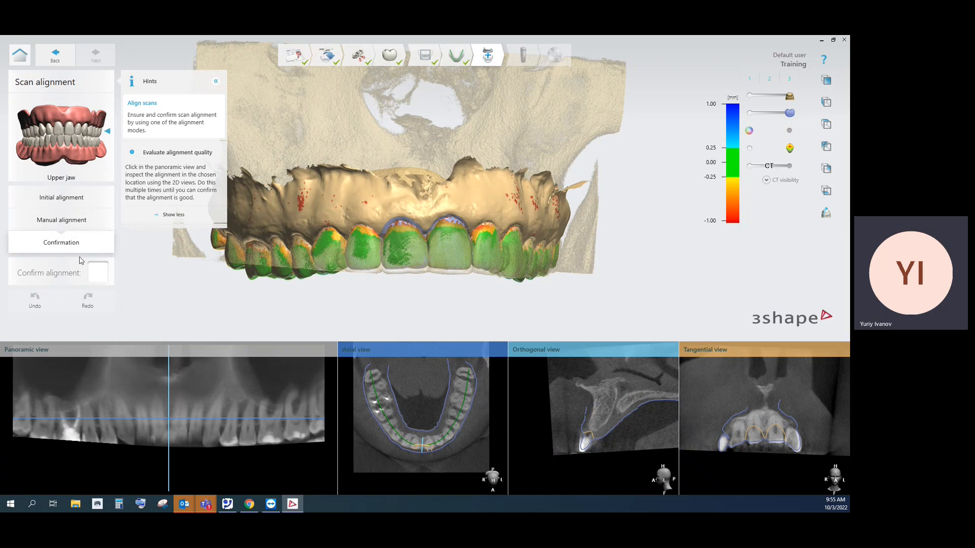
pyautogui.click(98, 273)
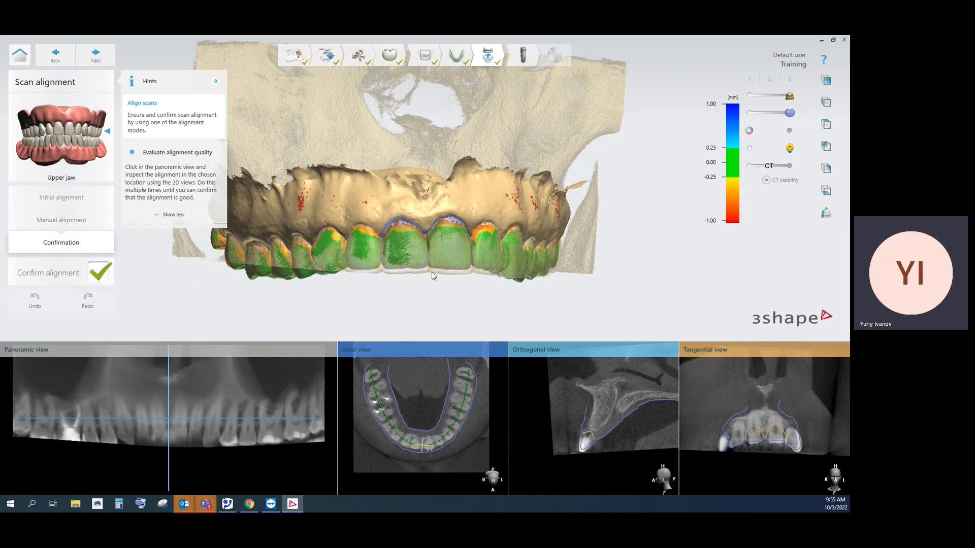
pyautogui.click(96, 58)
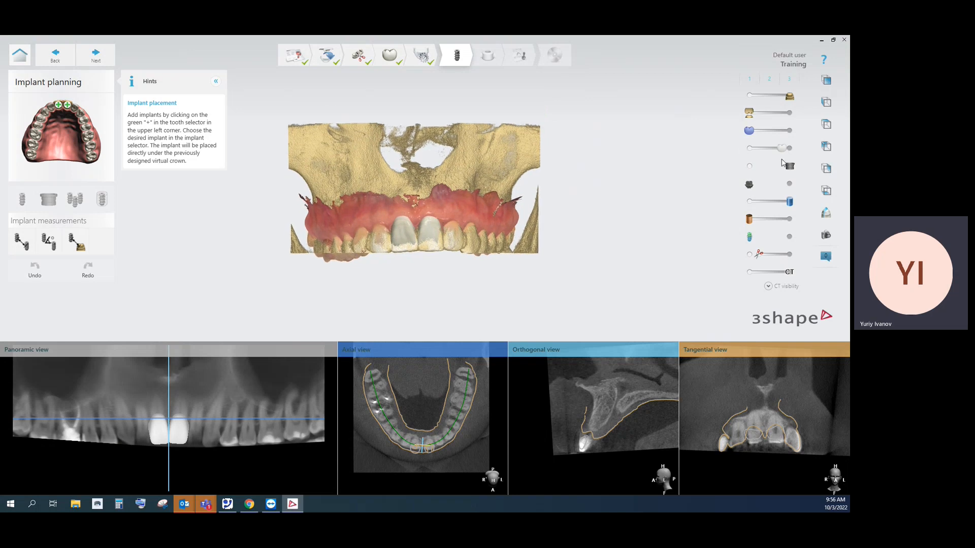
# - Make the preparation scan, the CT model and the virtual crowns semi-transparent, viewing the front teeth close up
pyautogui.click(770, 96)
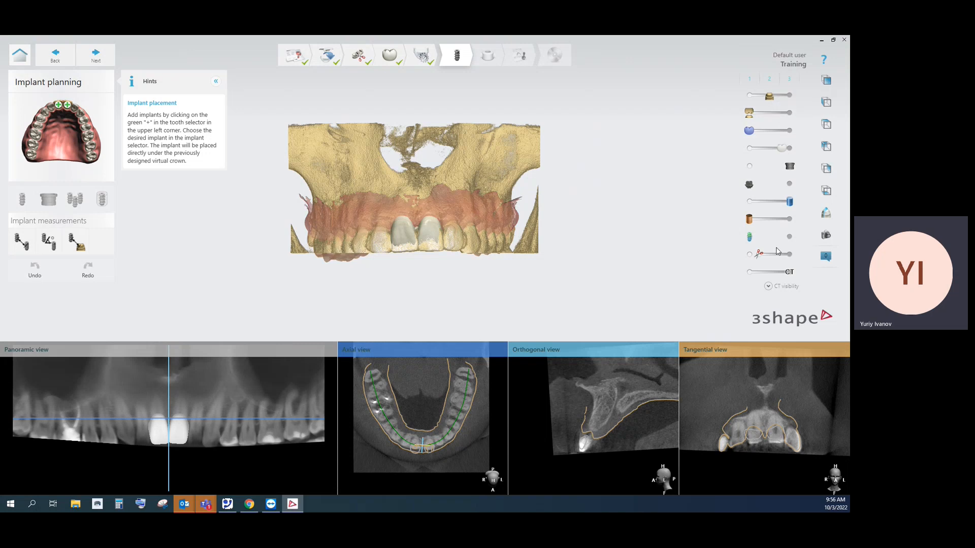
pyautogui.click(770, 273)
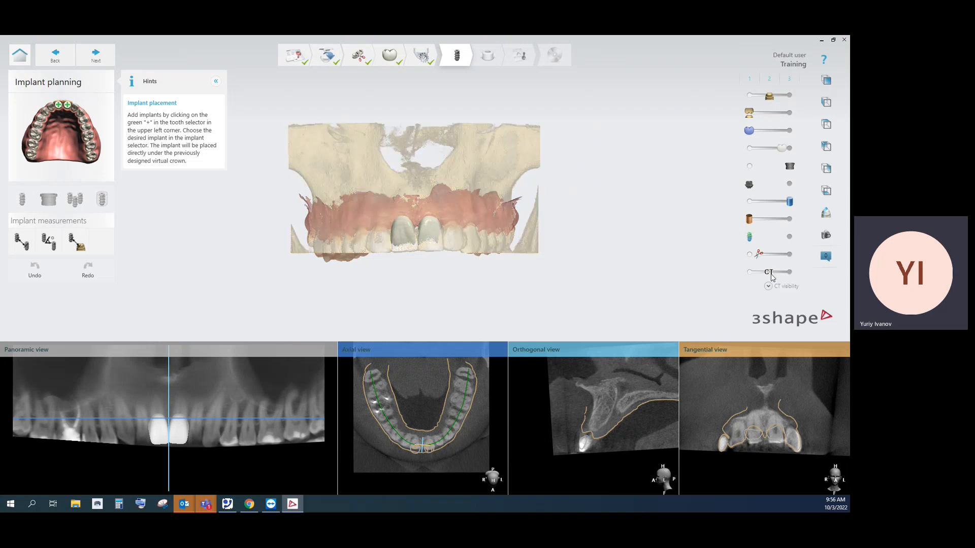
pyautogui.click(767, 148)
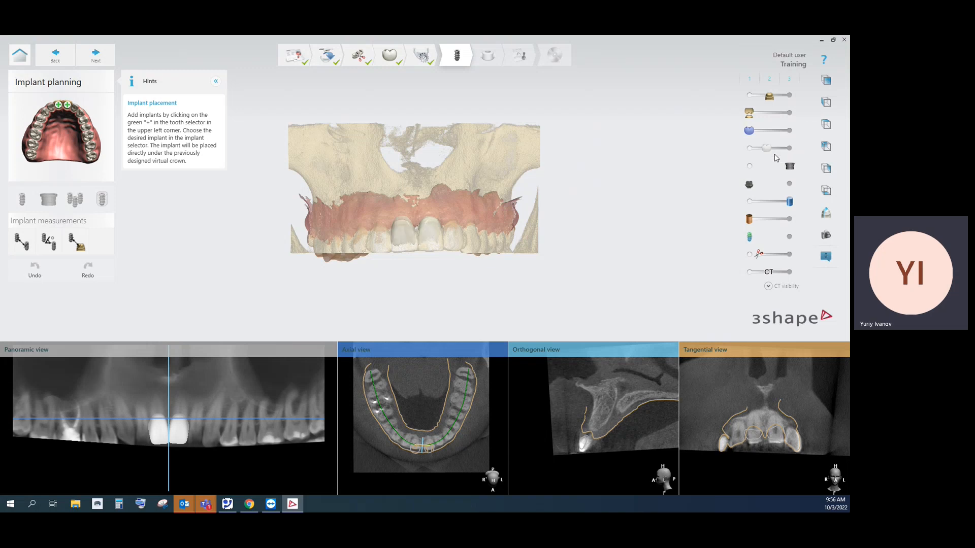
pyautogui.scroll(3, 439, 237)
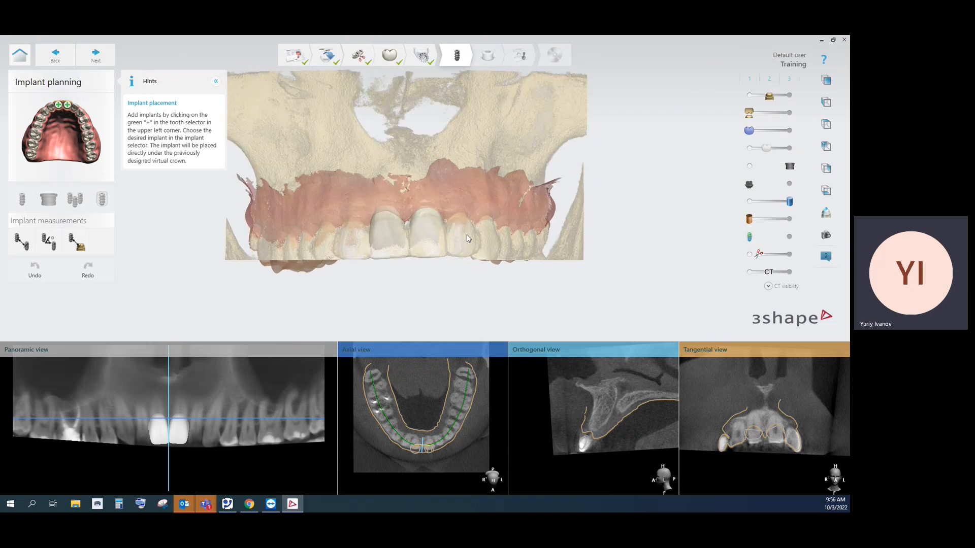
pyautogui.moveTo(440, 236)
pyautogui.mouseDown(button='right')
pyautogui.moveTo(470, 122)
pyautogui.moveTo(489, 231)
pyautogui.moveTo(486, 246)
pyautogui.moveTo(453, 264)
pyautogui.moveTo(453, 247)
pyautogui.mouseUp(button='right')
pyautogui.scroll(2, 404, 259)
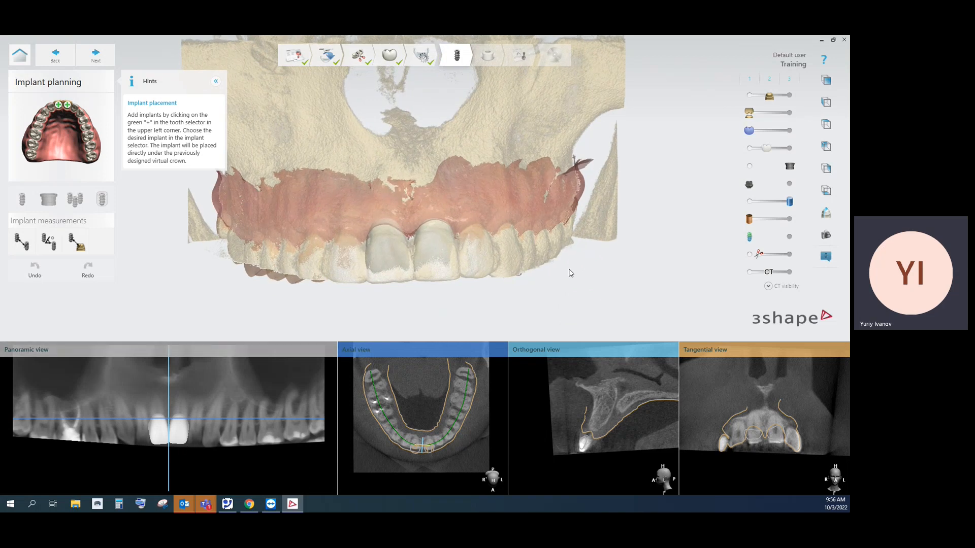
# - Hide the virtual crowns to examine the existing front teeth in the CT, and show the crowns semi-transparently again
pyautogui.click(749, 150)
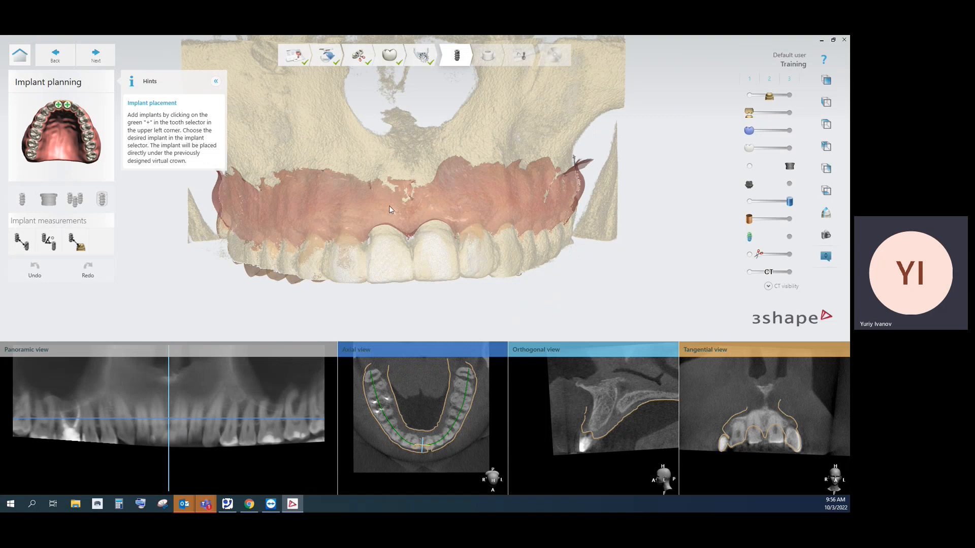
pyautogui.moveTo(430, 214); pyautogui.dragTo(431, 204, button='right')
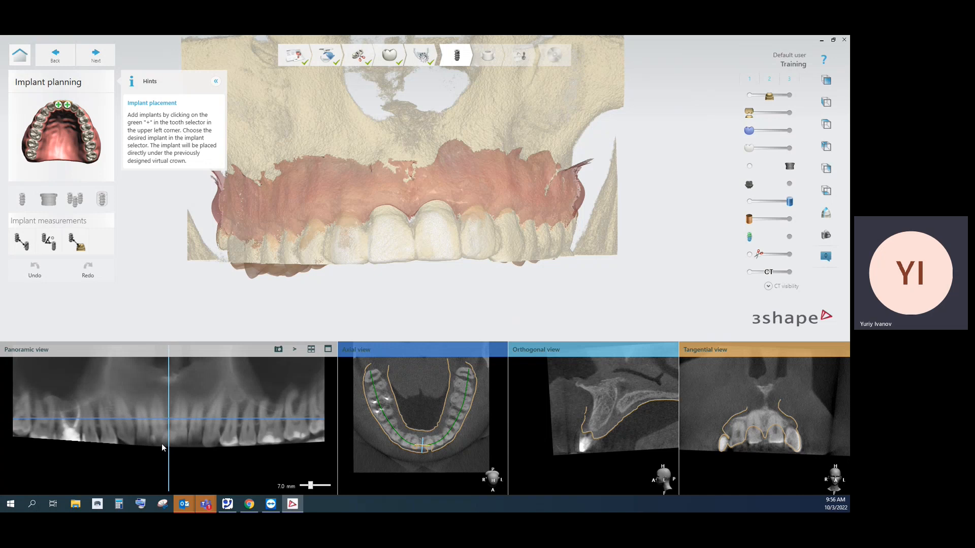
pyautogui.click(769, 148)
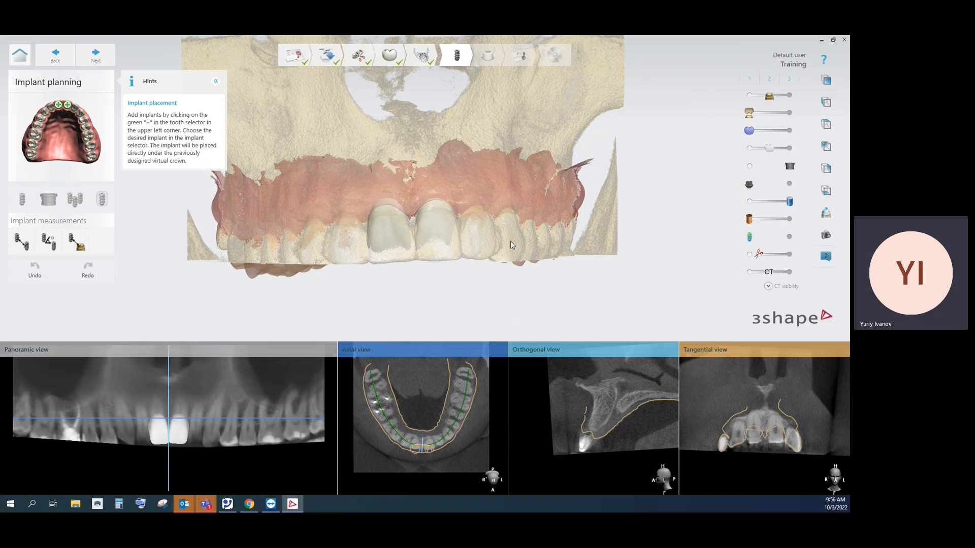
# - Start an implant on tooth 8 and choose Hiossen as the implant manufacturer
pyautogui.click(59, 106)
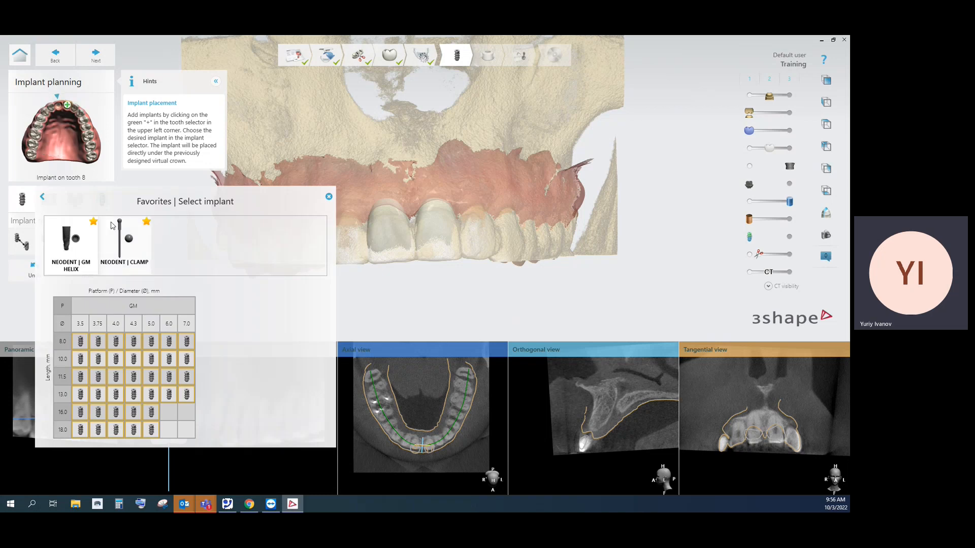
pyautogui.click(43, 198)
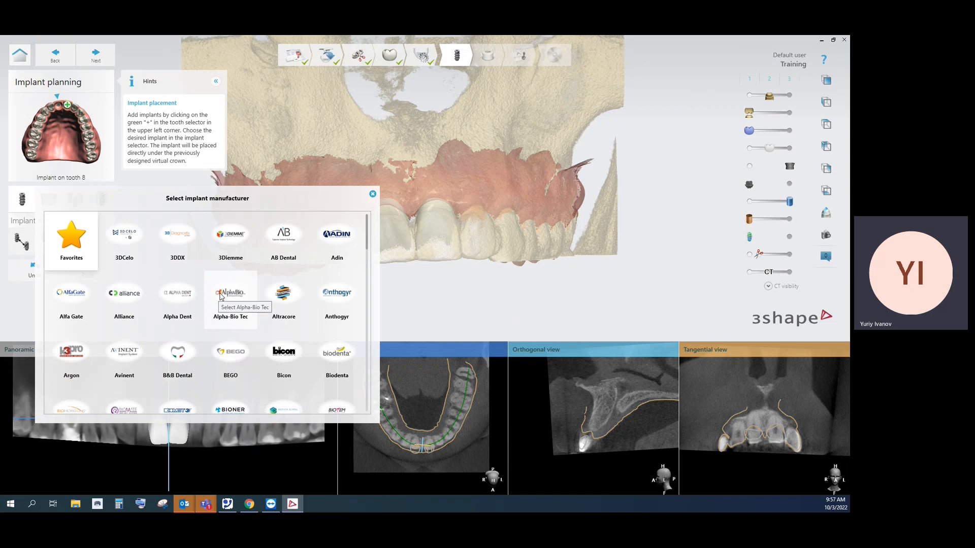
pyautogui.scroll(-1, 210, 297)
pyautogui.scroll(-9, 211, 297)
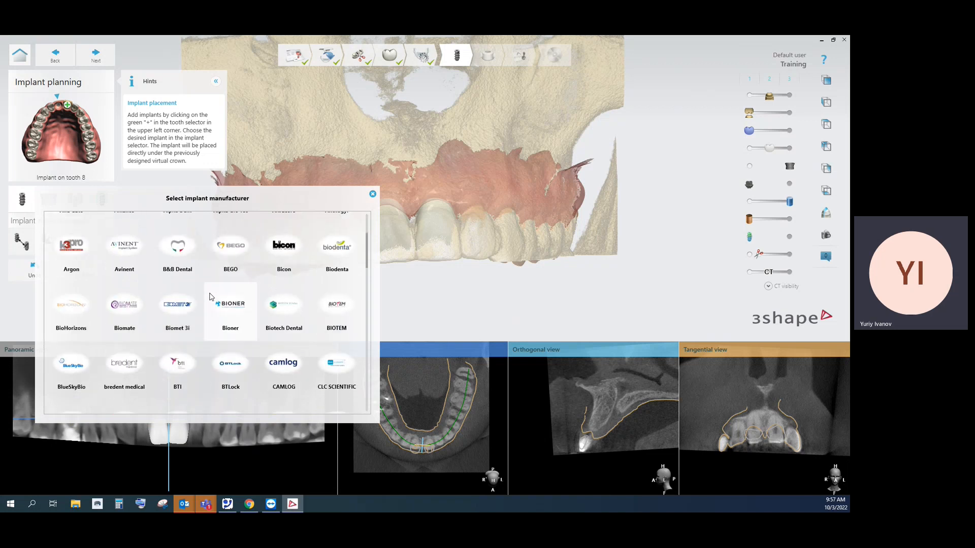
pyautogui.scroll(-1, 211, 297)
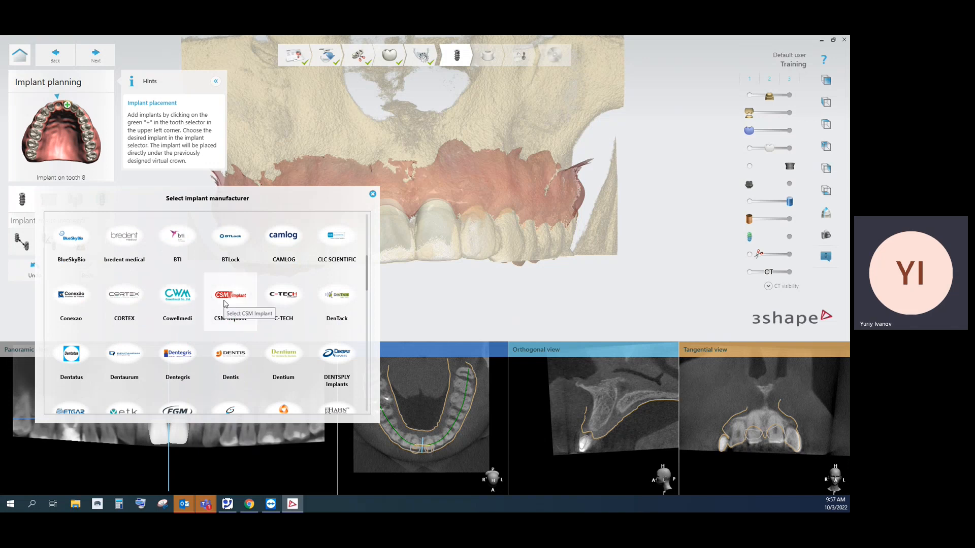
pyautogui.scroll(-1, 201, 304)
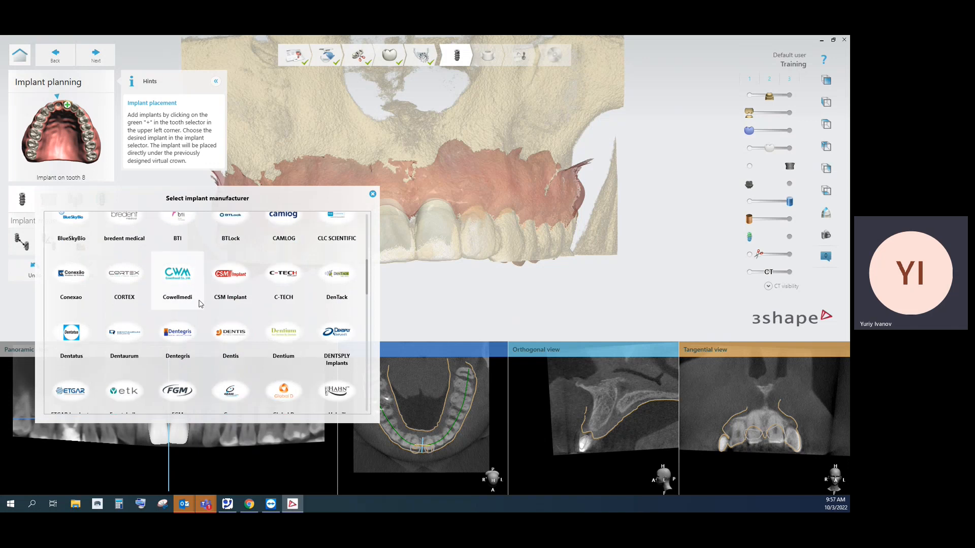
pyautogui.scroll(-2, 200, 303)
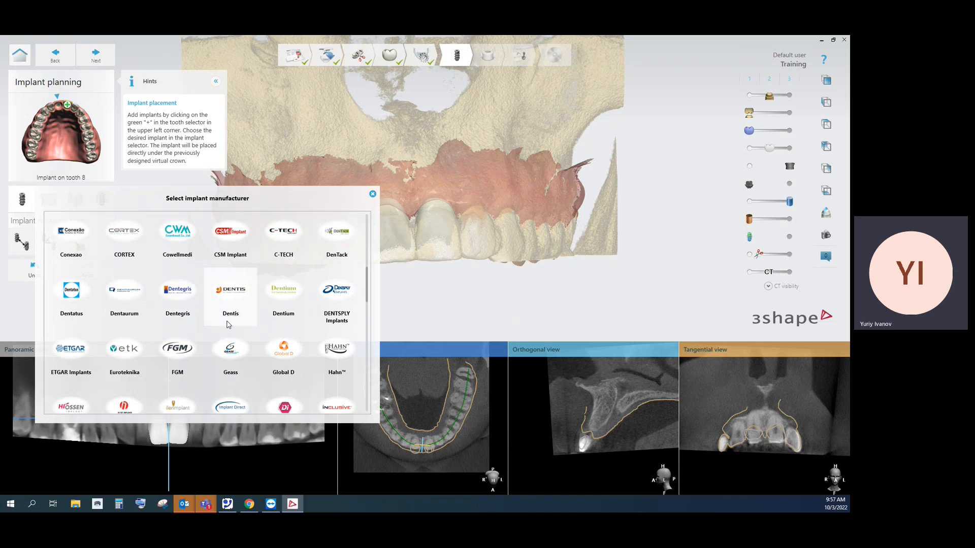
pyautogui.scroll(-3, 237, 311)
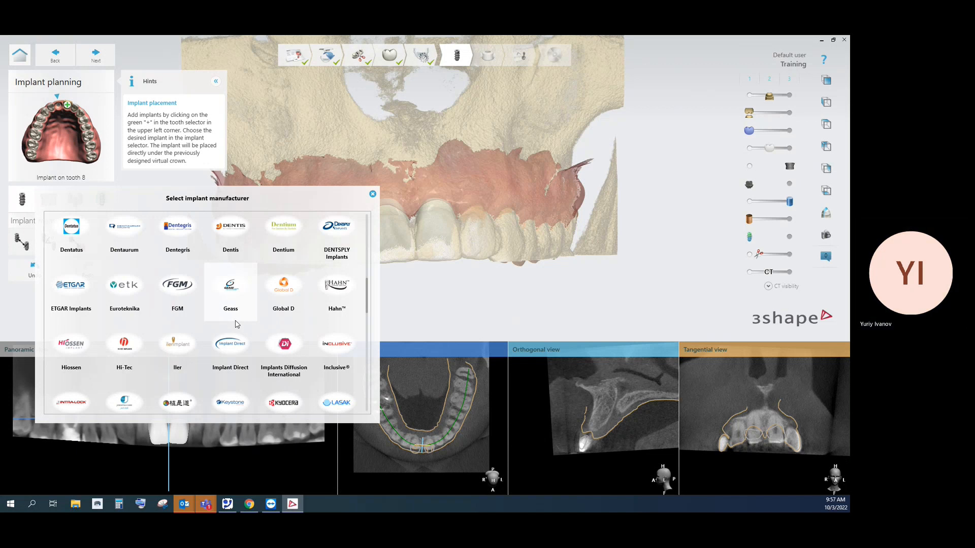
pyautogui.click(74, 352)
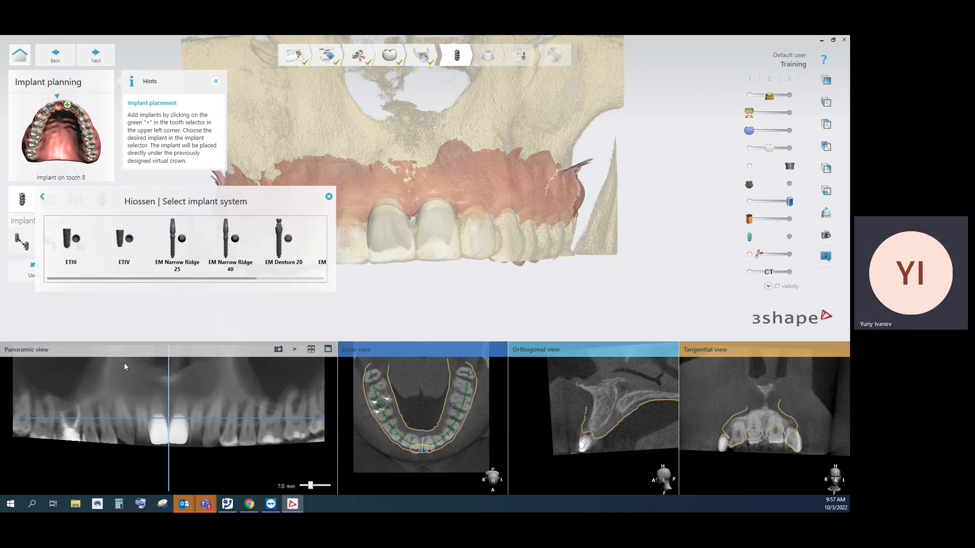
# - Place a Hiossen ETIII regular-platform implant with 4.0 mm diameter and 10.0 mm length on tooth 8
pyautogui.moveTo(142, 278); pyautogui.dragTo(78, 275)
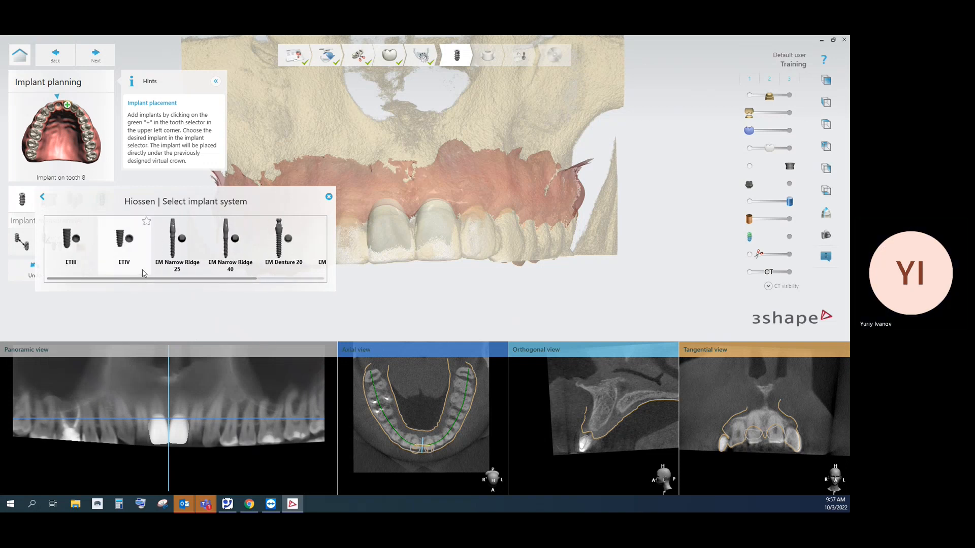
pyautogui.click(69, 244)
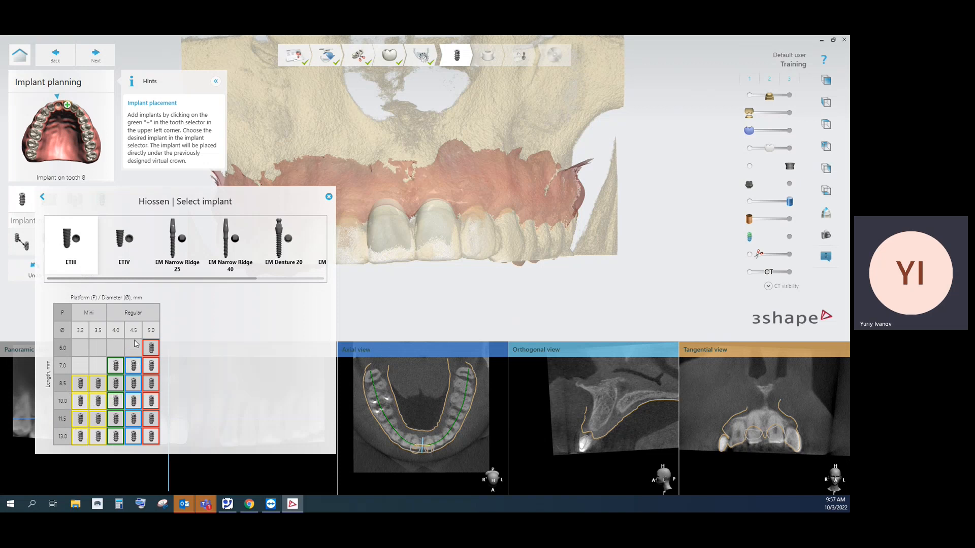
pyautogui.click(117, 403)
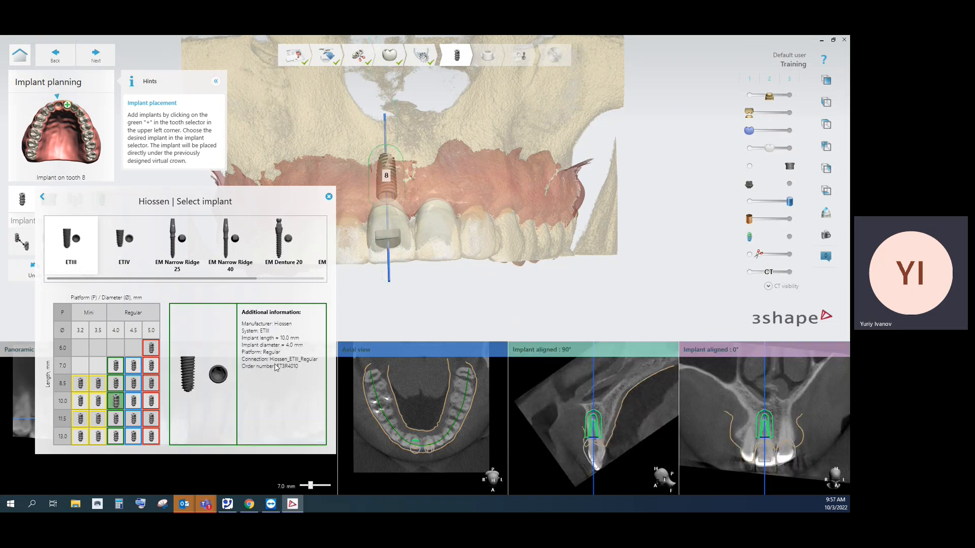
pyautogui.click(329, 197)
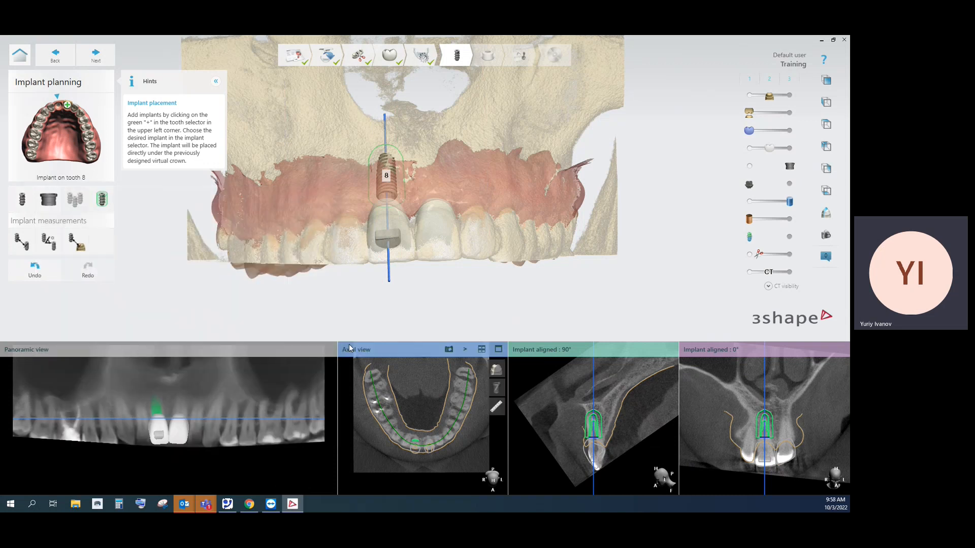
# - Tilt the tooth 8 implant in the enlarged 90° implant-aligned view, moving its crown end towards the palate
pyautogui.doubleClick(588, 429)
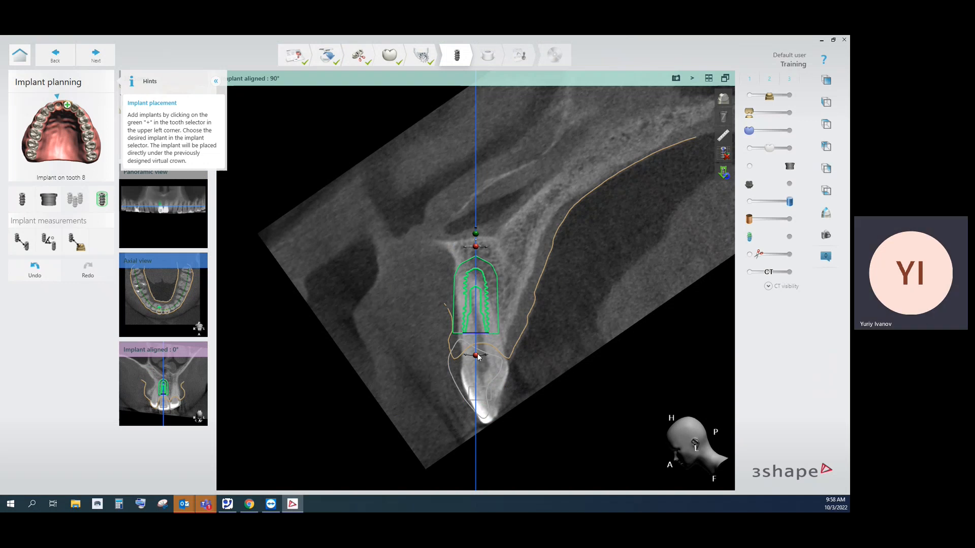
pyautogui.moveTo(477, 356); pyautogui.dragTo(476, 358)
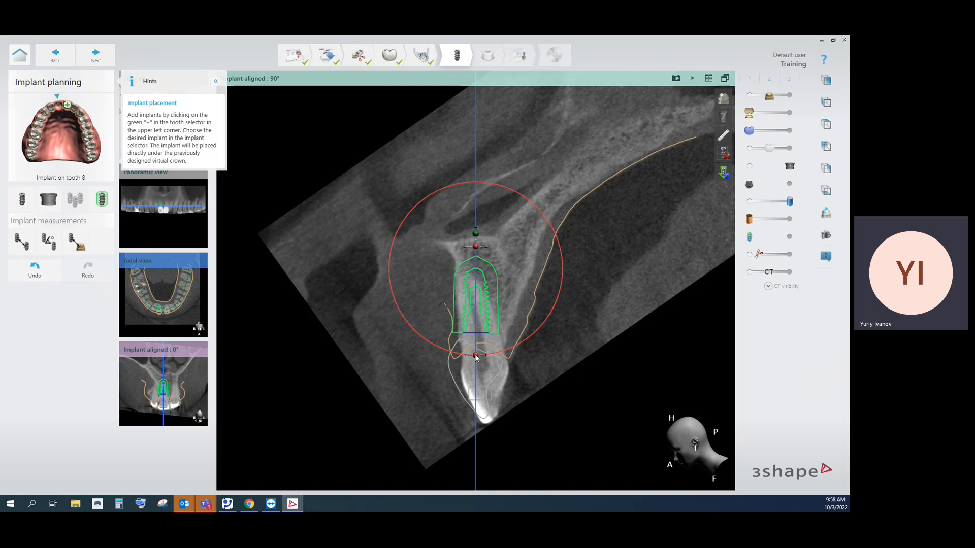
pyautogui.moveTo(476, 358); pyautogui.dragTo(487, 358)
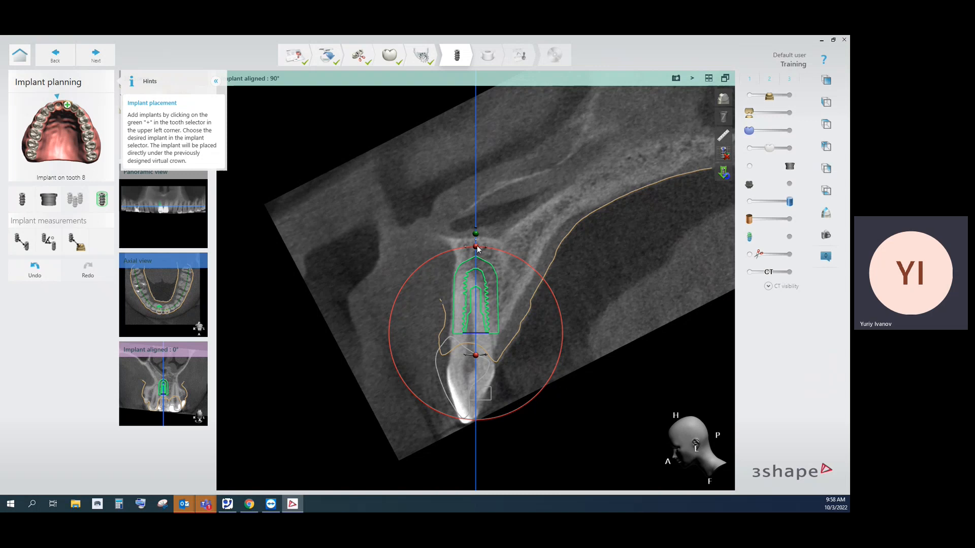
pyautogui.moveTo(476, 249); pyautogui.dragTo(478, 249)
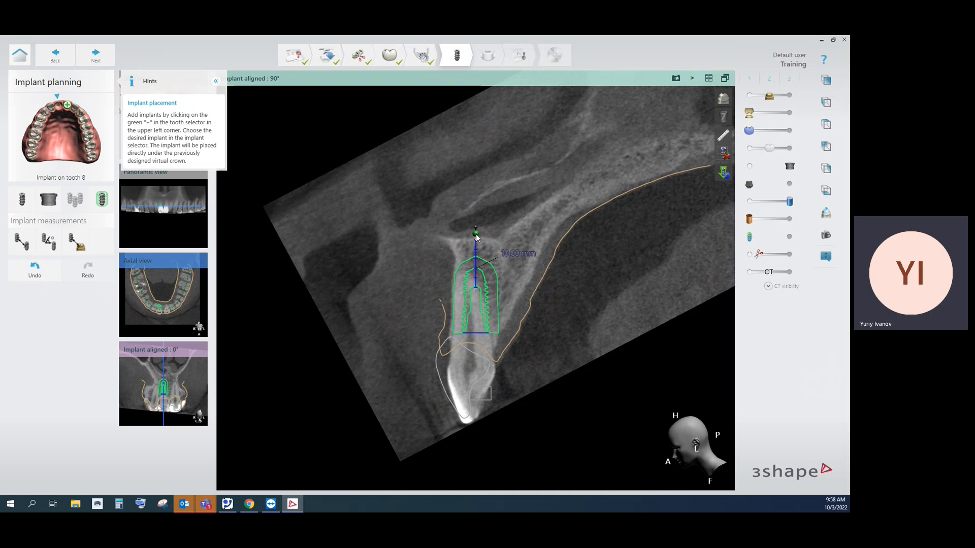
# - Lengthen the tooth 8 implant to 13.0 mm and check its fit in the 0° and 90° implant-aligned views
pyautogui.moveTo(476, 235); pyautogui.dragTo(476, 229)
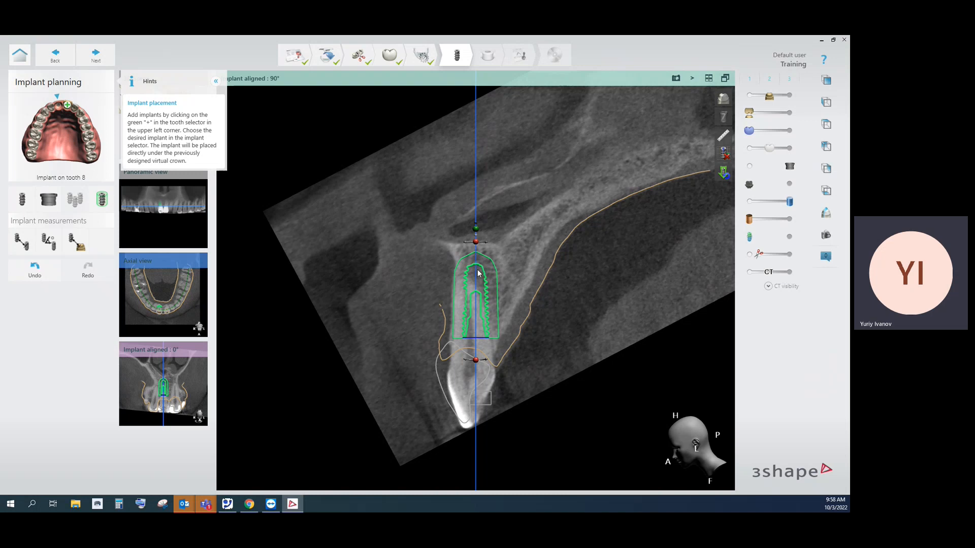
pyautogui.moveTo(476, 235); pyautogui.dragTo(475, 220)
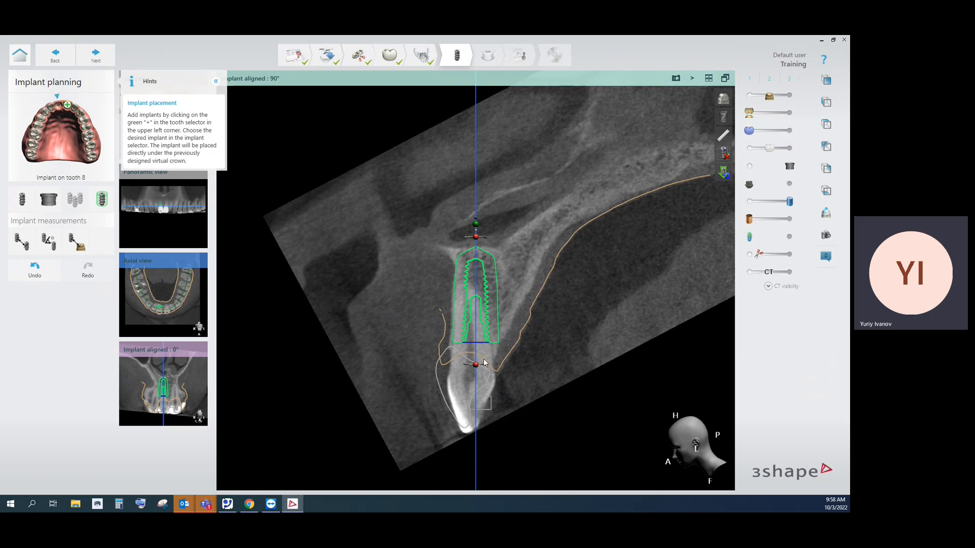
pyautogui.moveTo(475, 366)
pyautogui.doubleClick(496, 275)
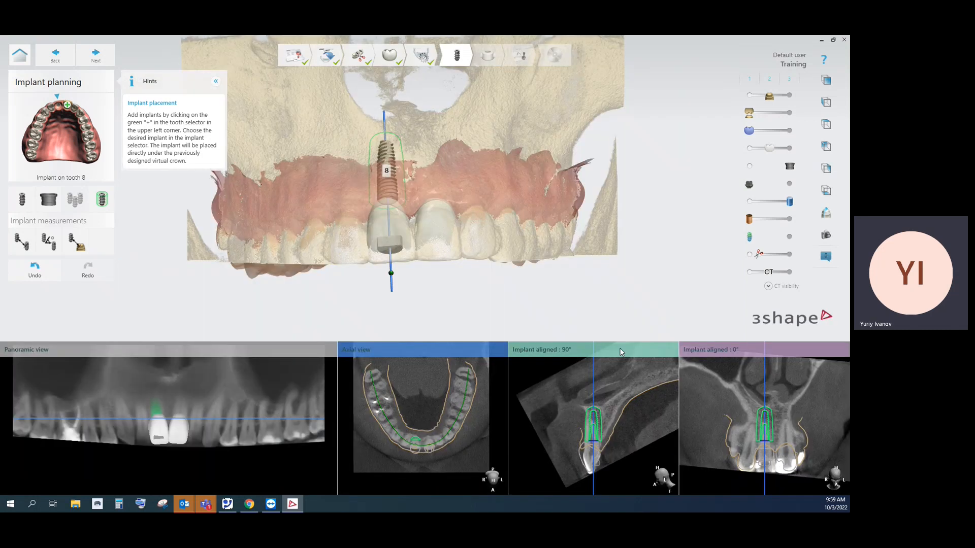
pyautogui.doubleClick(747, 409)
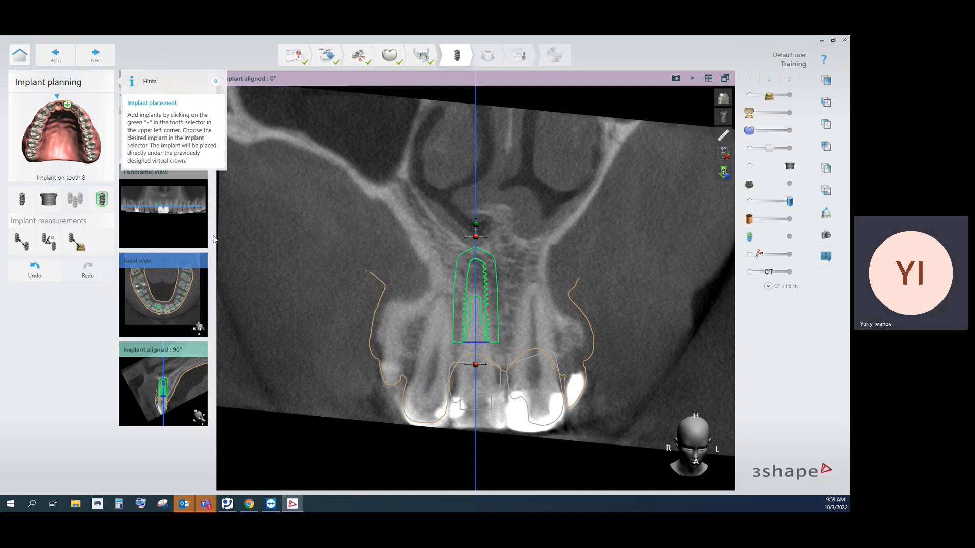
pyautogui.doubleClick(495, 308)
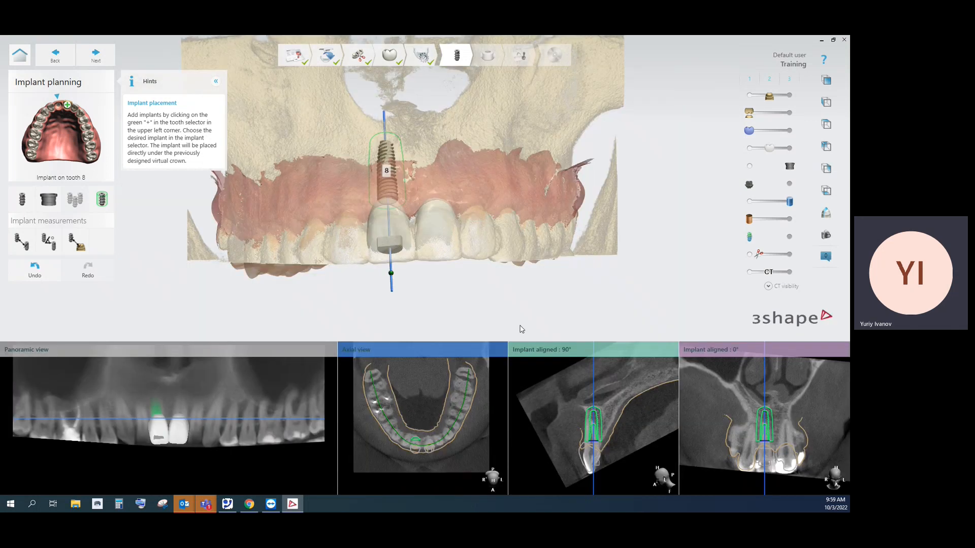
pyautogui.doubleClick(593, 436)
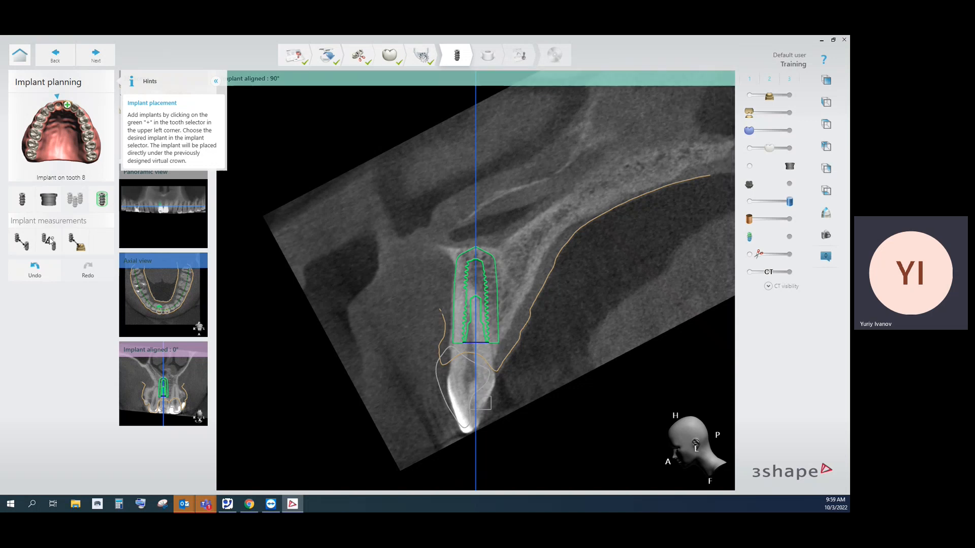
# - Change the tooth 8 implant to the ETIII 4.5 mm diameter, 13.0 mm long, and check it in both implant-aligned views
pyautogui.click(22, 201)
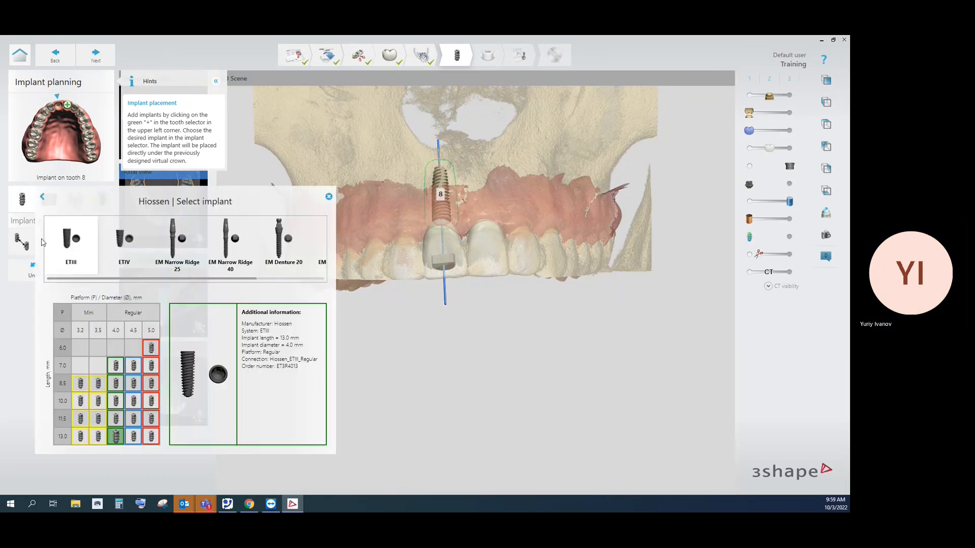
pyautogui.click(134, 437)
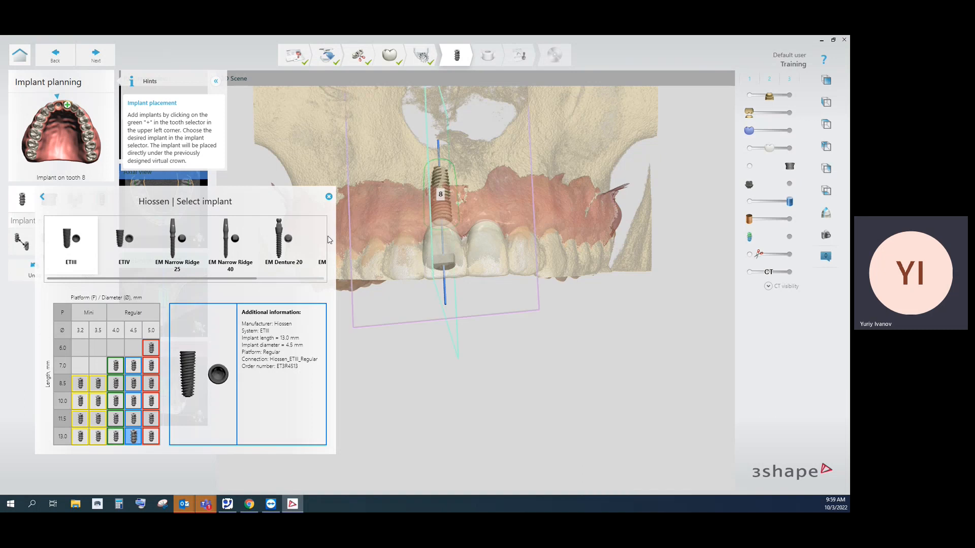
pyautogui.click(329, 198)
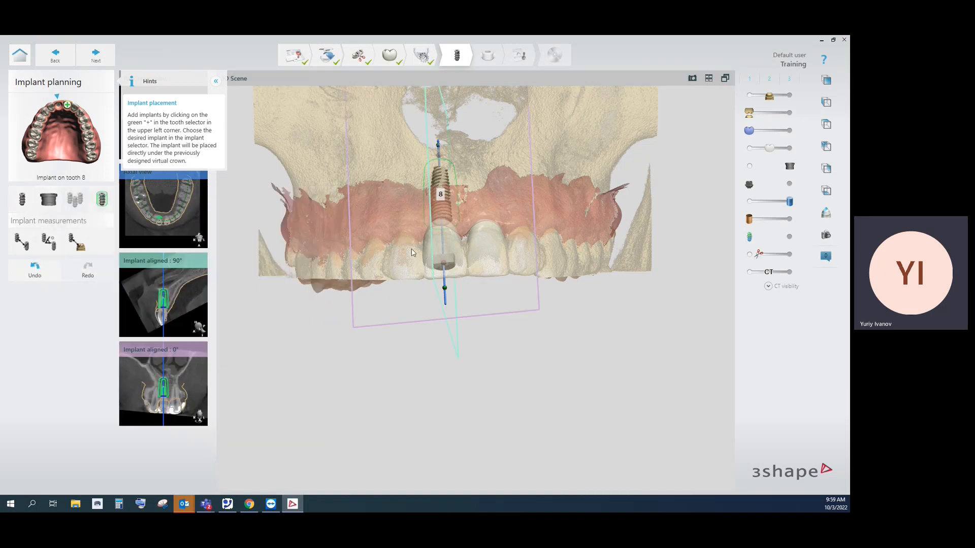
pyautogui.click(175, 290)
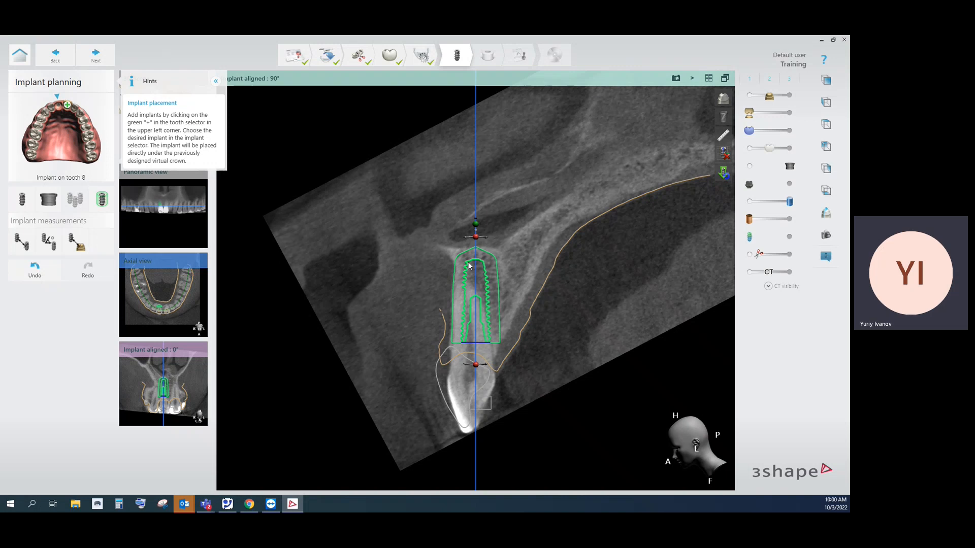
pyautogui.doubleClick(479, 317)
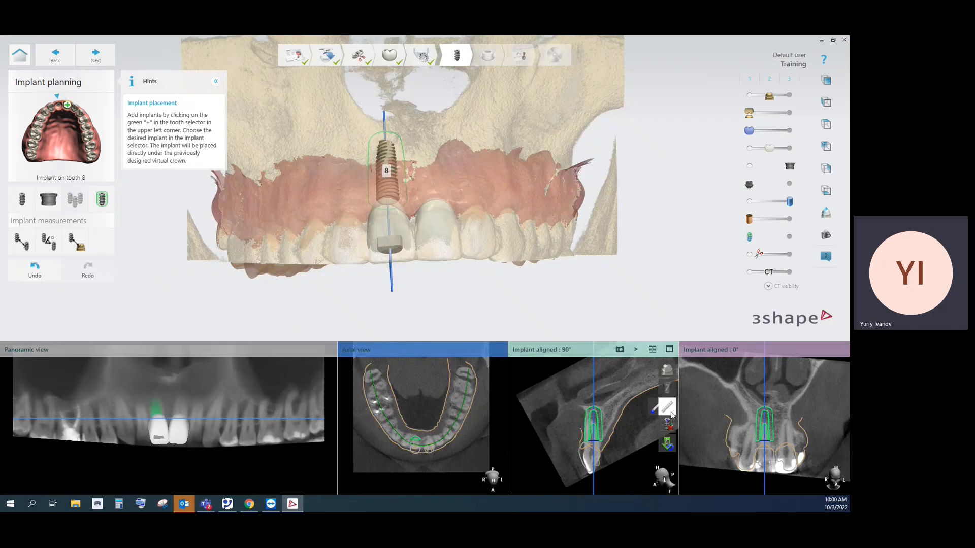
pyautogui.doubleClick(742, 424)
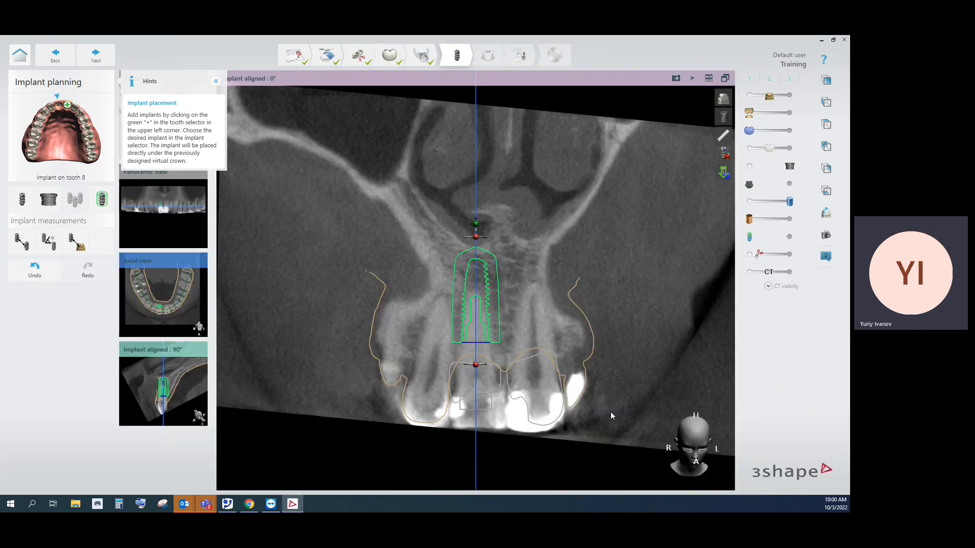
pyautogui.doubleClick(493, 372)
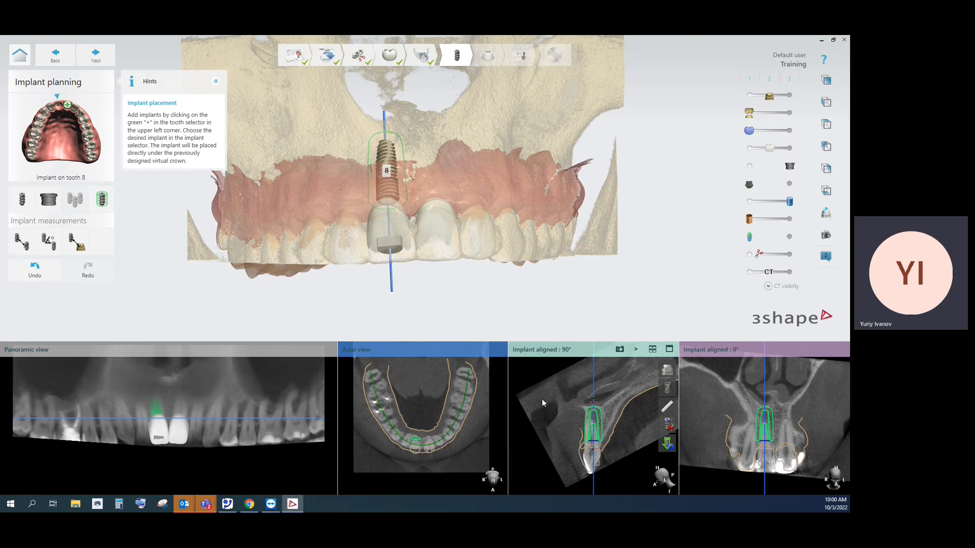
# - Place a Hiossen ETIII regular-platform implant with 4.5 mm diameter and 13.0 mm length on tooth 9
pyautogui.click(67, 105)
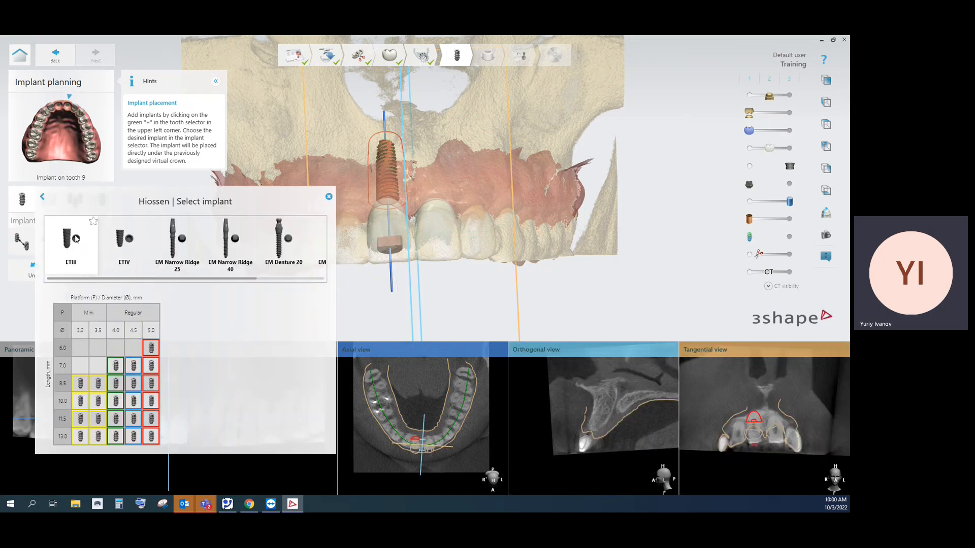
pyautogui.click(134, 437)
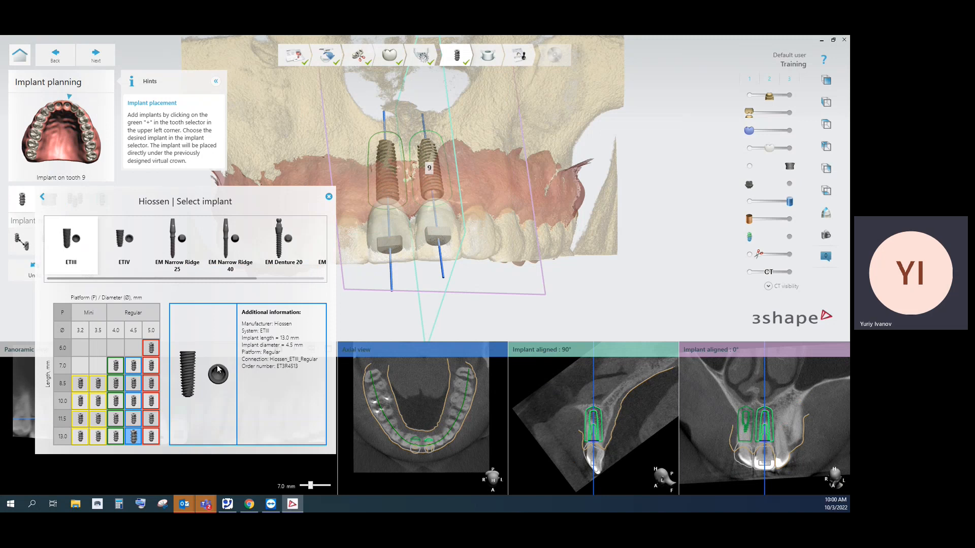
pyautogui.click(329, 197)
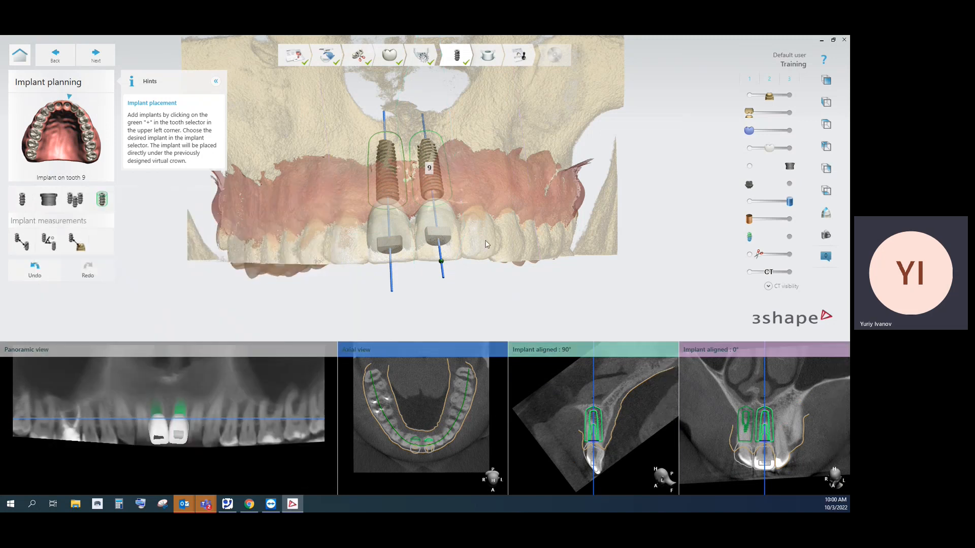
# - Tilt the tooth 9 implant in the 90° implant-aligned view, moving its crown end palatally and its apex forward, and compare both implants in 3D
pyautogui.moveTo(477, 241); pyautogui.dragTo(456, 228, button='right')
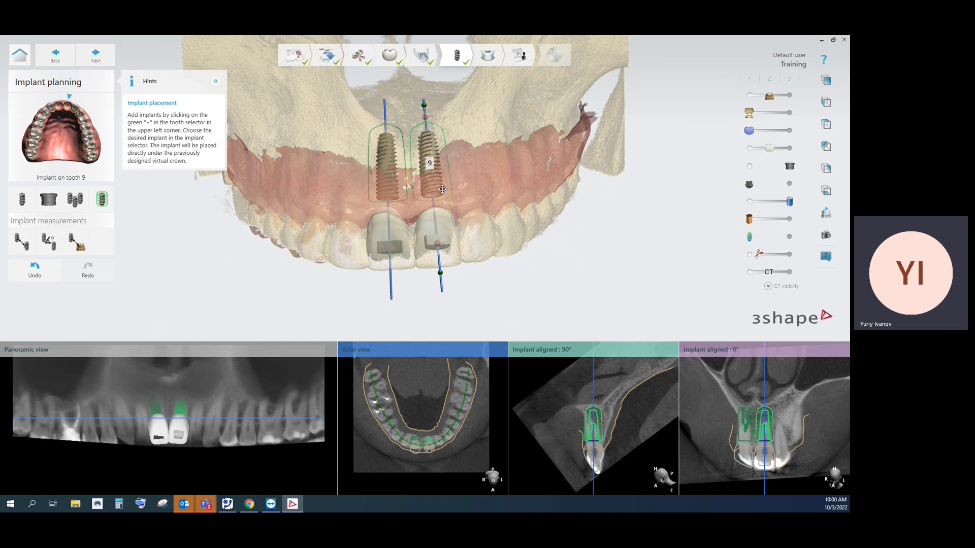
pyautogui.doubleClick(601, 435)
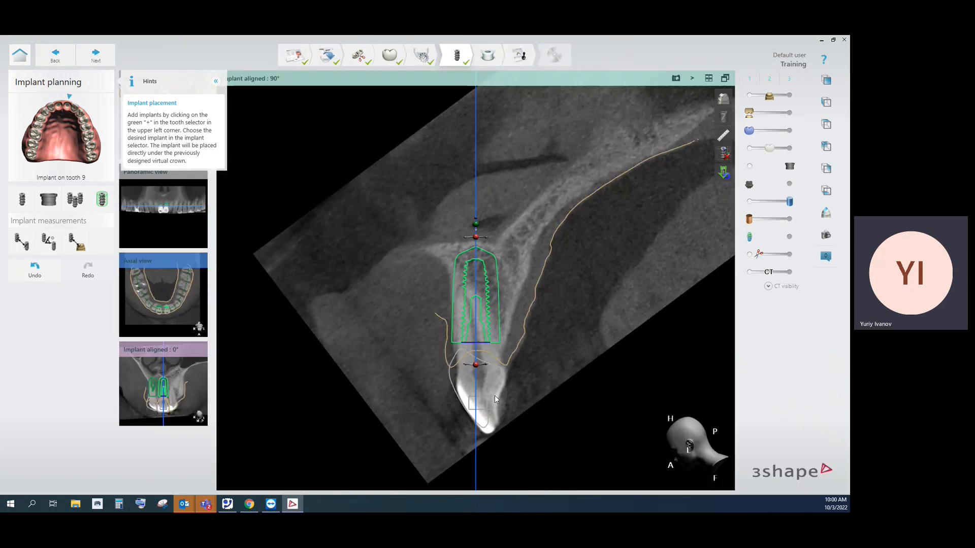
pyautogui.moveTo(484, 387); pyautogui.dragTo(477, 333, button='middle')
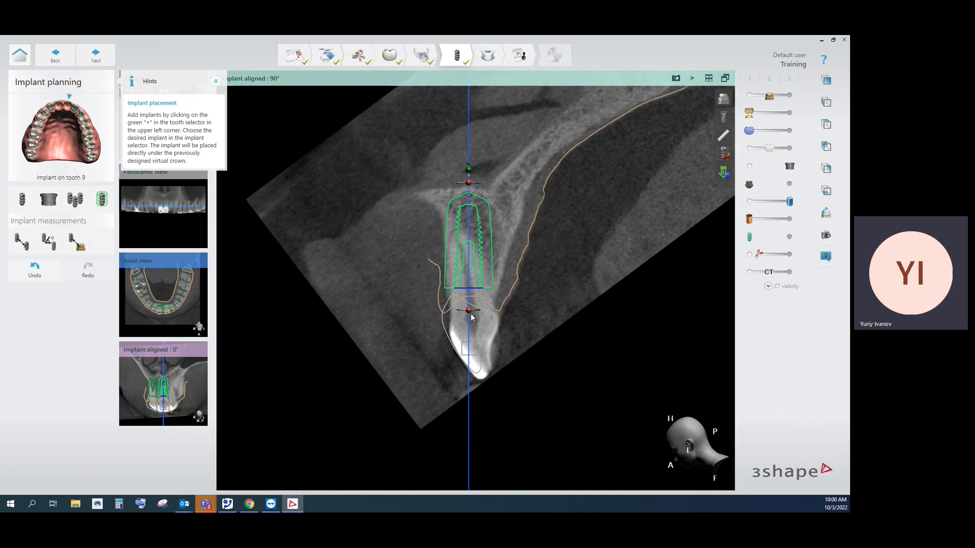
pyautogui.moveTo(468, 310)
pyautogui.moveTo(469, 311); pyautogui.dragTo(479, 312)
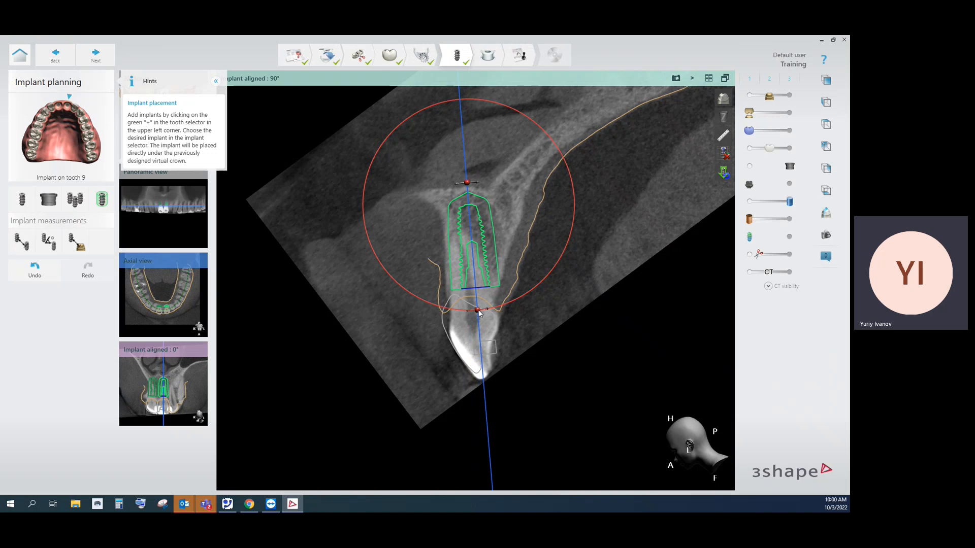
pyautogui.moveTo(467, 186)
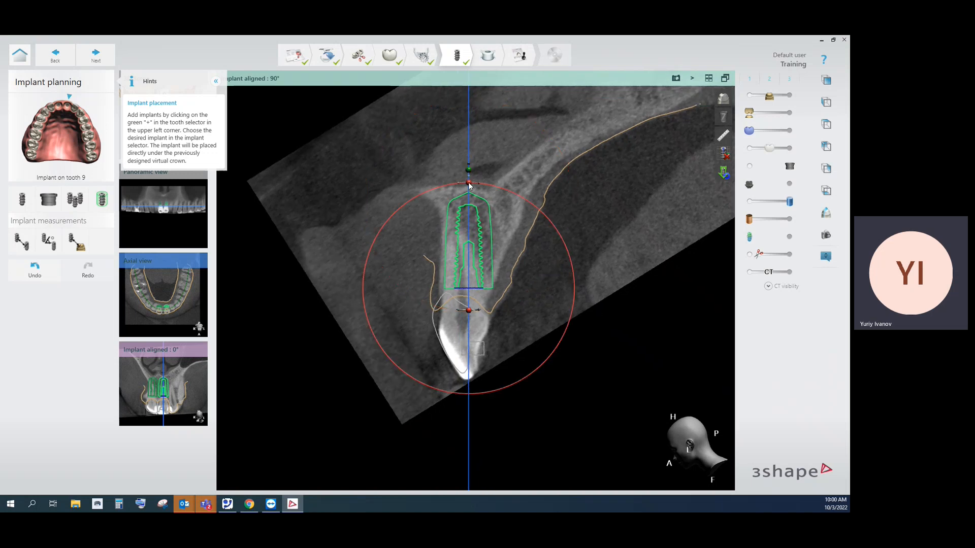
pyautogui.moveTo(468, 187); pyautogui.dragTo(460, 187)
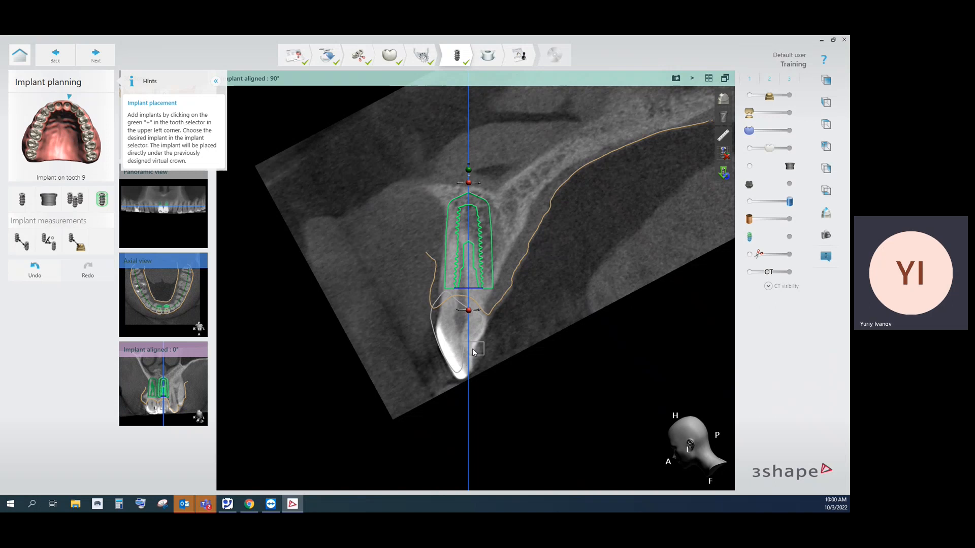
pyautogui.doubleClick(508, 275)
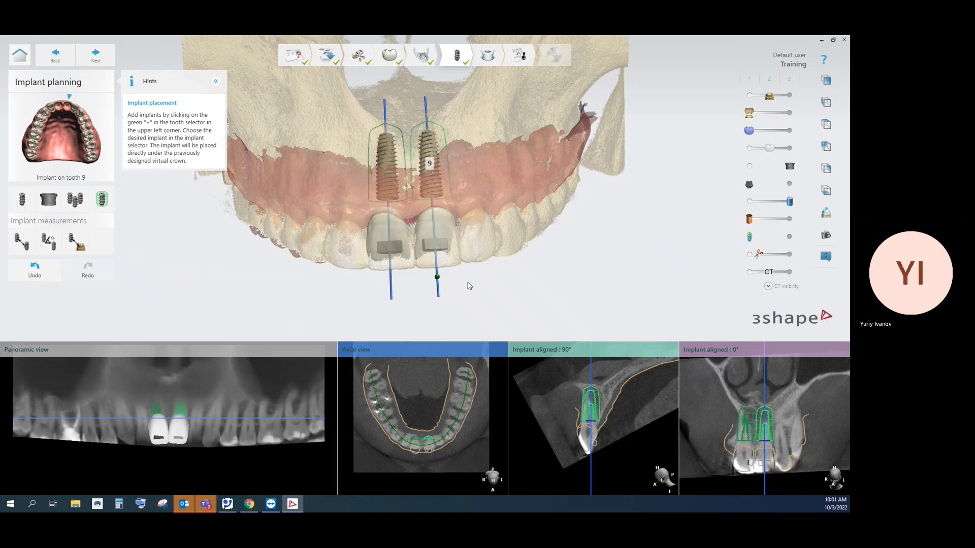
pyautogui.moveTo(469, 286); pyautogui.dragTo(461, 193, button='right')
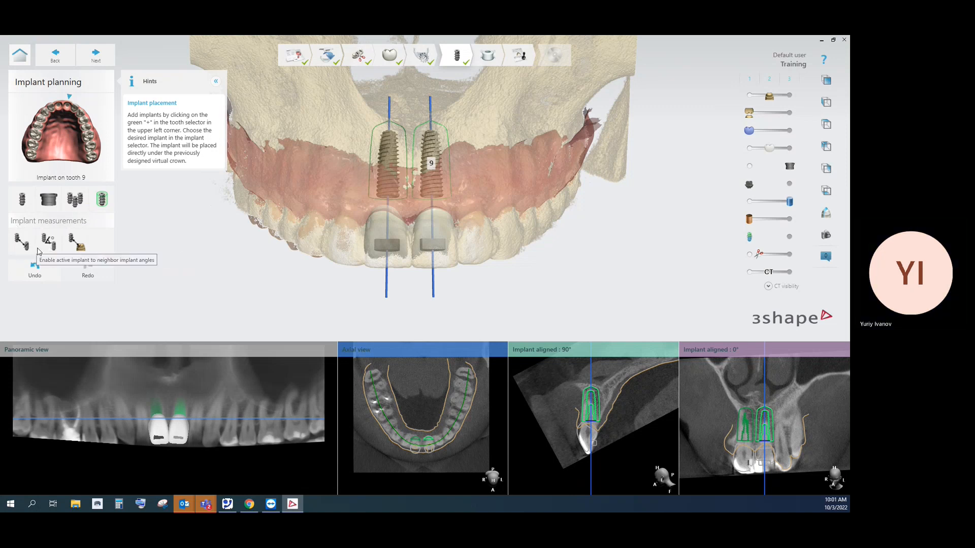
# - Show and hide the active implant's distance and angle to its neighbour and its remaining distance measurement to check implant 9
pyautogui.click(23, 243)
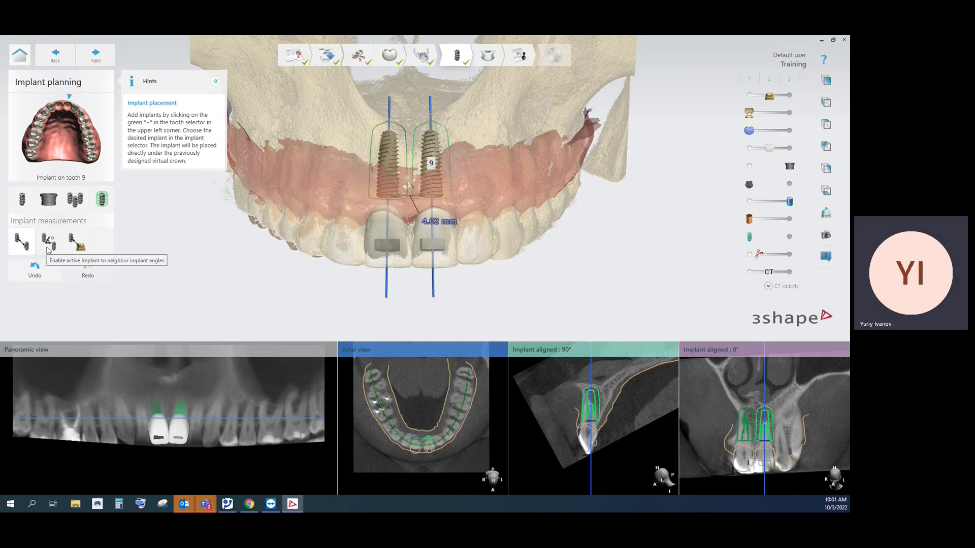
pyautogui.click(48, 243)
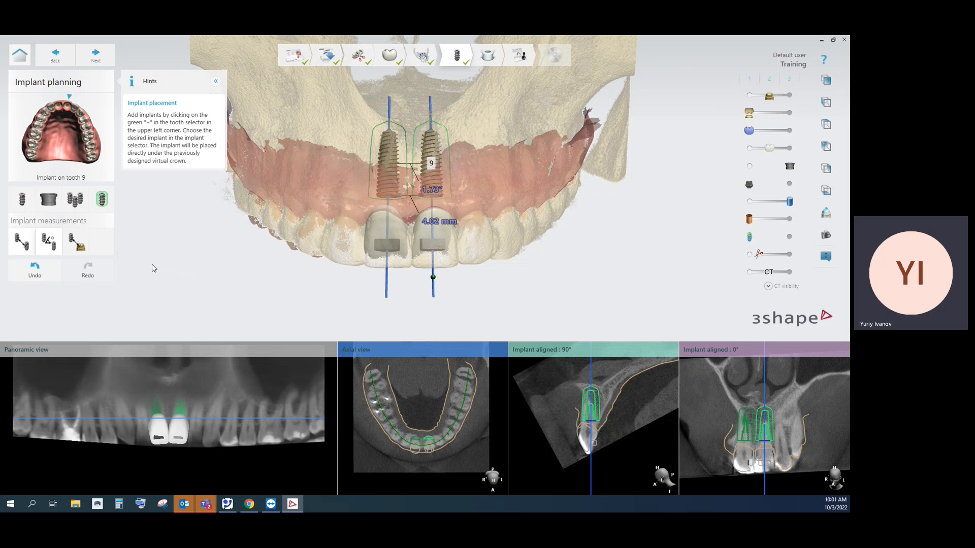
pyautogui.click(76, 242)
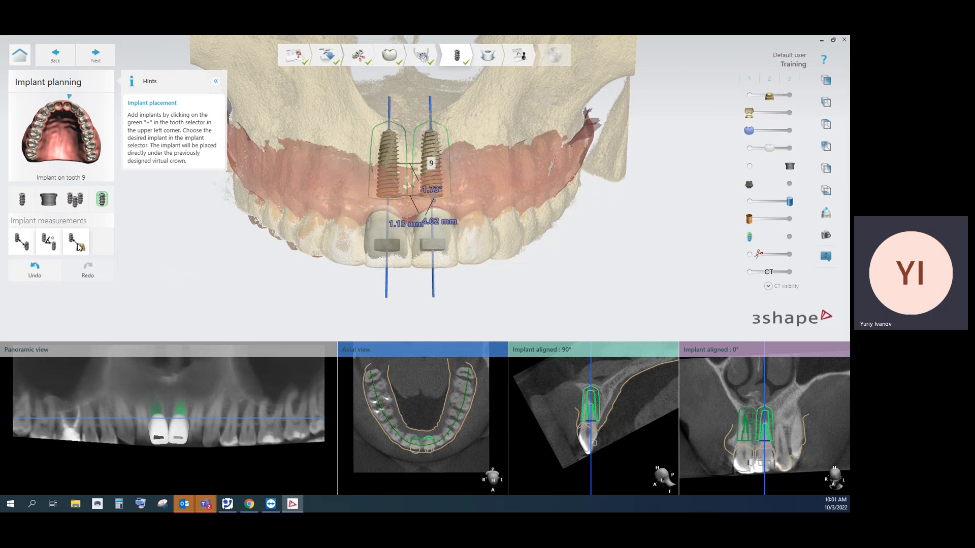
pyautogui.click(20, 242)
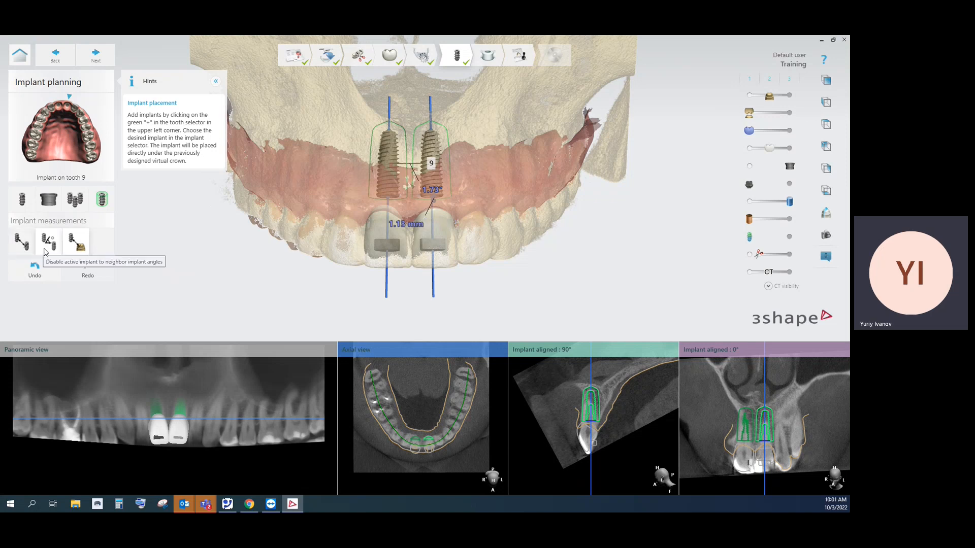
pyautogui.click(45, 251)
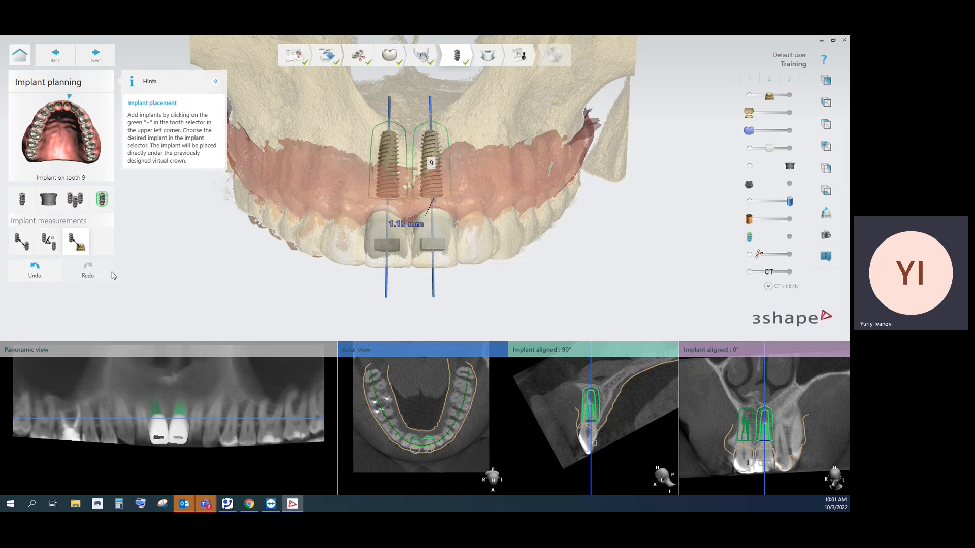
pyautogui.click(77, 248)
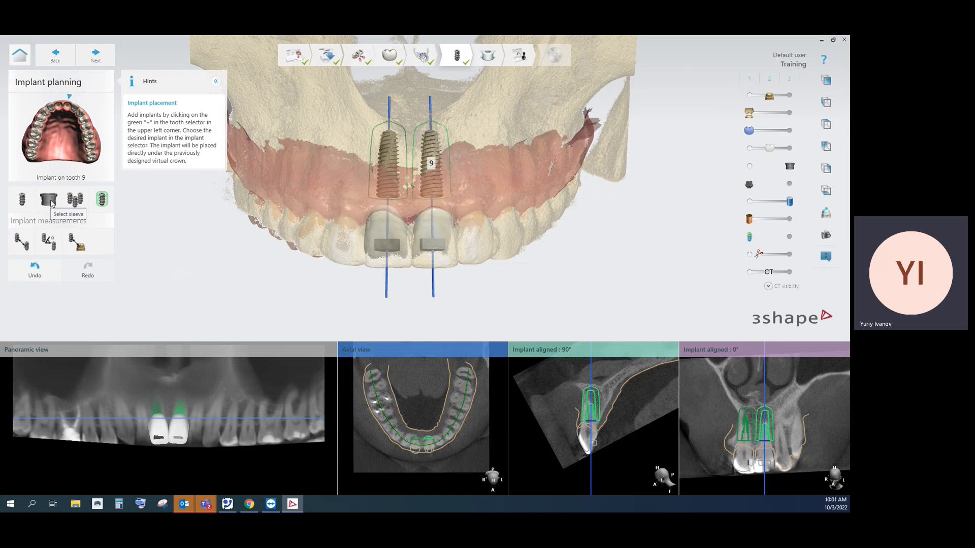
# - Assign the fully guided Hiossen Sleeve Closed with 5.0 mm inner diameter and 5.0 mm height to the implant on tooth 9
pyautogui.click(49, 200)
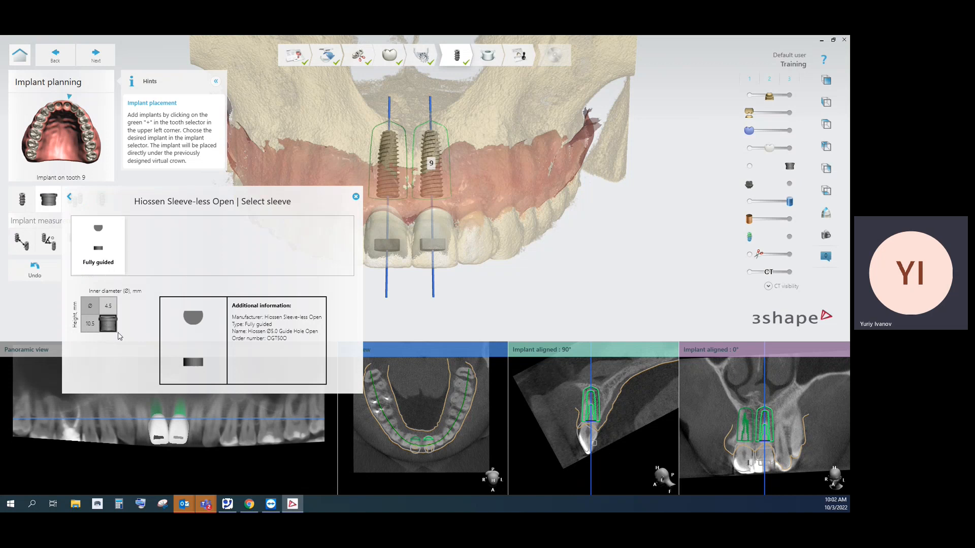
pyautogui.click(70, 197)
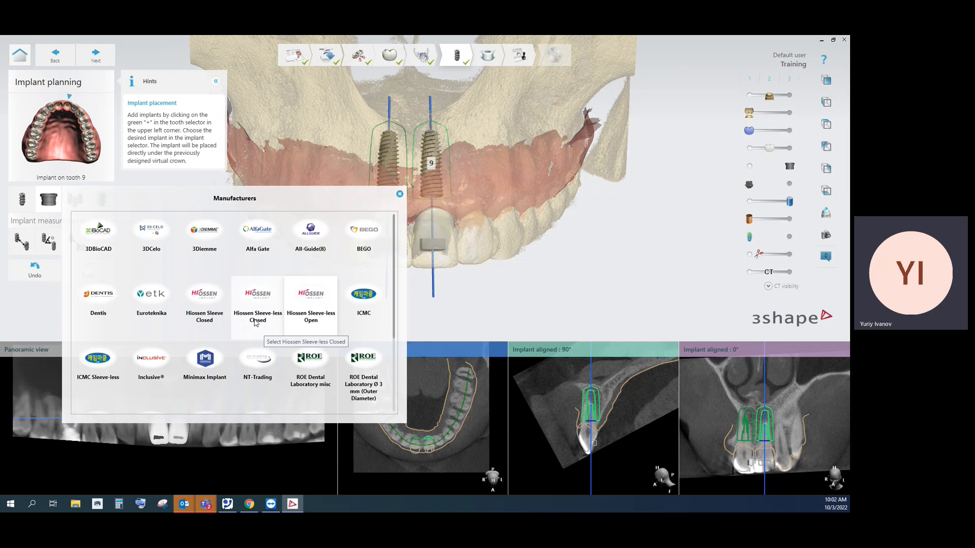
pyautogui.click(205, 300)
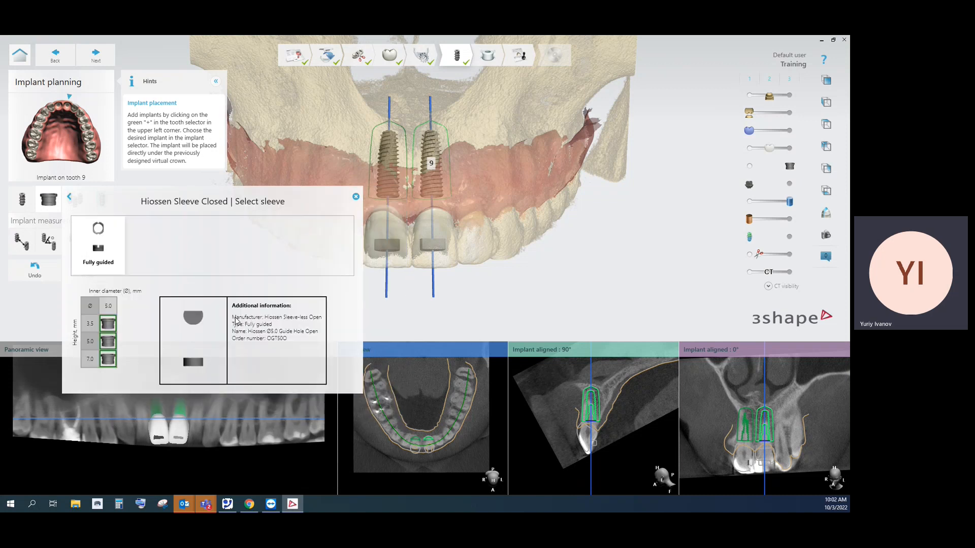
pyautogui.click(110, 361)
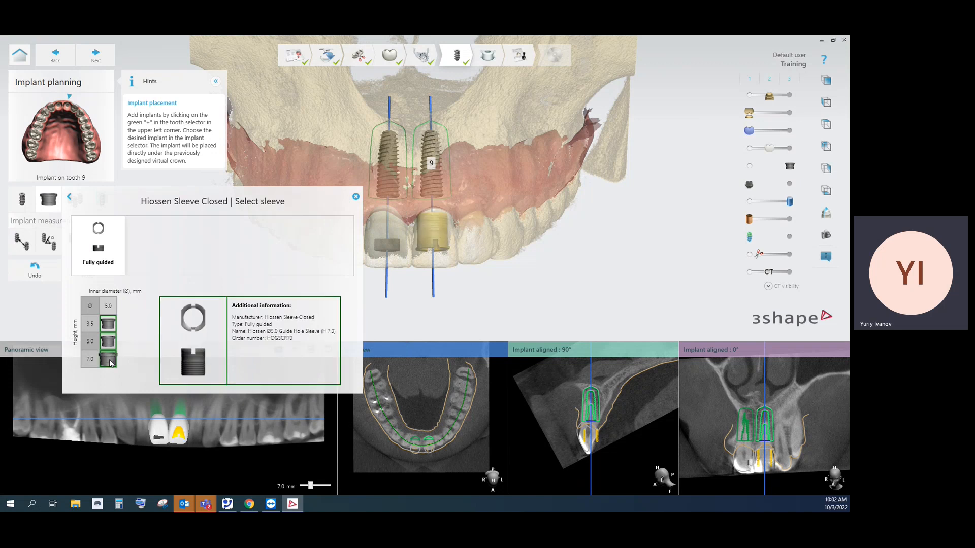
pyautogui.click(109, 342)
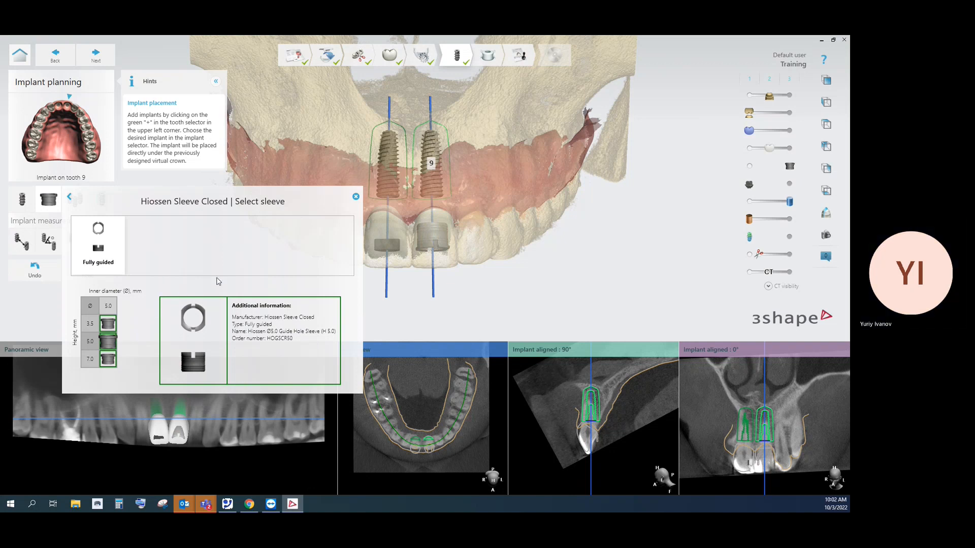
pyautogui.click(356, 197)
# - Assign the fully guided Hiossen Sleeve Closed with 5.0 mm inner diameter and 5.0 mm height to the implant on tooth 8
pyautogui.click(389, 179)
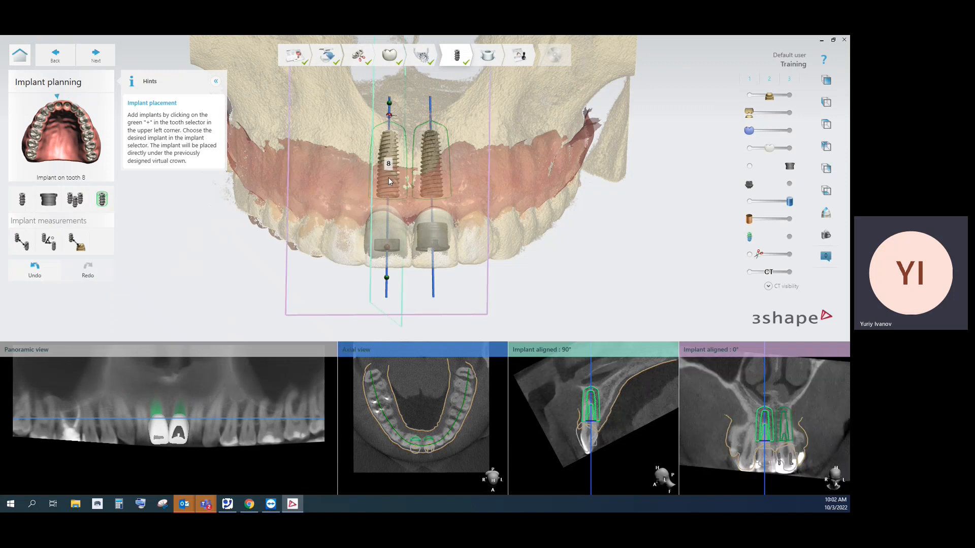
pyautogui.click(47, 201)
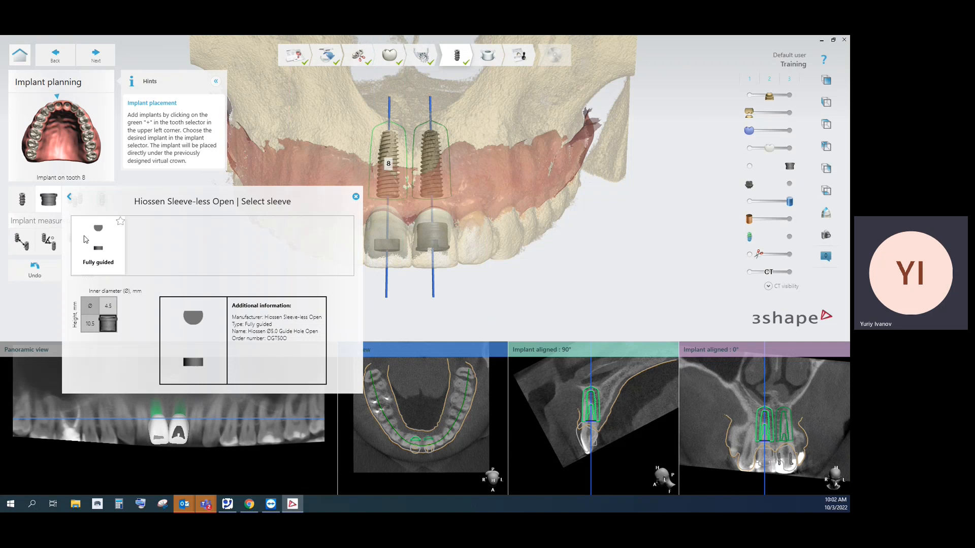
pyautogui.click(70, 197)
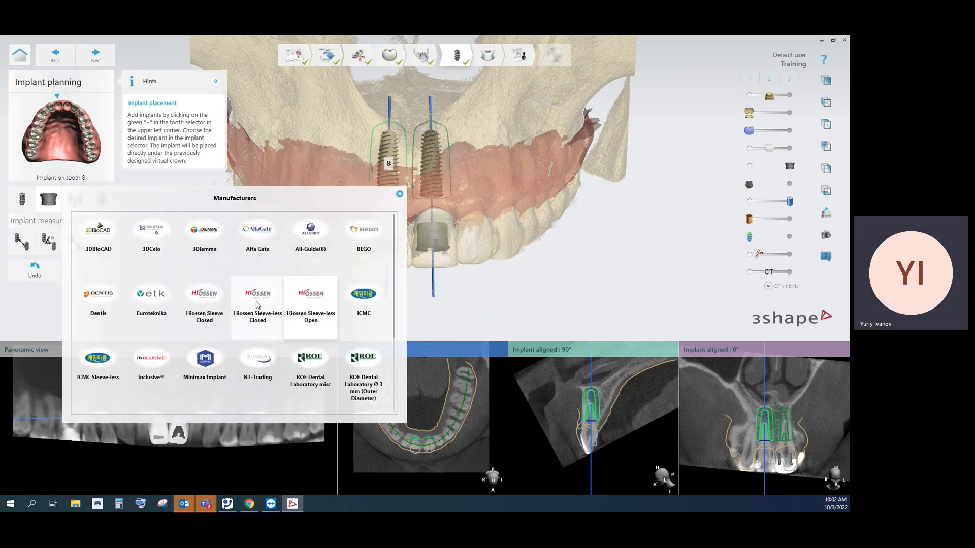
pyautogui.click(207, 304)
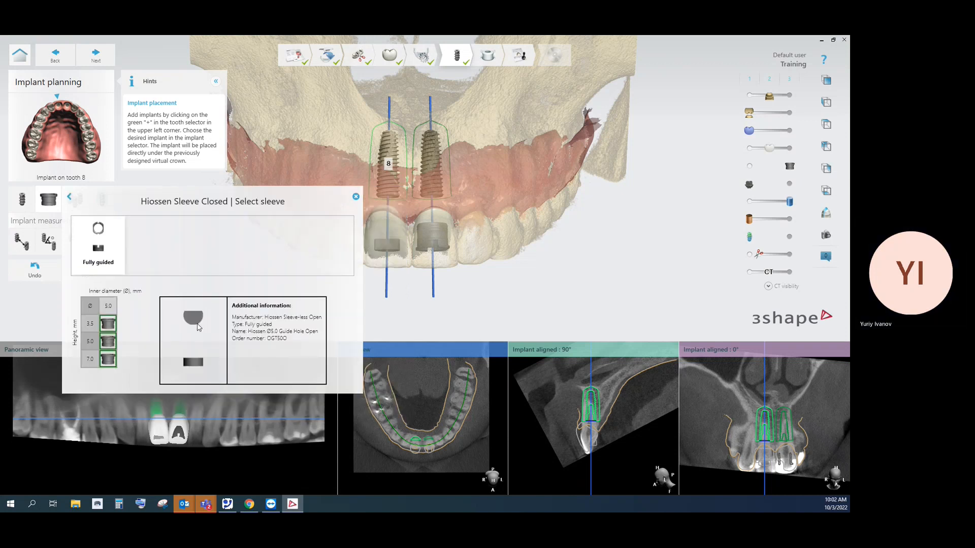
pyautogui.click(109, 342)
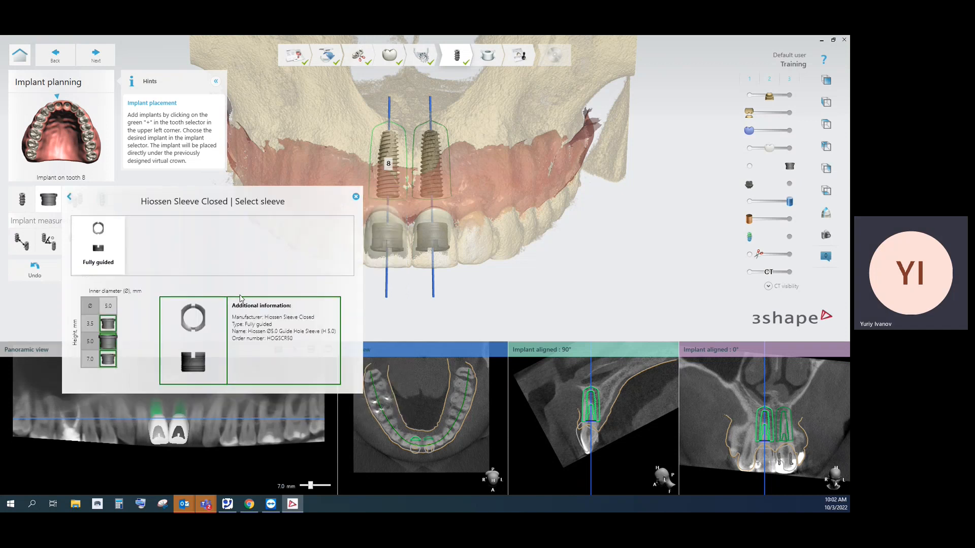
pyautogui.click(355, 196)
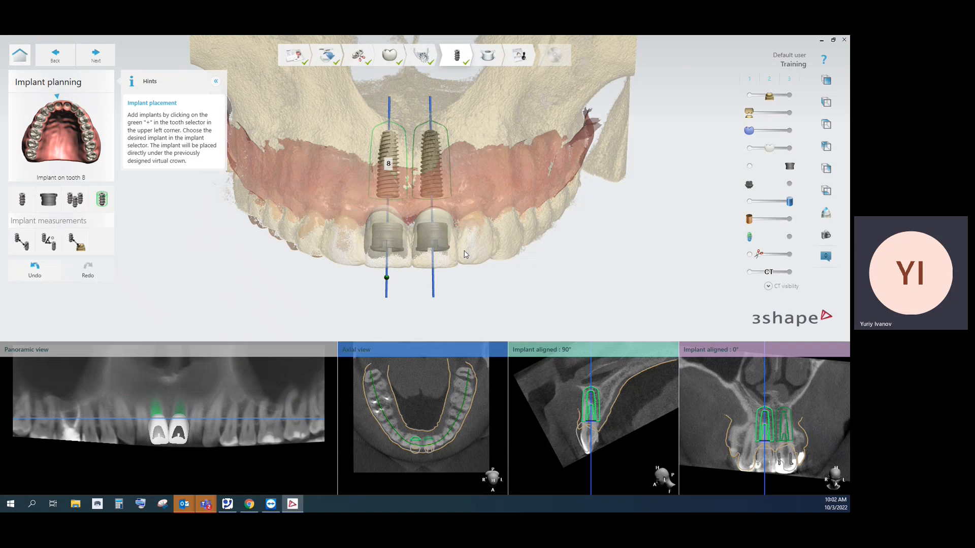
# - Inspect the distance between the sleeve and the implant on tooth 8
pyautogui.moveTo(465, 250); pyautogui.dragTo(398, 181, button='right')
pyautogui.moveTo(377, 119)
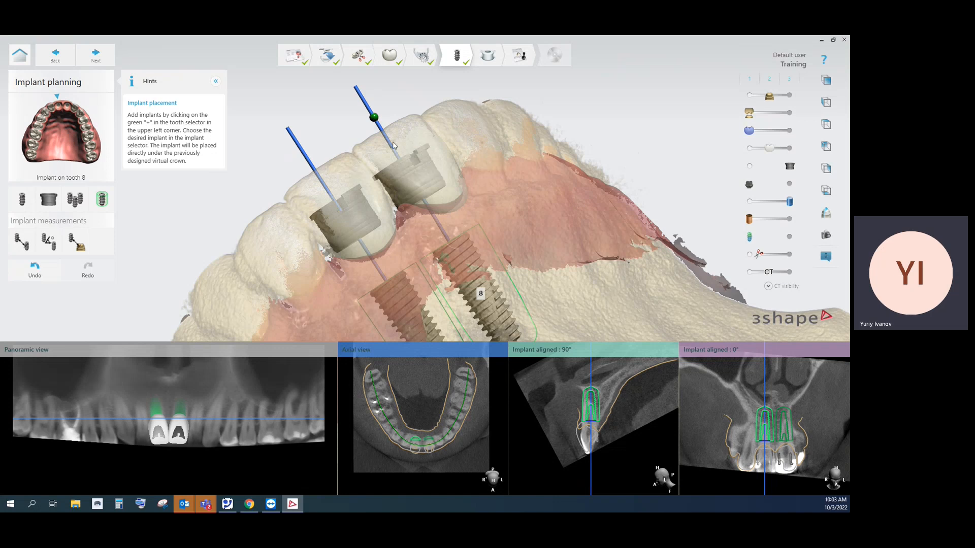
pyautogui.scroll(-4, 393, 140)
pyautogui.moveTo(398, 136); pyautogui.dragTo(354, 110, button='middle')
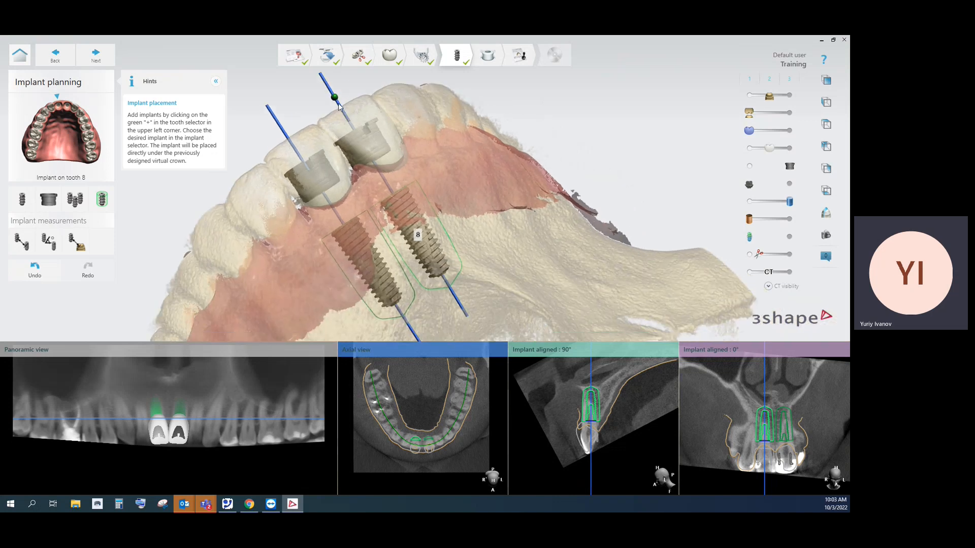
pyautogui.moveTo(335, 98)
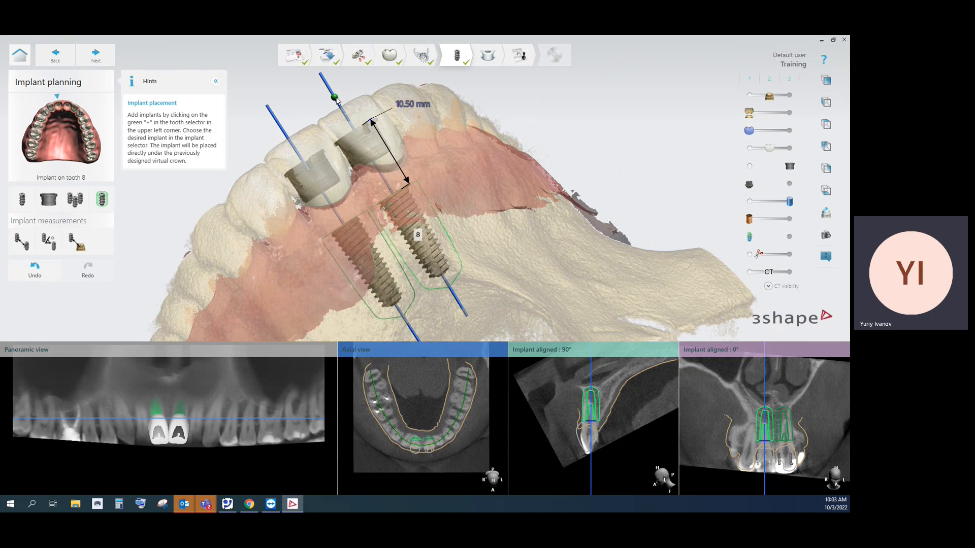
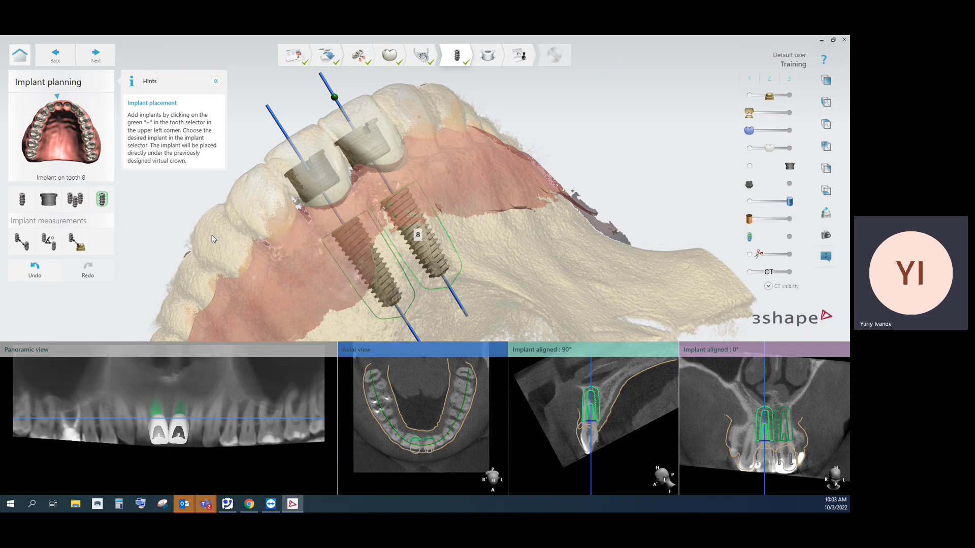
# - Make the implants on teeth 8 and 9 parallel, using implant 8 as the reference
pyautogui.click(75, 199)
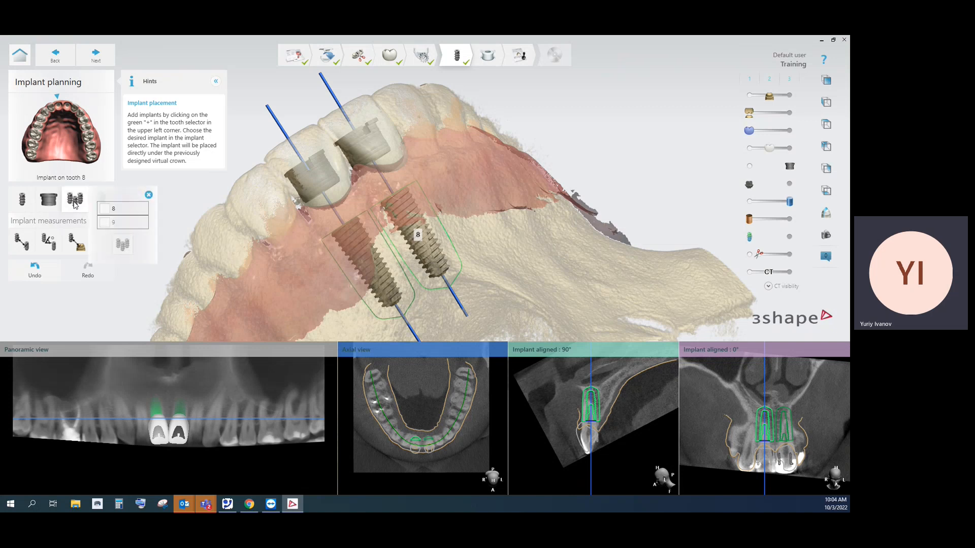
pyautogui.click(105, 209)
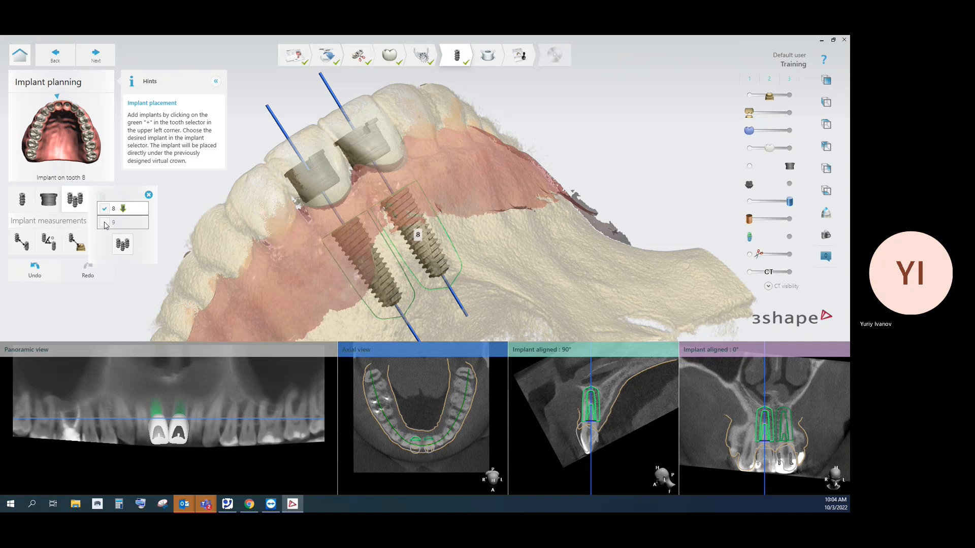
pyautogui.click(105, 223)
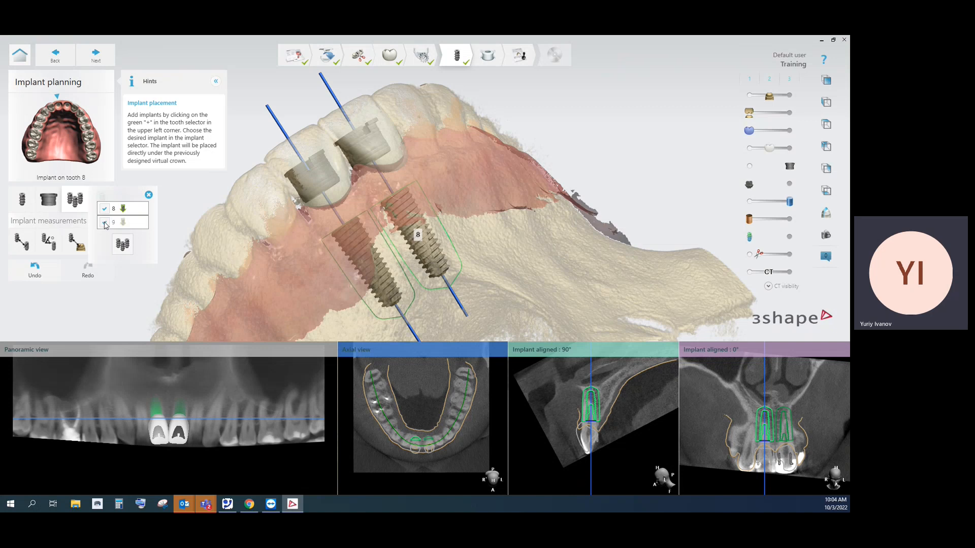
pyautogui.click(122, 245)
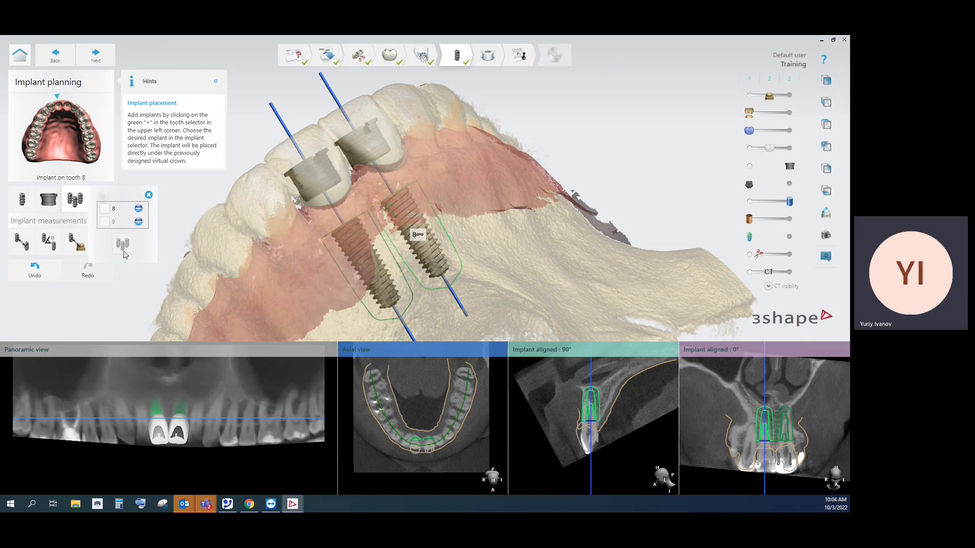
pyautogui.click(148, 196)
# - Try to move the implant on tooth 8 by its apical axis handle and undo the move
pyautogui.moveTo(390, 214); pyautogui.dragTo(457, 307, button='right')
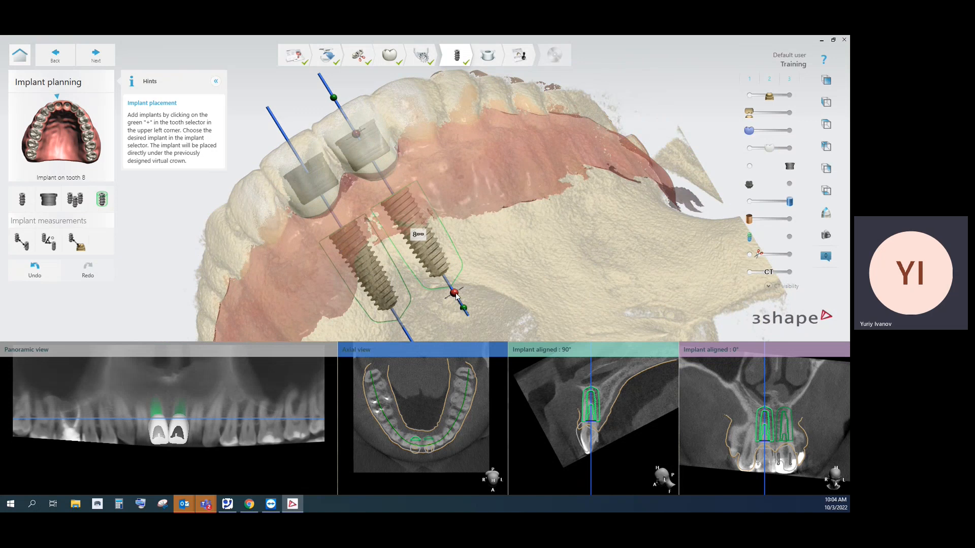
pyautogui.moveTo(455, 295)
pyautogui.mouseDown()
pyautogui.moveTo(467, 293)
pyautogui.moveTo(452, 300)
pyautogui.mouseUp()
pyautogui.click(33, 272)
# - View the arch from the occlusal side with the prepreparation scan at full opacity, and hide the scan again
pyautogui.moveTo(387, 201); pyautogui.dragTo(504, 220, button='right')
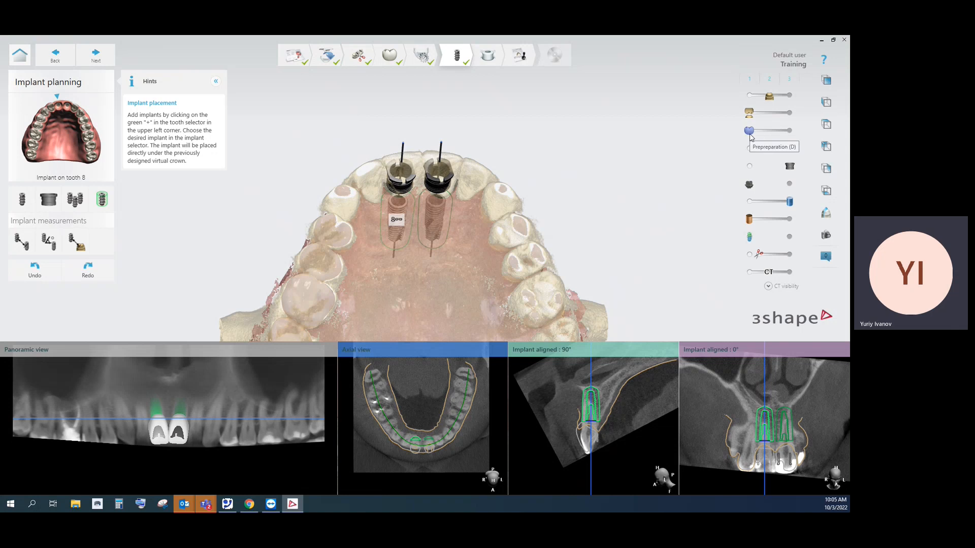
pyautogui.moveTo(750, 133); pyautogui.dragTo(796, 133)
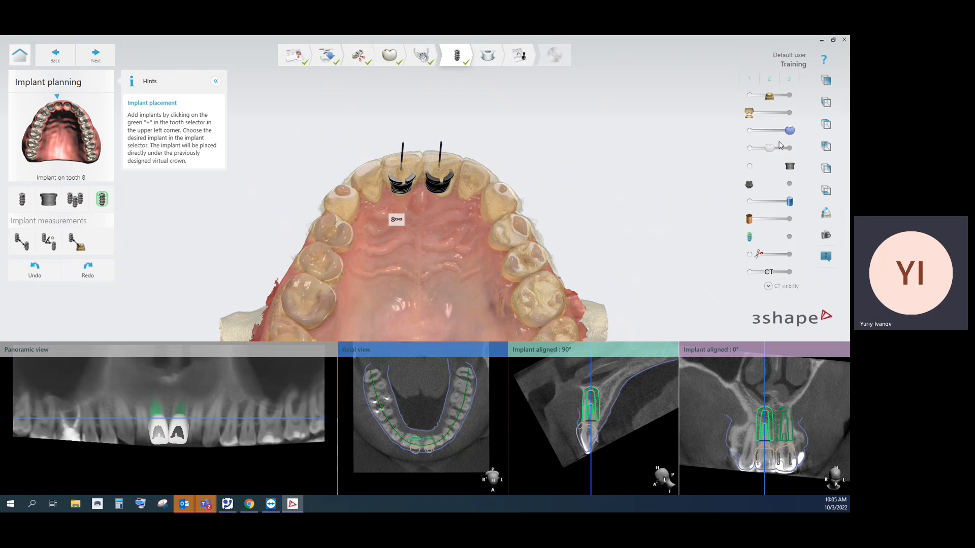
pyautogui.click(750, 133)
# - Hide the virtual crowns and the sleeves, and show the implant abutments
pyautogui.moveTo(769, 150); pyautogui.dragTo(801, 152)
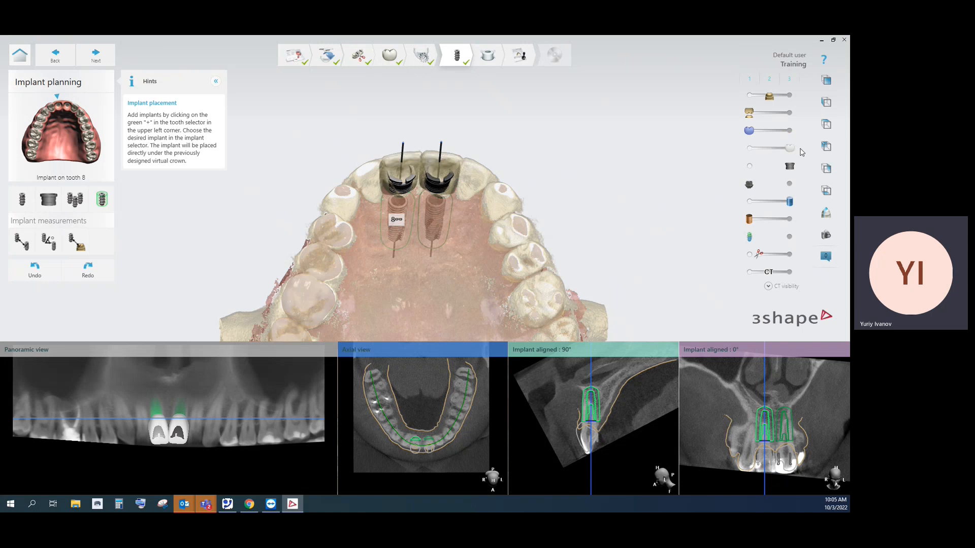
pyautogui.click(749, 148)
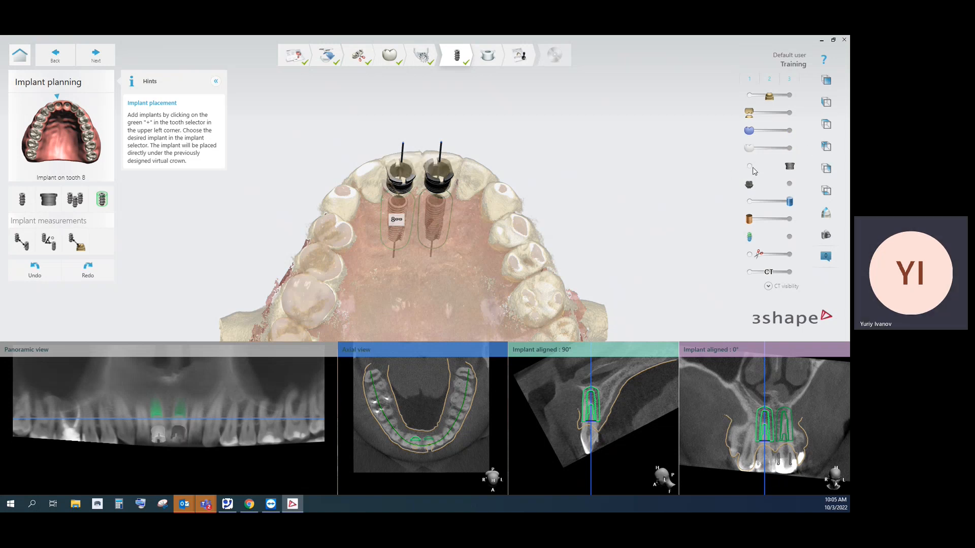
pyautogui.click(749, 166)
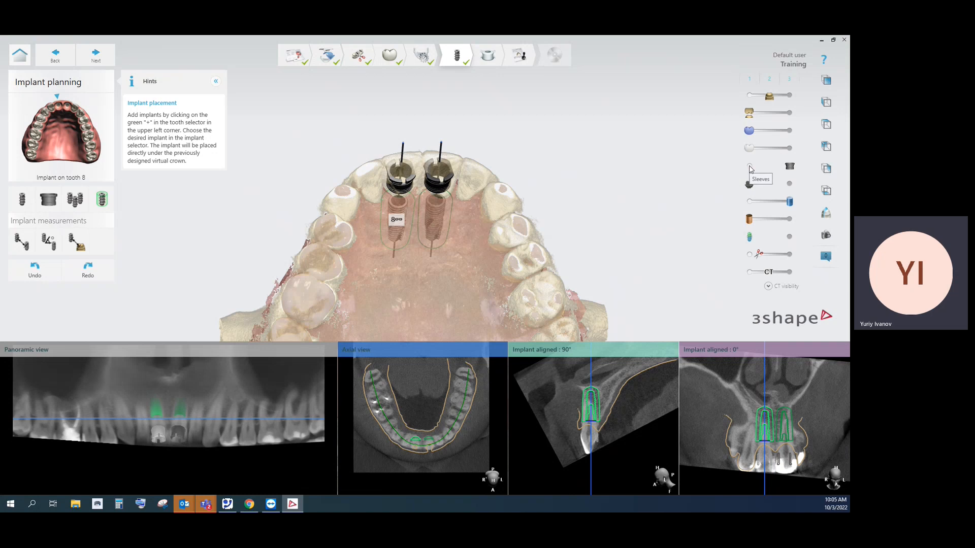
pyautogui.click(790, 185)
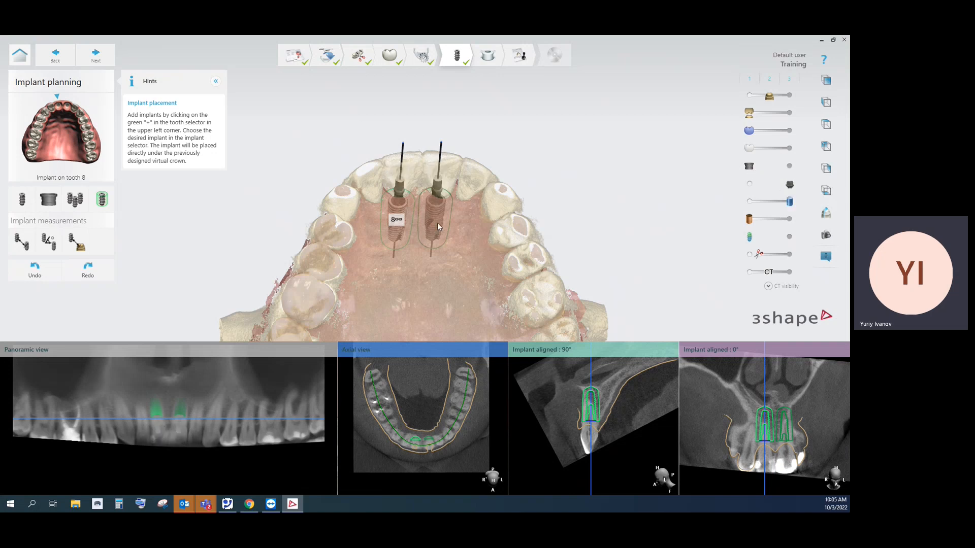
# - Lengthen the abutment on implant 8 along its axis until it projects beyond the incisal edge of the front teeth
pyautogui.moveTo(437, 223); pyautogui.dragTo(433, 171, button='right')
pyautogui.scroll(5, 434, 172)
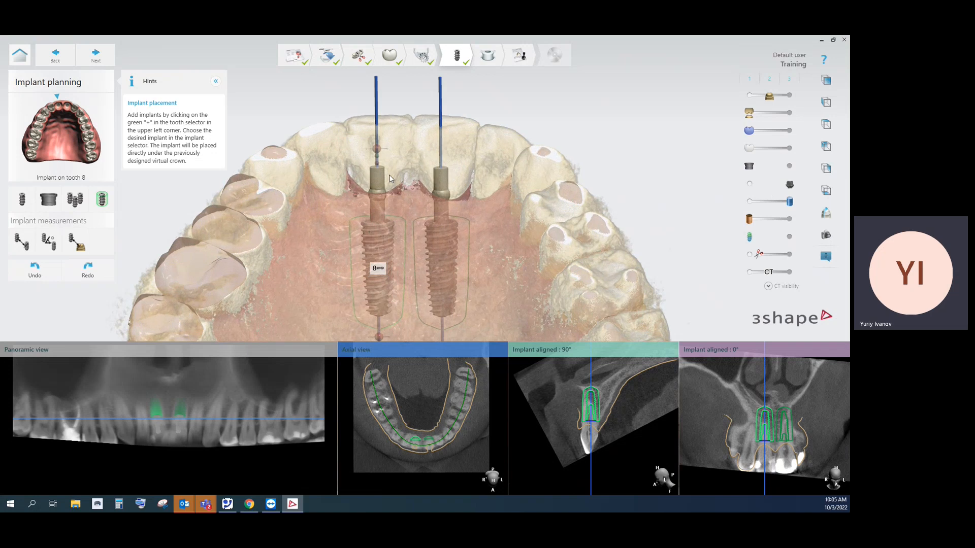
pyautogui.scroll(2, 390, 176)
pyautogui.moveTo(382, 157); pyautogui.dragTo(378, 89)
pyautogui.scroll(-4, 409, 167)
pyautogui.moveTo(409, 172); pyautogui.dragTo(378, 179, button='right')
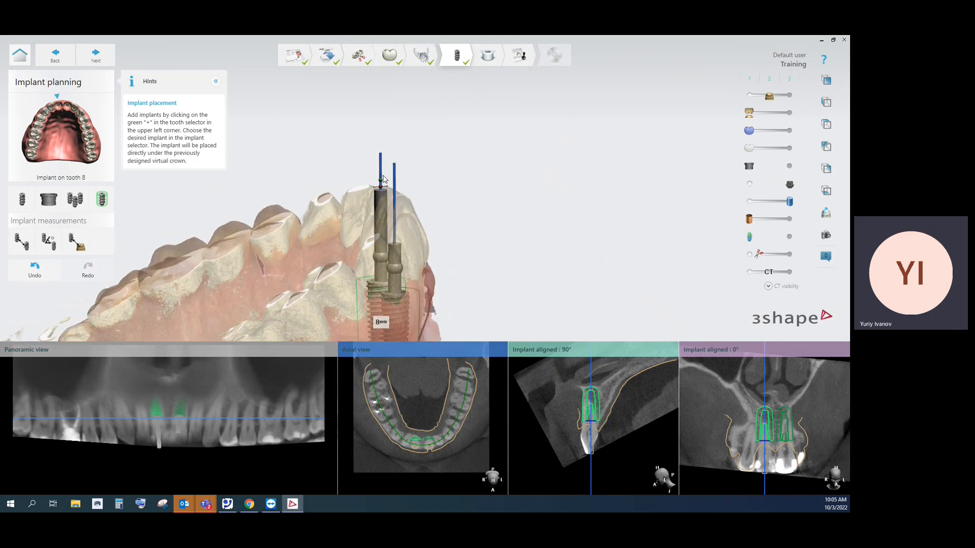
pyautogui.moveTo(382, 181); pyautogui.dragTo(380, 162)
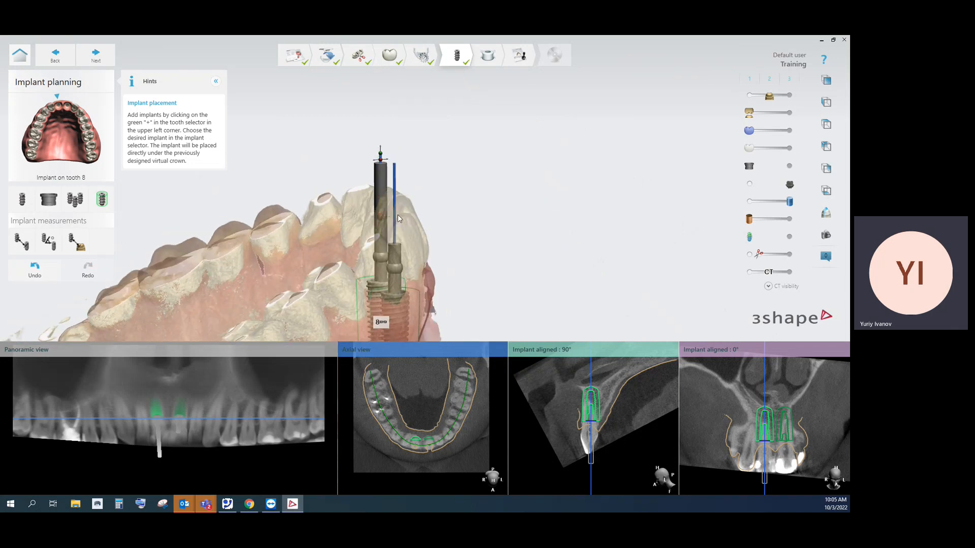
# - Show the virtual crowns at full opacity and hide the upper jaw scan and the CT volume
pyautogui.click(789, 148)
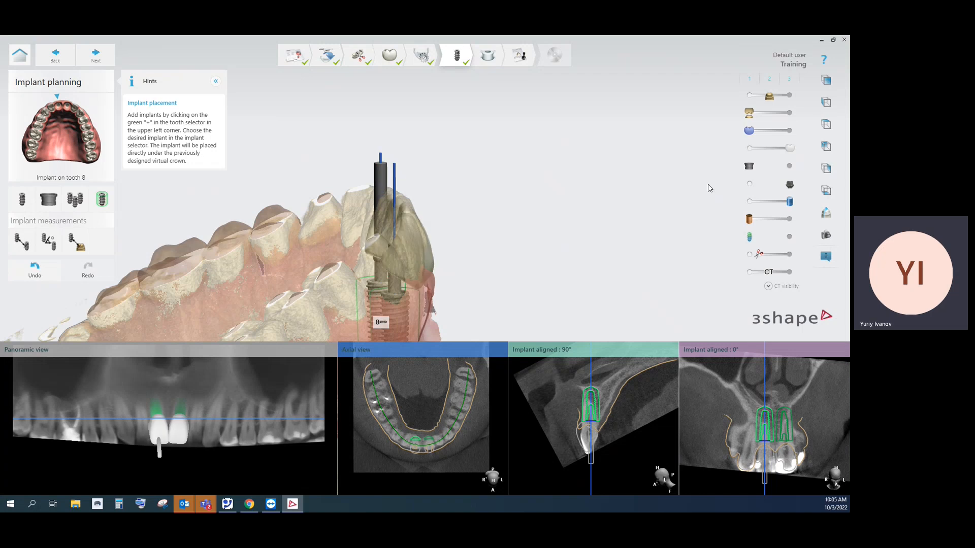
pyautogui.scroll(3, 401, 257)
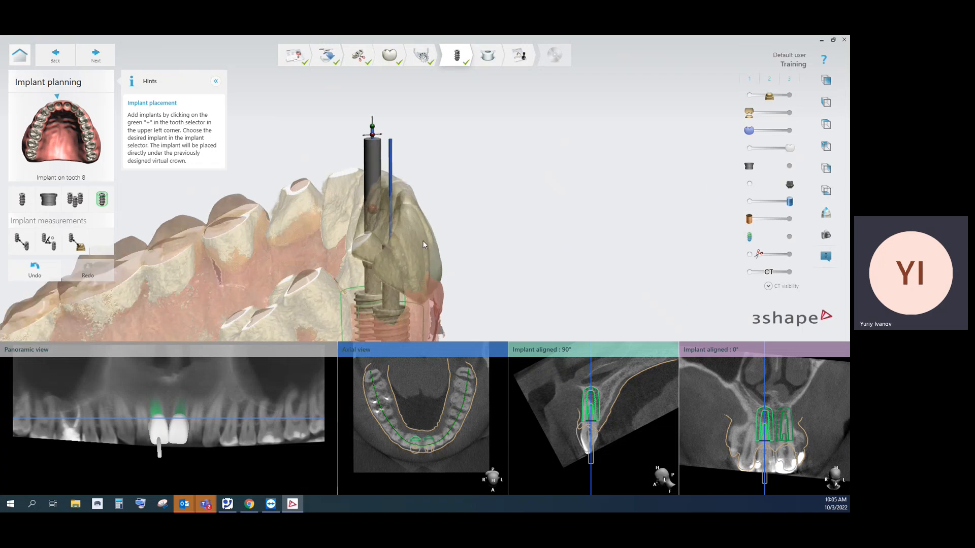
pyautogui.click(749, 95)
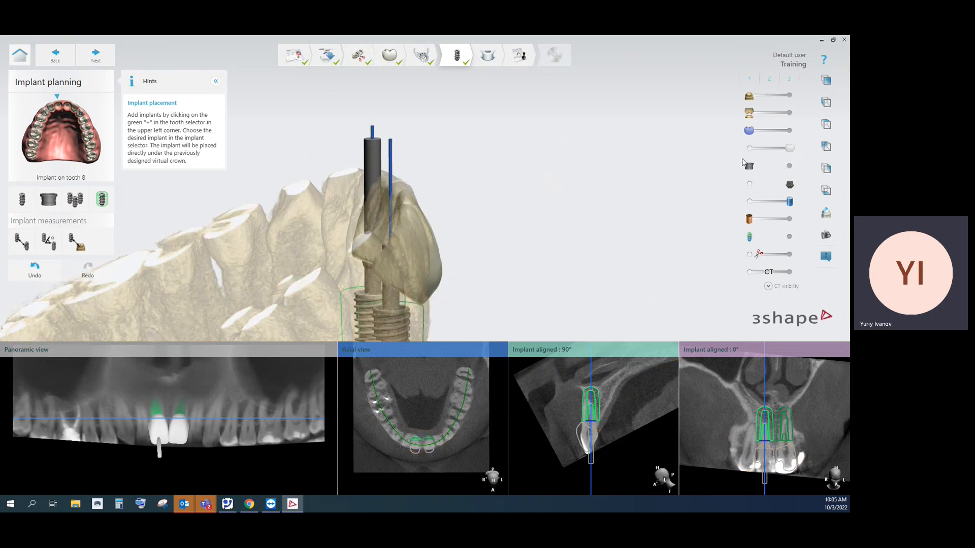
pyautogui.click(749, 273)
# - Tilt the abutment on implant 8 towards the palatal side, away from the implant axis, and check its exit through the crown
pyautogui.moveTo(464, 192)
pyautogui.mouseDown(button='right')
pyautogui.moveTo(414, 224)
pyautogui.moveTo(457, 226)
pyautogui.moveTo(467, 194)
pyautogui.mouseUp(button='right')
pyautogui.moveTo(396, 226); pyautogui.dragTo(416, 209, button='middle')
pyautogui.moveTo(423, 130); pyautogui.dragTo(385, 141)
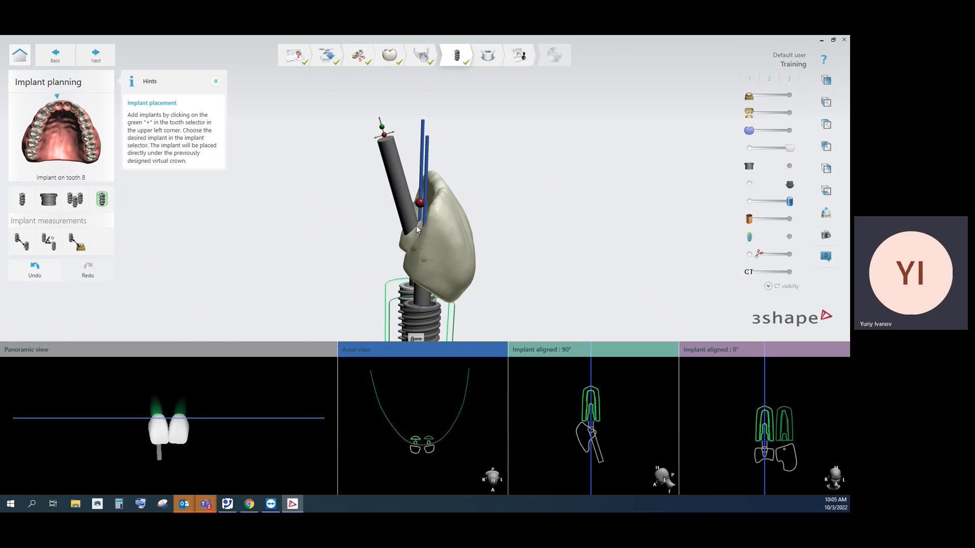
pyautogui.moveTo(407, 239); pyautogui.dragTo(499, 185, button='right')
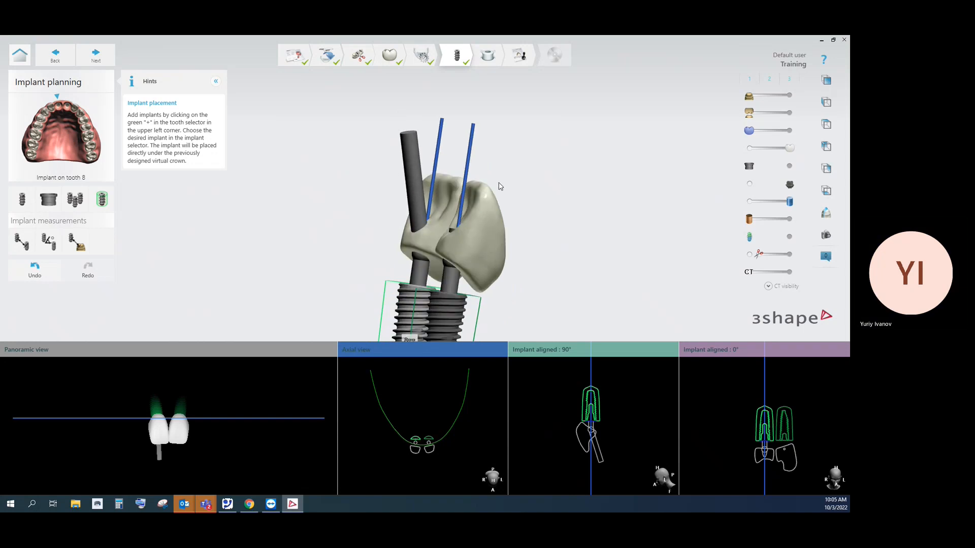
pyautogui.moveTo(689, 189); pyautogui.dragTo(518, 221, button='right')
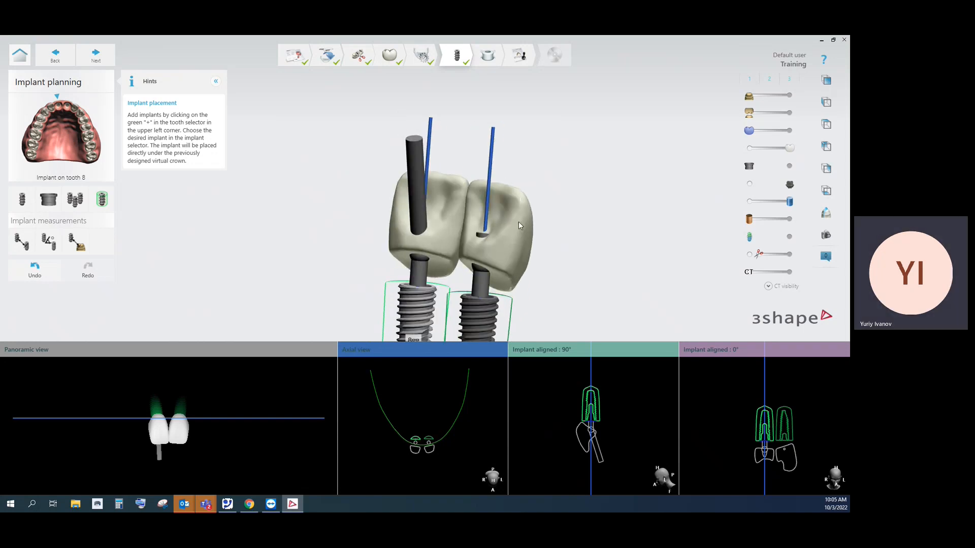
# - Lengthen the abutment on implant 9 along its axis until it projects beyond the virtual crown, and compare both abutments from the side
pyautogui.click(486, 286)
pyautogui.moveTo(486, 212); pyautogui.dragTo(495, 136)
pyautogui.moveTo(496, 136); pyautogui.dragTo(502, 188, button='right')
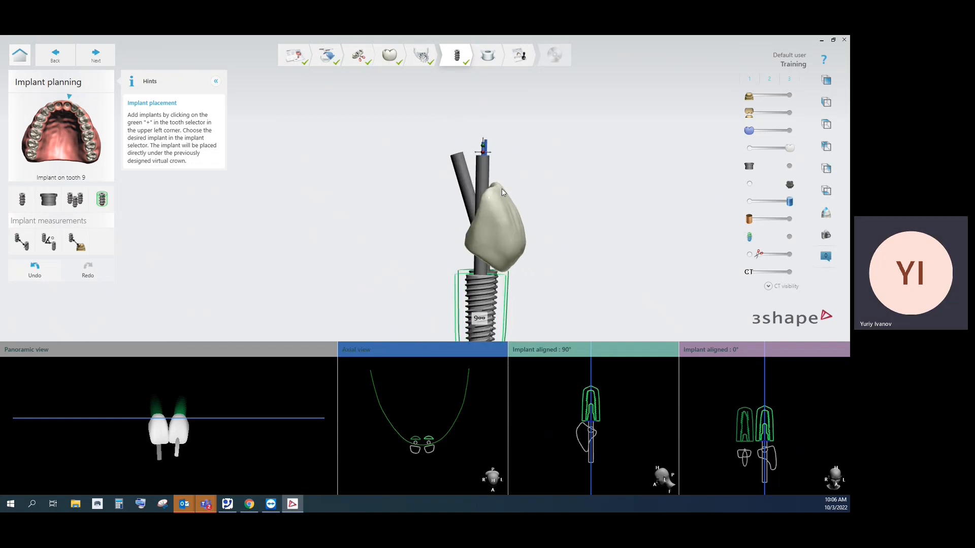
pyautogui.moveTo(611, 206); pyautogui.dragTo(560, 208, button='right')
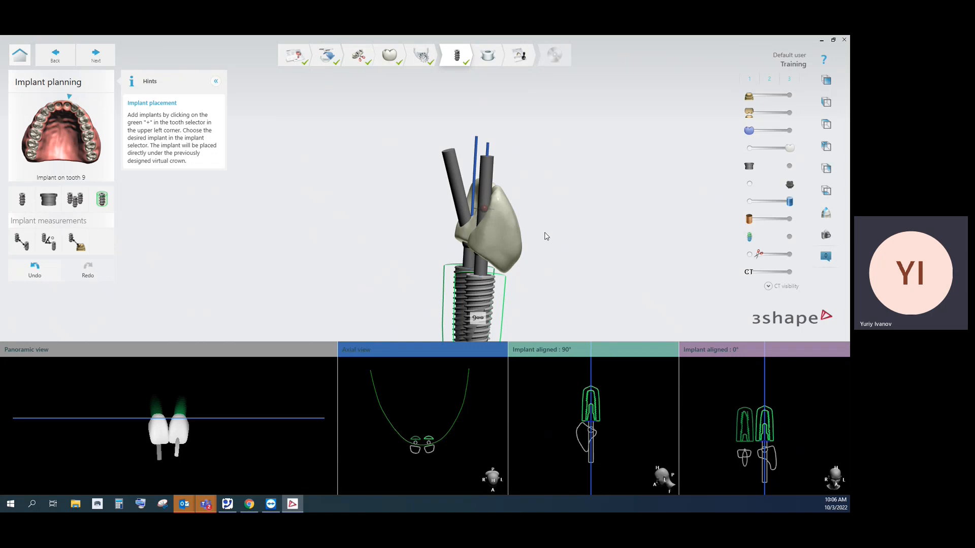
# - Hide the abutments and insertion directions, and briefly display the orange cylinders along both implant axes to inspect them against the crowns
pyautogui.click(749, 184)
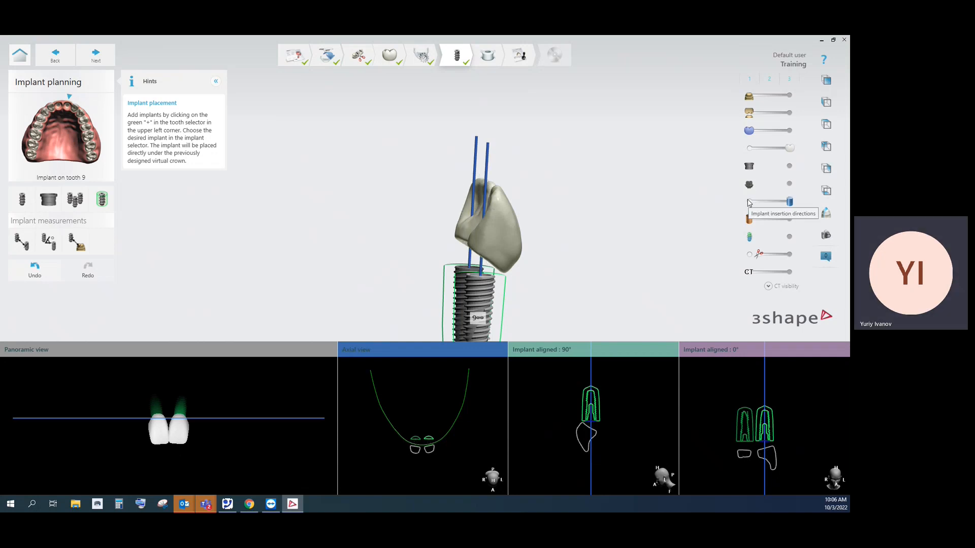
pyautogui.click(747, 202)
pyautogui.click(789, 219)
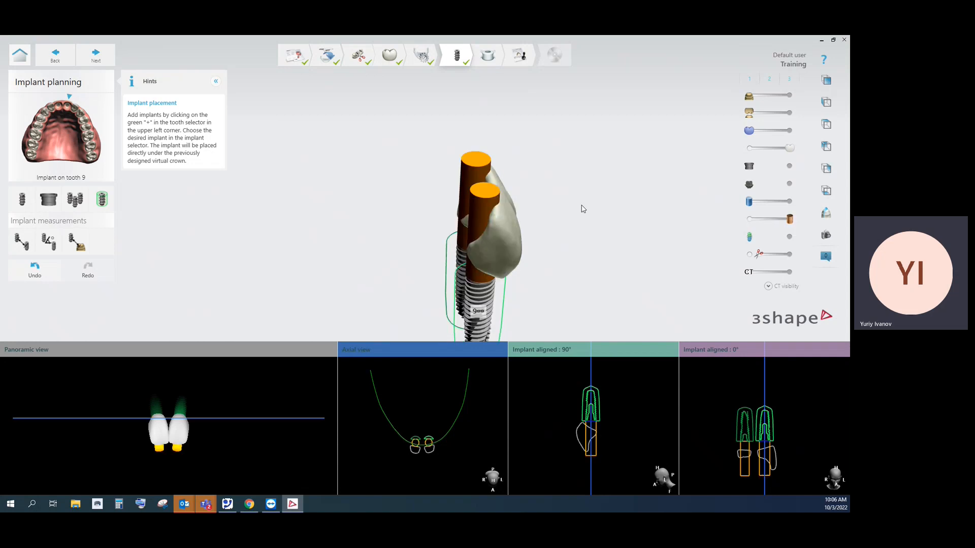
pyautogui.moveTo(583, 208); pyautogui.dragTo(634, 176, button='right')
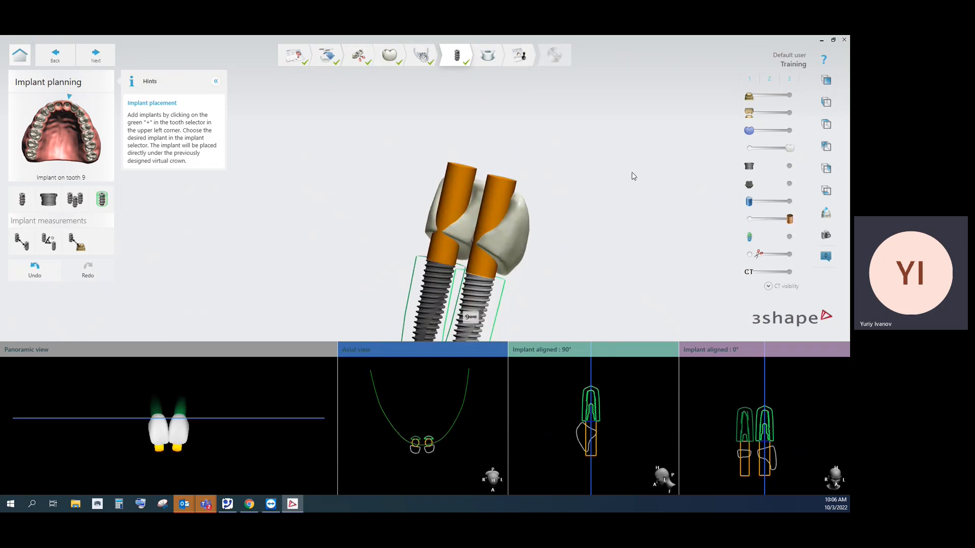
pyautogui.moveTo(548, 235); pyautogui.dragTo(518, 243, button='right')
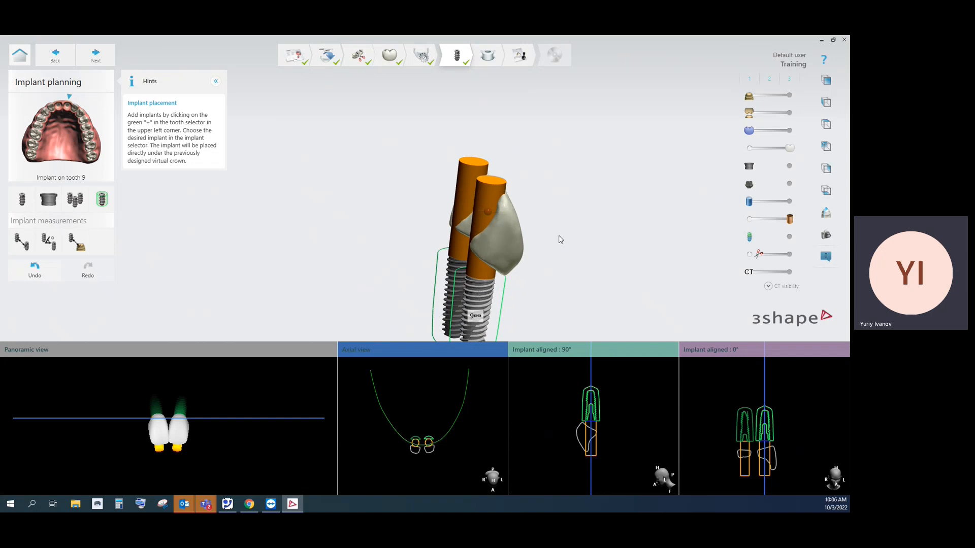
pyautogui.click(750, 221)
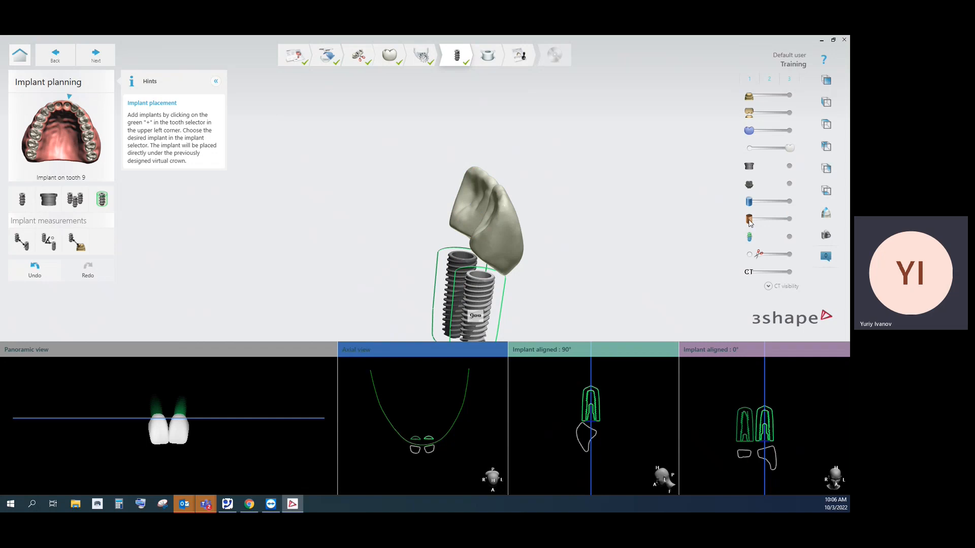
# - Show the colour-coded bone density map on implant 9 and make the CT volume partly visible around it
pyautogui.click(787, 237)
pyautogui.scroll(-1, 562, 227)
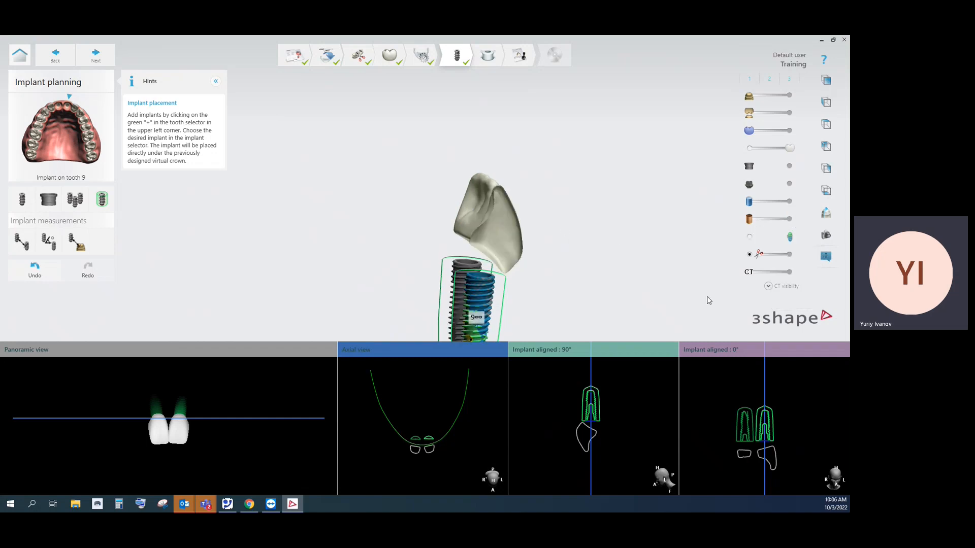
pyautogui.scroll(-1, 558, 285)
pyautogui.moveTo(557, 284); pyautogui.dragTo(484, 195, button='middle')
pyautogui.moveTo(484, 195); pyautogui.dragTo(453, 216, button='right')
pyautogui.moveTo(760, 277); pyautogui.dragTo(769, 274)
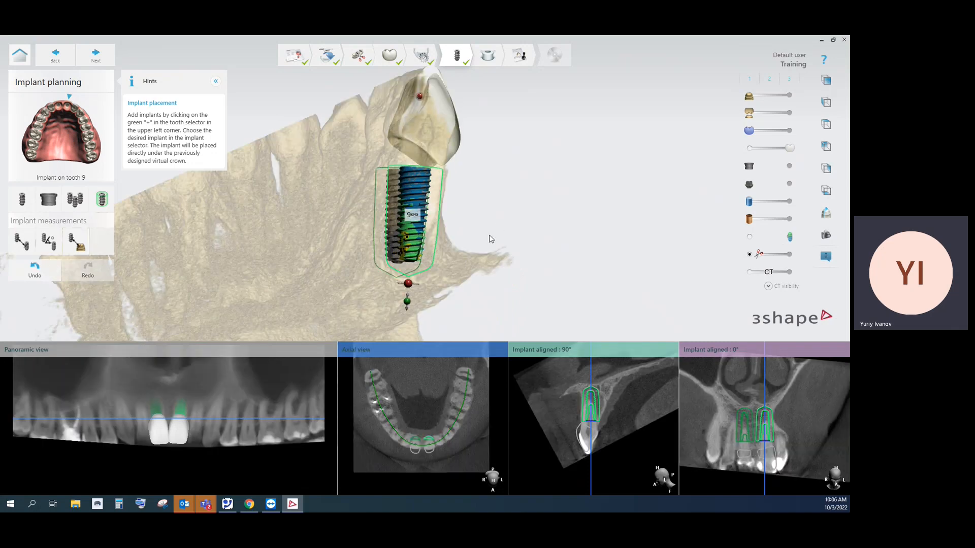
# - Examine the bone density colours along the full length of implant 9 from several angles
pyautogui.moveTo(420, 222); pyautogui.dragTo(408, 209, button='right')
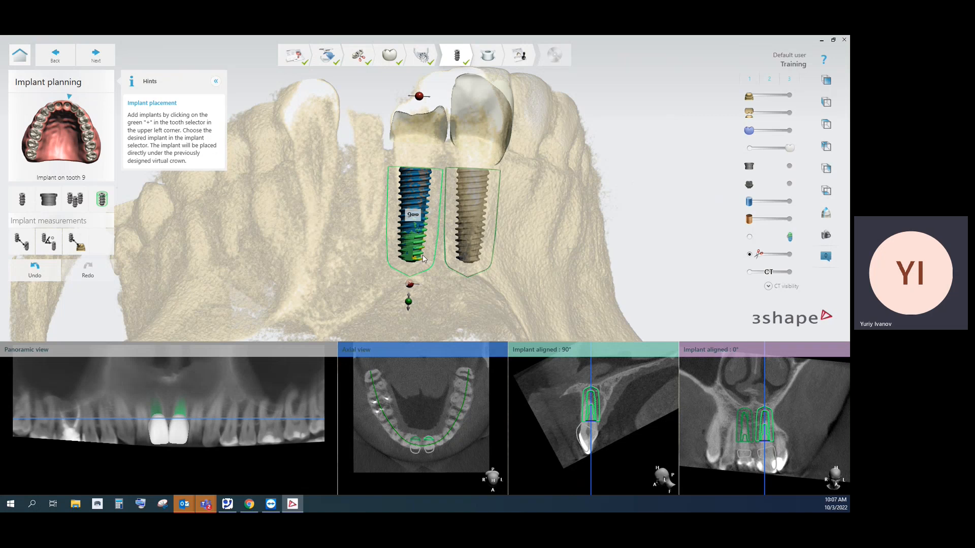
pyautogui.moveTo(413, 246); pyautogui.dragTo(433, 245, button='right')
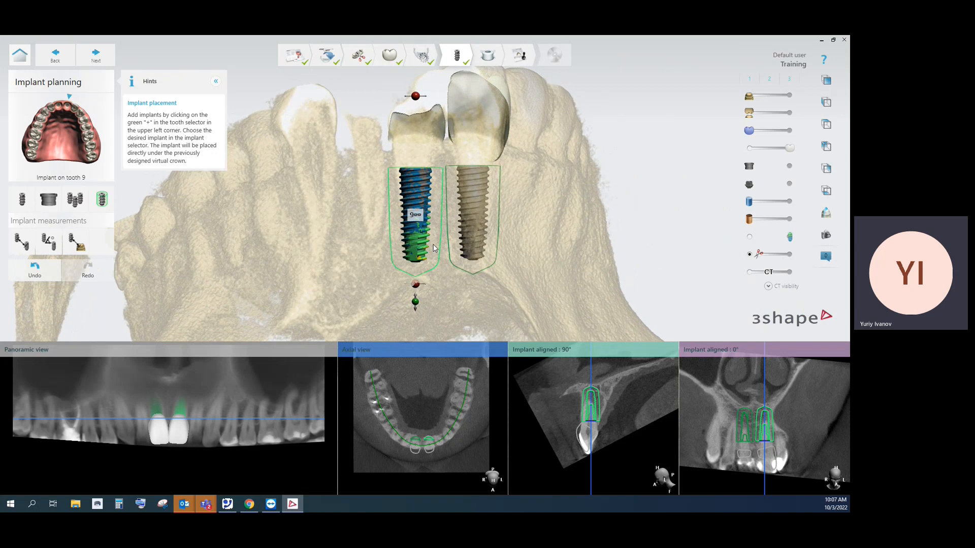
pyautogui.scroll(2, 440, 226)
pyautogui.moveTo(440, 219); pyautogui.dragTo(417, 235, button='middle')
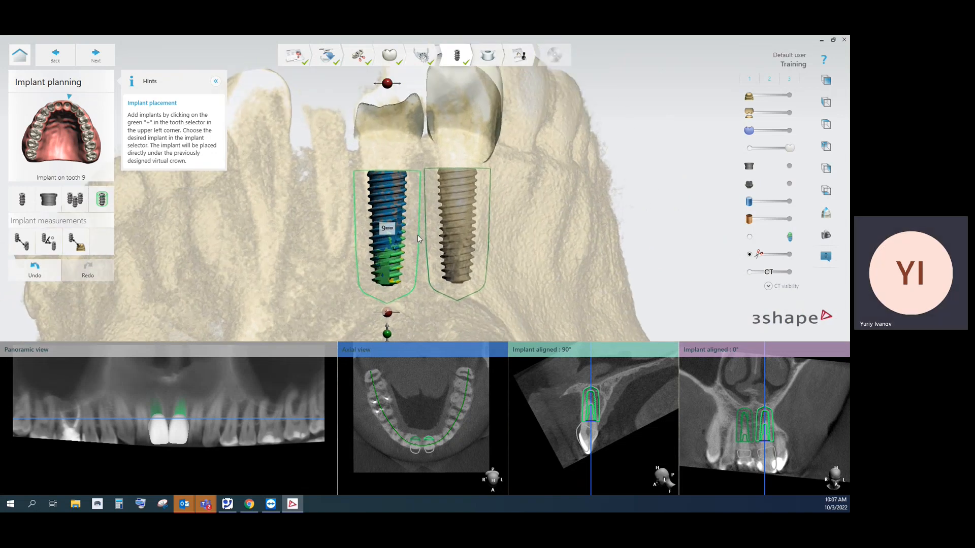
pyautogui.moveTo(418, 235); pyautogui.dragTo(356, 231, button='right')
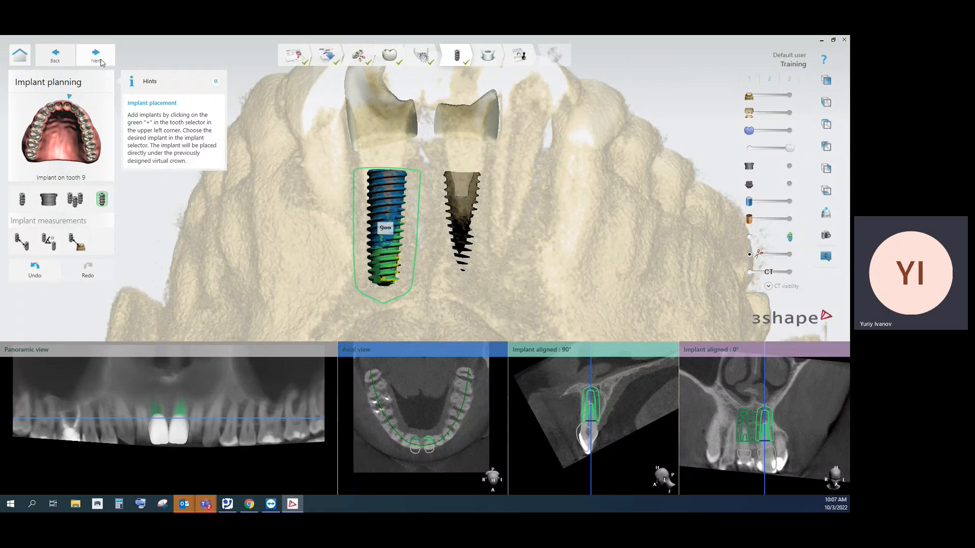
# - Proceed to the surgical guide stage and show the upper jaw scan at full opacity beneath the sleeves
pyautogui.click(99, 61)
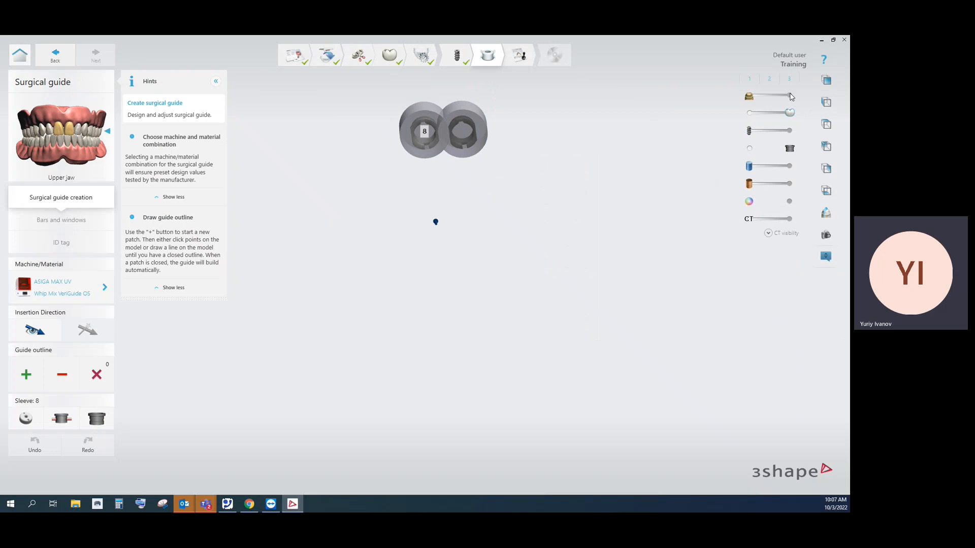
pyautogui.click(790, 96)
pyautogui.moveTo(471, 152); pyautogui.dragTo(464, 276, button='middle')
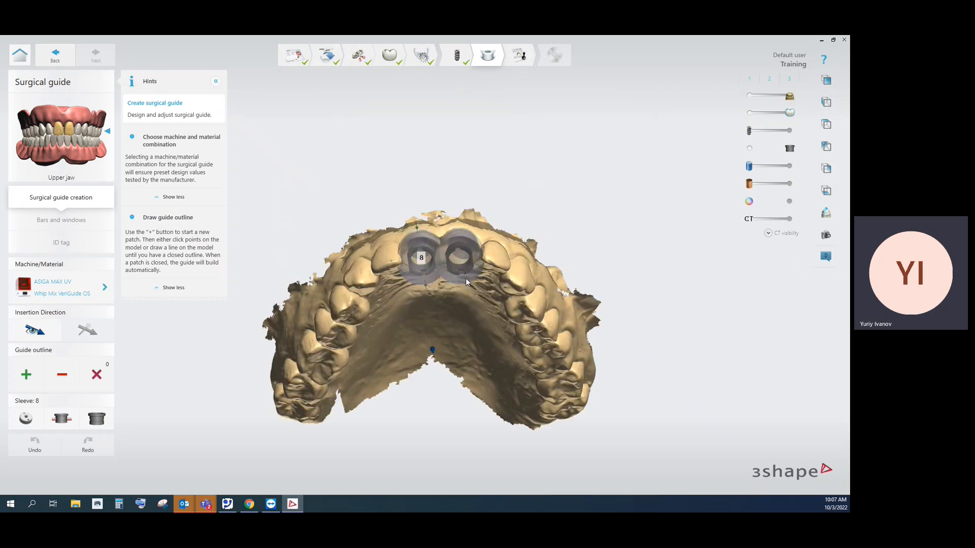
pyautogui.scroll(1, 462, 277)
pyautogui.moveTo(455, 286); pyautogui.dragTo(442, 161, button='right')
pyautogui.scroll(3, 421, 246)
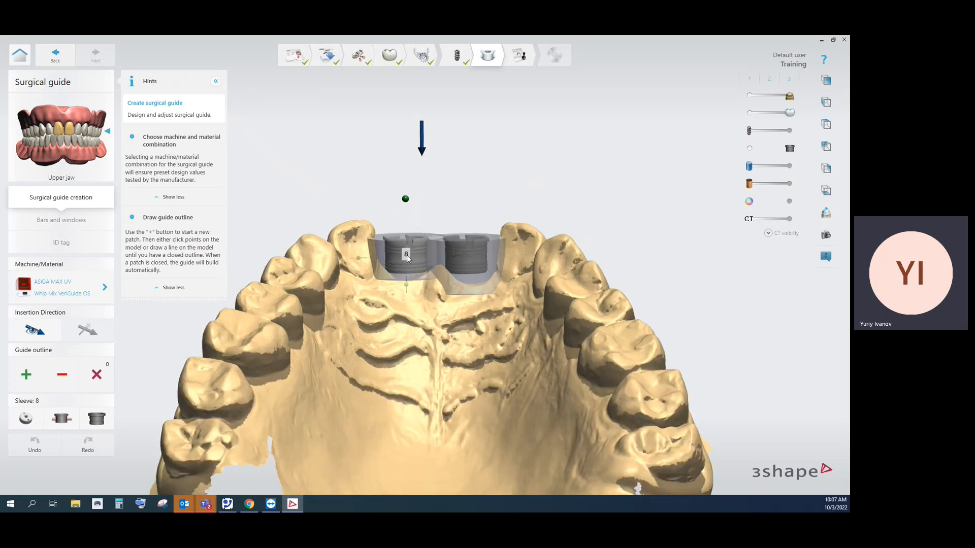
# - Select the sleeve on tooth 9 and inspect both sleeves from the occlusal and palatal sides
pyautogui.click(472, 258)
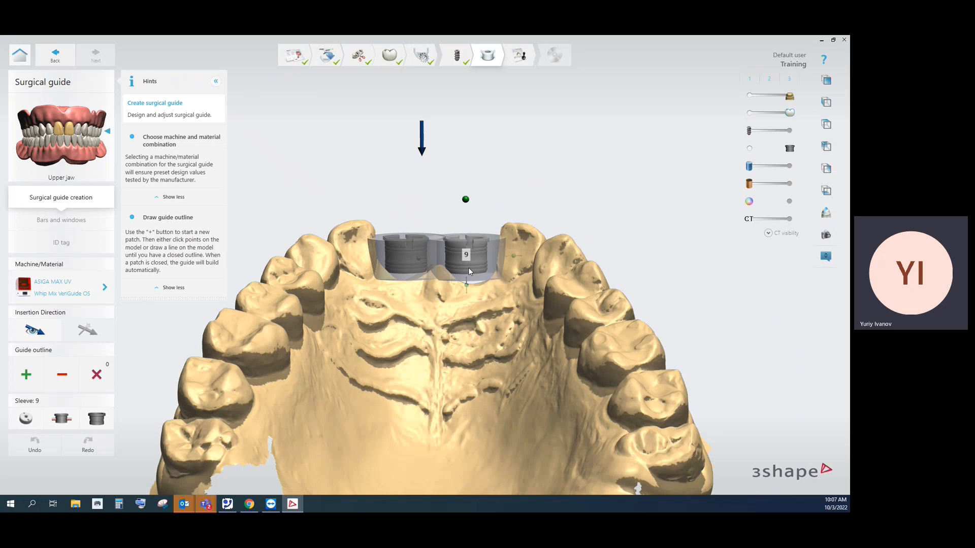
pyautogui.moveTo(454, 208); pyautogui.dragTo(463, 294, button='right')
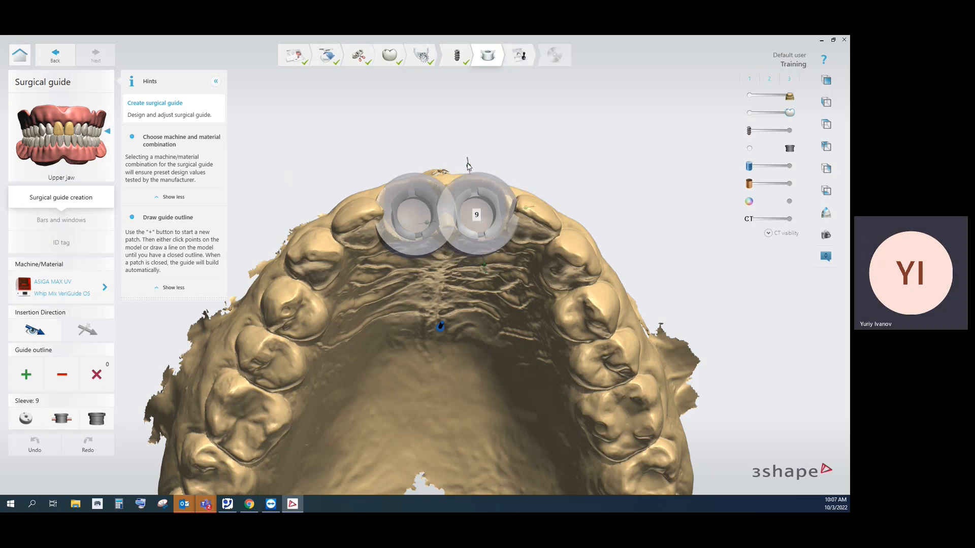
pyautogui.moveTo(490, 350); pyautogui.dragTo(483, 268, button='right')
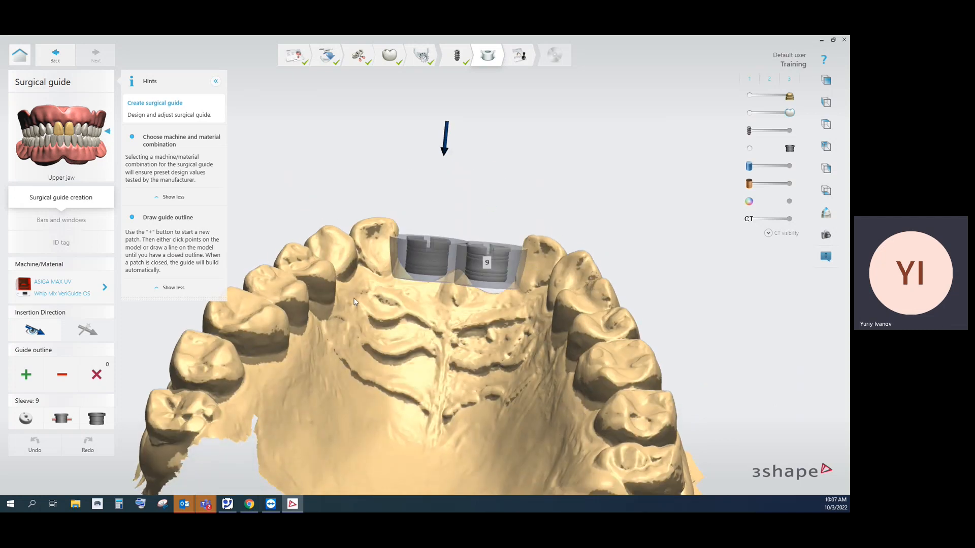
# - Review the guide's machine and material settings for the ASIGA MAX UV with Whip Mix VeriGuide OS
pyautogui.click(94, 287)
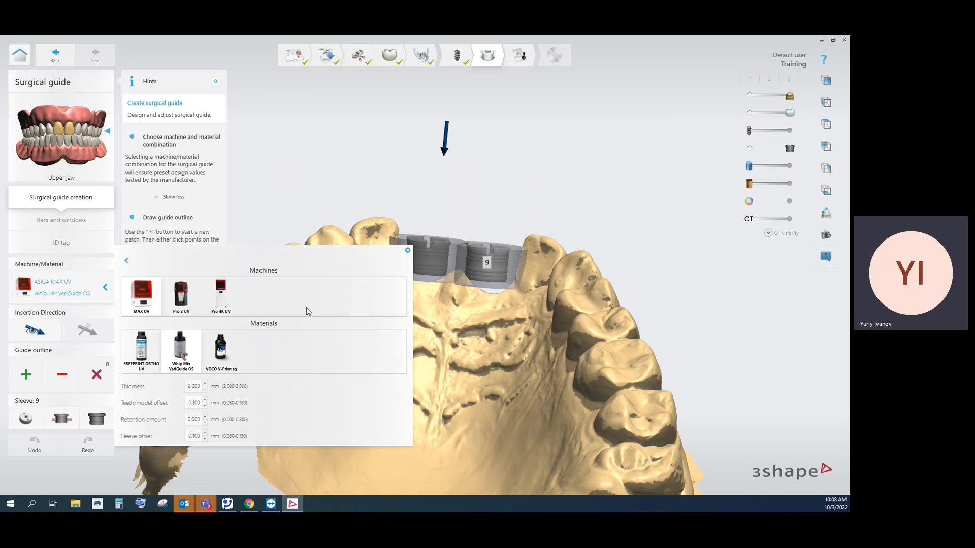
pyautogui.click(408, 251)
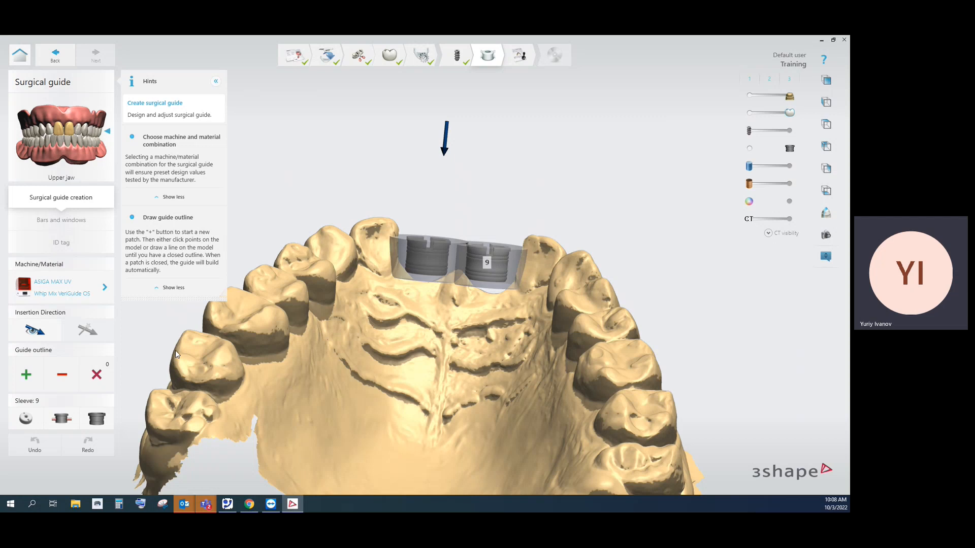
pyautogui.click(93, 287)
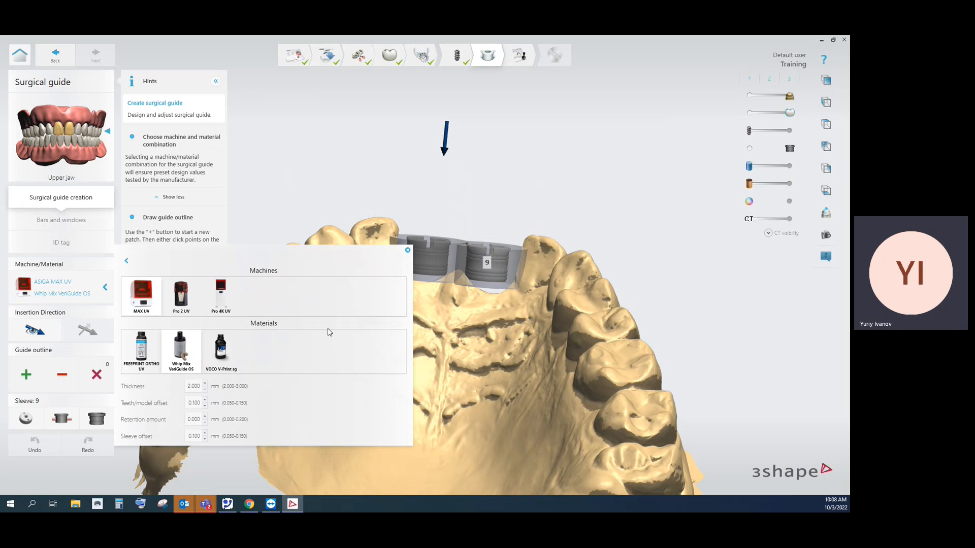
pyautogui.click(408, 251)
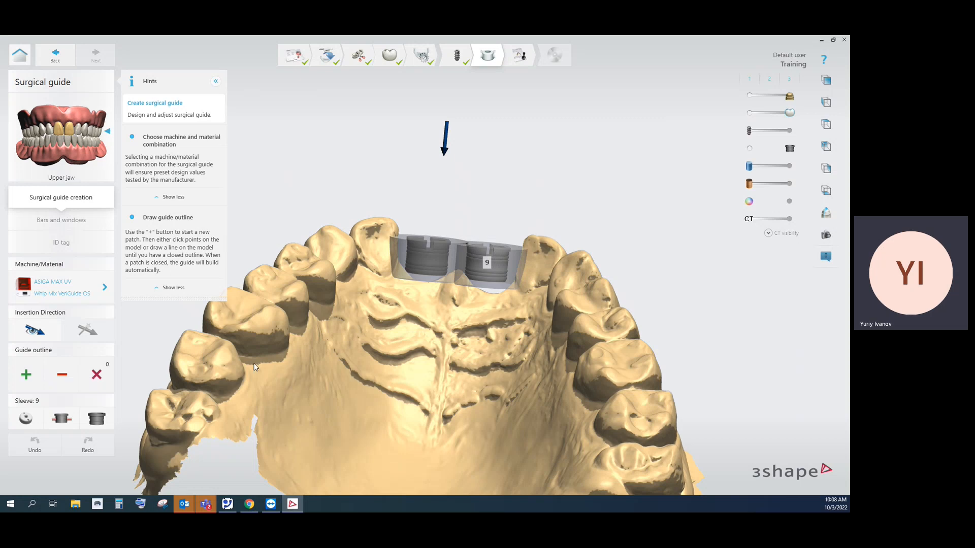
# - Start a guide outline patch beside the sleeve on tooth 8 and draw it along the palatal side of teeth 7, 6 and 5
pyautogui.moveTo(491, 207); pyautogui.dragTo(382, 355, button='right')
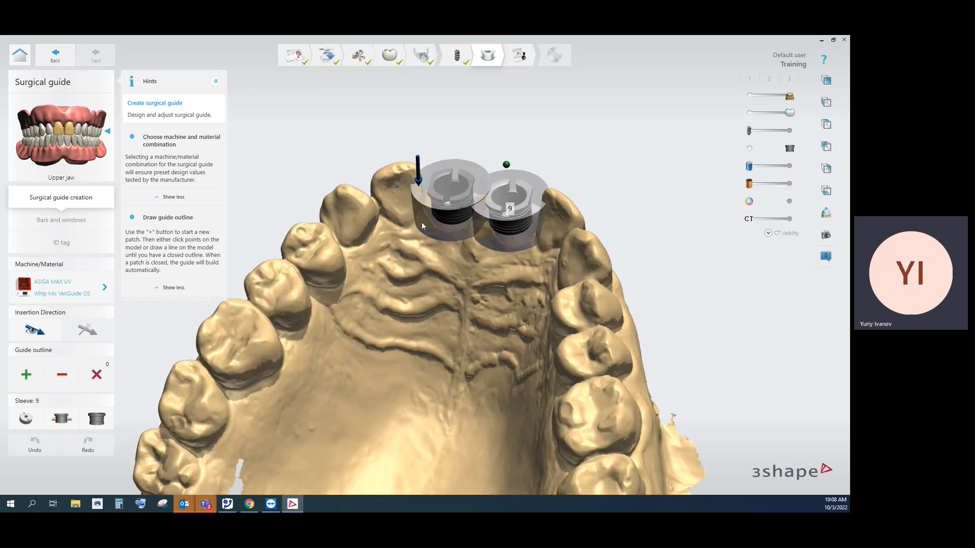
pyautogui.scroll(4, 420, 222)
pyautogui.moveTo(420, 230); pyautogui.dragTo(440, 225, button='middle')
pyautogui.scroll(1, 443, 225)
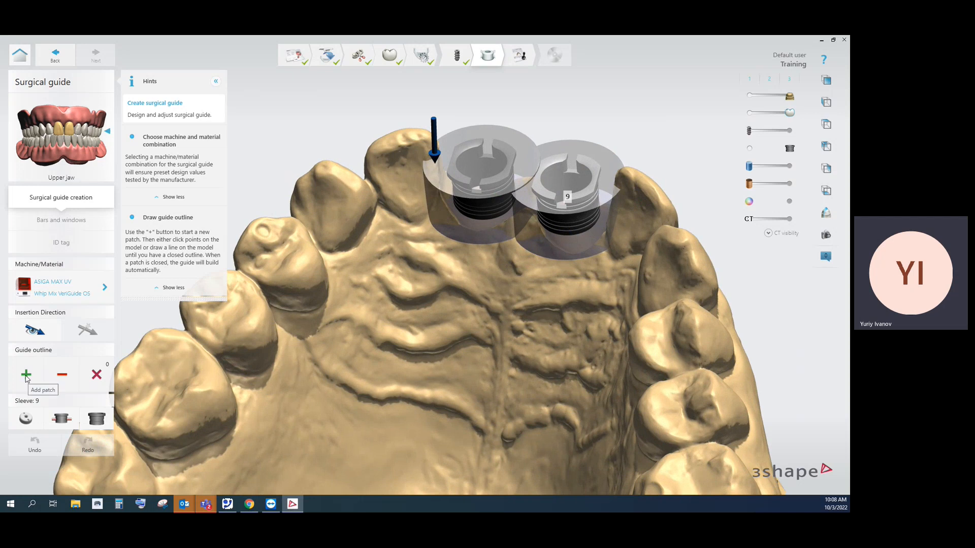
pyautogui.click(26, 375)
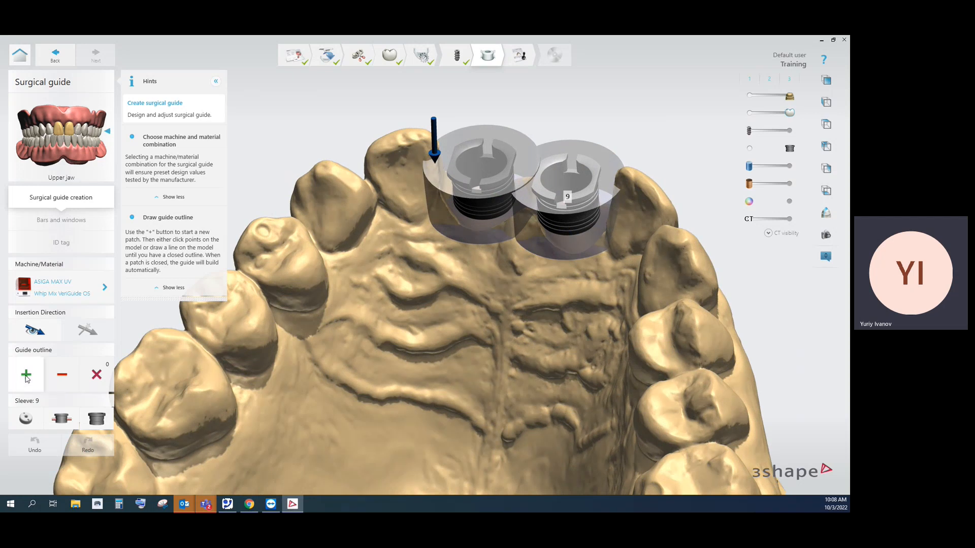
pyautogui.click(455, 248)
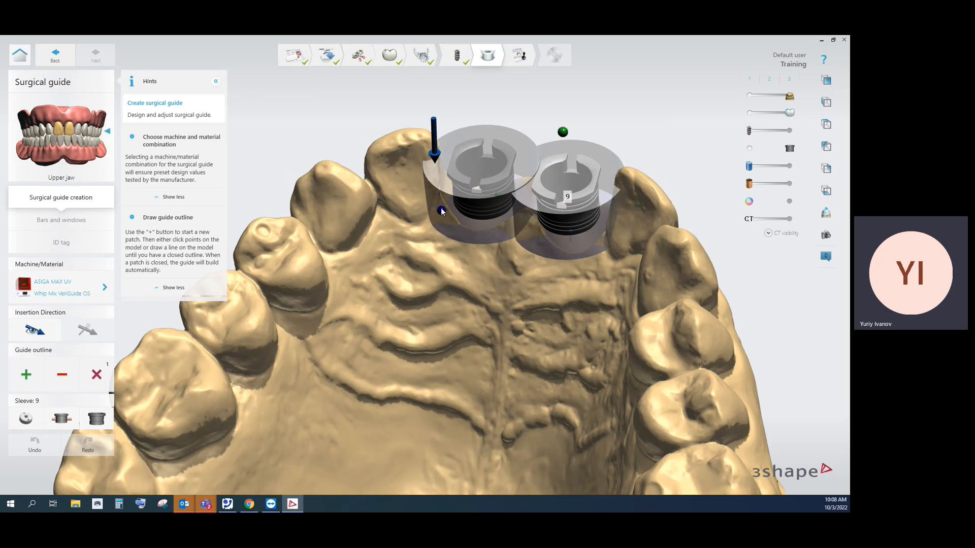
pyautogui.click(435, 186)
pyautogui.moveTo(428, 203)
pyautogui.mouseDown()
pyautogui.moveTo(374, 214)
pyautogui.moveTo(347, 252)
pyautogui.moveTo(323, 250)
pyautogui.mouseUp()
pyautogui.moveTo(328, 252); pyautogui.dragTo(329, 255, button='right')
pyautogui.moveTo(329, 258)
pyautogui.mouseDown()
pyautogui.moveTo(307, 302)
pyautogui.moveTo(258, 292)
pyautogui.mouseUp()
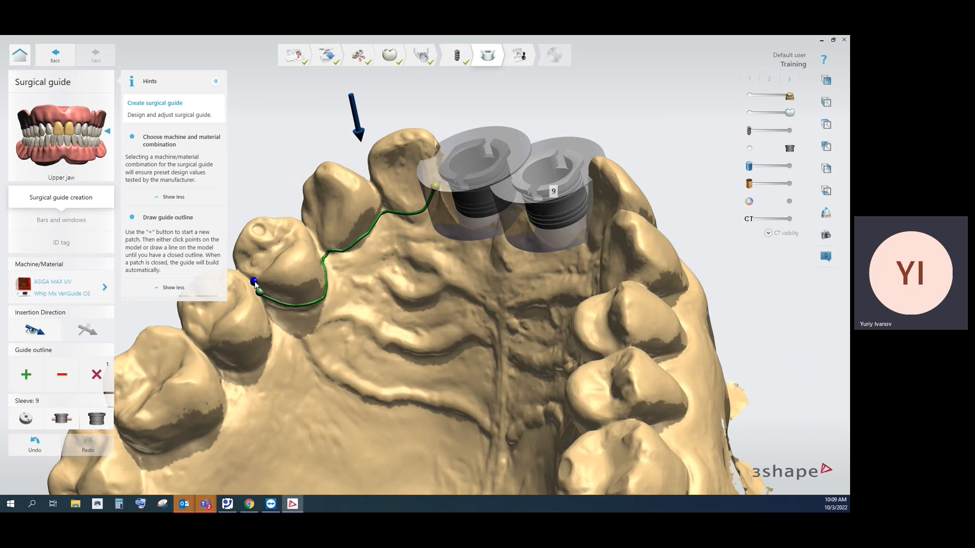
# - Carry the guide outline around the back of tooth 5, along the facial side of teeth 5 to 7, and close the patch
pyautogui.moveTo(256, 283); pyautogui.dragTo(438, 287, button='right')
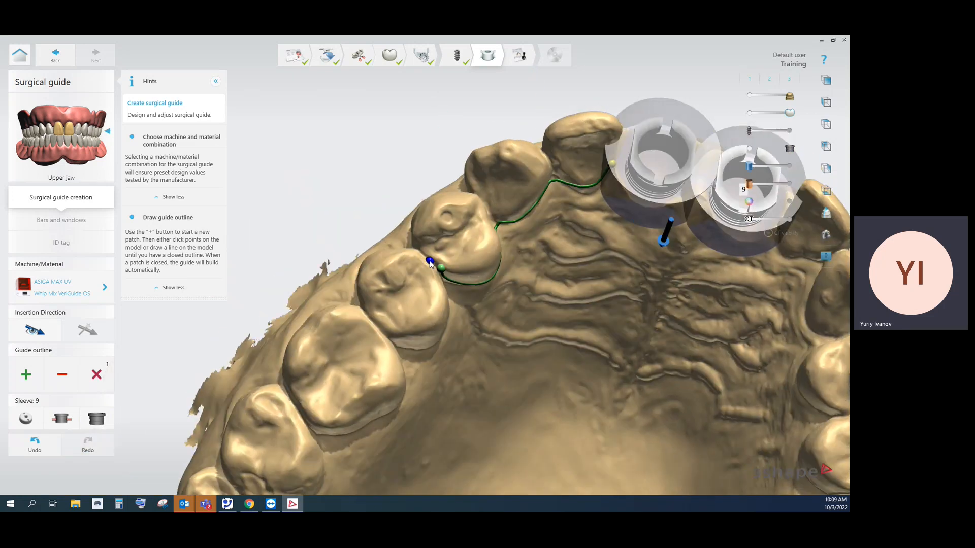
pyautogui.click(418, 248)
pyautogui.moveTo(421, 251); pyautogui.dragTo(485, 282, button='right')
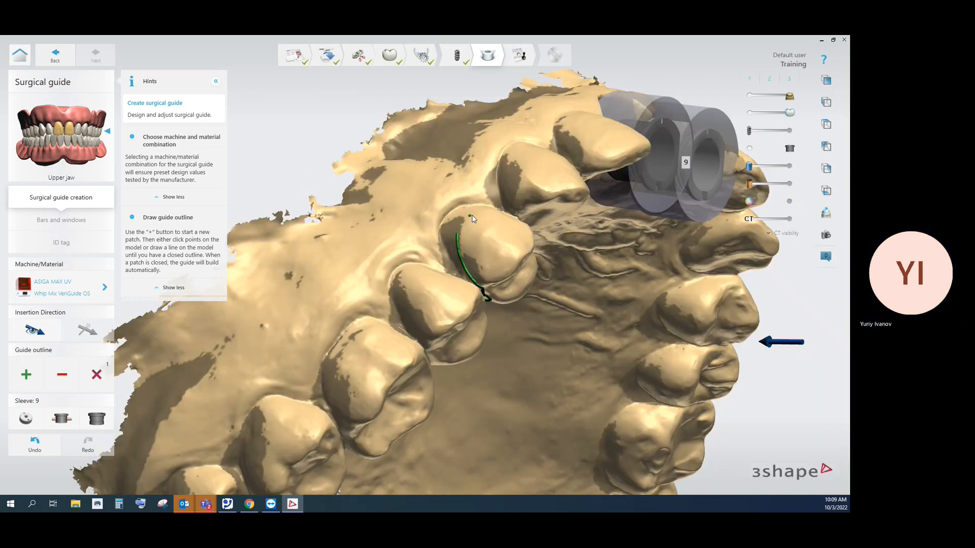
pyautogui.moveTo(460, 235)
pyautogui.mouseDown(button='right')
pyautogui.moveTo(487, 263)
pyautogui.moveTo(510, 257)
pyautogui.mouseUp(button='right')
pyautogui.moveTo(527, 242)
pyautogui.mouseDown()
pyautogui.moveTo(527, 202)
pyautogui.moveTo(553, 191)
pyautogui.moveTo(583, 135)
pyautogui.moveTo(599, 127)
pyautogui.moveTo(631, 148)
pyautogui.mouseUp()
pyautogui.moveTo(631, 147); pyautogui.dragTo(482, 178, button='right')
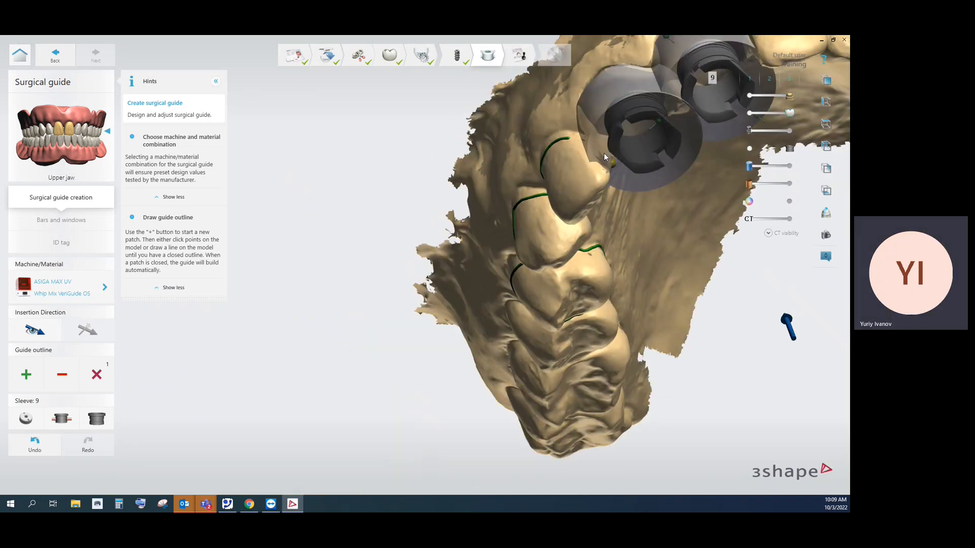
pyautogui.click(605, 149)
pyautogui.moveTo(606, 149); pyautogui.dragTo(553, 138, button='right')
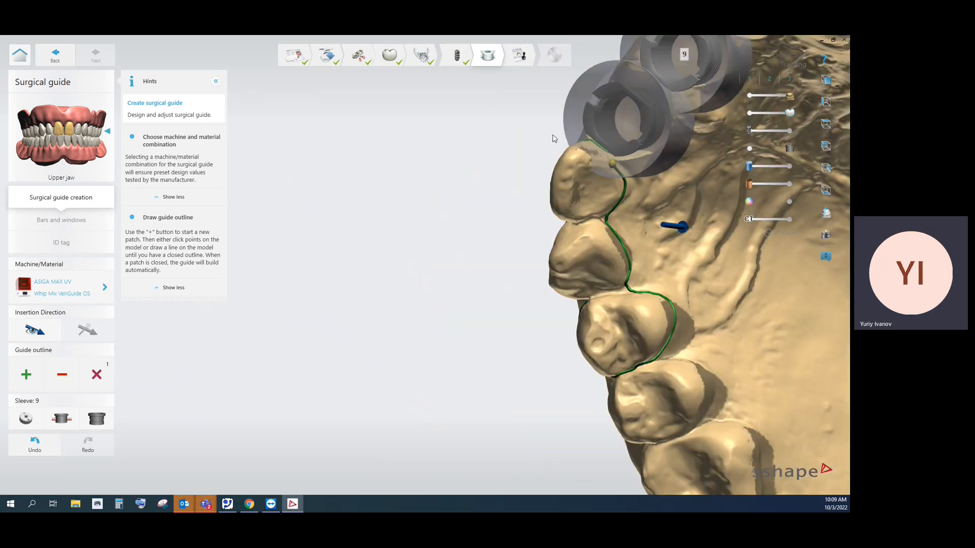
pyautogui.click(612, 164)
# - Reshape the first patch's palatal outline closer to the gum line along teeth 7, 6 and 5
pyautogui.moveTo(628, 165); pyautogui.dragTo(459, 226, button='middle')
pyautogui.scroll(2, 458, 226)
pyautogui.moveTo(458, 226); pyautogui.dragTo(404, 225, button='right')
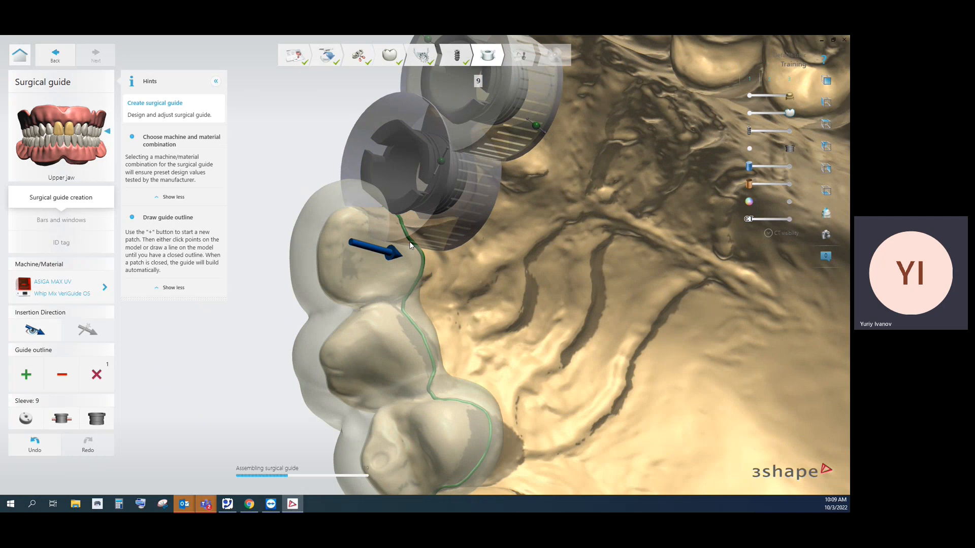
pyautogui.moveTo(428, 254); pyautogui.dragTo(424, 282)
pyautogui.moveTo(404, 294); pyautogui.dragTo(346, 186, button='right')
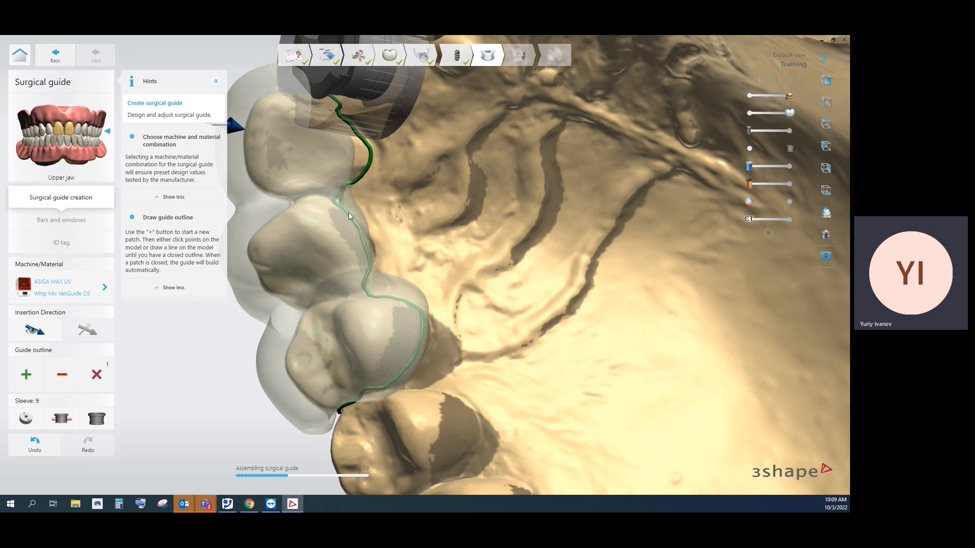
pyautogui.moveTo(367, 270); pyautogui.dragTo(359, 291, button='right')
pyautogui.moveTo(349, 281); pyautogui.dragTo(350, 295)
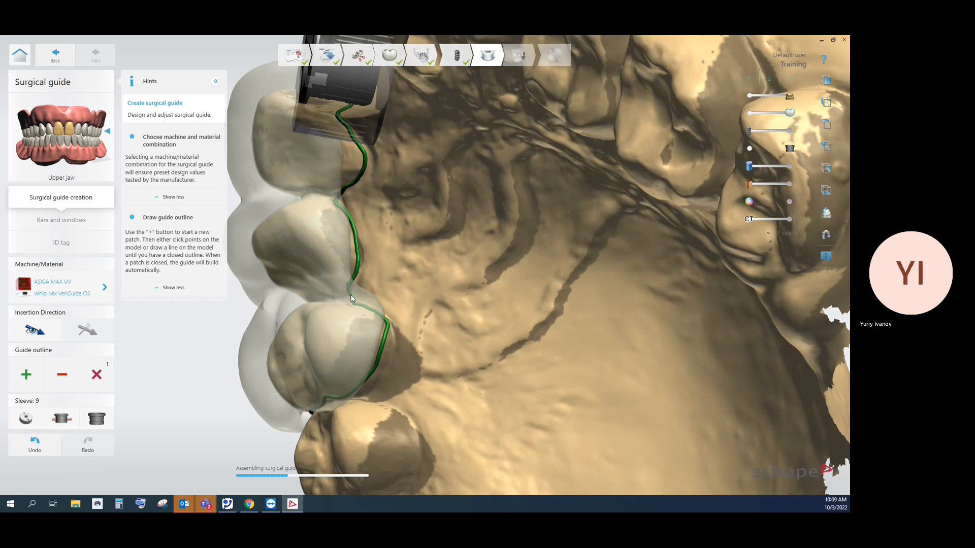
pyautogui.moveTo(377, 362); pyautogui.dragTo(385, 364)
pyautogui.moveTo(385, 363); pyautogui.dragTo(416, 226, button='right')
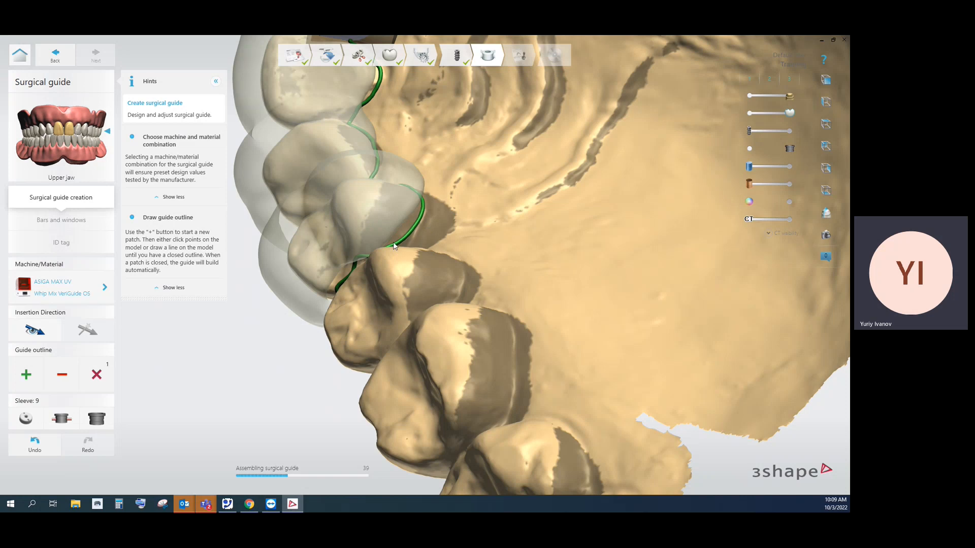
# - Redraw the first patch's facial outline along the gum line of teeth 7, 6 and 5
pyautogui.moveTo(393, 241); pyautogui.dragTo(342, 241, button='right')
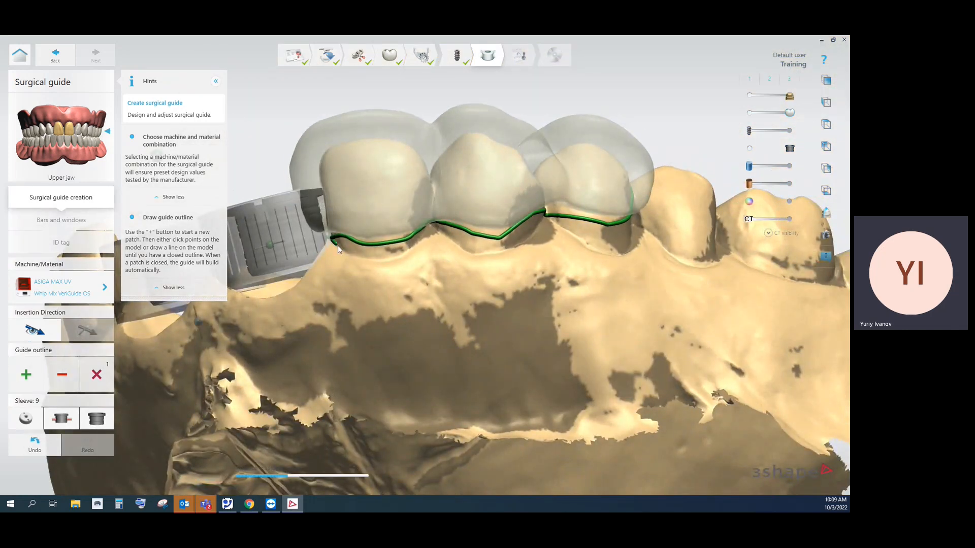
pyautogui.moveTo(337, 245)
pyautogui.mouseDown()
pyautogui.moveTo(379, 258)
pyautogui.moveTo(413, 245)
pyautogui.moveTo(433, 223)
pyautogui.mouseUp()
pyautogui.moveTo(443, 227); pyautogui.dragTo(415, 232, button='right')
pyautogui.moveTo(427, 224)
pyautogui.mouseDown()
pyautogui.moveTo(447, 245)
pyautogui.moveTo(511, 240)
pyautogui.moveTo(540, 212)
pyautogui.mouseUp()
pyautogui.moveTo(541, 221); pyautogui.dragTo(511, 232, button='right')
pyautogui.moveTo(538, 216); pyautogui.dragTo(597, 257)
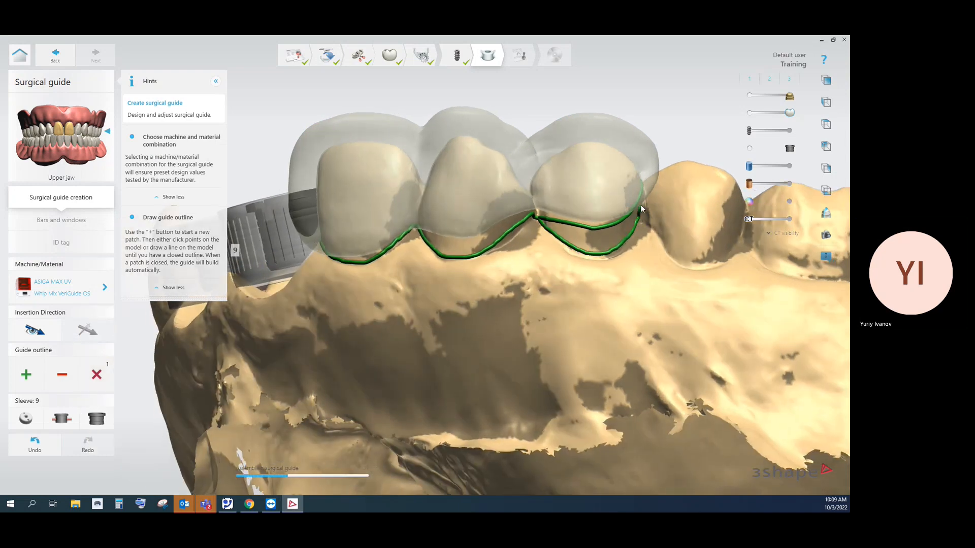
pyautogui.moveTo(644, 193)
pyautogui.mouseDown(button='right')
pyautogui.moveTo(596, 228)
pyautogui.moveTo(621, 222)
pyautogui.moveTo(620, 206)
pyautogui.mouseUp(button='right')
pyautogui.moveTo(586, 233); pyautogui.dragTo(354, 267, button='right')
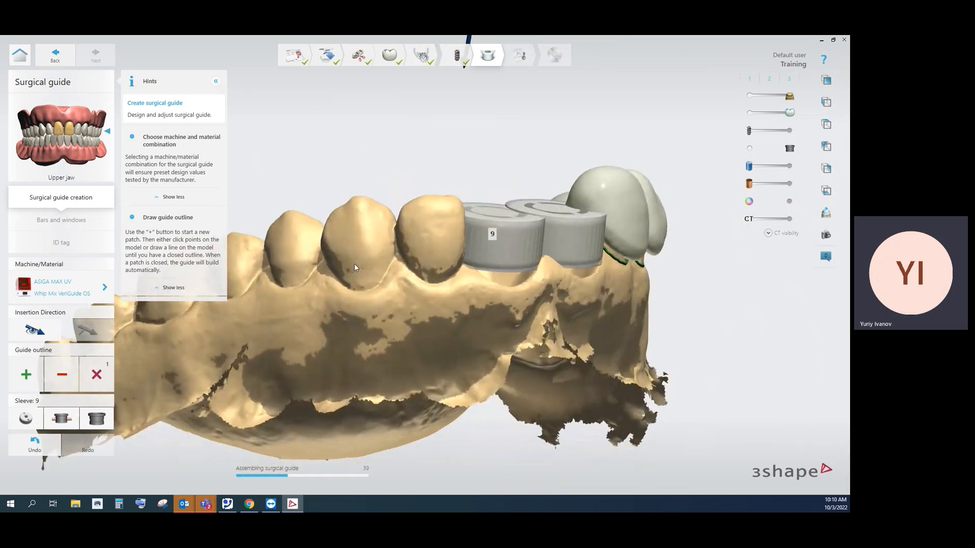
# - Start a second guide outline patch beside the sleeve on tooth 9 and trace it along the facial gum line of teeth 10 and 11
pyautogui.click(26, 375)
pyautogui.moveTo(392, 321); pyautogui.dragTo(397, 323, button='middle')
pyautogui.moveTo(397, 323); pyautogui.dragTo(430, 276, button='right')
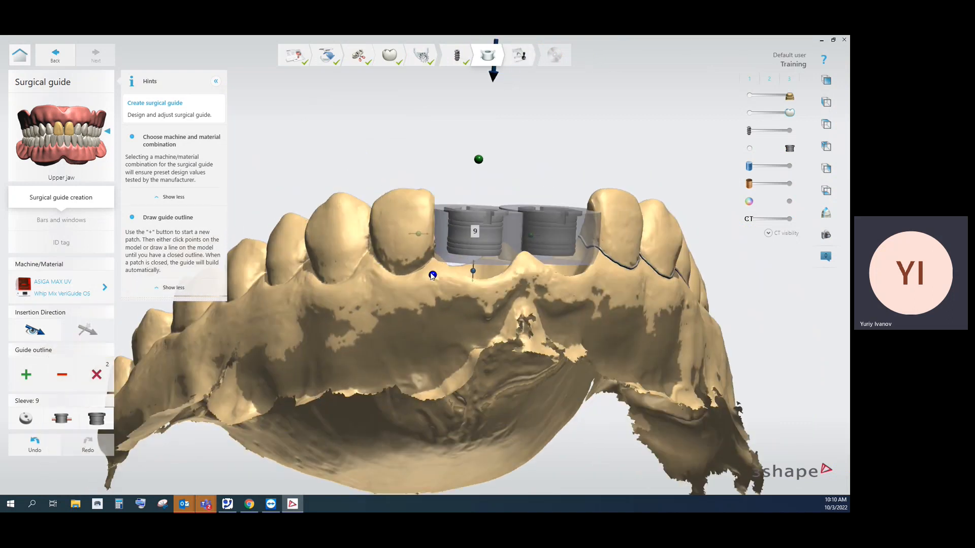
pyautogui.click(426, 260)
pyautogui.click(406, 275)
pyautogui.click(371, 248)
pyautogui.click(355, 266)
pyautogui.click(340, 277)
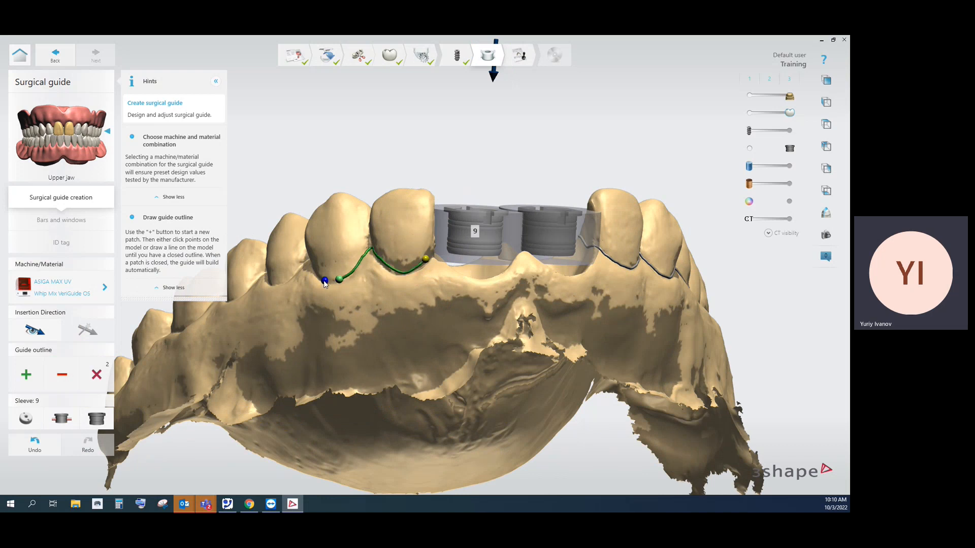
pyautogui.moveTo(324, 279); pyautogui.dragTo(375, 288, button='right')
pyautogui.click(294, 252)
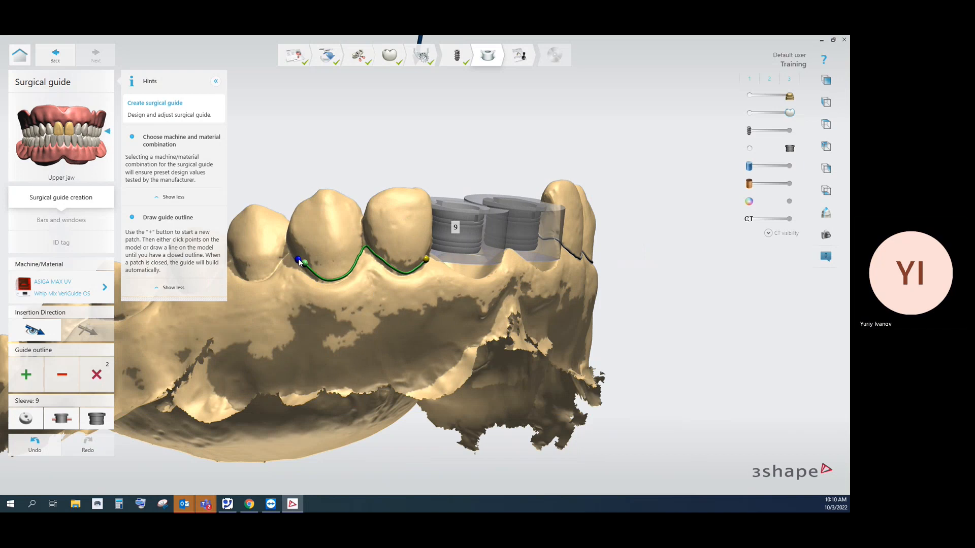
# - Continue the second patch's outline along the facial side of tooth 12 and through the gap behind it
pyautogui.click(279, 264)
pyautogui.click(278, 264)
pyautogui.click(267, 276)
pyautogui.moveTo(258, 293)
pyautogui.mouseDown(button='right')
pyautogui.moveTo(401, 296)
pyautogui.moveTo(470, 311)
pyautogui.moveTo(452, 289)
pyautogui.mouseUp(button='right')
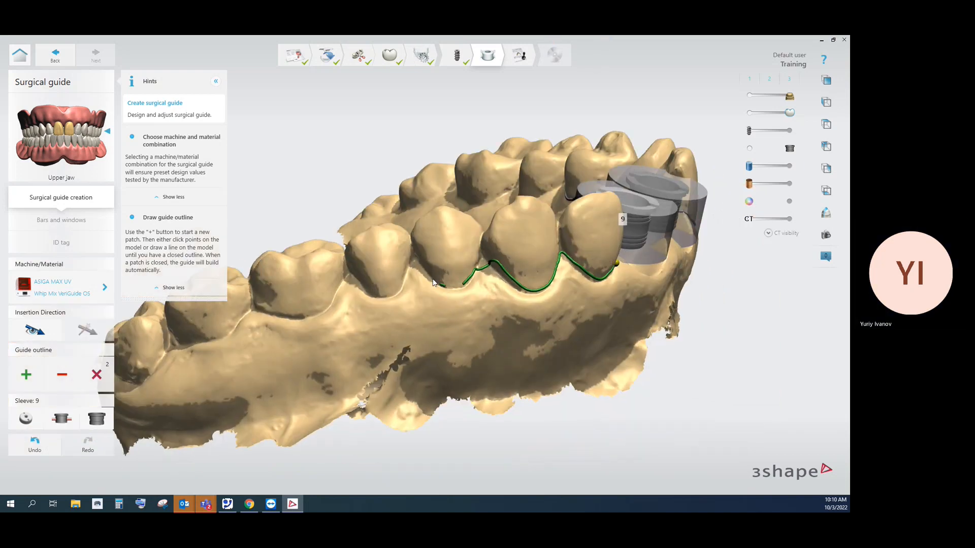
pyautogui.click(422, 265)
pyautogui.moveTo(435, 278); pyautogui.dragTo(450, 349, button='right')
pyautogui.click(437, 306)
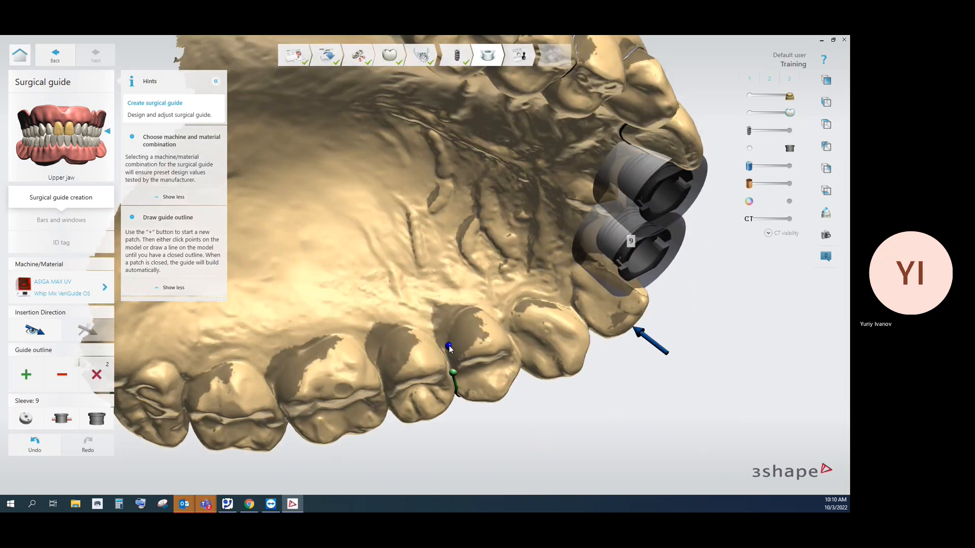
# - Trace the second patch's outline along the palatal side of teeth 12, 11 and 10 and close it at its starting point
pyautogui.click(449, 340)
pyautogui.click(460, 316)
pyautogui.moveTo(507, 326); pyautogui.dragTo(480, 327, button='right')
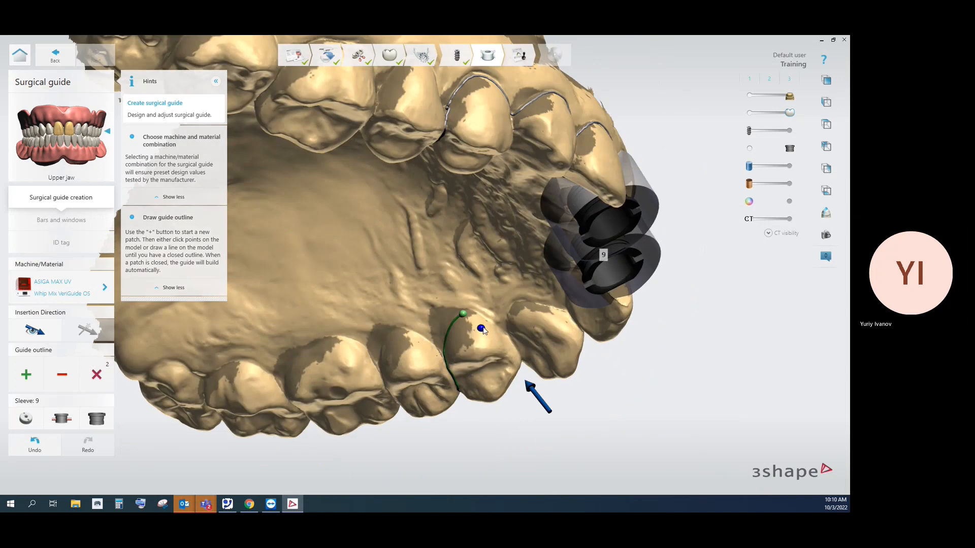
pyautogui.click(492, 325)
pyautogui.moveTo(508, 335)
pyautogui.mouseDown()
pyautogui.moveTo(516, 310)
pyautogui.moveTo(557, 318)
pyautogui.mouseUp()
pyautogui.moveTo(557, 318); pyautogui.dragTo(574, 307, button='right')
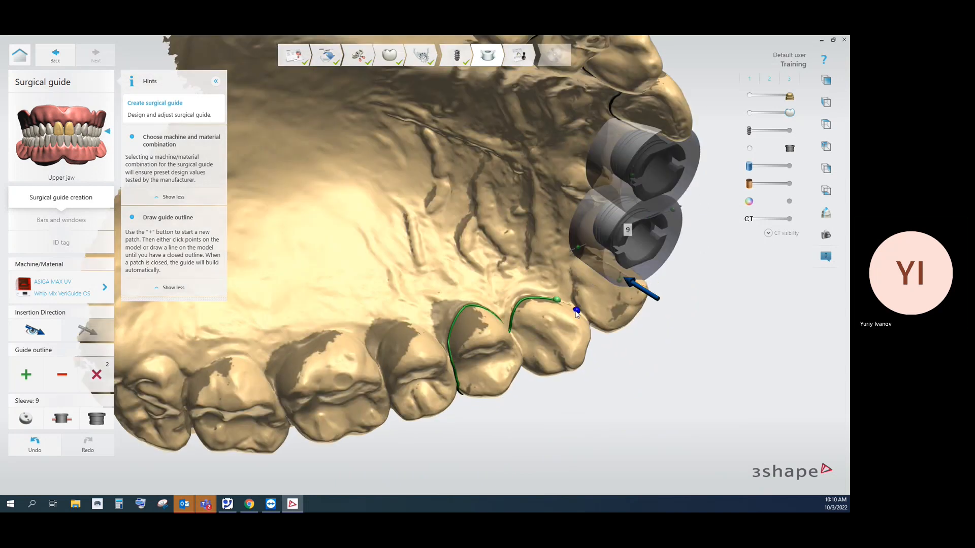
pyautogui.moveTo(573, 304)
pyautogui.mouseDown()
pyautogui.moveTo(585, 258)
pyautogui.moveTo(601, 257)
pyautogui.mouseUp()
pyautogui.moveTo(601, 257)
pyautogui.mouseDown(button='right')
pyautogui.moveTo(582, 273)
pyautogui.moveTo(538, 275)
pyautogui.moveTo(614, 268)
pyautogui.mouseUp(button='right')
pyautogui.click(615, 263)
# - Refine the second patch's outline between teeth 11 and 12, and check both guide patches from the occlusal side
pyautogui.moveTo(583, 336); pyautogui.dragTo(397, 369, button='right')
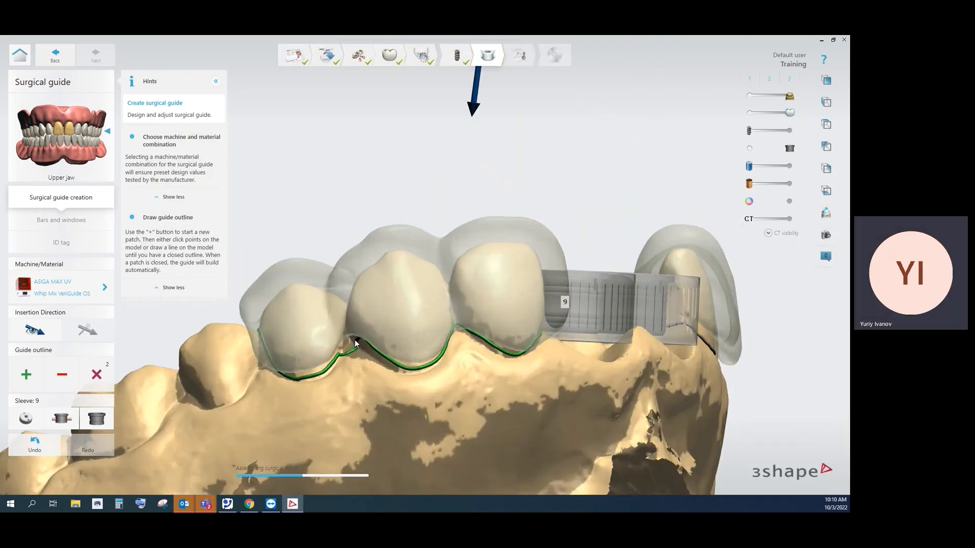
pyautogui.moveTo(354, 339); pyautogui.dragTo(342, 345)
pyautogui.moveTo(373, 369)
pyautogui.mouseDown(button='right')
pyautogui.moveTo(328, 362)
pyautogui.moveTo(355, 374)
pyautogui.moveTo(326, 358)
pyautogui.mouseUp(button='right')
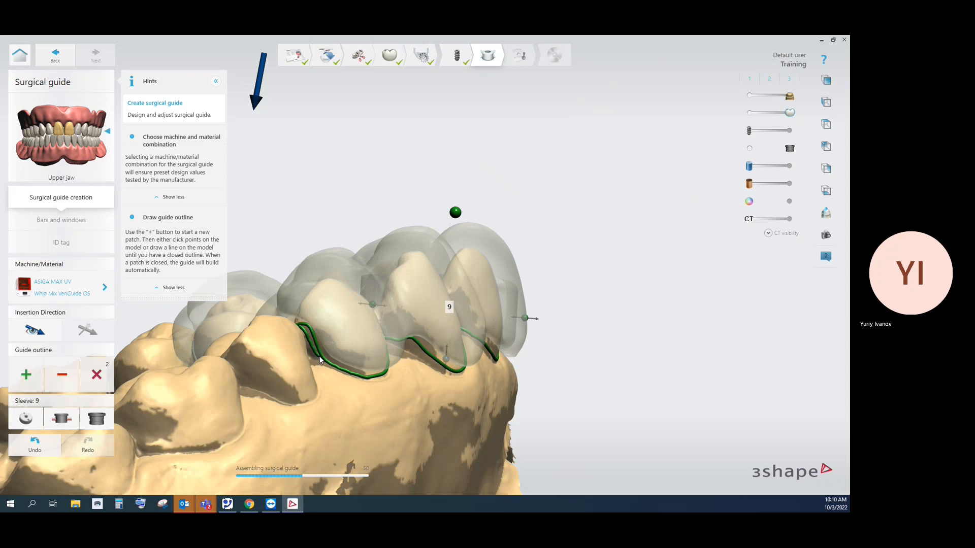
pyautogui.moveTo(332, 368); pyautogui.dragTo(409, 384, button='right')
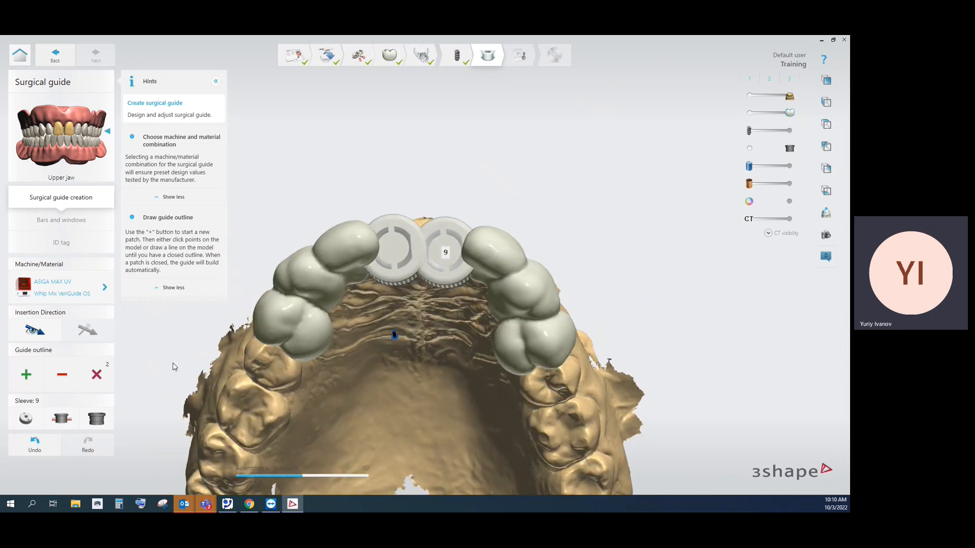
pyautogui.moveTo(434, 329); pyautogui.dragTo(441, 336, button='right')
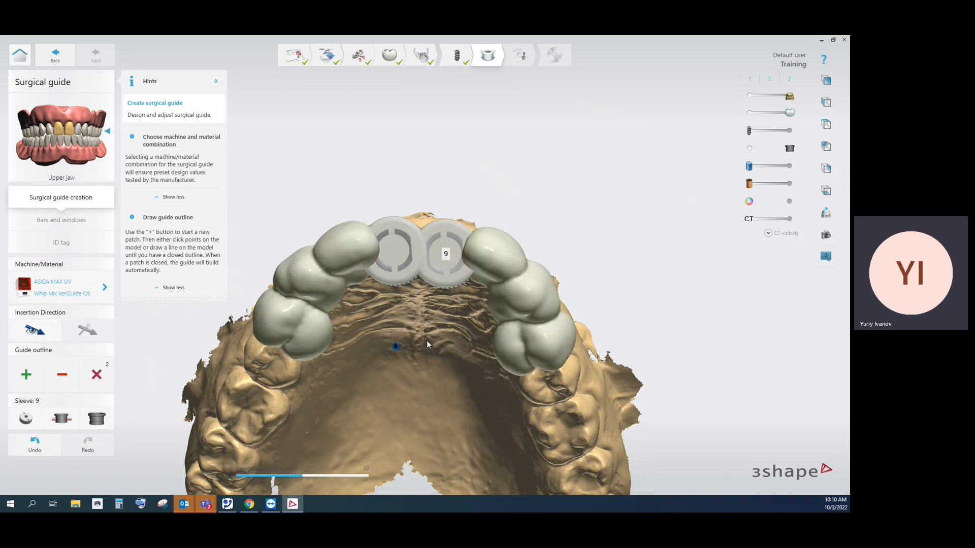
pyautogui.moveTo(426, 340); pyautogui.dragTo(449, 334, button='right')
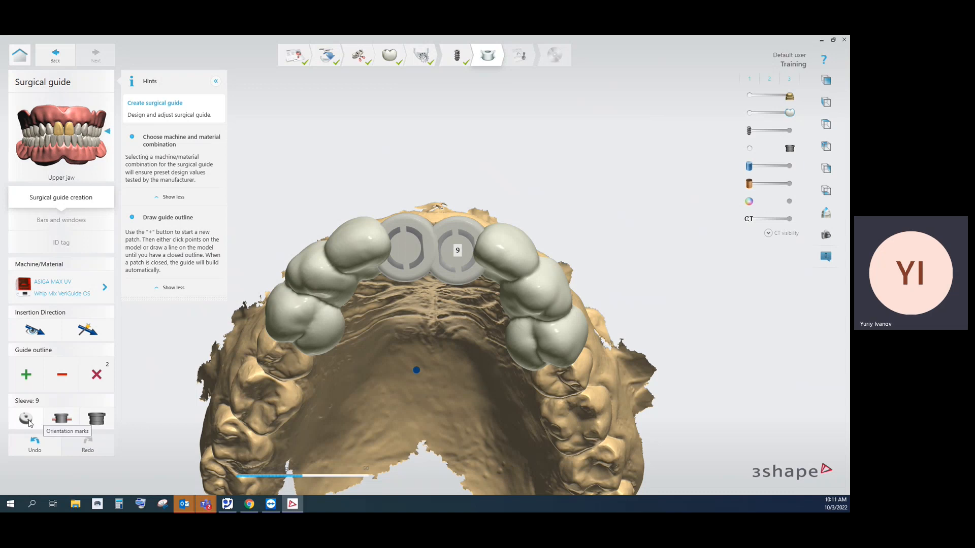
# - Add the straight cross-channel through the sleeve on tooth 9 and through the sleeve on tooth 8
pyautogui.click(60, 419)
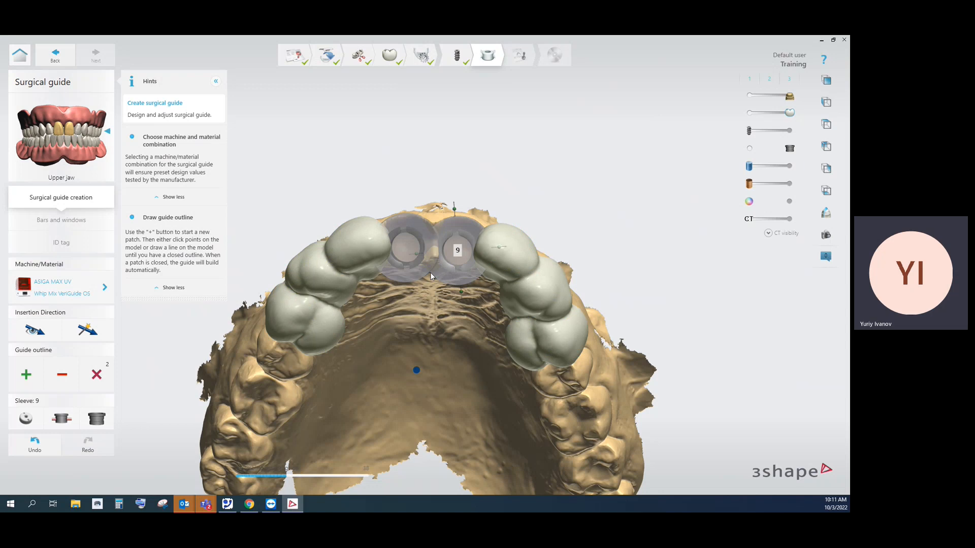
pyautogui.click(61, 419)
pyautogui.click(407, 262)
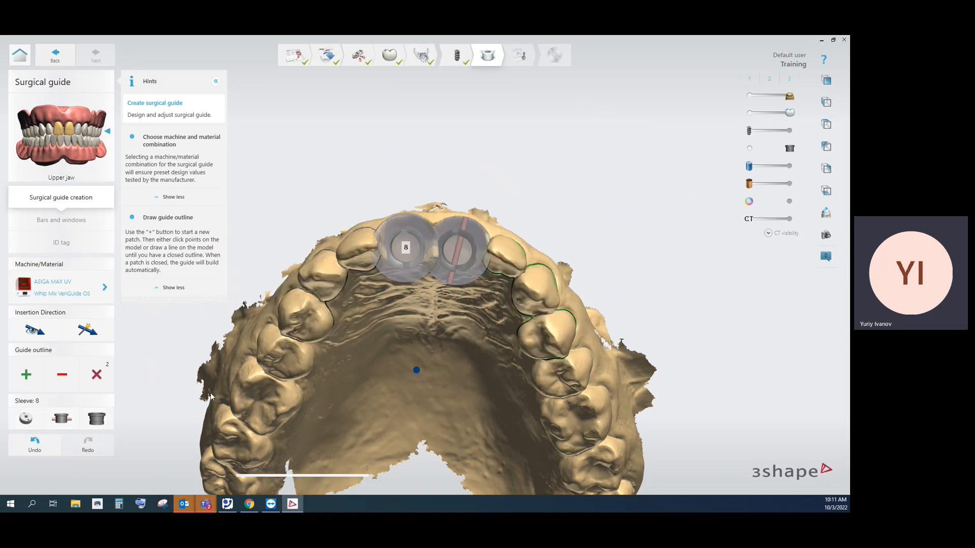
pyautogui.click(65, 424)
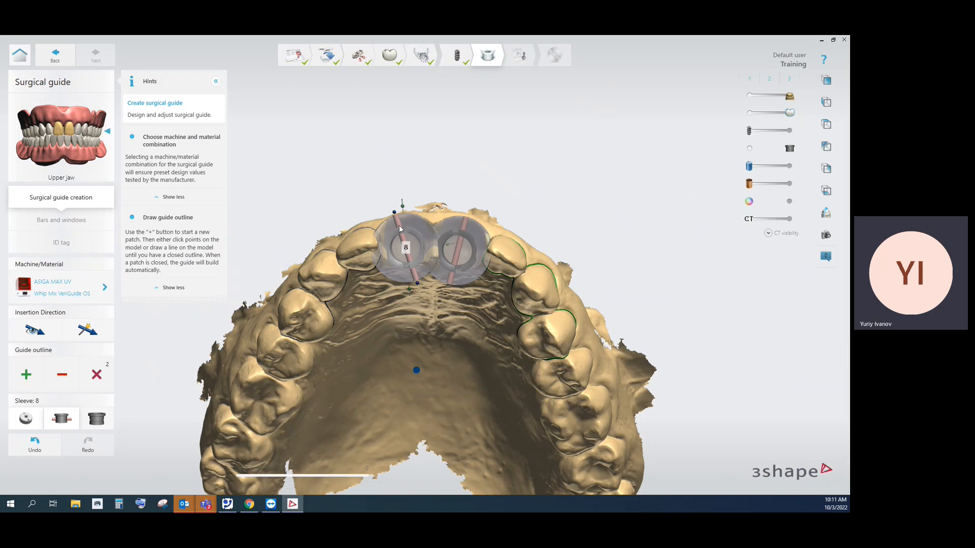
# - Inspect the cross-channels in both sleeves and the guide around them from the facial and occlusal sides
pyautogui.moveTo(425, 242); pyautogui.dragTo(443, 328, button='right')
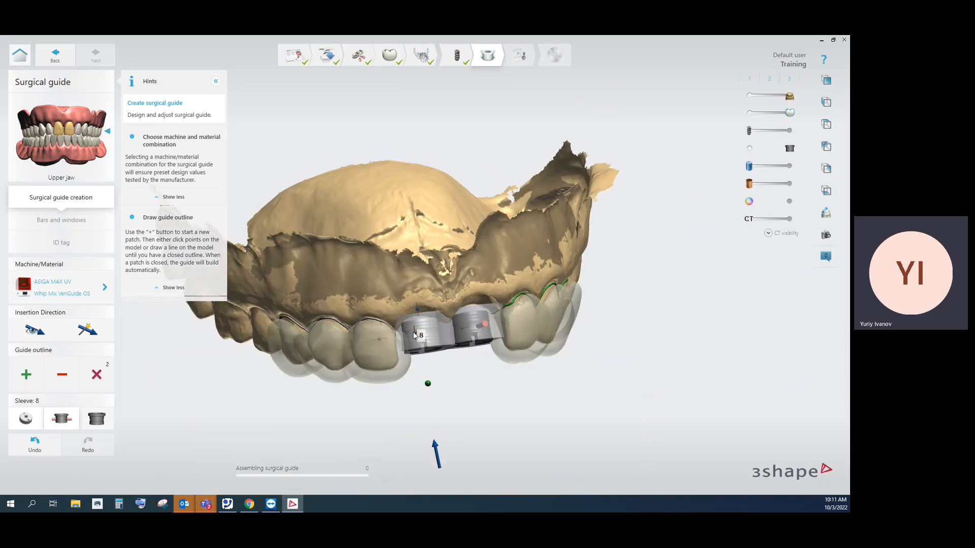
pyautogui.scroll(1, 416, 339)
pyautogui.scroll(4, 415, 342)
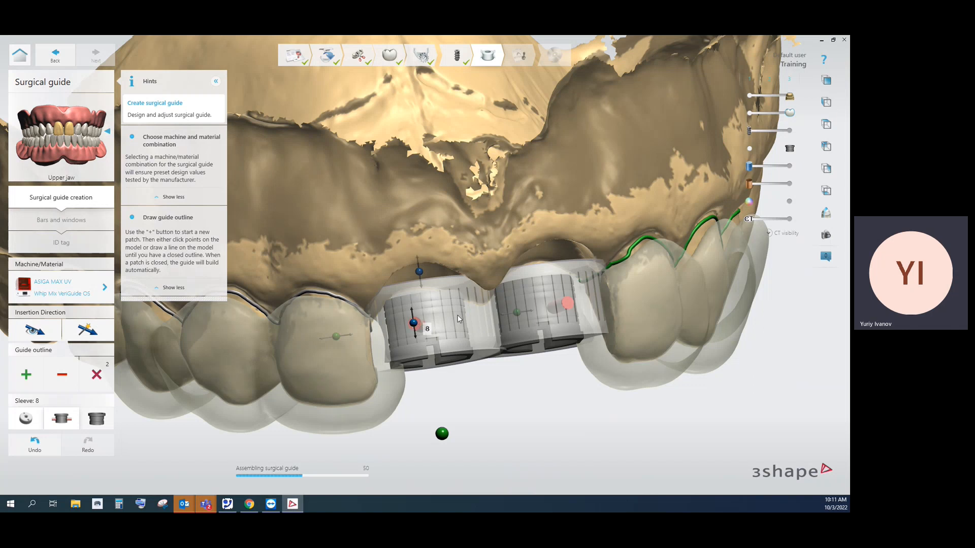
pyautogui.moveTo(422, 327); pyautogui.dragTo(451, 203, button='right')
pyautogui.scroll(-3, 431, 303)
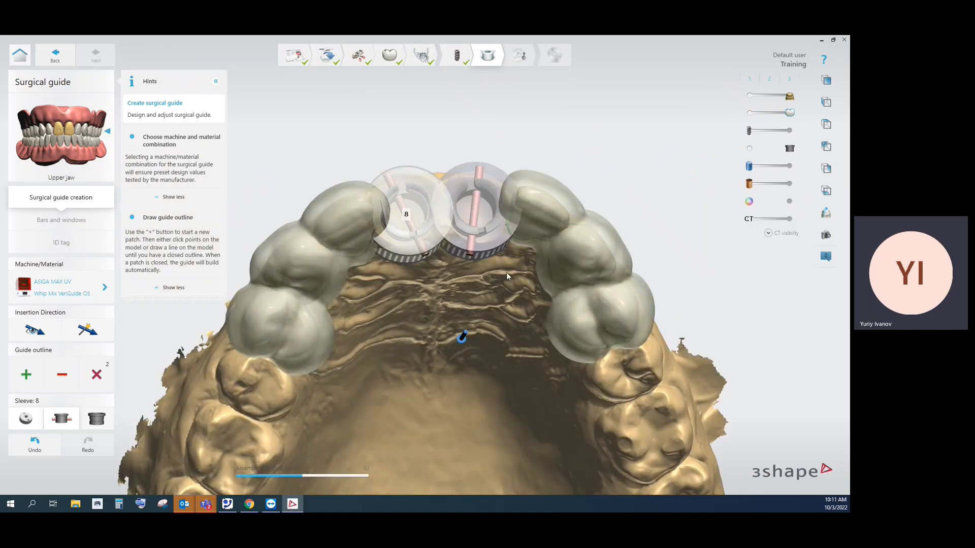
pyautogui.moveTo(507, 284)
pyautogui.mouseDown(button='right')
pyautogui.moveTo(491, 227)
pyautogui.moveTo(457, 212)
pyautogui.moveTo(453, 221)
pyautogui.moveTo(486, 224)
pyautogui.moveTo(490, 290)
pyautogui.mouseUp(button='right')
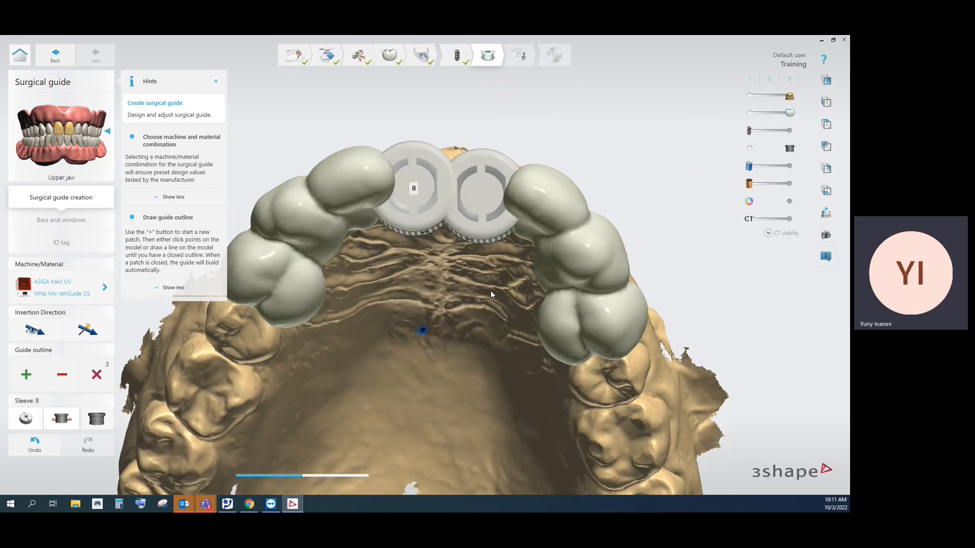
# - Examine the rebuilt guide around both sleeves, and review the sleeve options for tooth 8 and the list of sleeve manufacturers
pyautogui.moveTo(449, 186); pyautogui.dragTo(434, 233, button='right')
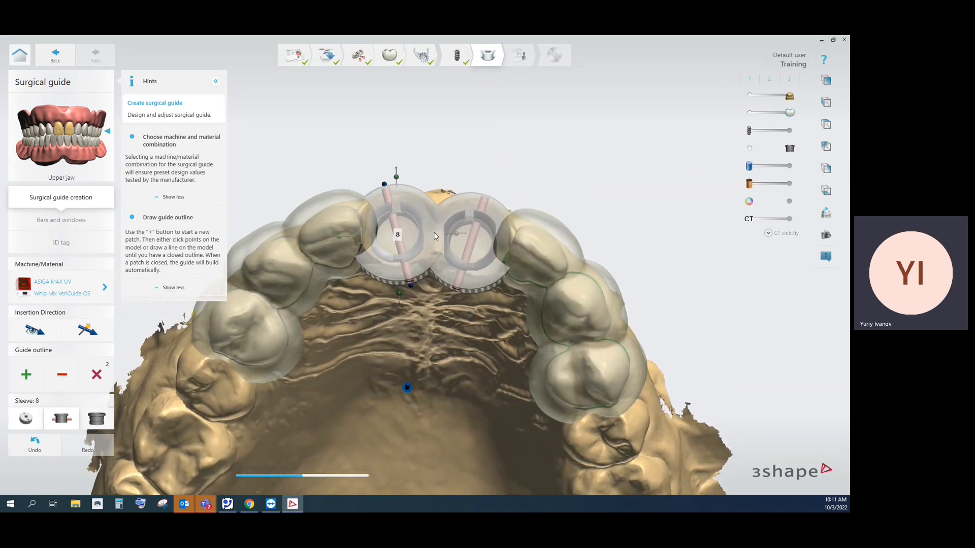
pyautogui.moveTo(401, 198); pyautogui.dragTo(512, 154, button='right')
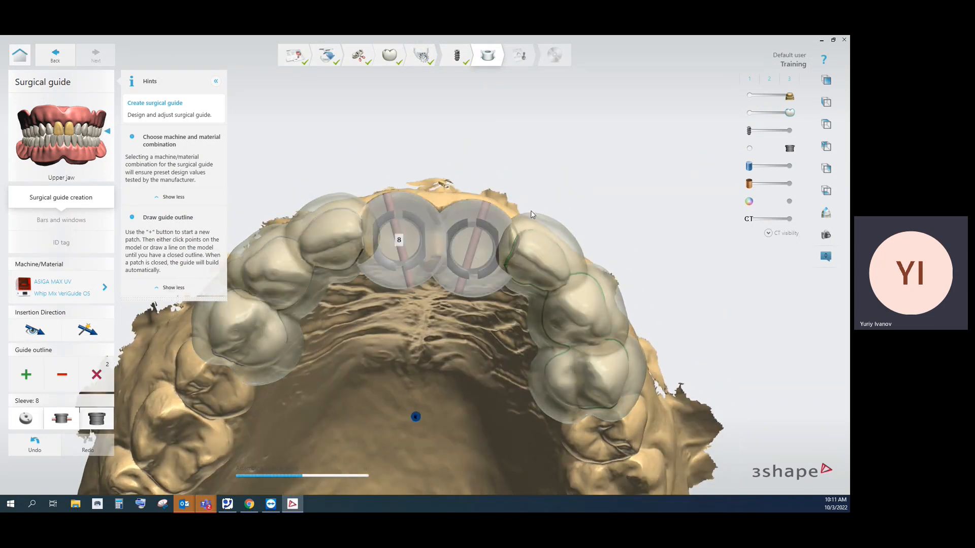
pyautogui.moveTo(531, 210); pyautogui.dragTo(479, 249, button='right')
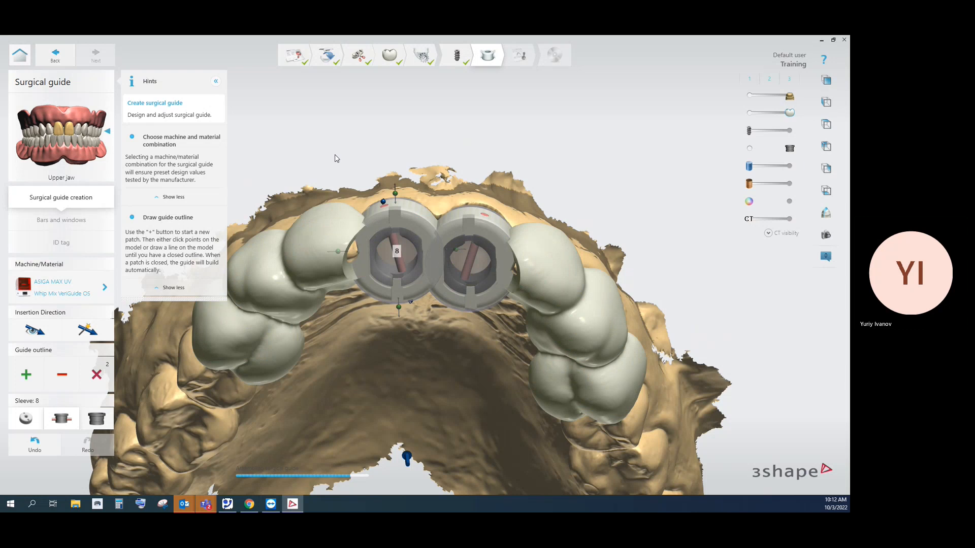
pyautogui.moveTo(339, 152); pyautogui.dragTo(345, 175, button='right')
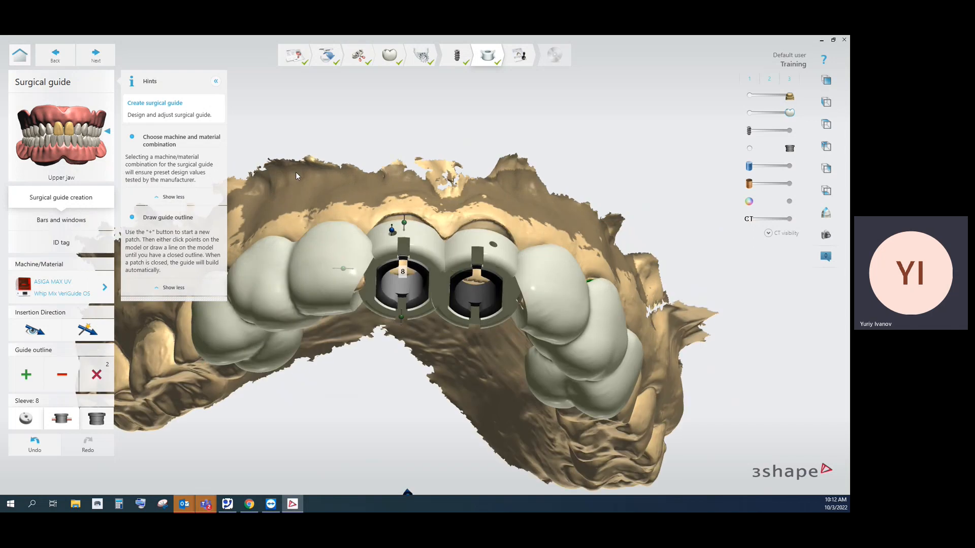
pyautogui.click(103, 424)
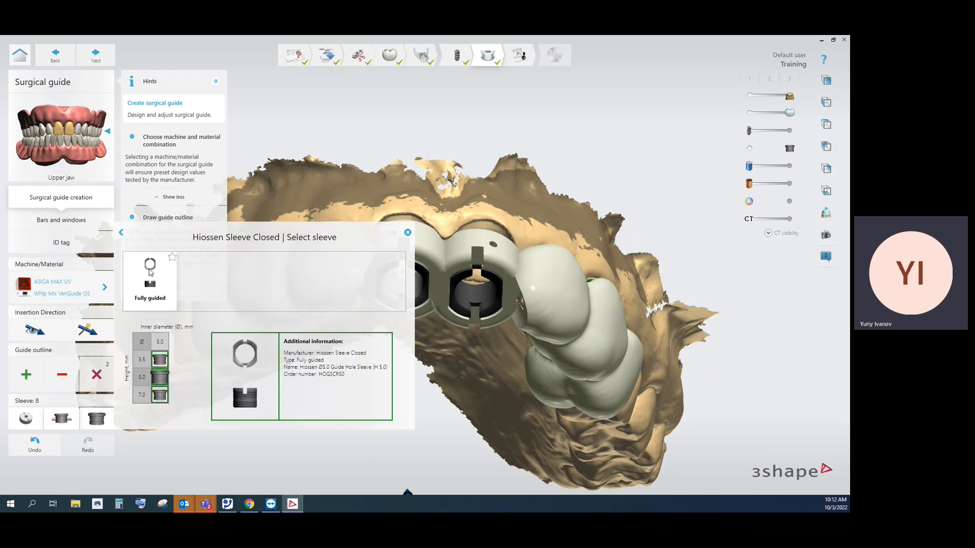
pyautogui.click(122, 233)
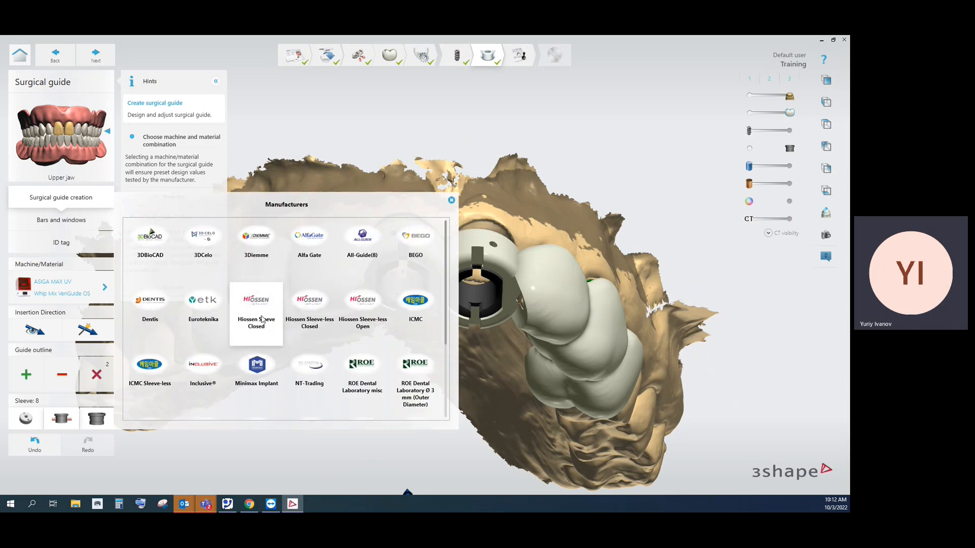
pyautogui.scroll(-2, 277, 377)
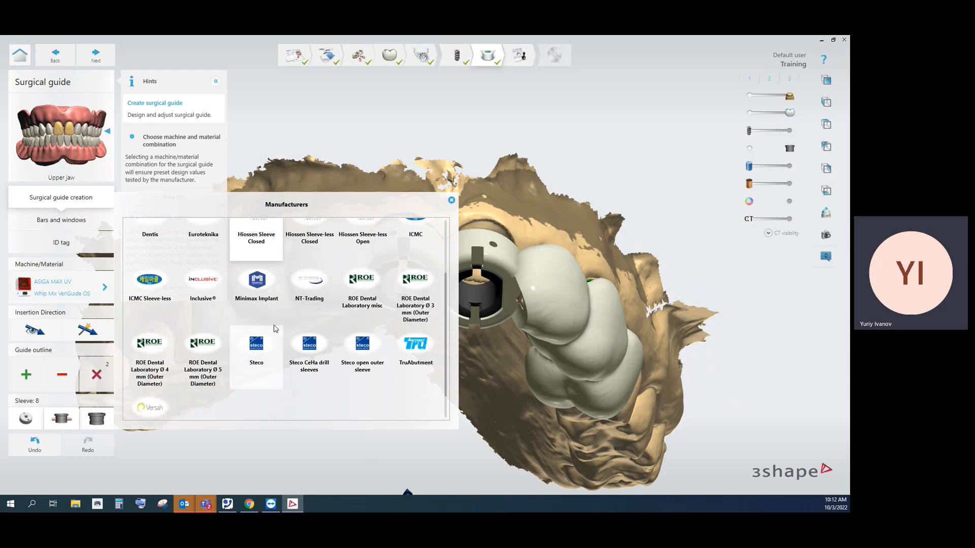
pyautogui.click(451, 200)
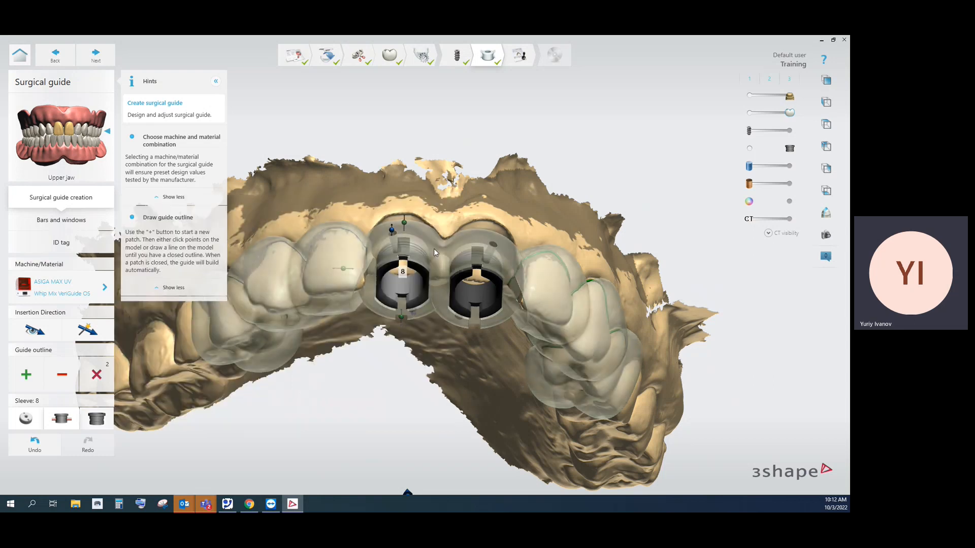
# - Continue to the bars and windows stage and add a straight support bar across the palate between the posterior ends of both patches
pyautogui.click(97, 56)
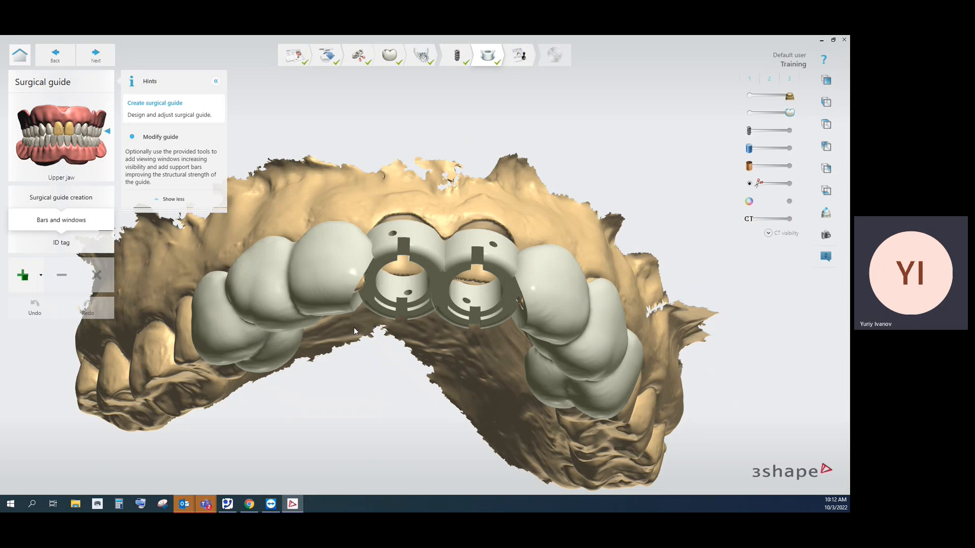
pyautogui.moveTo(354, 331); pyautogui.dragTo(405, 268, button='right')
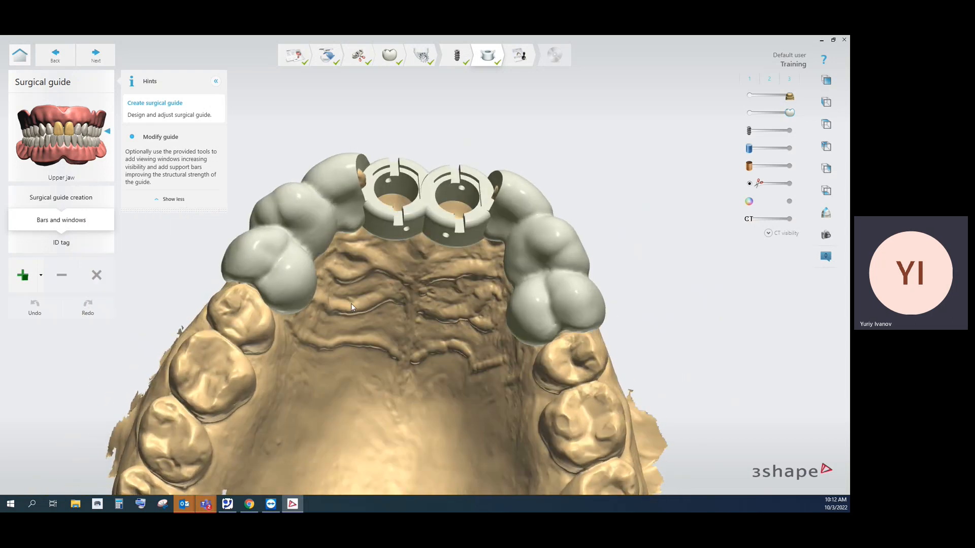
pyautogui.moveTo(352, 303)
pyautogui.mouseDown(button='right')
pyautogui.moveTo(354, 328)
pyautogui.moveTo(347, 317)
pyautogui.mouseUp(button='right')
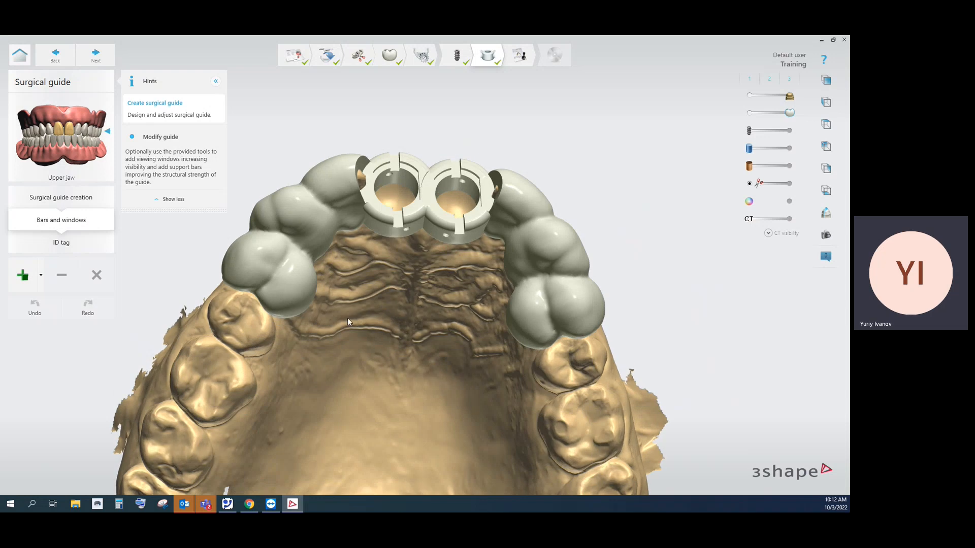
pyautogui.click(23, 276)
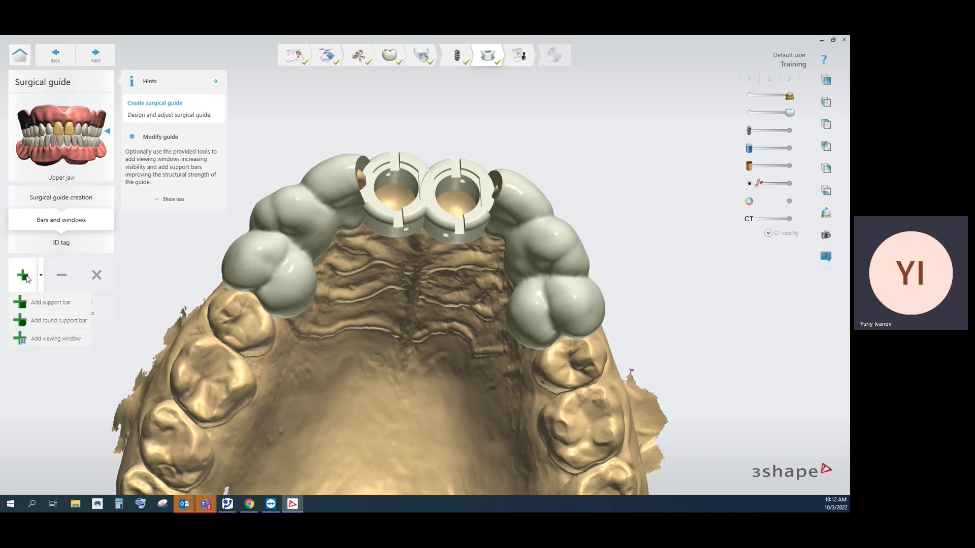
pyautogui.click(51, 303)
pyautogui.moveTo(311, 296)
pyautogui.mouseDown()
pyautogui.moveTo(455, 301)
pyautogui.moveTo(513, 316)
pyautogui.mouseUp()
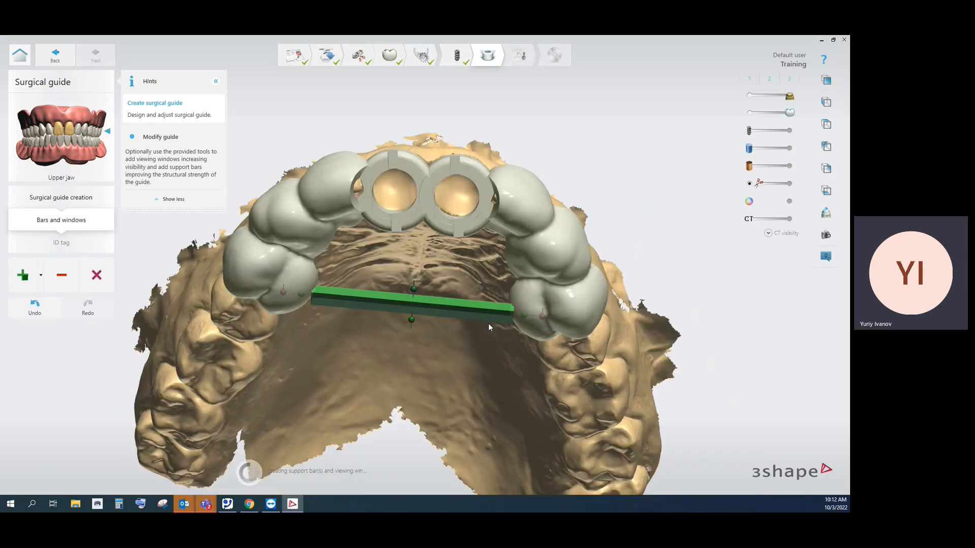
# - Extend both ends of the palatal bar into the patches and widen the bar toward the sleeves
pyautogui.moveTo(299, 294); pyautogui.dragTo(278, 289)
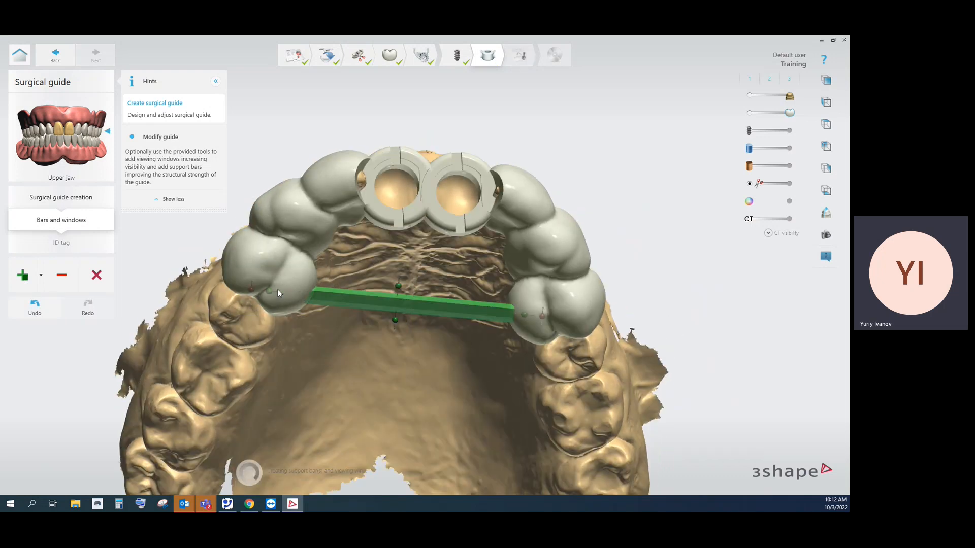
pyautogui.moveTo(525, 316); pyautogui.dragTo(551, 312)
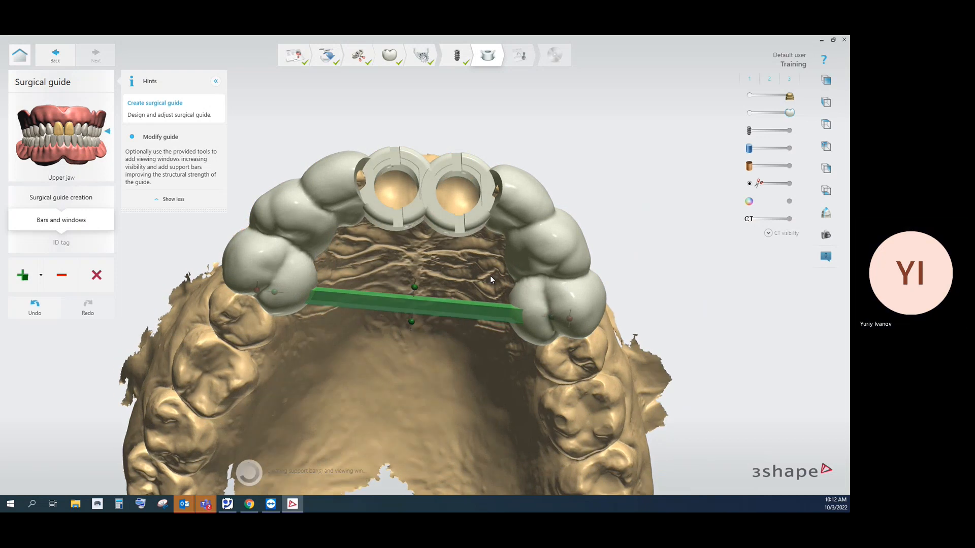
pyautogui.moveTo(415, 287); pyautogui.dragTo(416, 274)
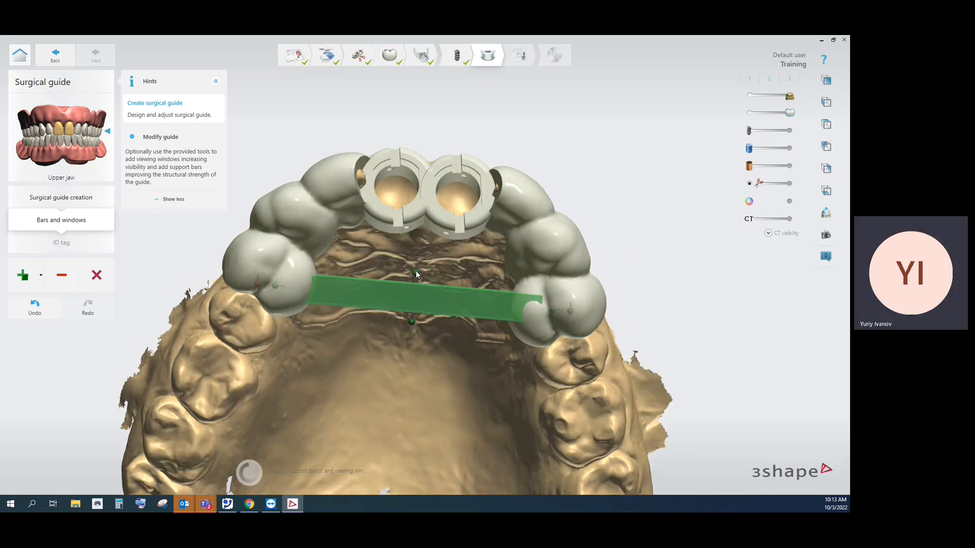
# - Lower the palatal bar's ends toward the palate and widen the bar posteriorly
pyautogui.moveTo(422, 278); pyautogui.dragTo(558, 356, button='right')
pyautogui.moveTo(568, 336); pyautogui.dragTo(565, 353)
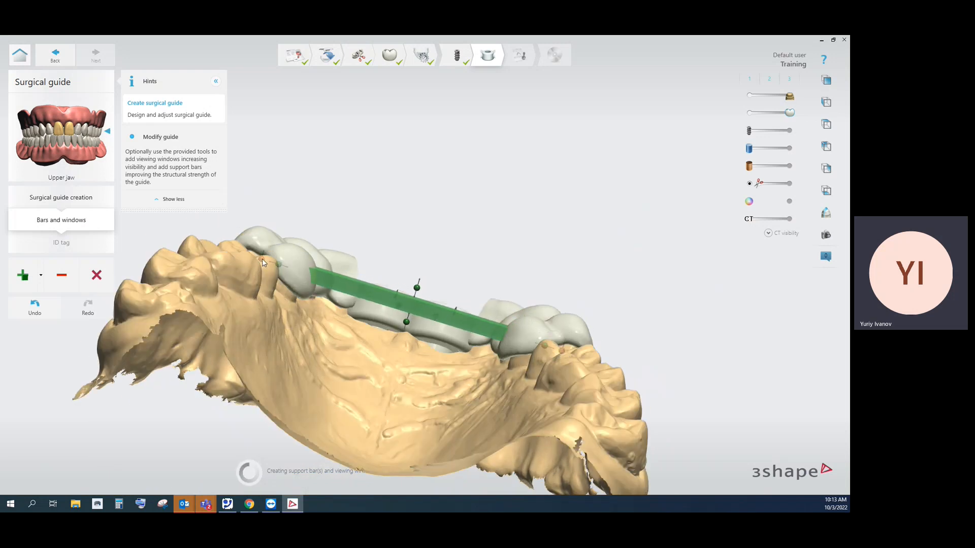
pyautogui.moveTo(262, 259); pyautogui.dragTo(262, 263)
pyautogui.moveTo(382, 281)
pyautogui.mouseDown(button='right')
pyautogui.moveTo(389, 299)
pyautogui.moveTo(385, 281)
pyautogui.mouseUp(button='right')
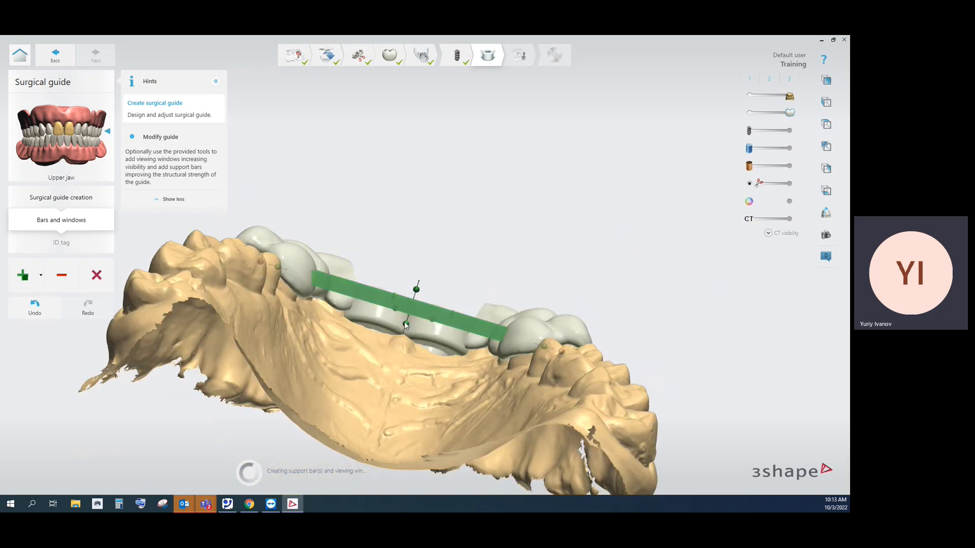
pyautogui.moveTo(404, 321); pyautogui.dragTo(404, 330)
pyautogui.moveTo(404, 330); pyautogui.dragTo(447, 341, button='right')
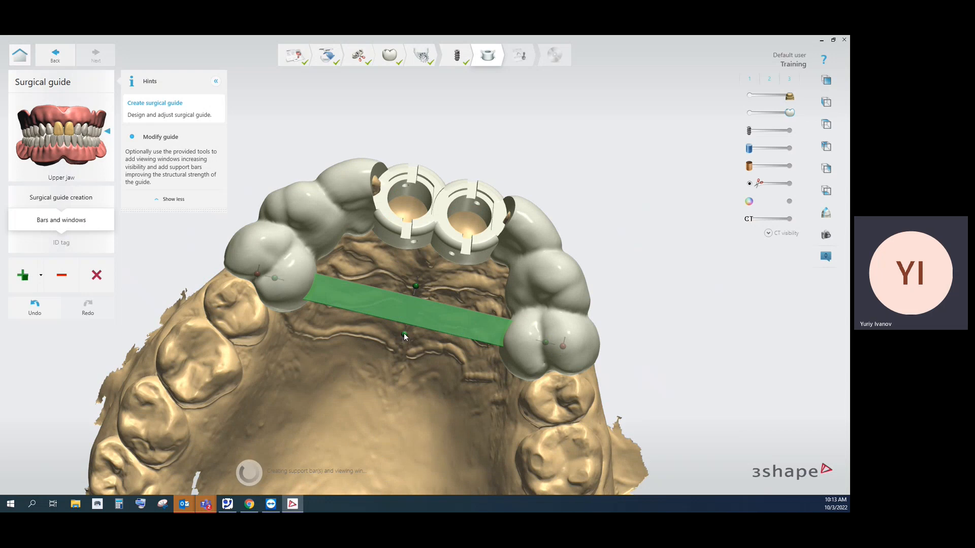
pyautogui.moveTo(404, 334); pyautogui.dragTo(403, 343)
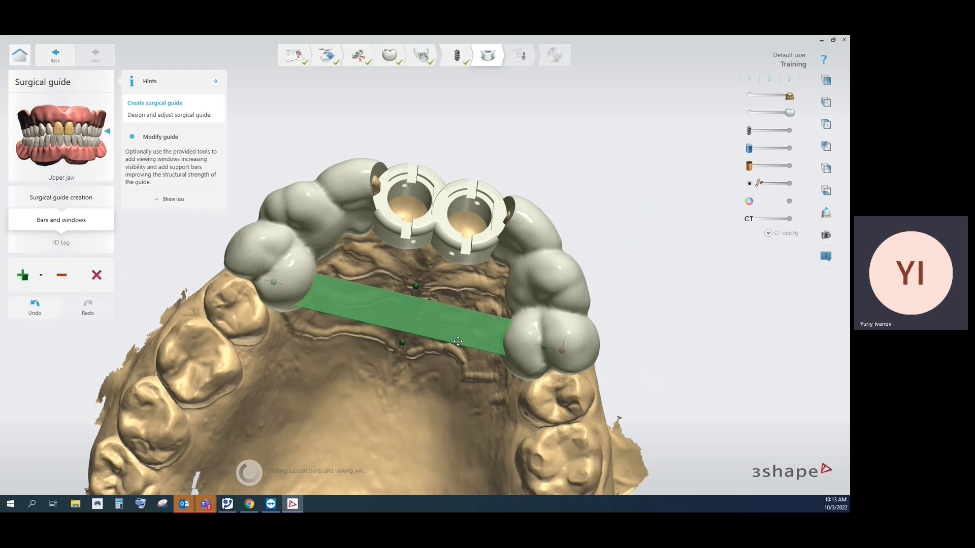
pyautogui.moveTo(562, 348); pyautogui.dragTo(562, 356)
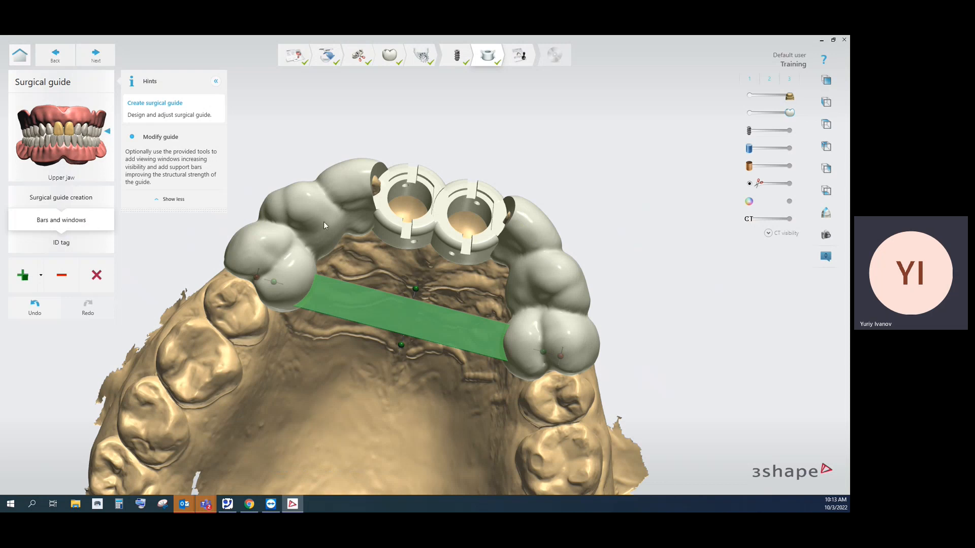
# - Add a round support bar across the facial side of both sleeves, from the patch at tooth 7 to the patch at tooth 10
pyautogui.moveTo(324, 221)
pyautogui.mouseDown(button='right')
pyautogui.moveTo(354, 209)
pyautogui.moveTo(322, 230)
pyautogui.mouseUp(button='right')
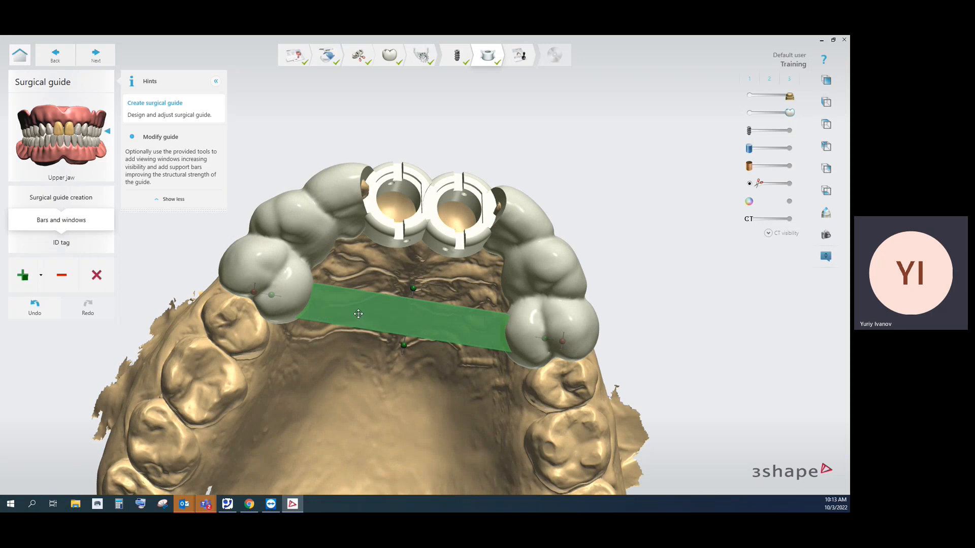
pyautogui.moveTo(449, 293); pyautogui.dragTo(468, 249, button='right')
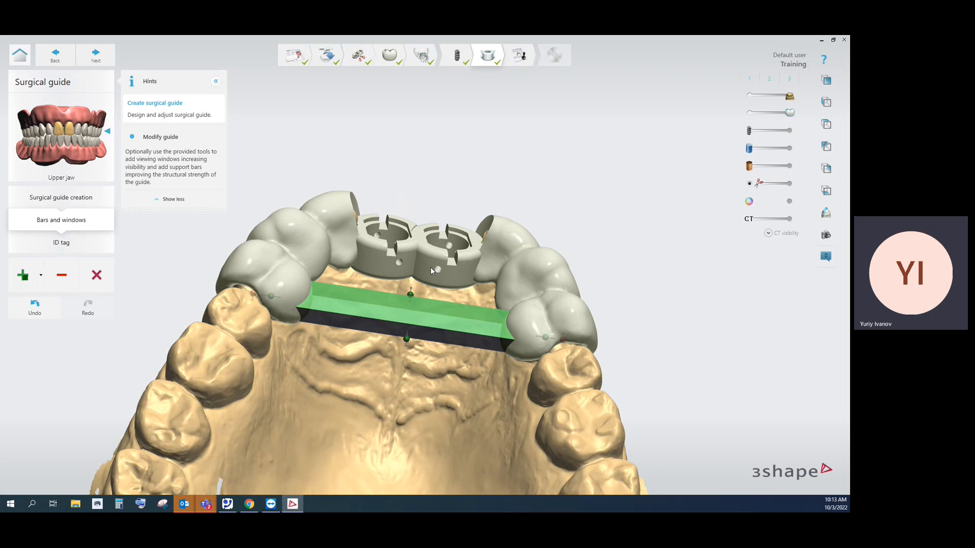
pyautogui.moveTo(446, 244); pyautogui.dragTo(407, 316, button='right')
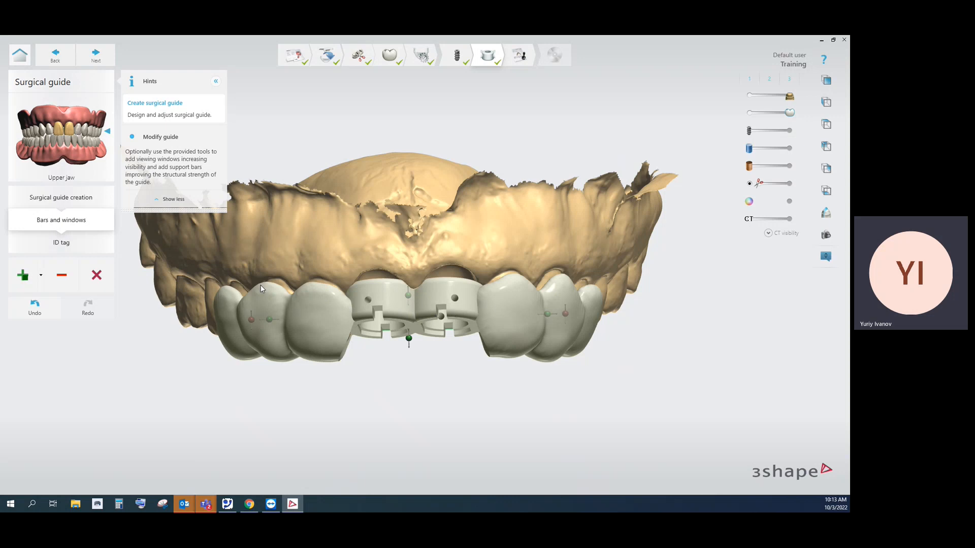
pyautogui.click(27, 277)
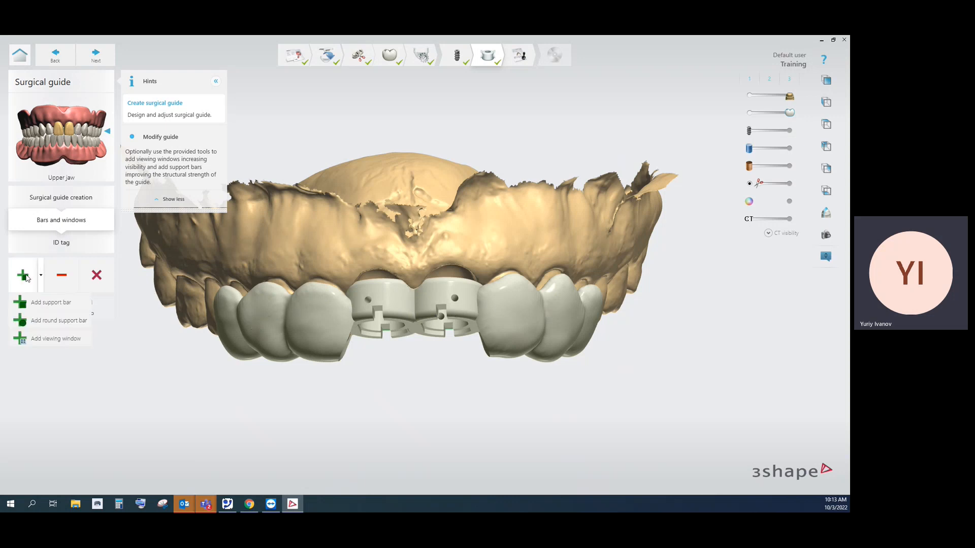
pyautogui.click(50, 320)
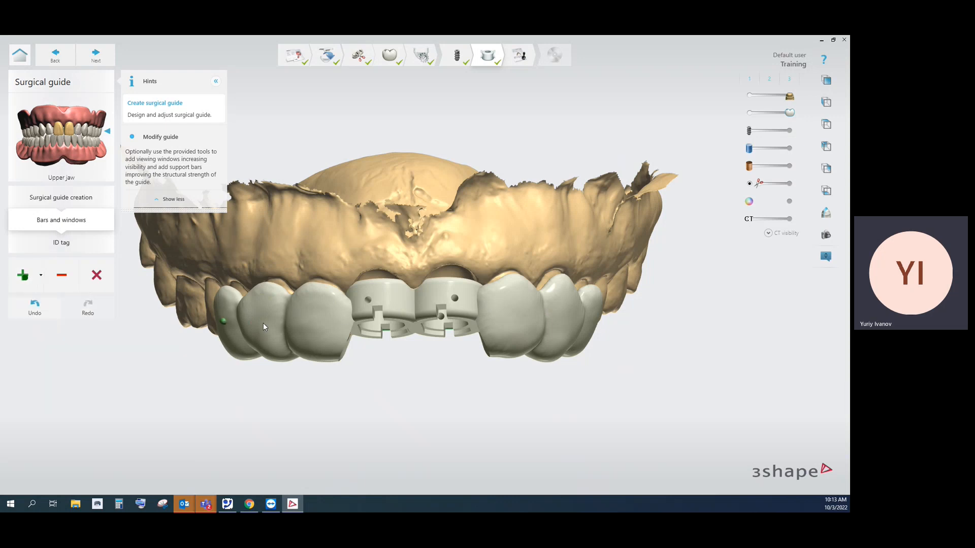
pyautogui.click(348, 307)
pyautogui.click(486, 306)
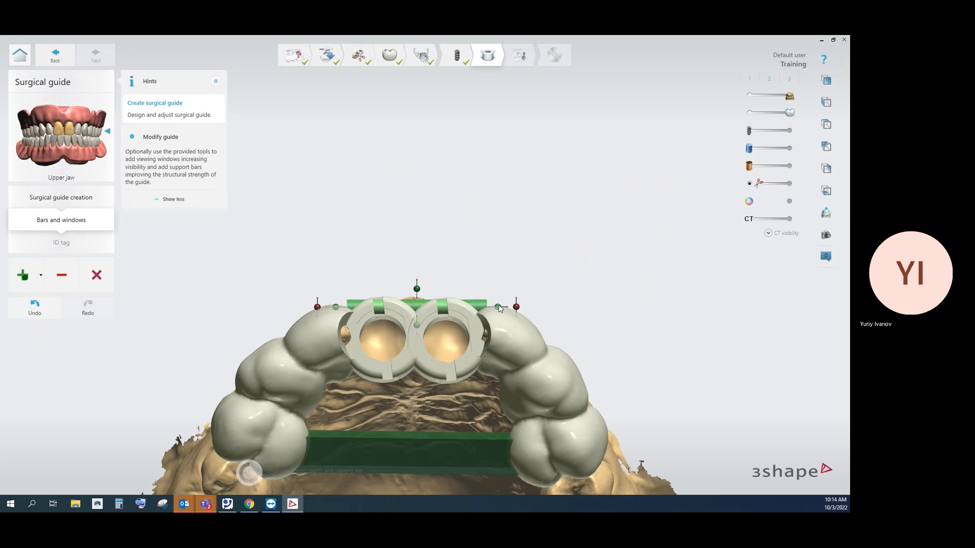
# - Thicken the round facial bar outward and lengthen both of its ends over the adjacent patches
pyautogui.moveTo(417, 293); pyautogui.dragTo(417, 274)
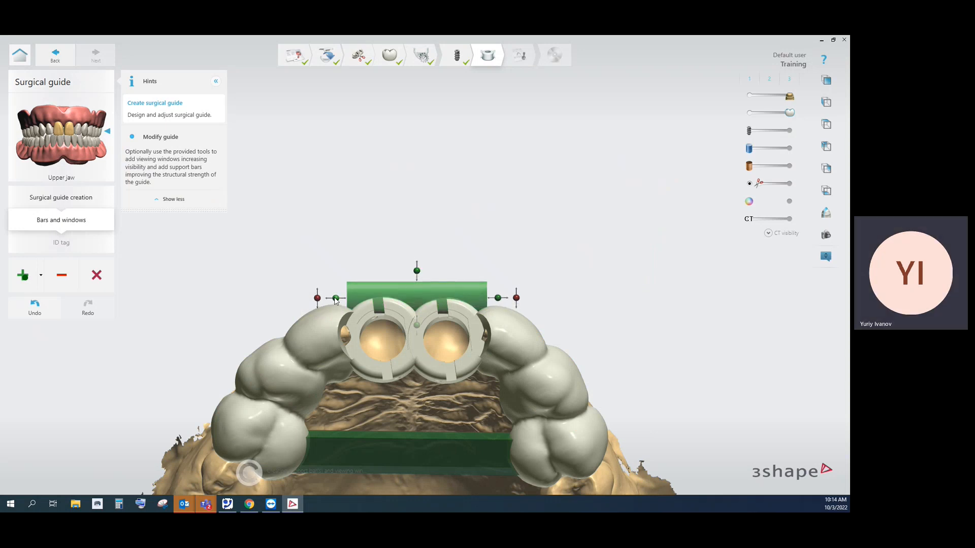
pyautogui.moveTo(335, 308); pyautogui.dragTo(317, 308)
pyautogui.moveTo(500, 299); pyautogui.dragTo(518, 299)
# - Correct the tilt of the round facial bar and move it inward against the facial side of both sleeves
pyautogui.moveTo(451, 281)
pyautogui.mouseDown(button='right')
pyautogui.moveTo(468, 276)
pyautogui.moveTo(461, 307)
pyautogui.moveTo(444, 268)
pyautogui.mouseUp(button='right')
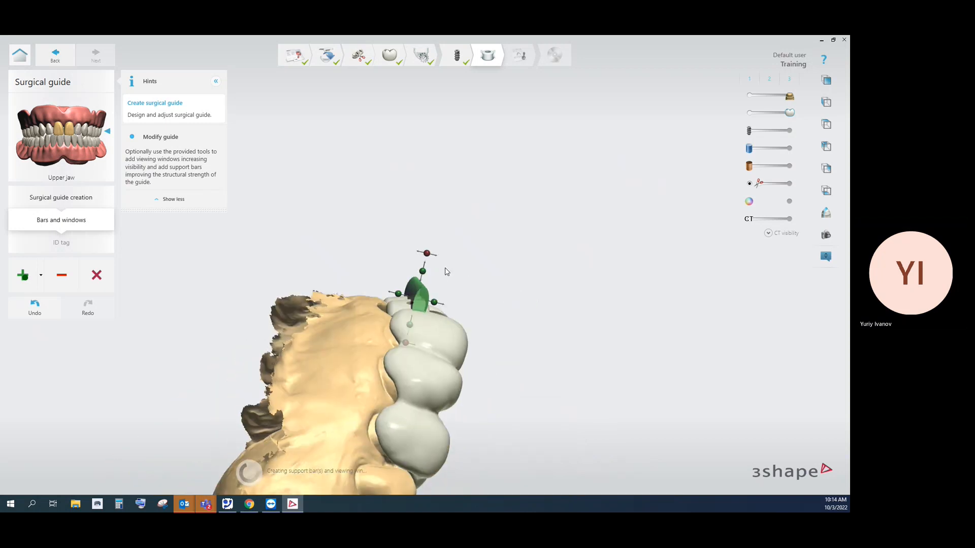
pyautogui.moveTo(428, 257); pyautogui.dragTo(415, 253)
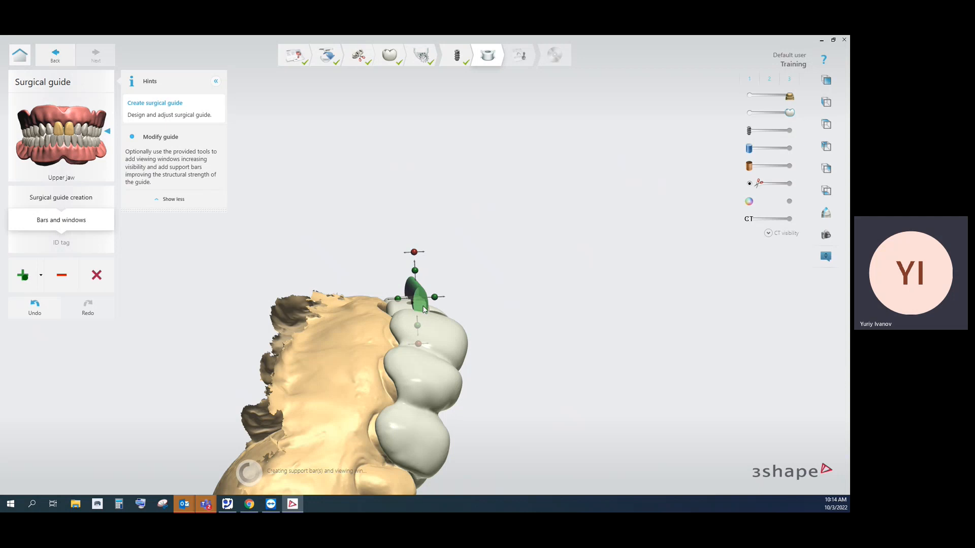
pyautogui.moveTo(420, 303); pyautogui.dragTo(424, 265, button='right')
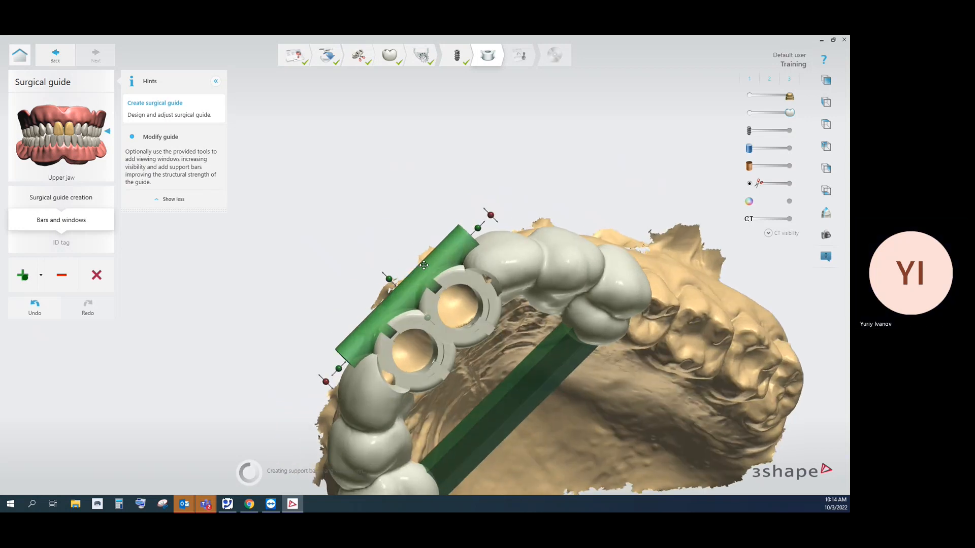
pyautogui.moveTo(433, 272); pyautogui.dragTo(437, 278)
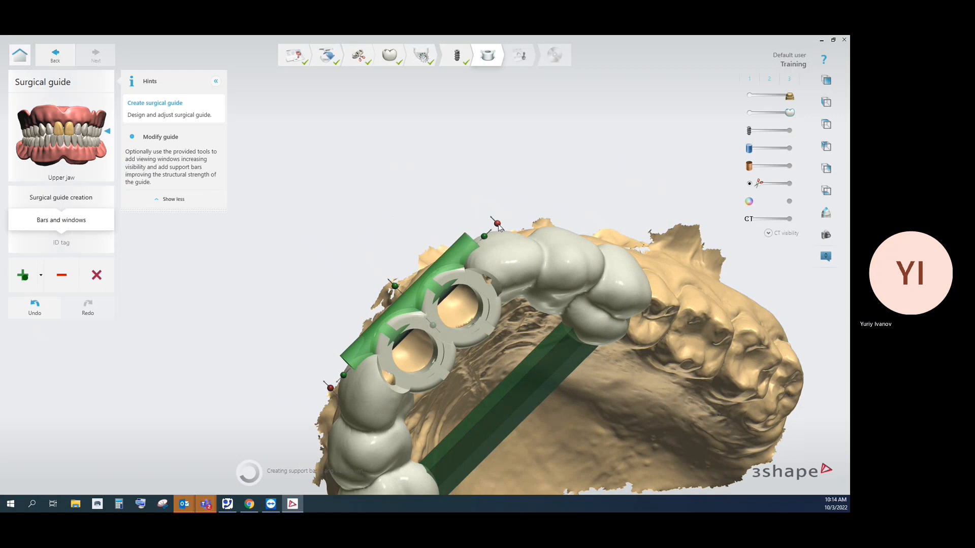
pyautogui.moveTo(496, 227); pyautogui.dragTo(412, 325, button='right')
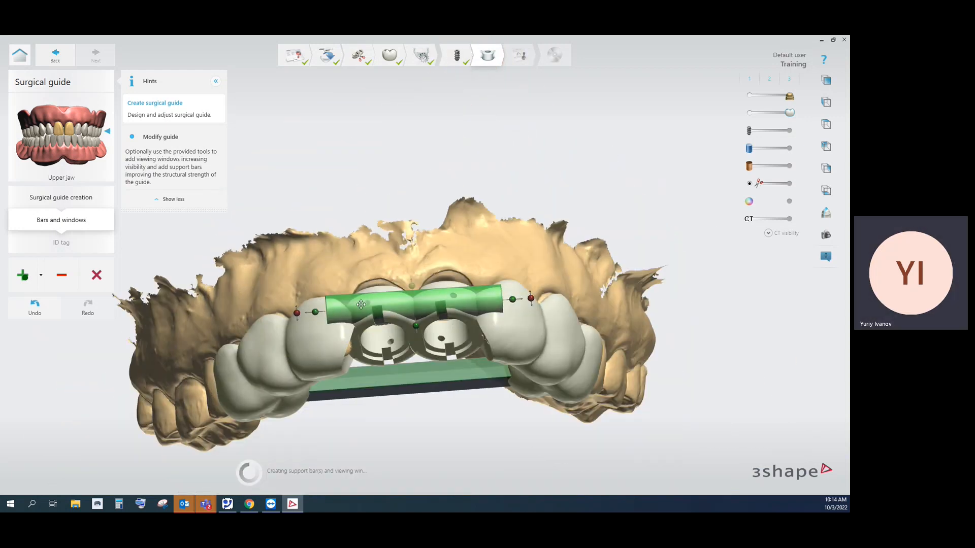
pyautogui.moveTo(459, 299); pyautogui.dragTo(451, 264, button='right')
pyautogui.moveTo(513, 269); pyautogui.dragTo(530, 176, button='right')
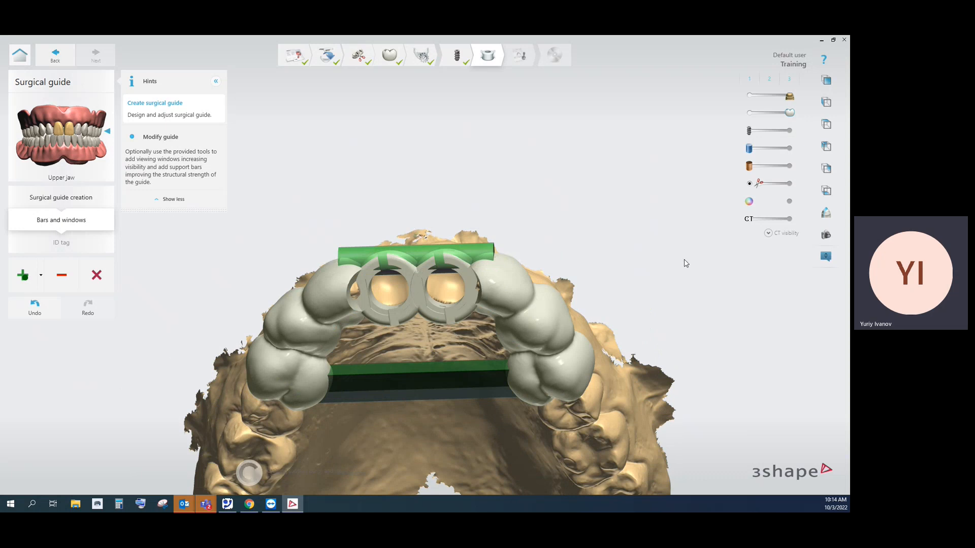
pyautogui.moveTo(684, 263); pyautogui.dragTo(666, 233, button='right')
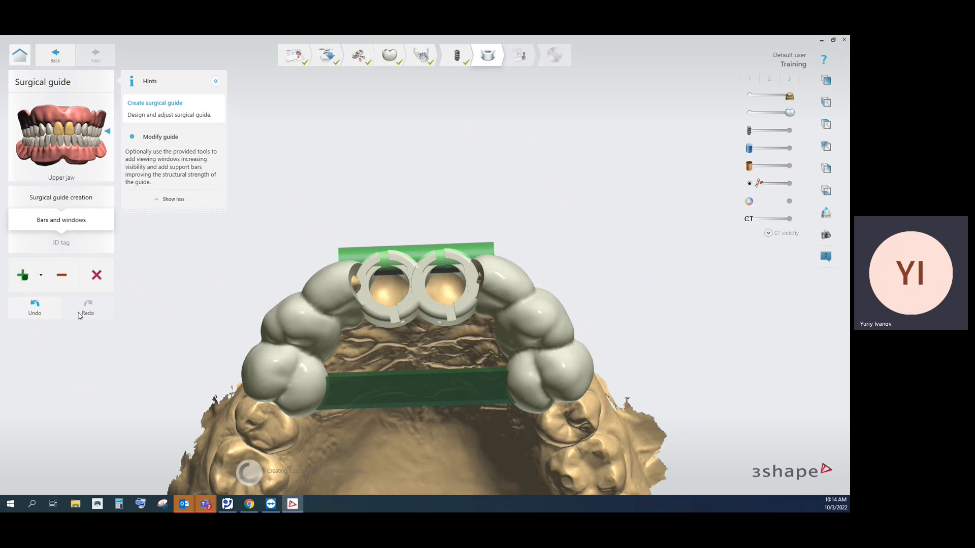
# - Add a viewing window to the guide over the cusp of tooth 6
pyautogui.click(25, 278)
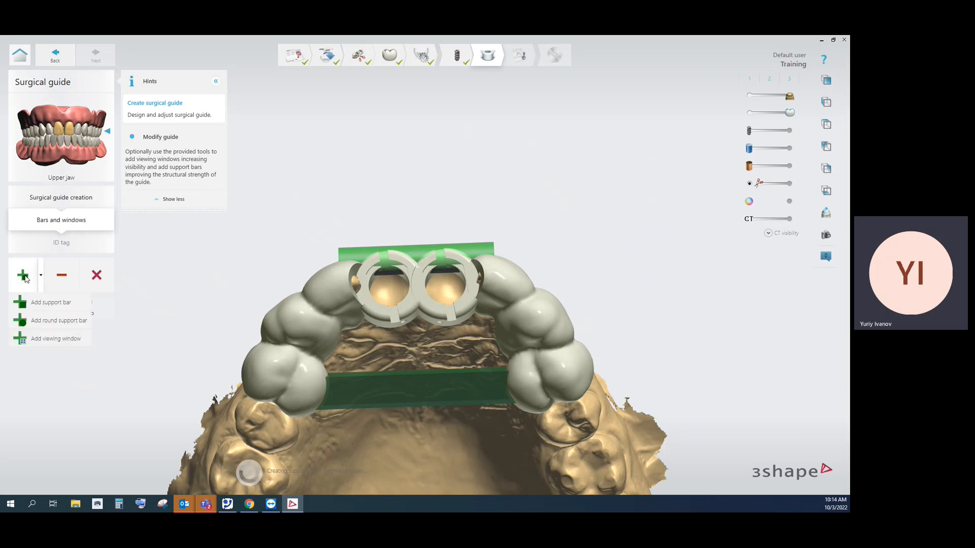
pyautogui.click(54, 340)
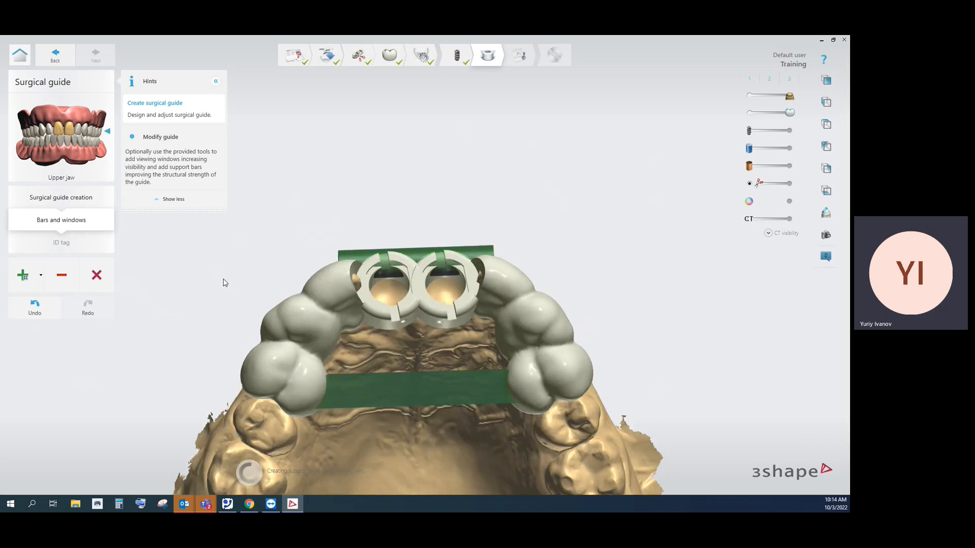
pyautogui.moveTo(222, 281); pyautogui.dragTo(501, 281, button='right')
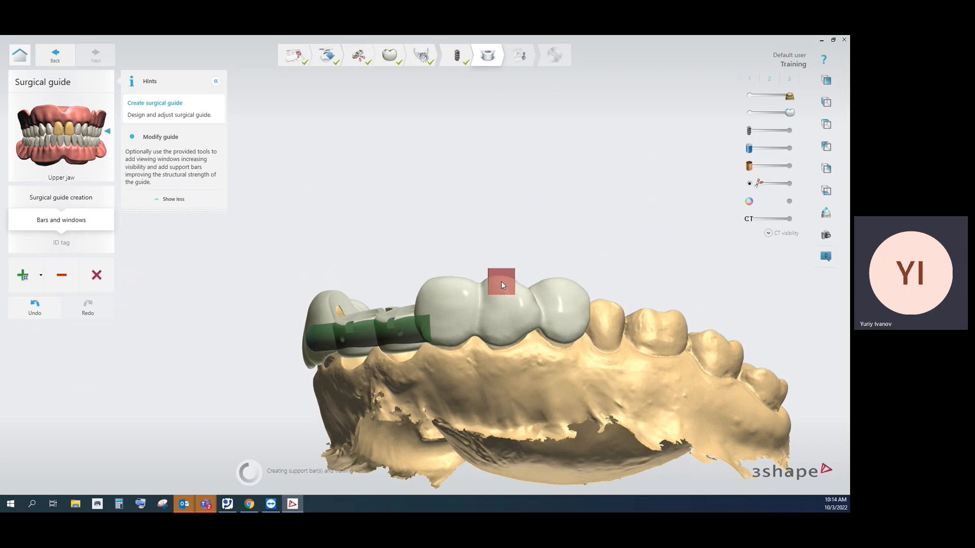
pyautogui.click(502, 285)
# - Add a second viewing window over the cusp of tooth 11 on the opposite side of the guide
pyautogui.moveTo(364, 263); pyautogui.dragTo(466, 262, button='right')
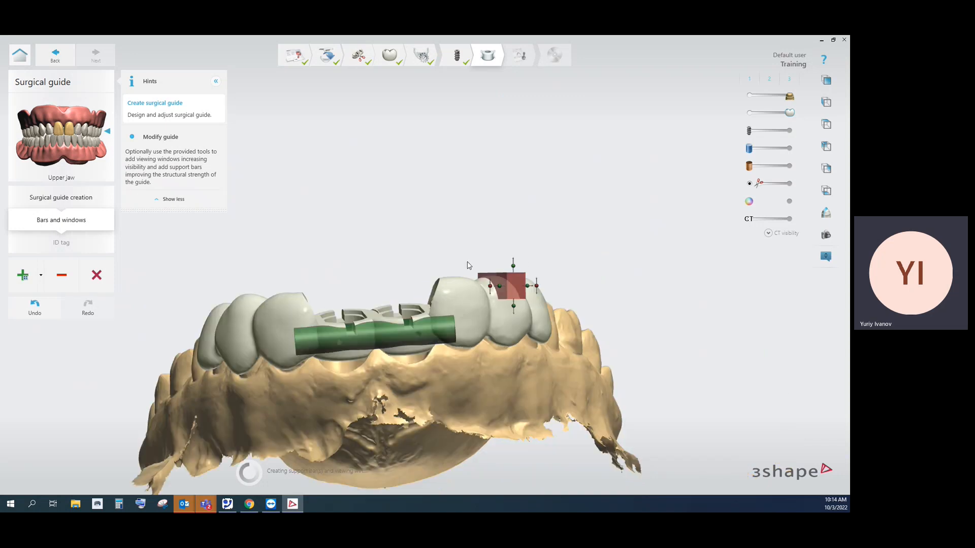
pyautogui.click(24, 282)
pyautogui.click(43, 336)
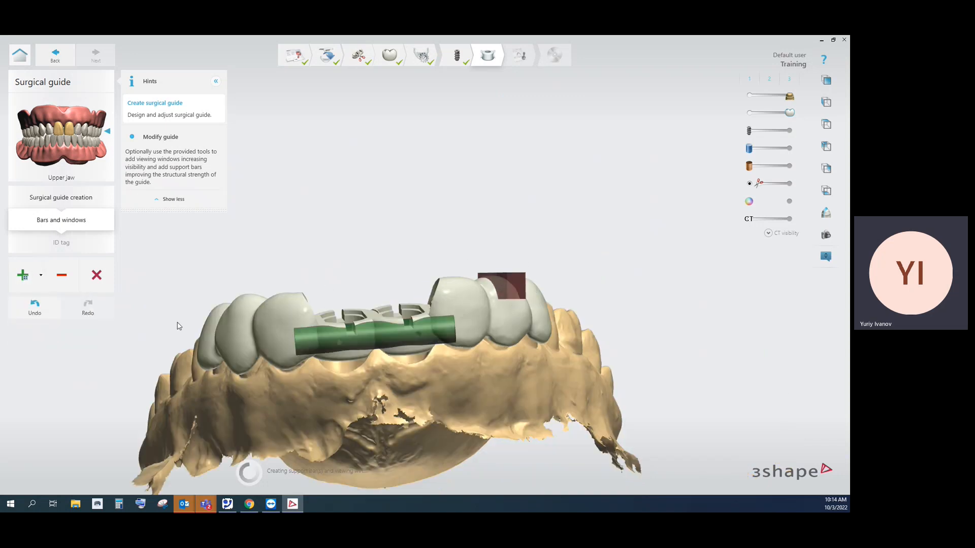
pyautogui.moveTo(315, 269); pyautogui.dragTo(415, 246, button='right')
pyautogui.moveTo(305, 290); pyautogui.dragTo(285, 300, button='right')
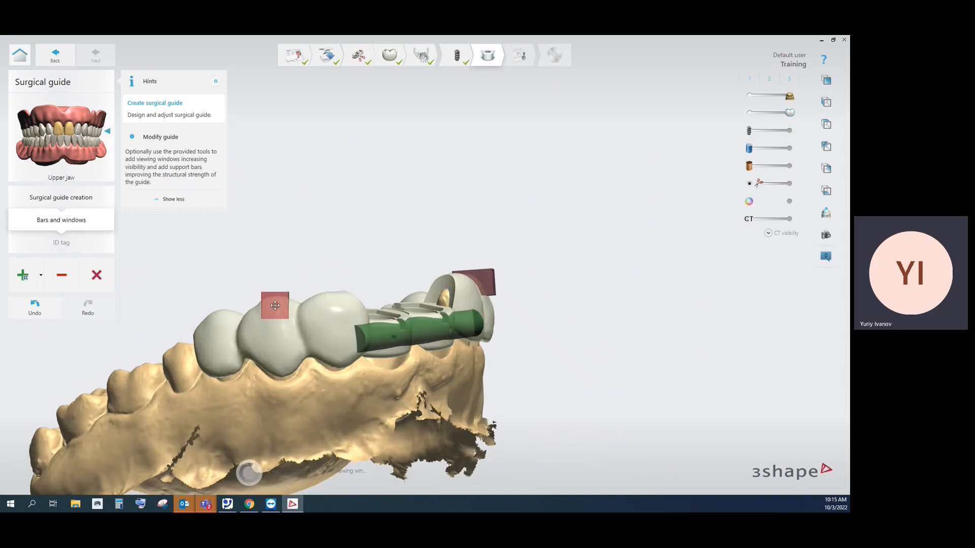
pyautogui.click(275, 306)
# - Extend the viewing window on tooth 11 toward the palate and align it across the tooth
pyautogui.moveTo(310, 308); pyautogui.dragTo(290, 318, button='right')
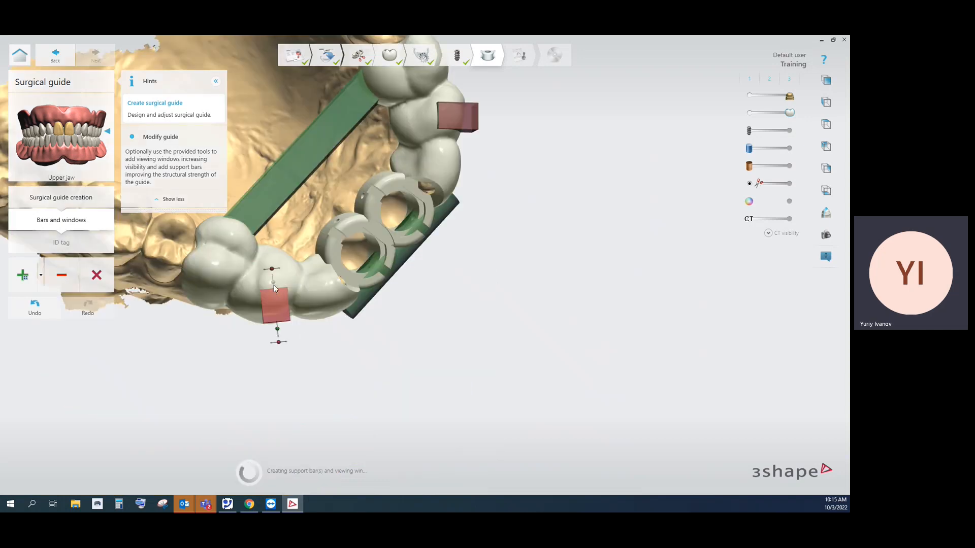
pyautogui.moveTo(273, 282); pyautogui.dragTo(271, 252)
pyautogui.moveTo(274, 293); pyautogui.dragTo(270, 293)
pyautogui.moveTo(265, 247); pyautogui.dragTo(273, 244)
# - Extend the viewing window on tooth 6 toward the palate and angle it across the tooth
pyautogui.moveTo(389, 207); pyautogui.dragTo(354, 343, button='middle')
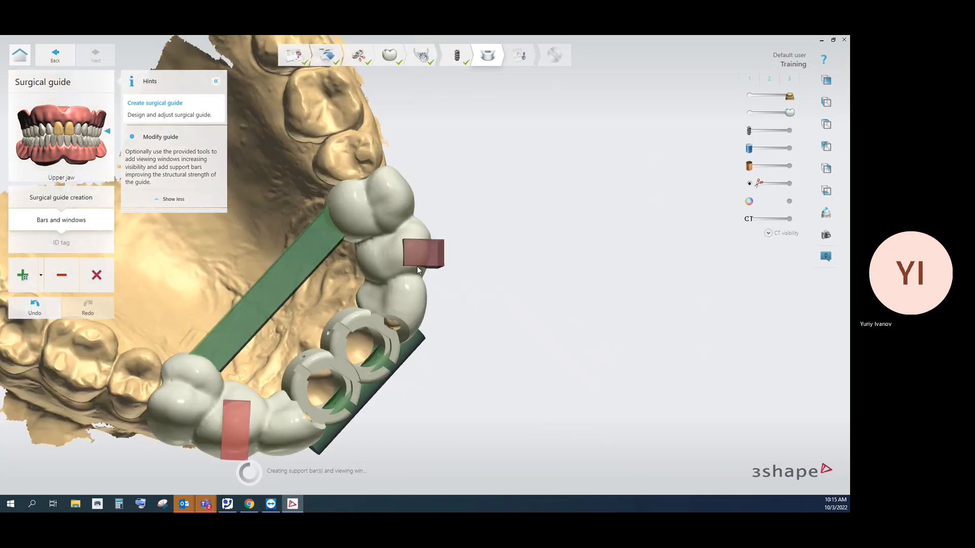
pyautogui.click(418, 256)
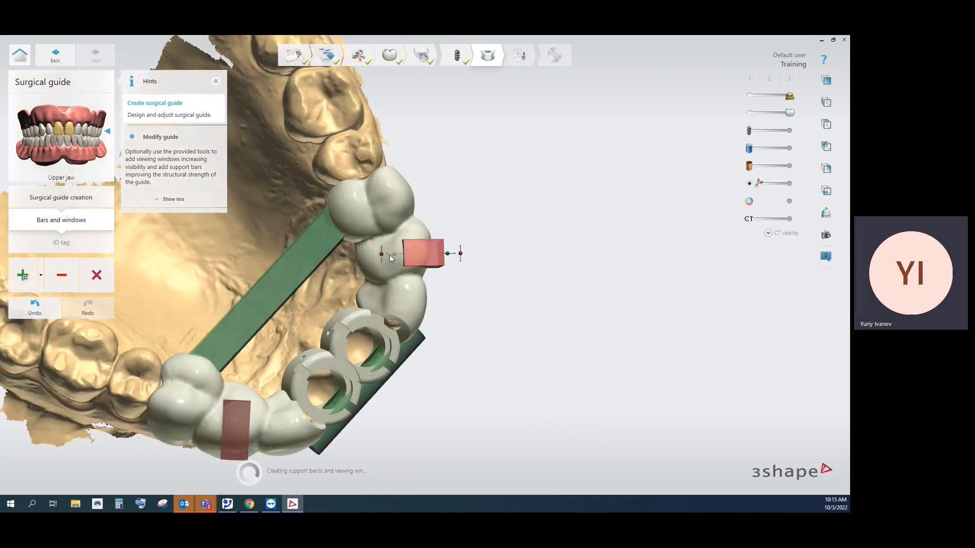
pyautogui.moveTo(381, 253); pyautogui.dragTo(382, 254)
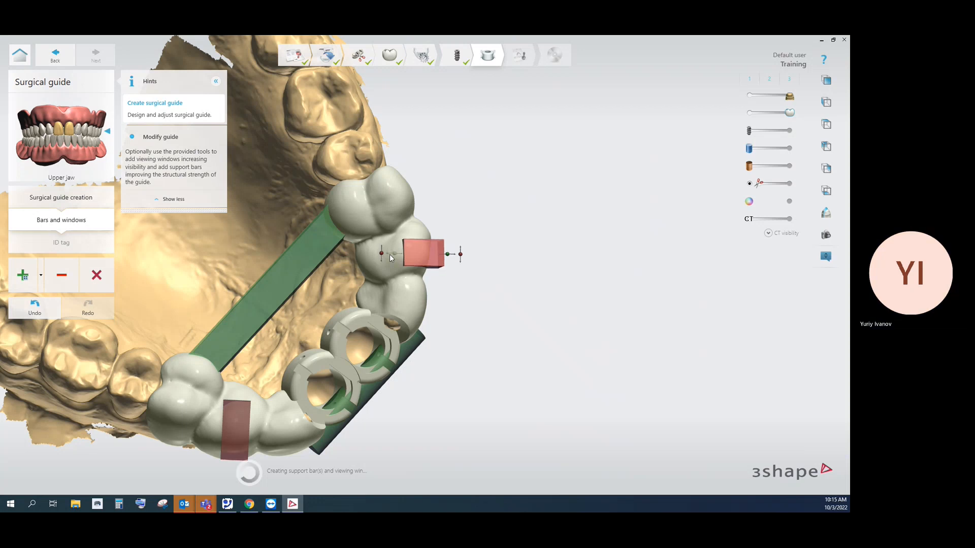
pyautogui.moveTo(416, 258); pyautogui.dragTo(385, 273, button='right')
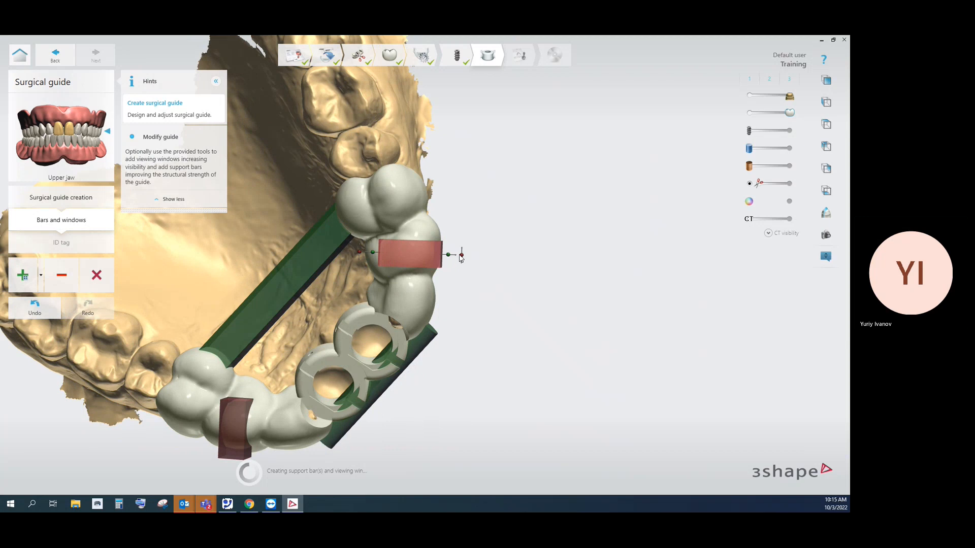
pyautogui.moveTo(461, 258); pyautogui.dragTo(464, 248)
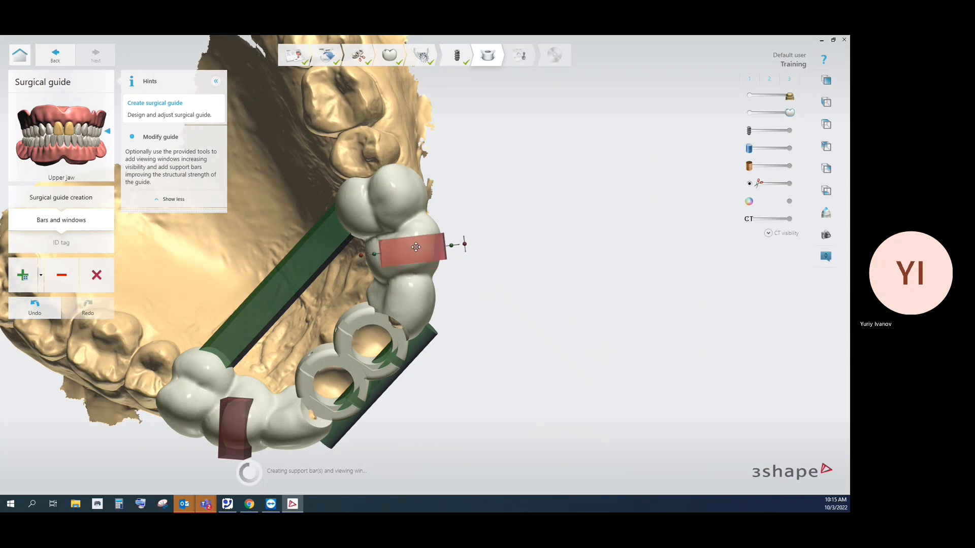
pyautogui.moveTo(415, 247); pyautogui.dragTo(283, 244, button='right')
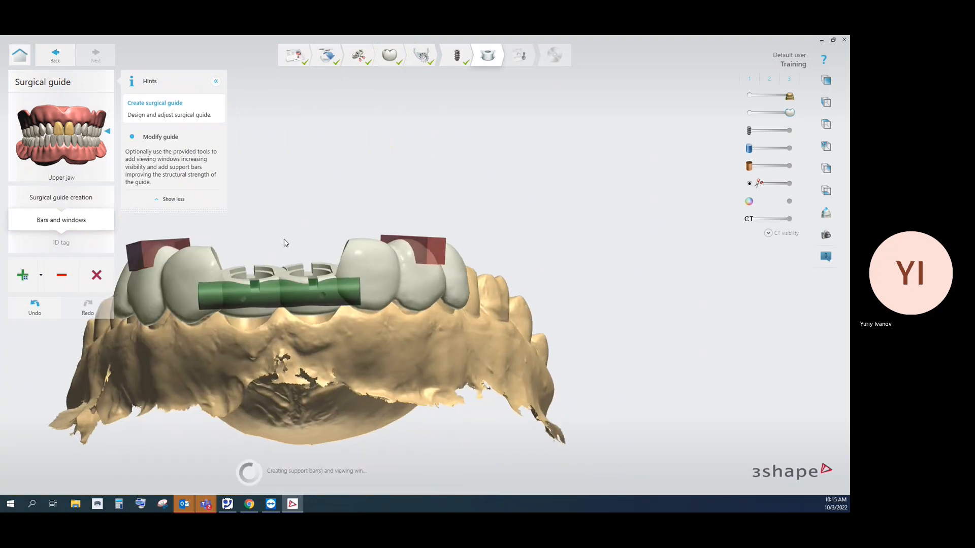
pyautogui.moveTo(294, 245); pyautogui.dragTo(351, 249, button='middle')
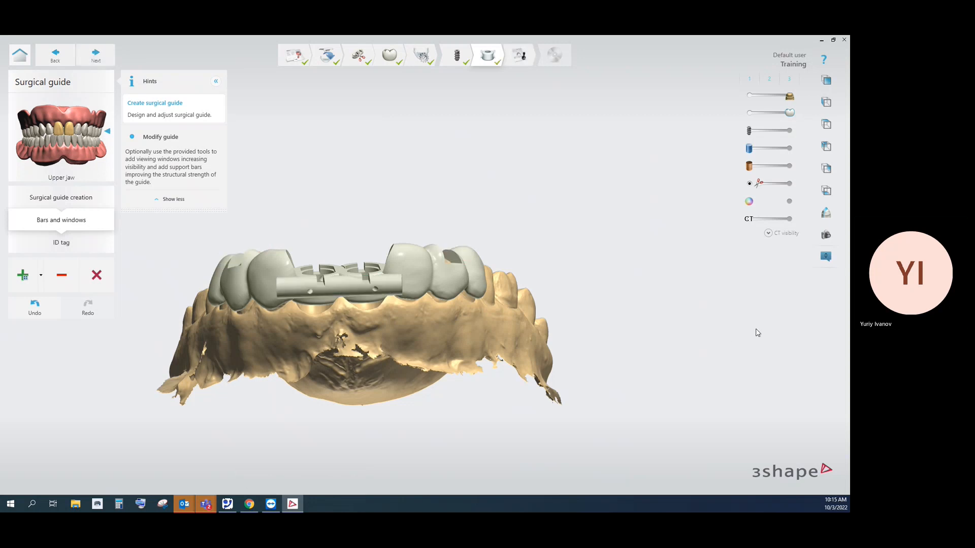
# - Lengthen the viewing window on tooth 6 at both its palatal and facial ends so it cuts fully through the guide
pyautogui.moveTo(757, 333); pyautogui.dragTo(584, 338, button='right')
pyautogui.moveTo(450, 257)
pyautogui.scroll(4, 446, 254)
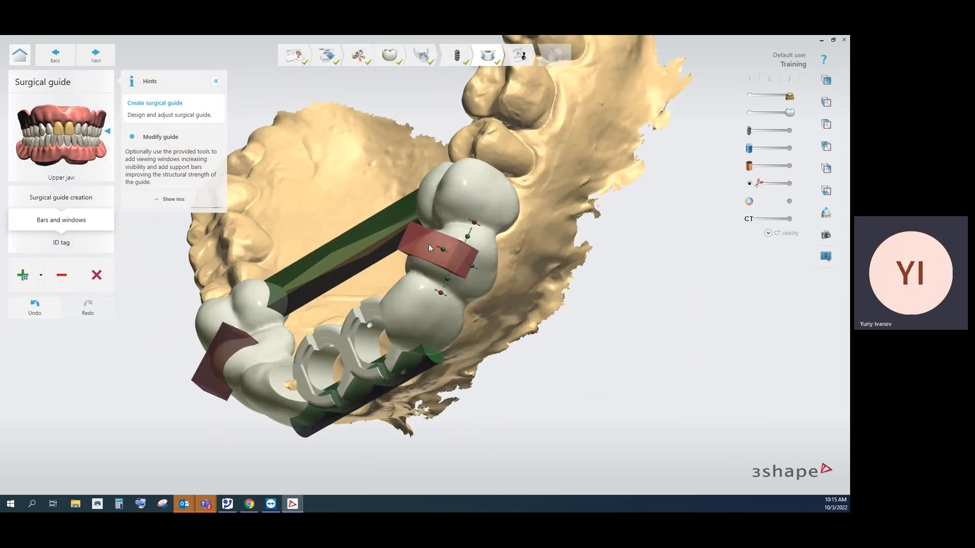
pyautogui.moveTo(502, 260); pyautogui.dragTo(576, 309, button='right')
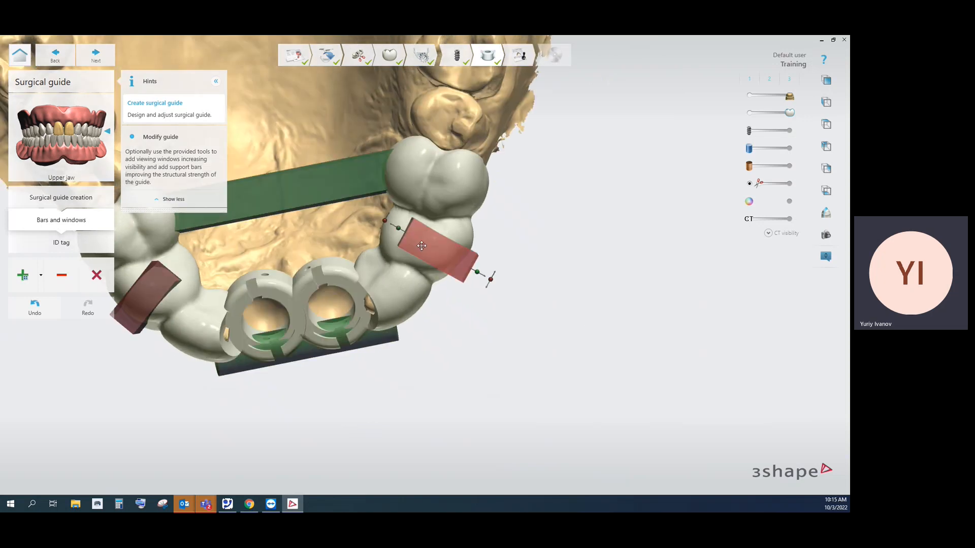
pyautogui.moveTo(398, 229); pyautogui.dragTo(381, 218)
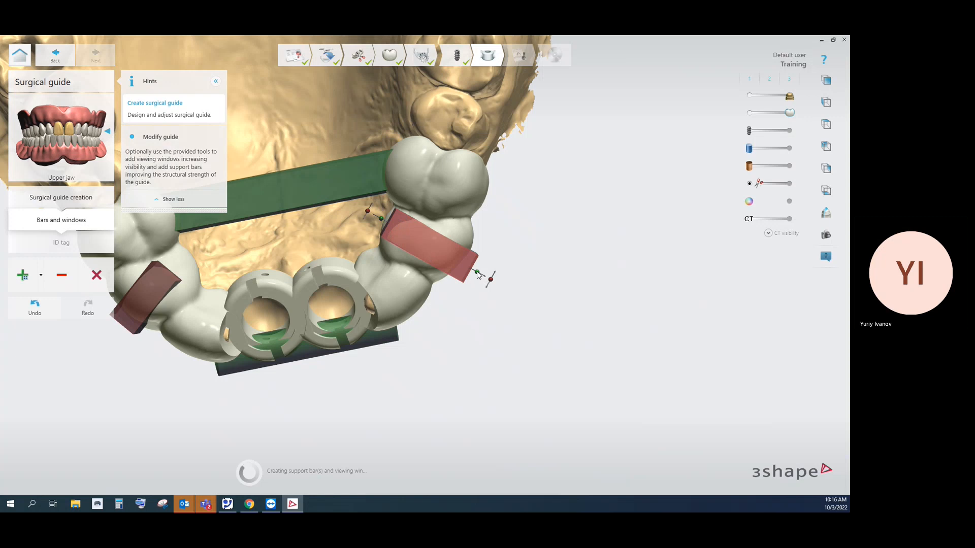
pyautogui.moveTo(479, 275); pyautogui.dragTo(494, 278)
# - Increase the height of the viewing window on tooth 11
pyautogui.moveTo(495, 279); pyautogui.dragTo(449, 273, button='right')
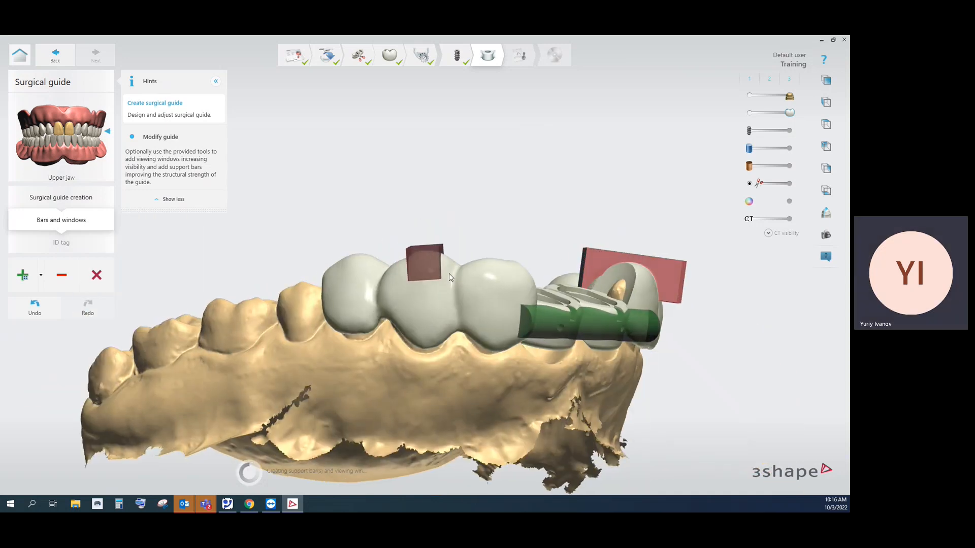
pyautogui.click(421, 262)
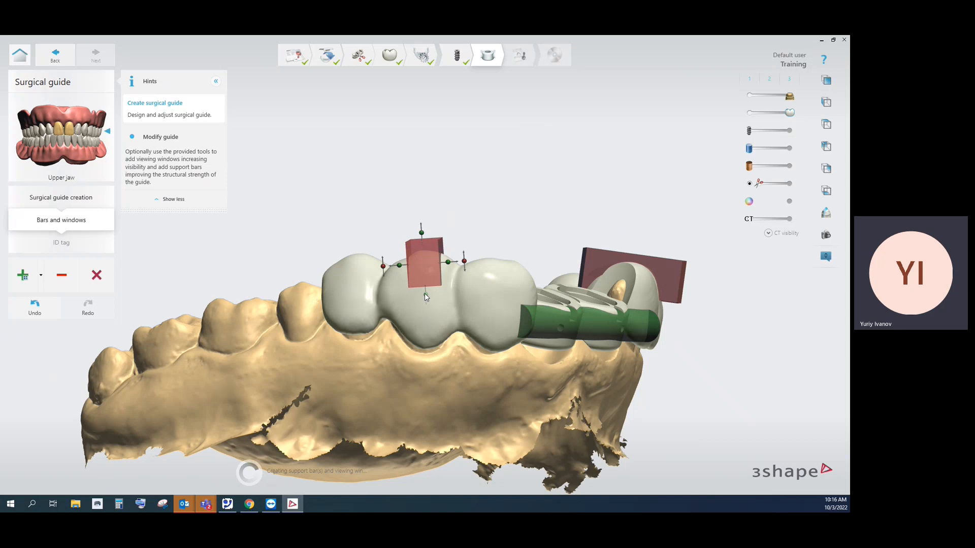
pyautogui.moveTo(432, 299); pyautogui.dragTo(391, 273, button='right')
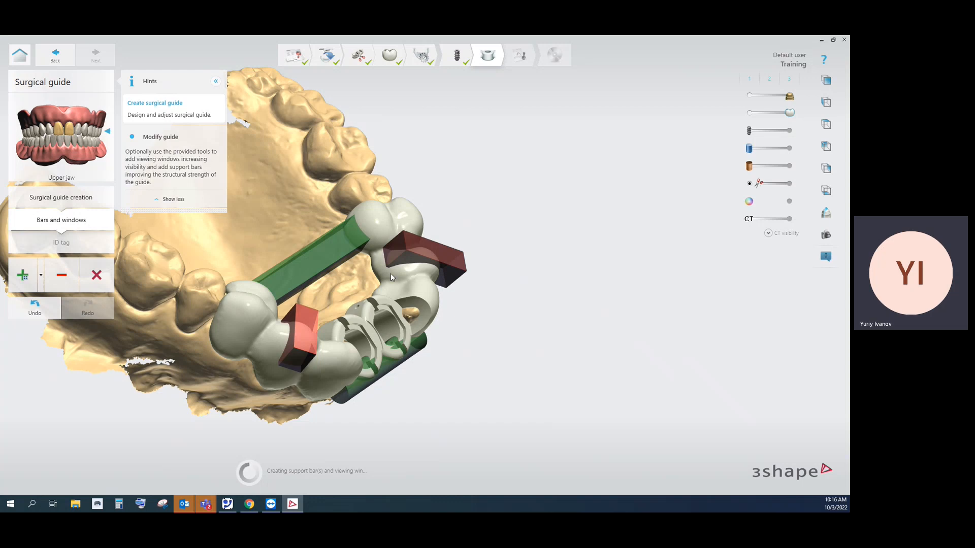
# - Fine-tune the position of the facial and palatal ends of the viewing window on tooth 6
pyautogui.moveTo(460, 312); pyautogui.dragTo(511, 401, button='right')
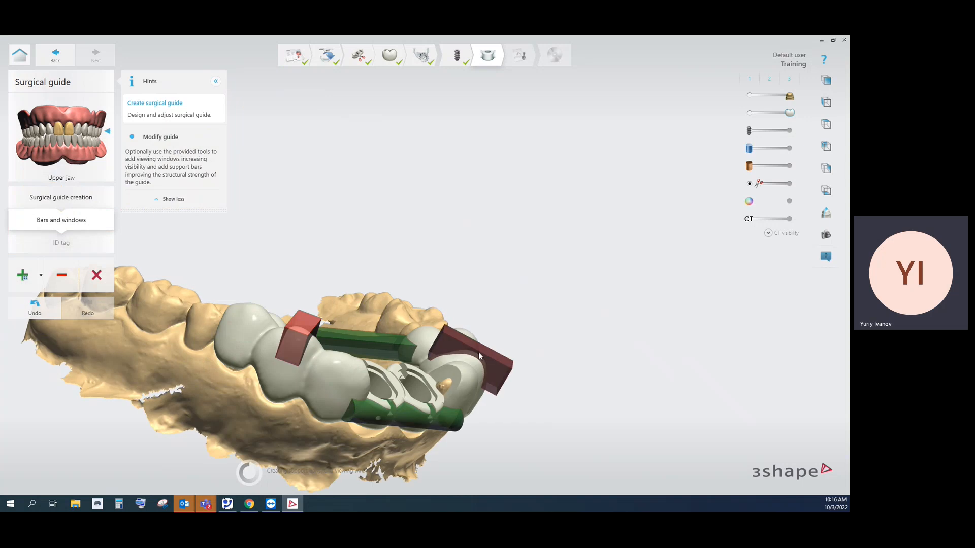
pyautogui.click(495, 371)
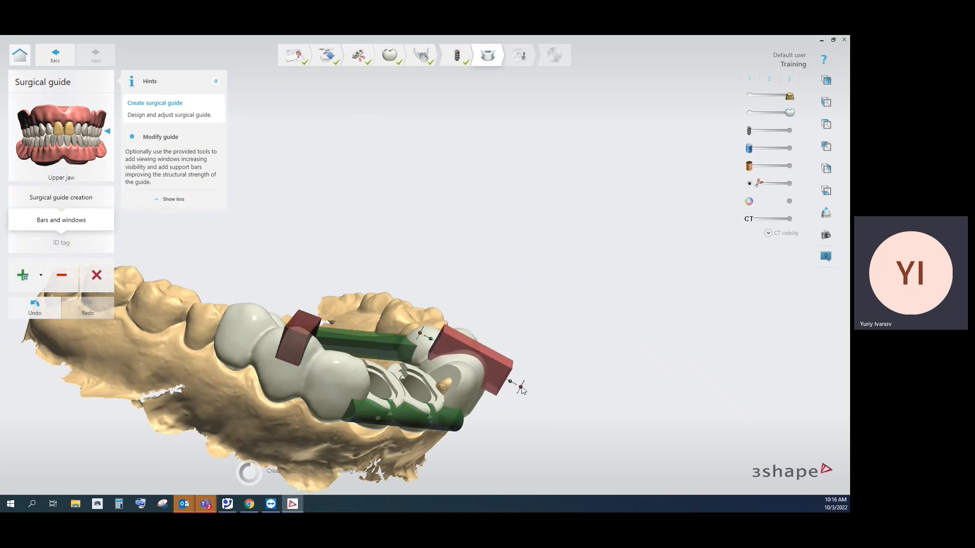
pyautogui.moveTo(521, 386); pyautogui.dragTo(523, 388)
pyautogui.moveTo(427, 333); pyautogui.dragTo(449, 318, button='right')
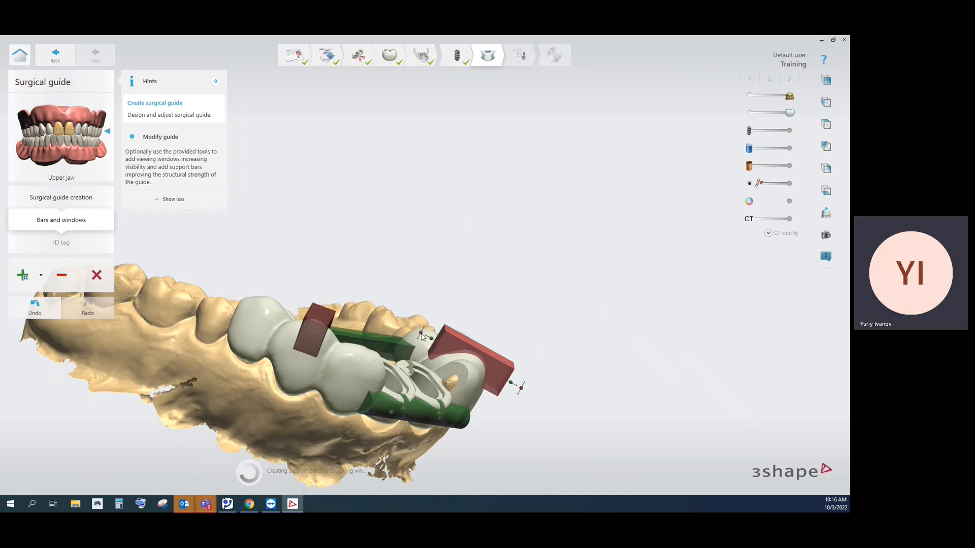
pyautogui.moveTo(428, 335); pyautogui.dragTo(426, 329)
# - Examine both viewing windows and the support bars around the sleeves from the occlusal and facial sides
pyautogui.moveTo(426, 329); pyautogui.dragTo(402, 409, button='right')
pyautogui.moveTo(413, 377); pyautogui.dragTo(464, 332, button='middle')
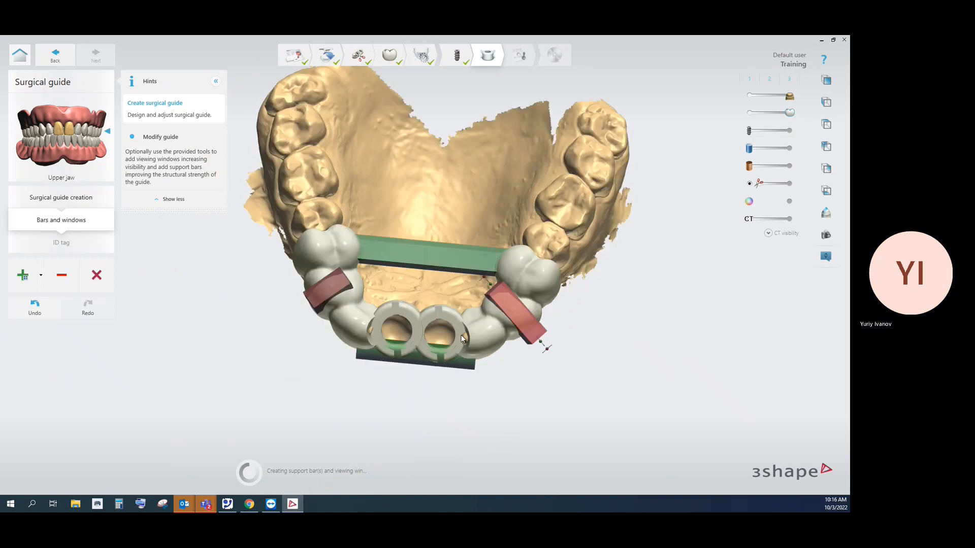
pyautogui.moveTo(405, 333); pyautogui.dragTo(378, 299, button='right')
pyautogui.scroll(3, 437, 360)
pyautogui.moveTo(437, 360); pyautogui.dragTo(491, 345, button='right')
pyautogui.scroll(3, 479, 339)
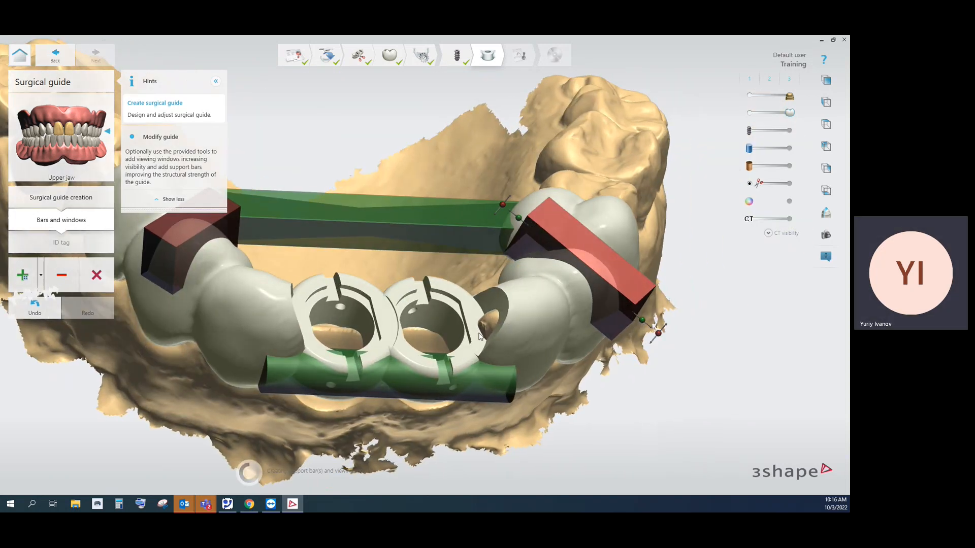
pyautogui.scroll(2, 497, 319)
pyautogui.moveTo(511, 316); pyautogui.dragTo(516, 312, button='right')
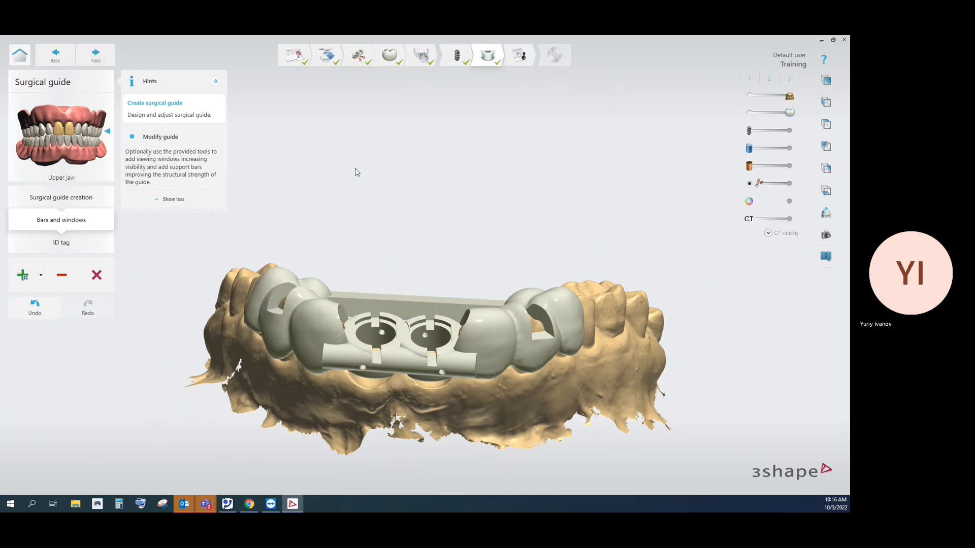
# - Proceed to the ID tag stage and place a medium-size "Training" tag on the palatal support bar
pyautogui.click(97, 56)
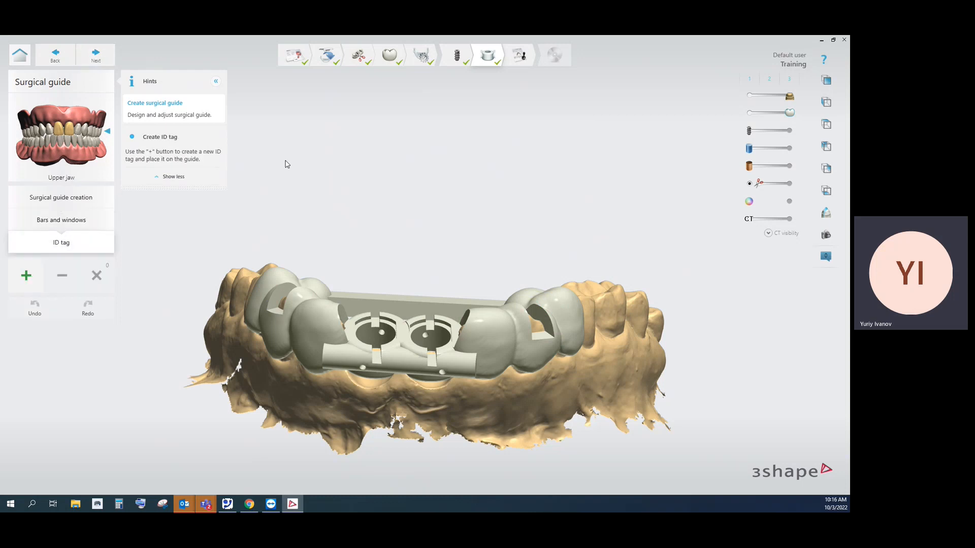
pyautogui.moveTo(399, 146); pyautogui.dragTo(391, 196, button='right')
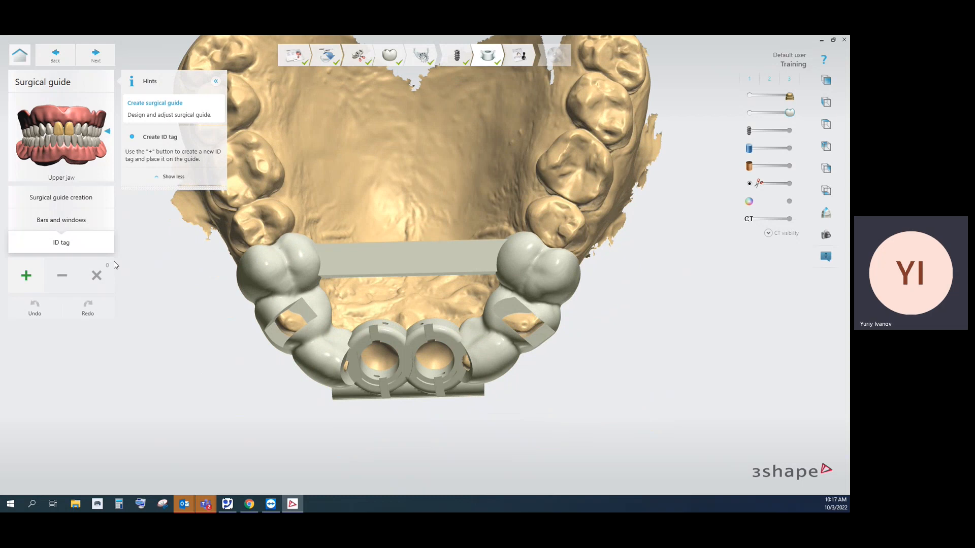
pyautogui.click(26, 281)
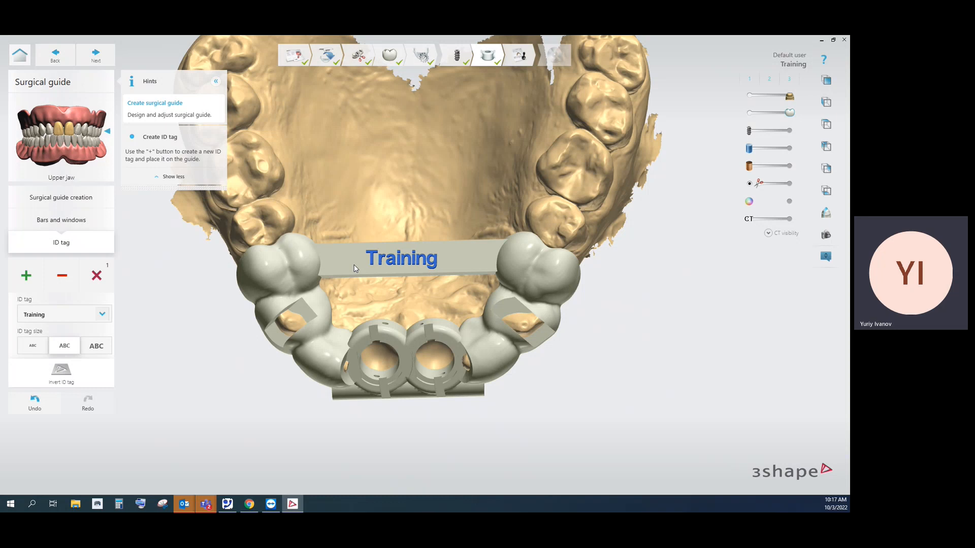
pyautogui.click(353, 268)
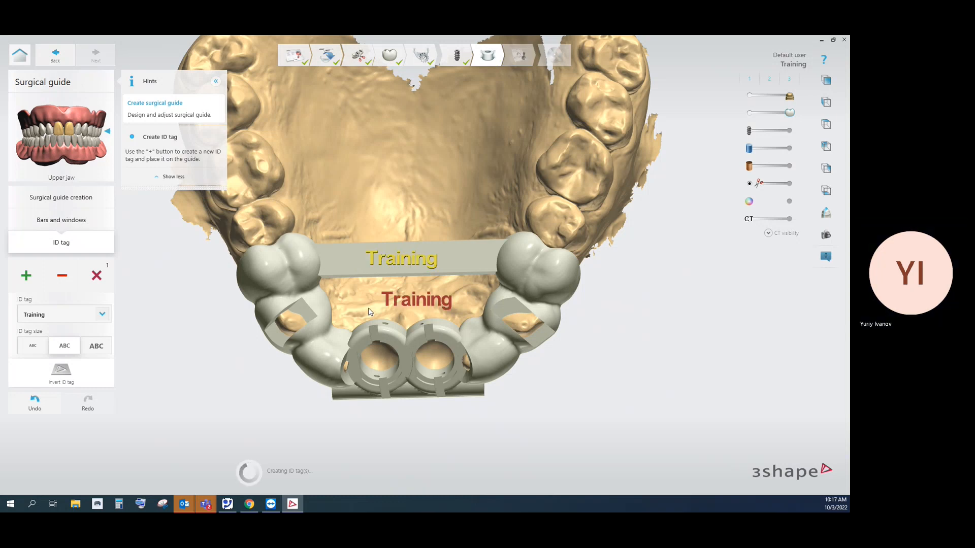
pyautogui.moveTo(575, 342); pyautogui.dragTo(588, 322, button='right')
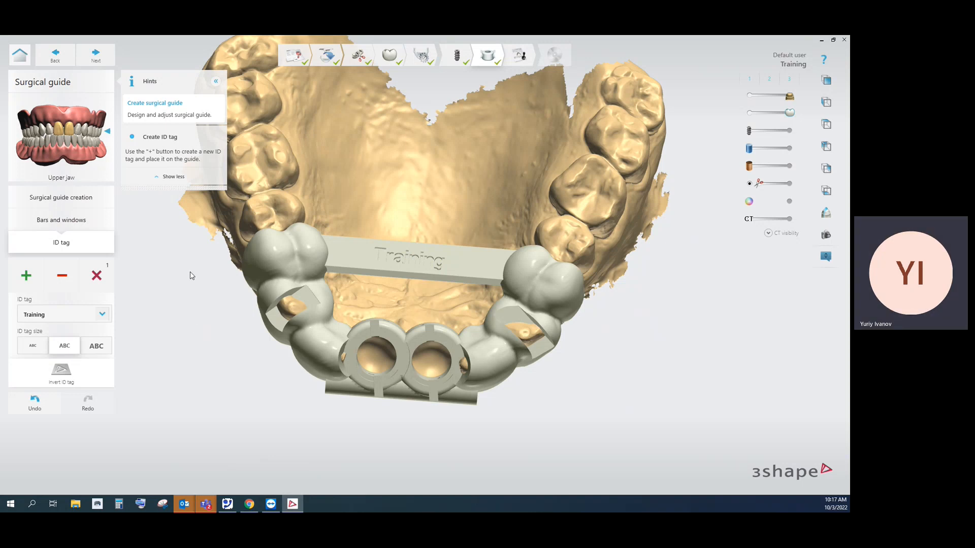
# - Open the surgical report from the approval stage, postponing the feedback request
pyautogui.click(95, 55)
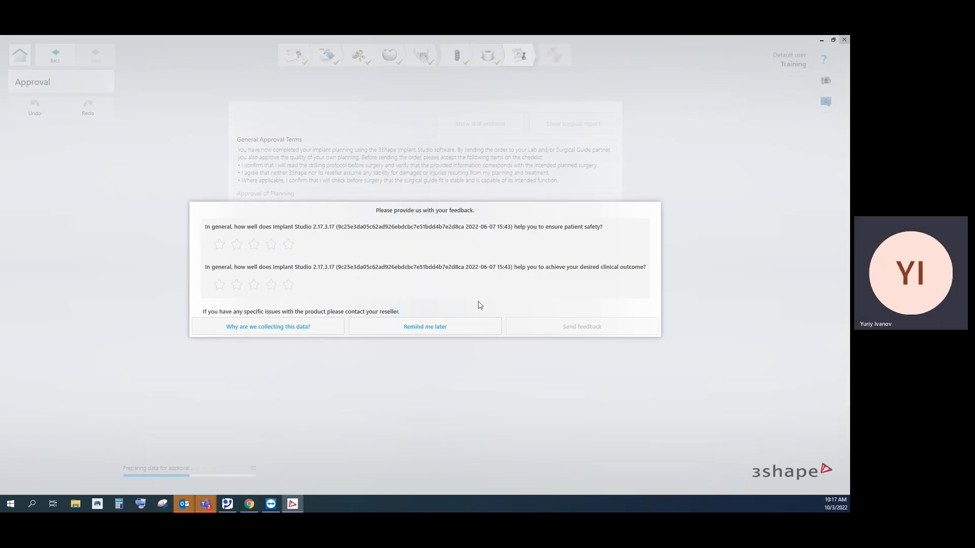
pyautogui.click(450, 330)
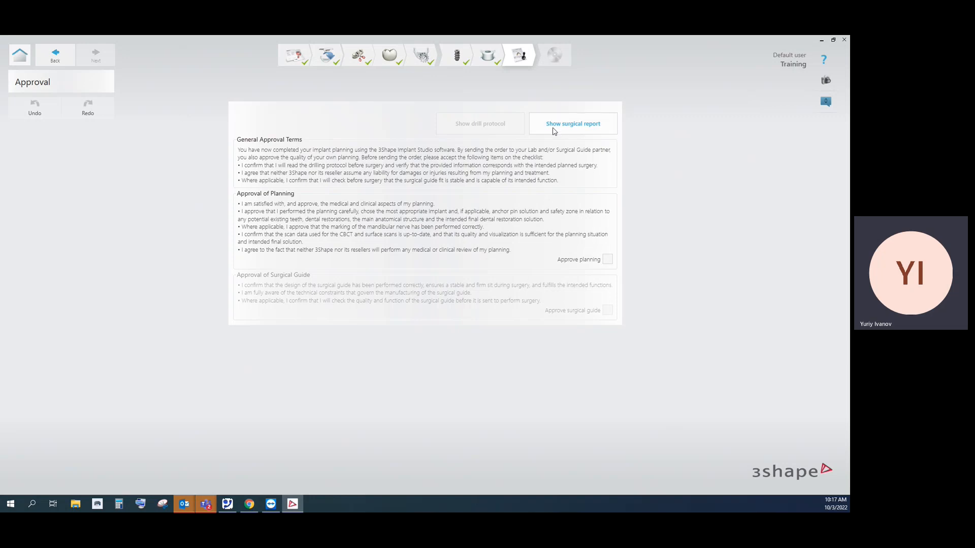
pyautogui.click(579, 128)
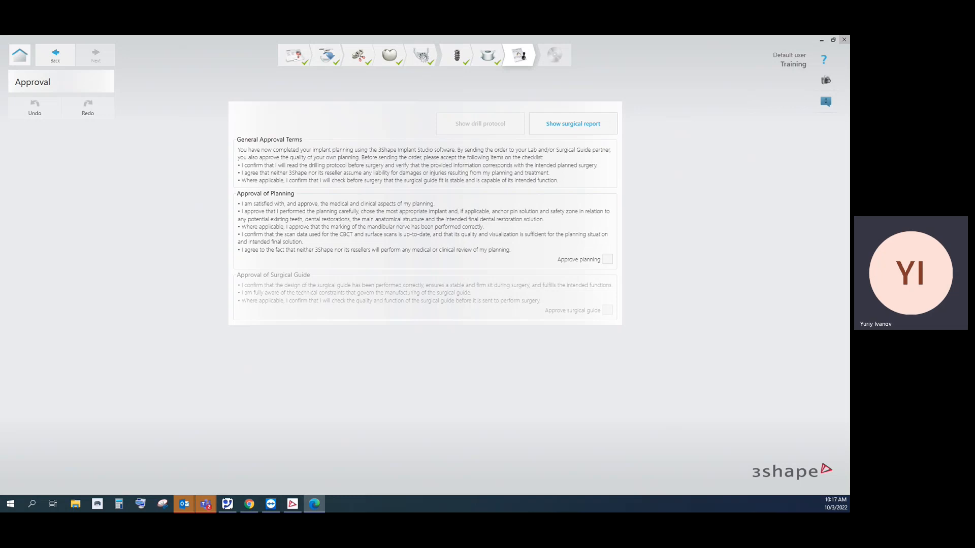
pyautogui.moveTo(974, 108); pyautogui.dragTo(504, 47)
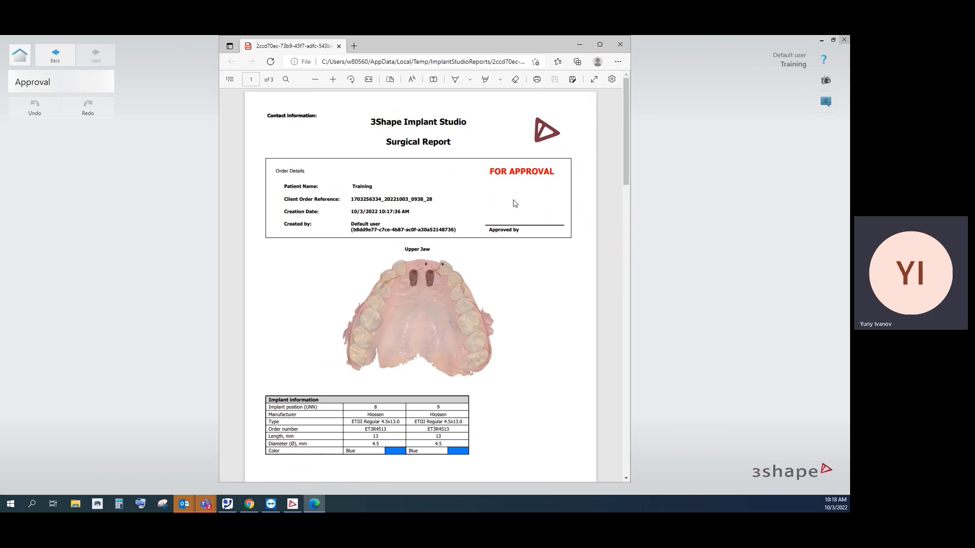
# - Review the surgical report's implant details, scan cross-sections and bone density charts for positions 8 and 9, and close the report
pyautogui.scroll(-5, 515, 202)
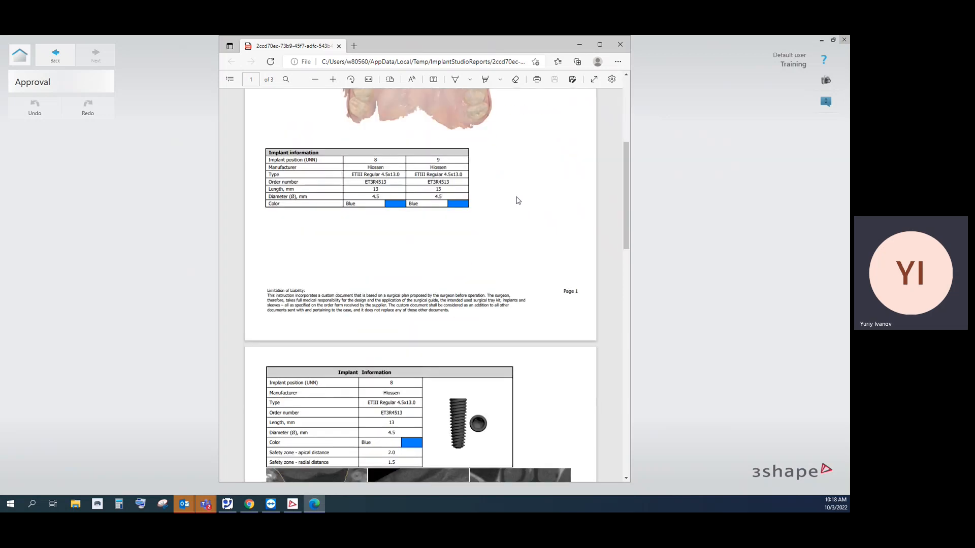
pyautogui.scroll(-2, 518, 200)
pyautogui.scroll(-2, 517, 200)
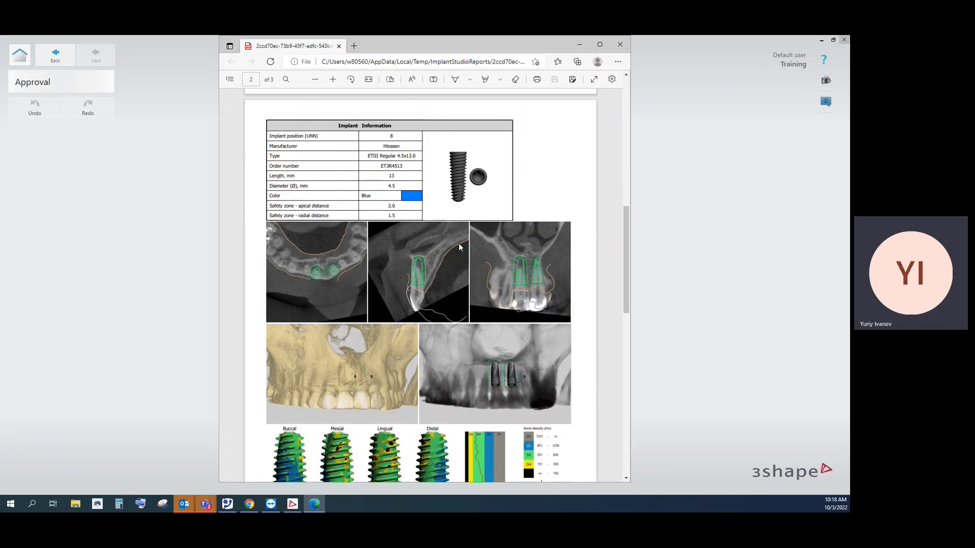
pyautogui.scroll(-2, 480, 249)
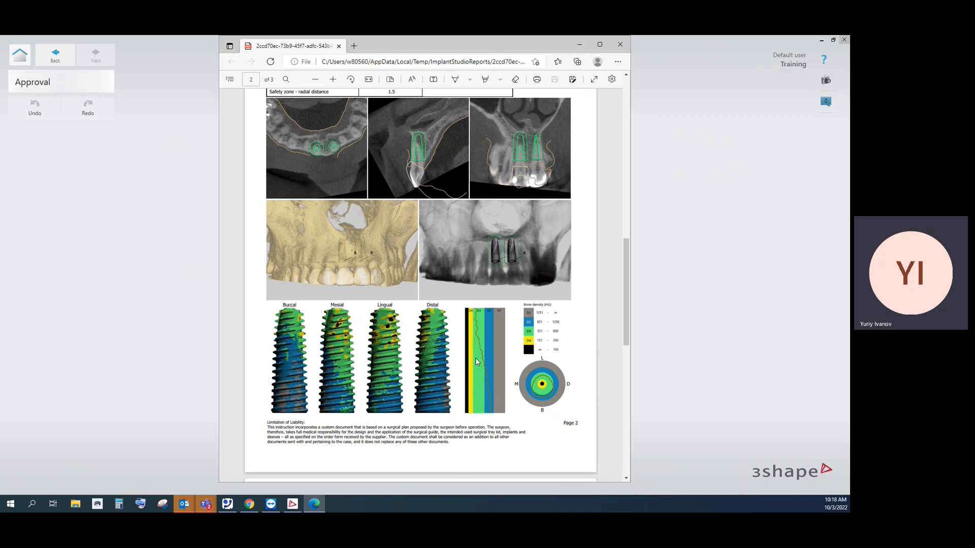
pyautogui.scroll(-5, 477, 377)
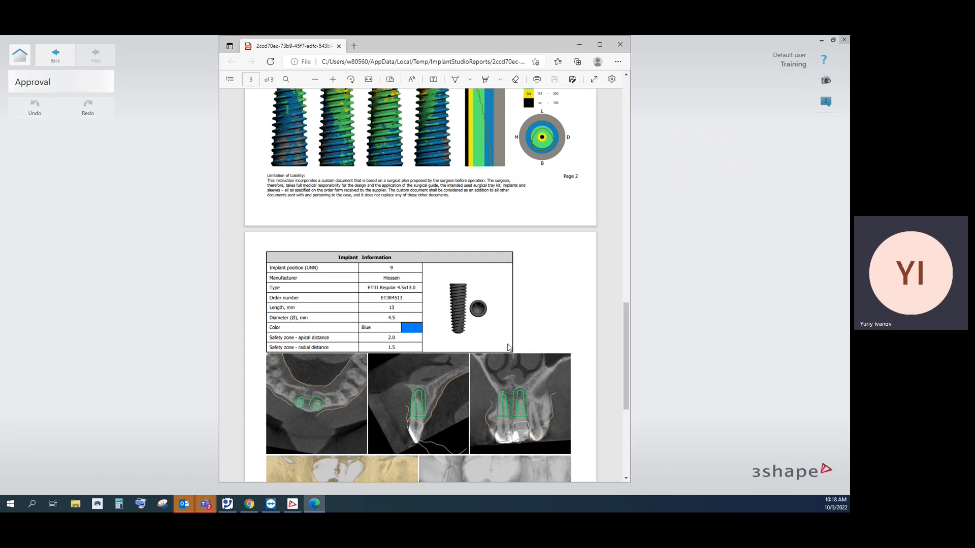
pyautogui.scroll(4, 509, 347)
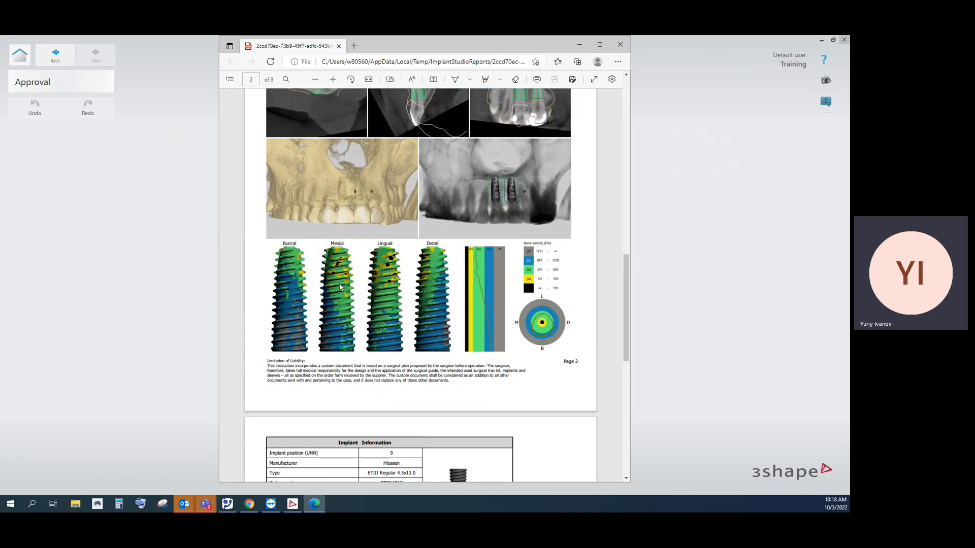
pyautogui.scroll(-5, 524, 365)
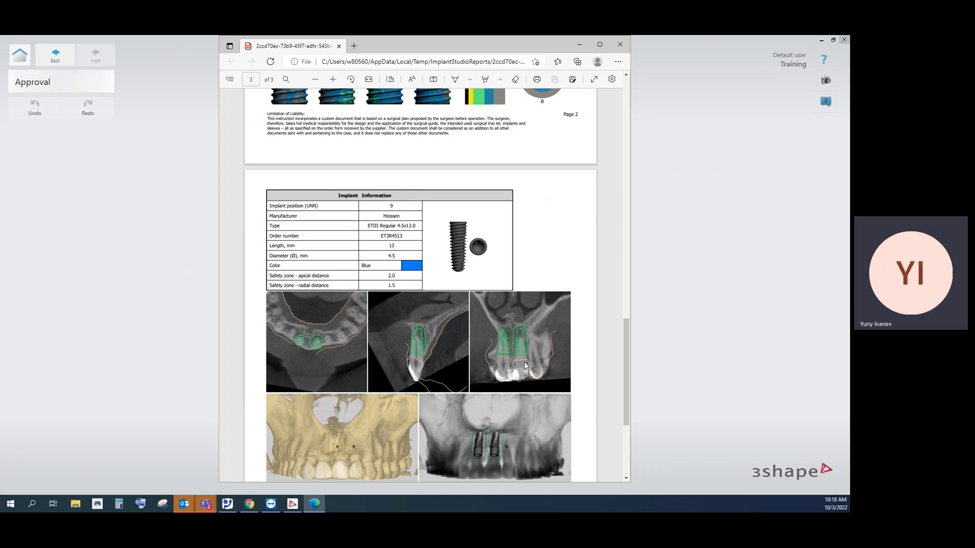
pyautogui.scroll(-1, 525, 365)
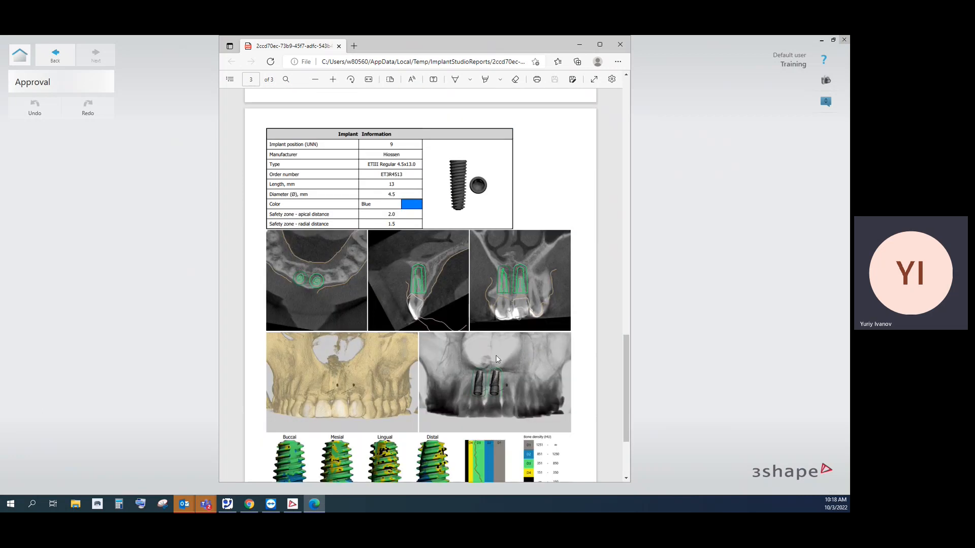
pyautogui.scroll(-2, 495, 357)
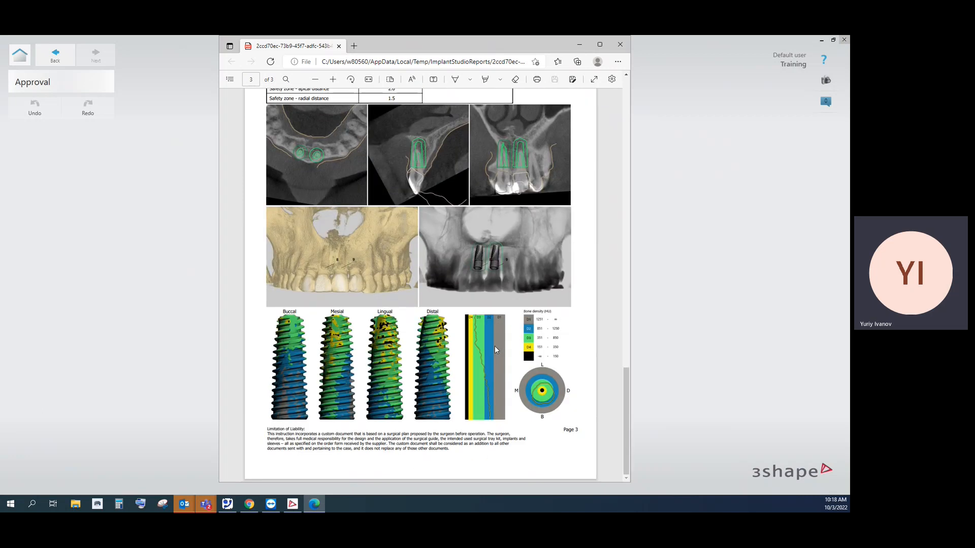
pyautogui.scroll(6, 495, 346)
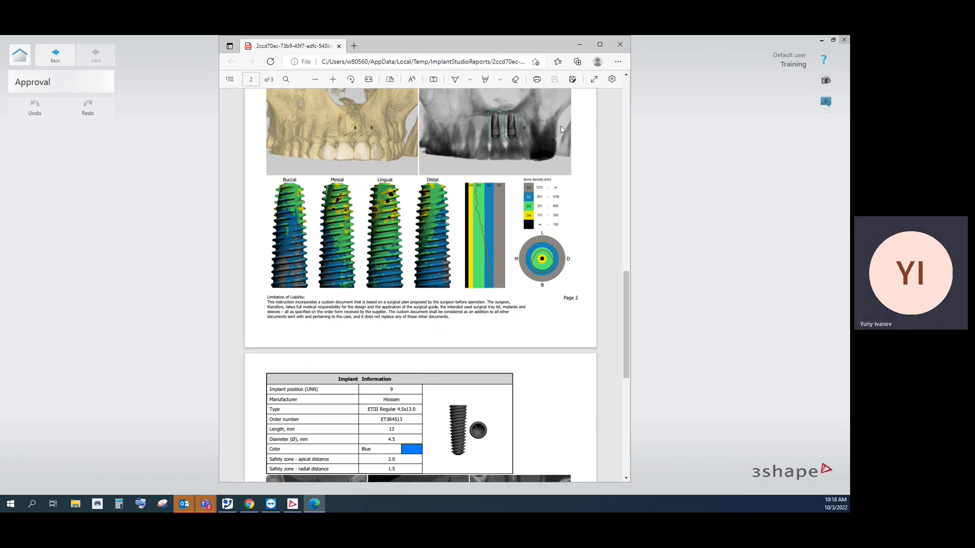
pyautogui.scroll(6, 559, 136)
pyautogui.scroll(5, 558, 136)
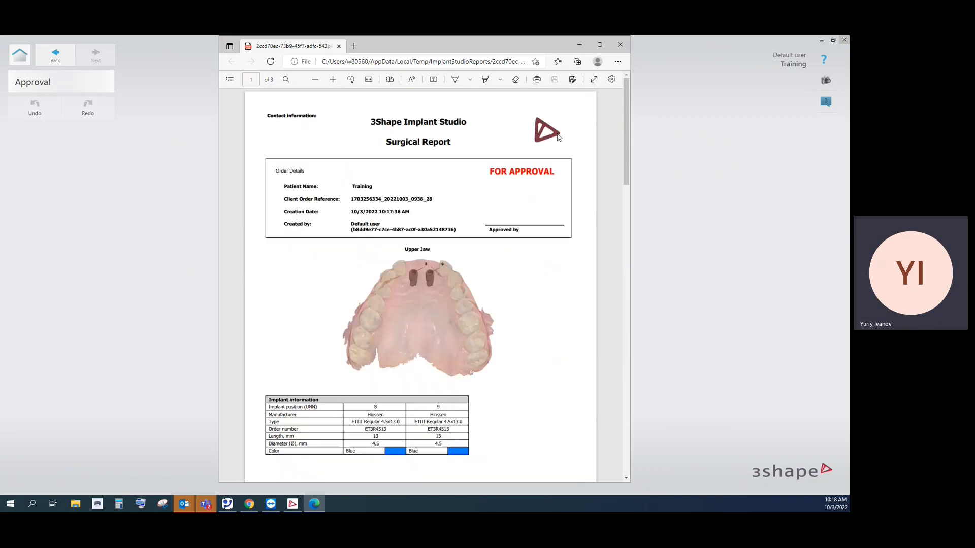
pyautogui.click(621, 45)
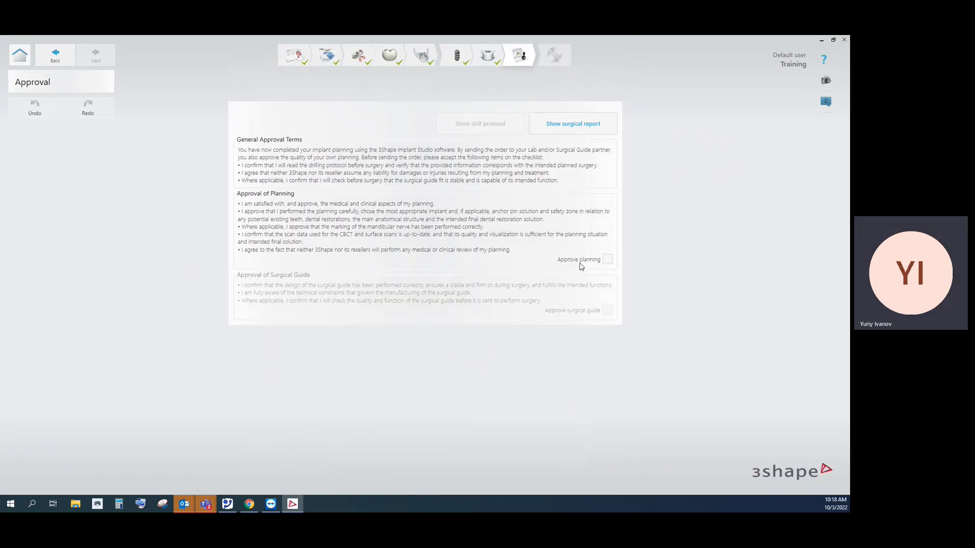
# - Approve both the implant planning and the surgical guide, accepting that neither can be modified
pyautogui.click(607, 260)
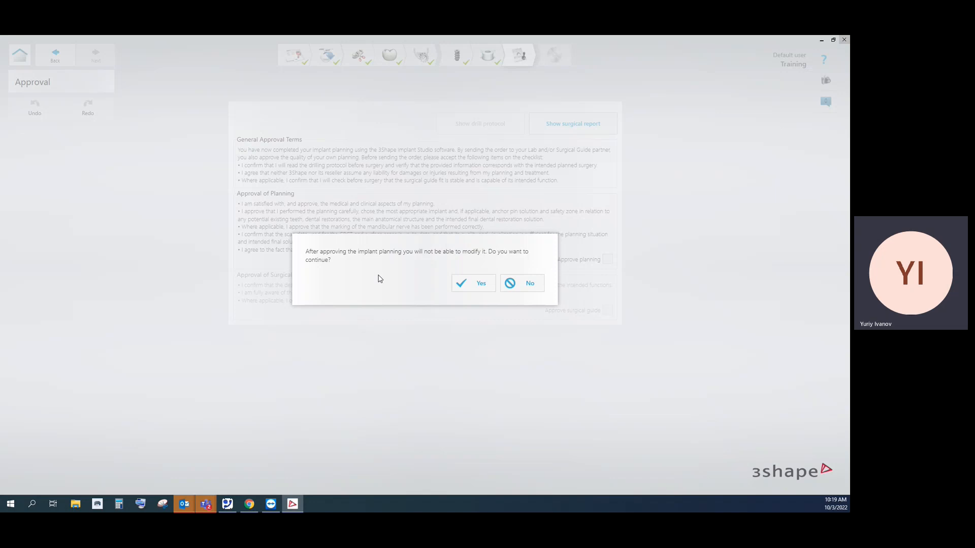
pyautogui.click(477, 286)
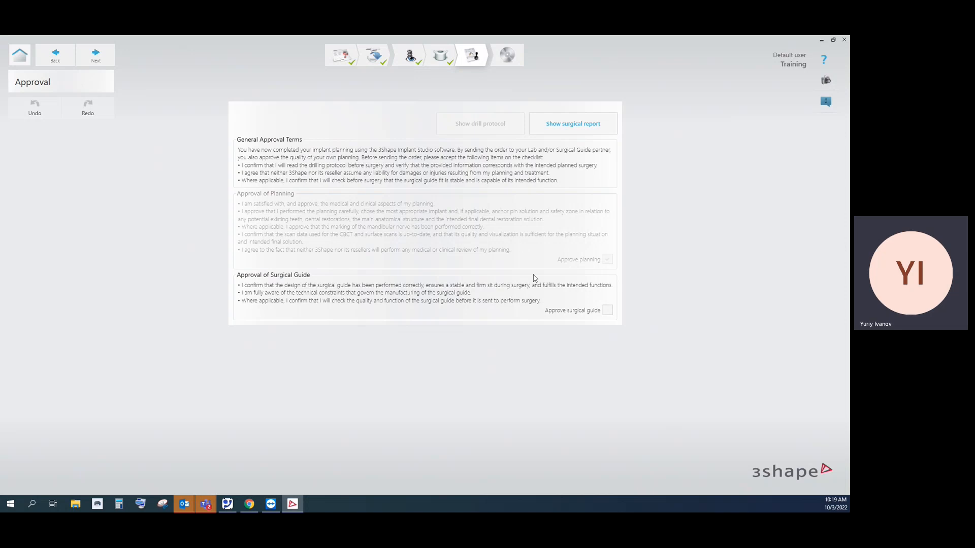
pyautogui.click(609, 312)
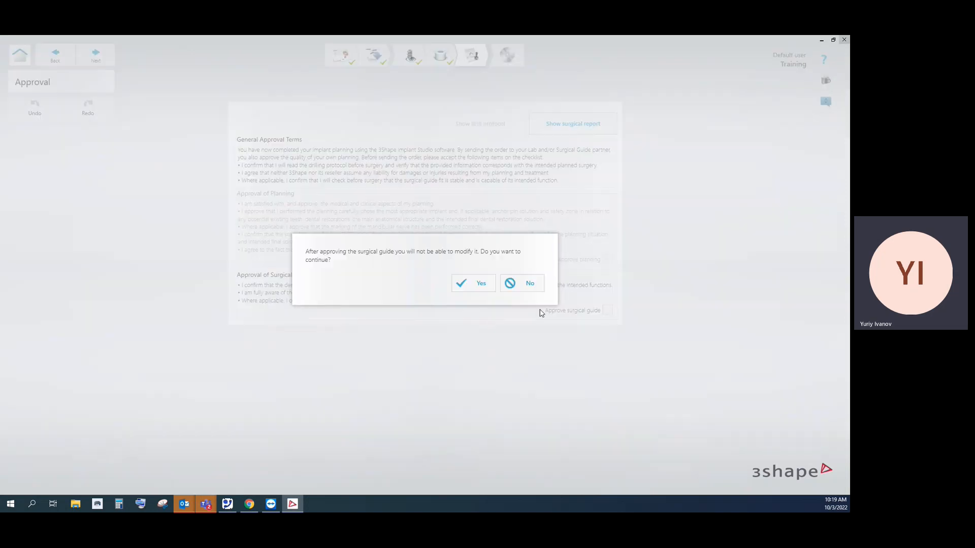
pyautogui.click(481, 284)
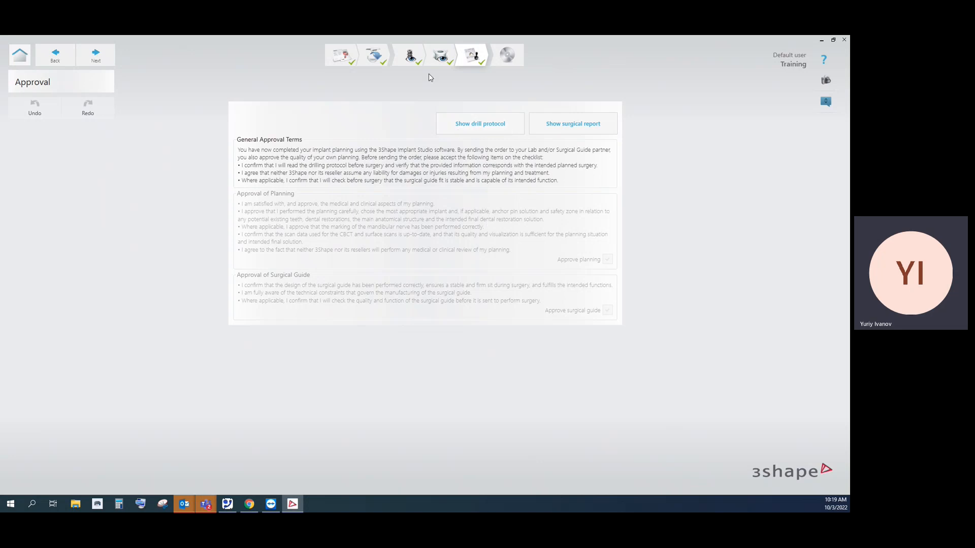
# - Open the drill protocol, review the implant, sleeve and drill information for positions 8 and 9, and close it
pyautogui.click(475, 131)
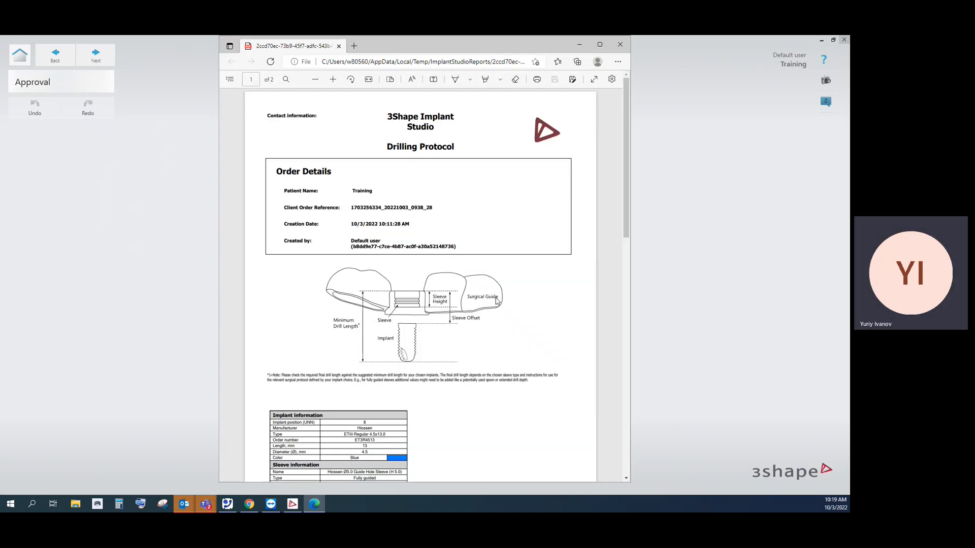
pyautogui.scroll(-5, 499, 303)
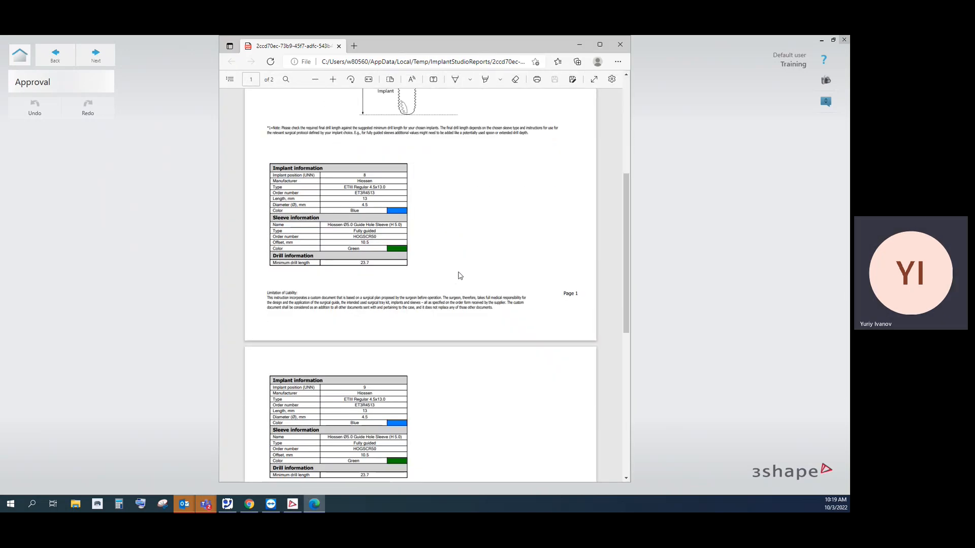
pyautogui.scroll(-4, 467, 271)
pyautogui.scroll(9, 462, 265)
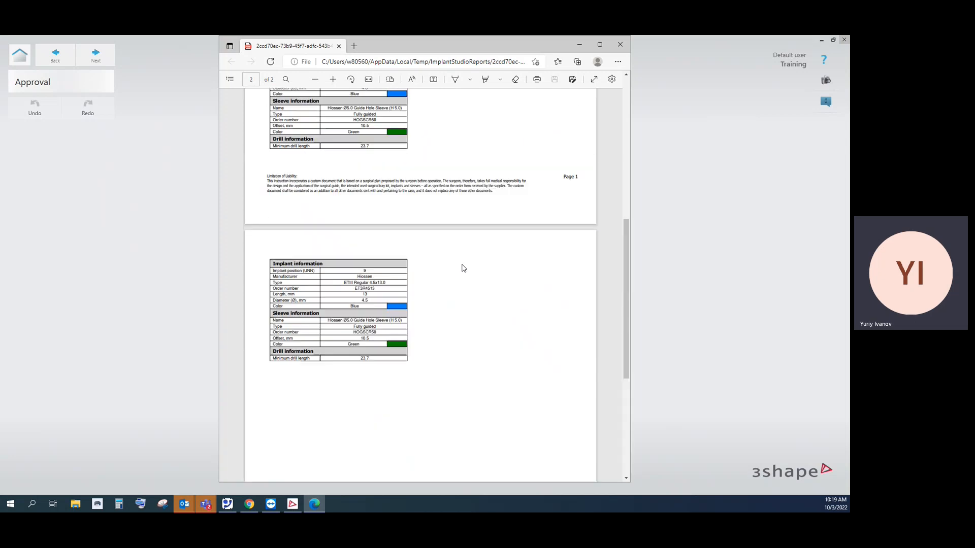
pyautogui.scroll(-6, 447, 260)
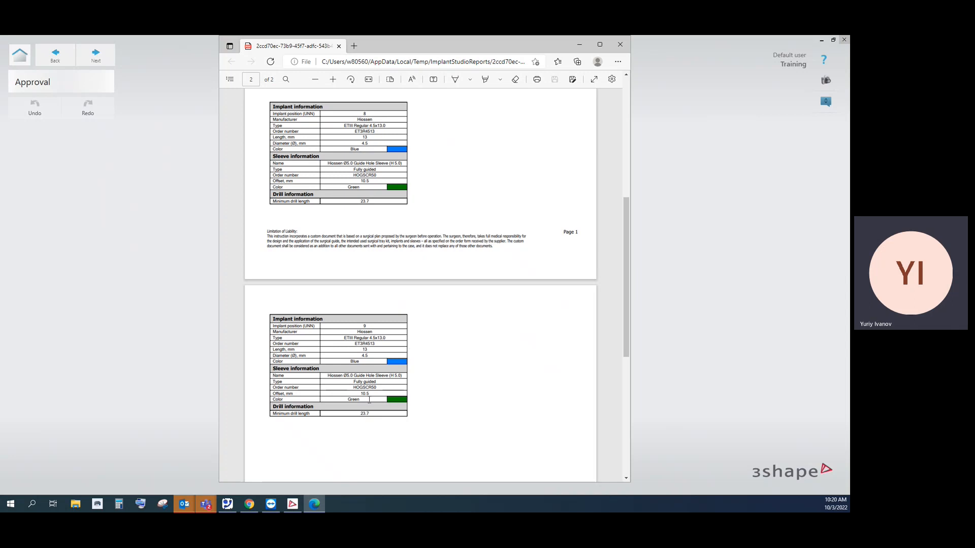
pyautogui.scroll(-5, 486, 350)
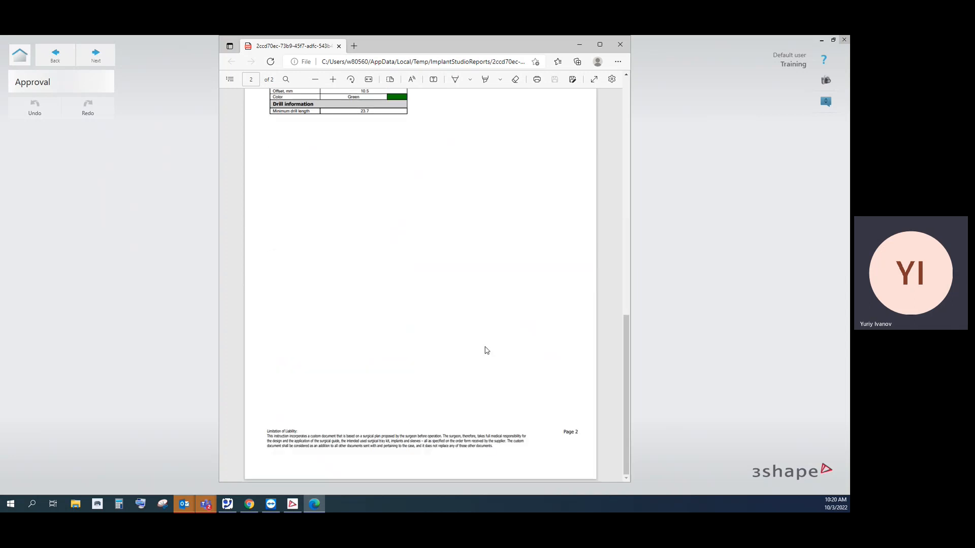
pyautogui.scroll(6, 487, 351)
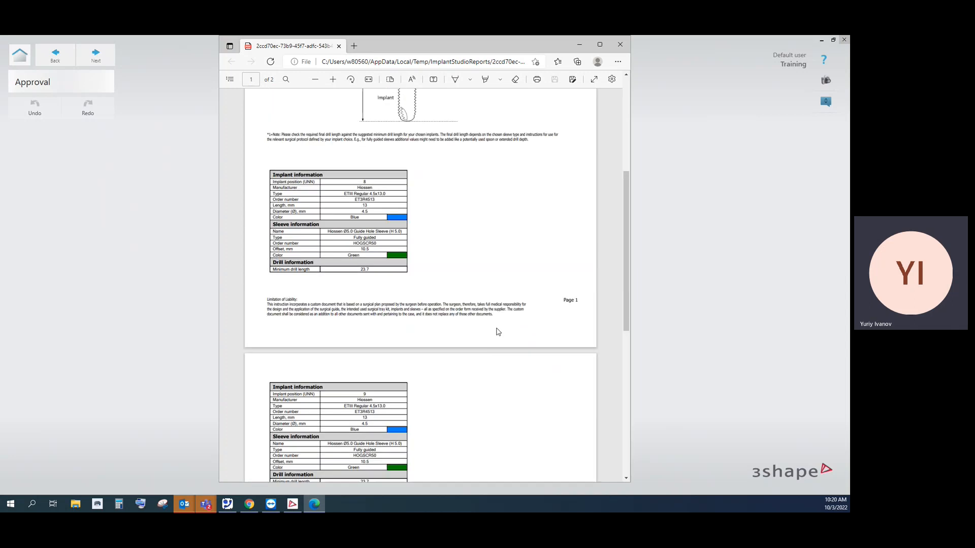
pyautogui.click(619, 45)
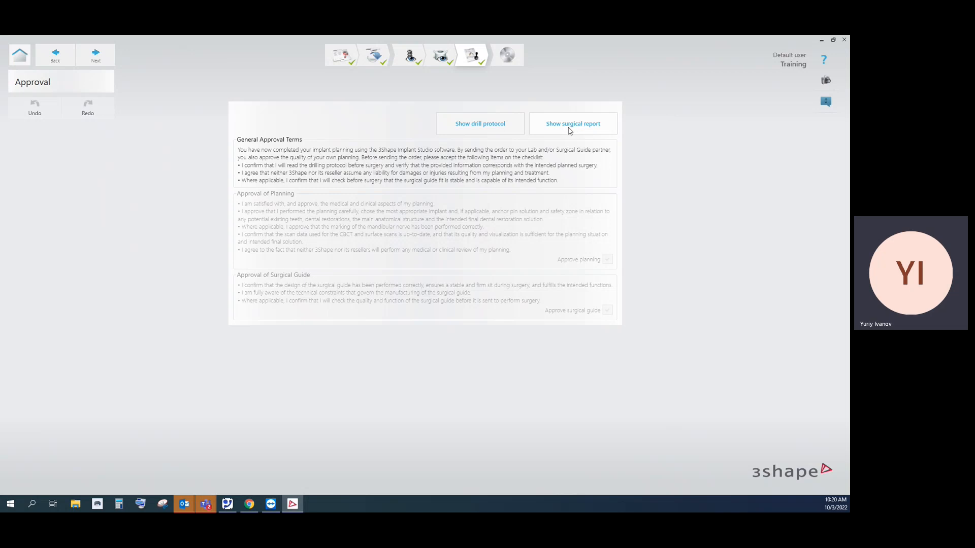
# - Reopen the surgical report to check its approval status and implant pages, and close it
pyautogui.click(569, 130)
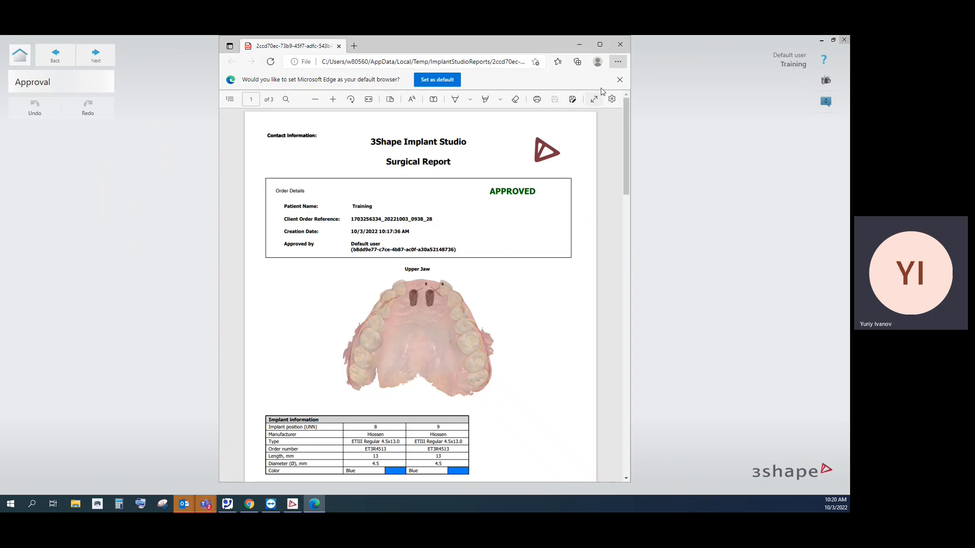
pyautogui.scroll(-5, 540, 307)
pyautogui.middleClick(535, 310)
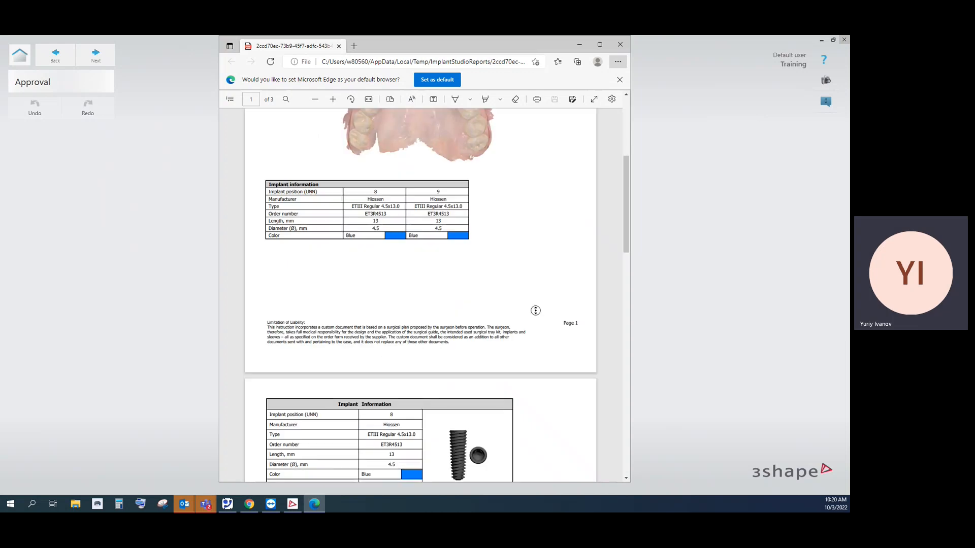
pyautogui.scroll(5, 536, 312)
pyautogui.scroll(-15, 536, 314)
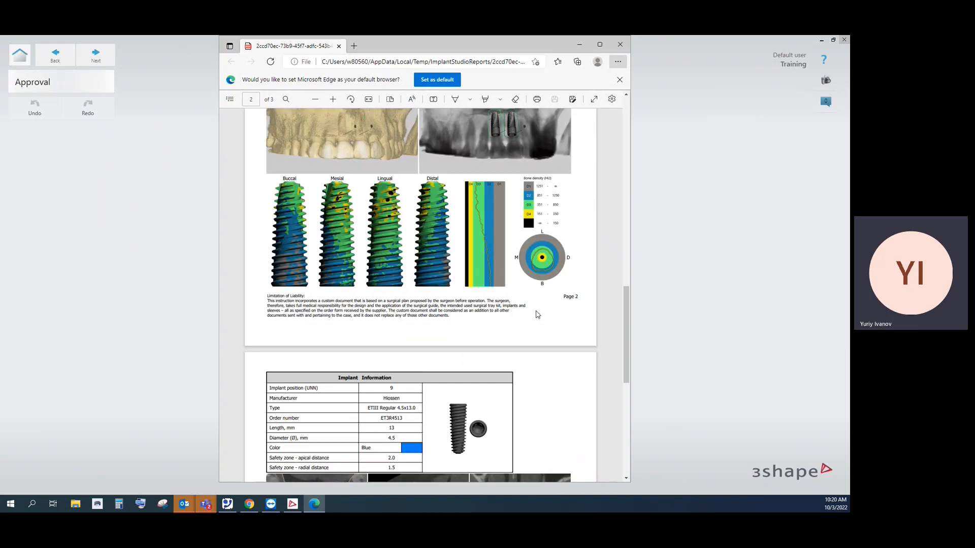
pyautogui.scroll(2, 537, 315)
pyautogui.scroll(-3, 536, 311)
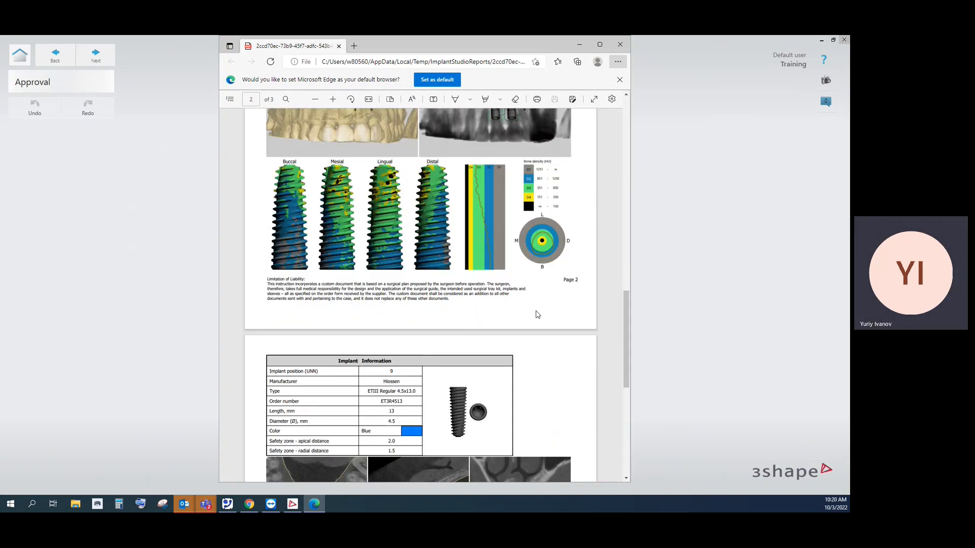
pyautogui.click(622, 46)
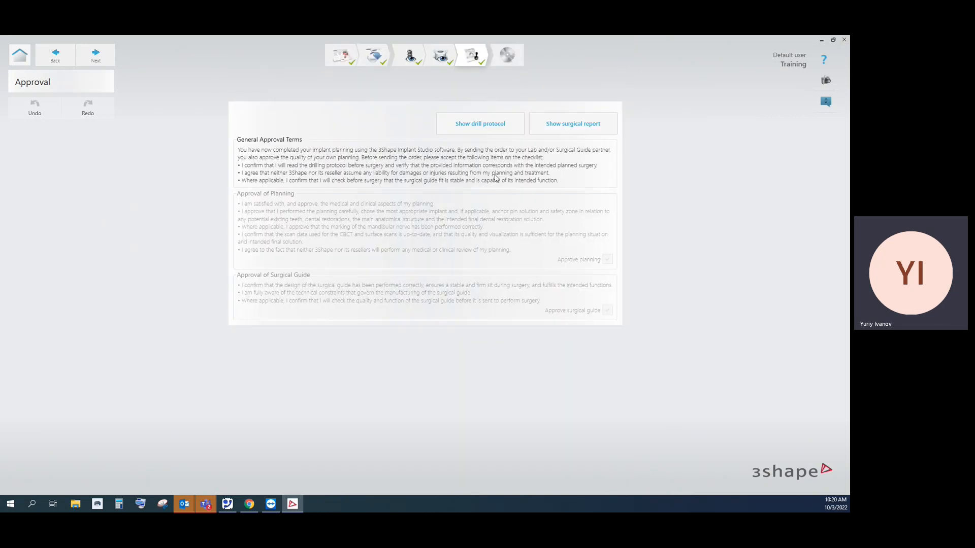
# - Proceed to the Save stage to save the completed design, and open the folder with the exported order files
pyautogui.click(102, 56)
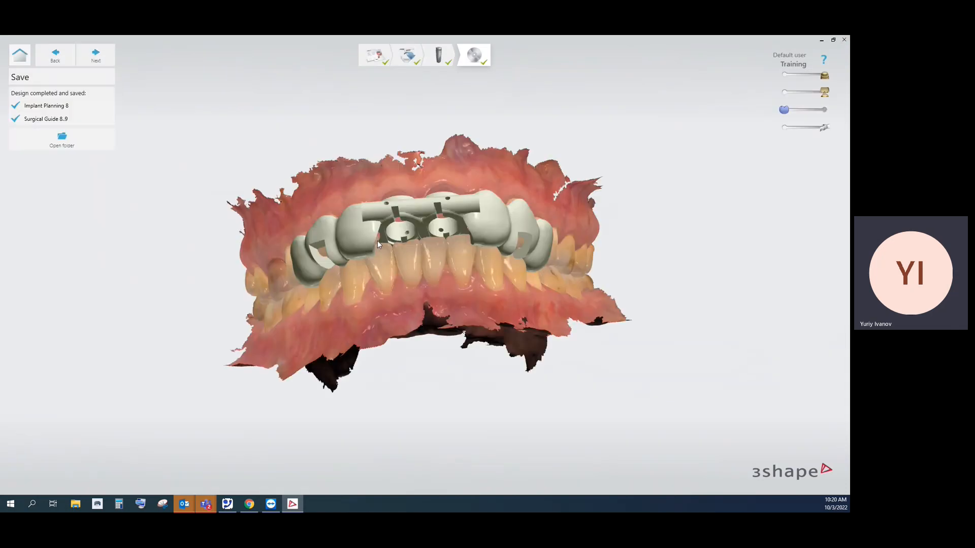
pyautogui.moveTo(377, 240)
pyautogui.mouseDown(button='right')
pyautogui.moveTo(367, 213)
pyautogui.moveTo(333, 203)
pyautogui.moveTo(367, 255)
pyautogui.mouseUp(button='right')
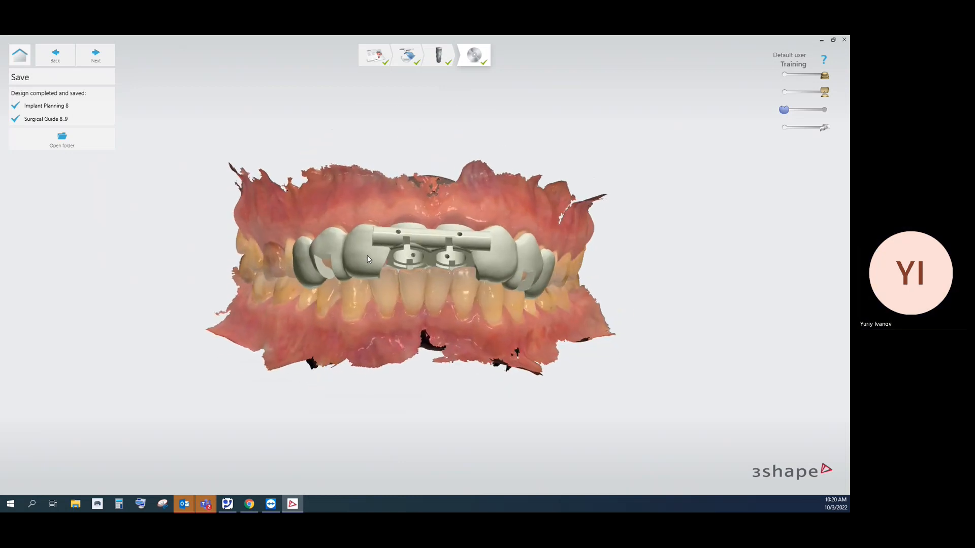
pyautogui.click(62, 140)
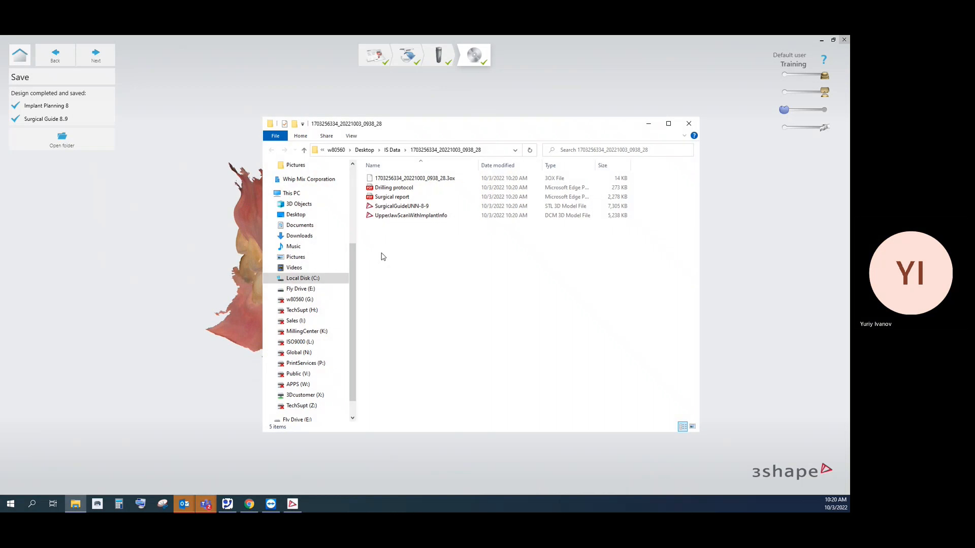
# - Inspect the exported SurgicalGuideUNN-8-9 STL file in the 3D viewer, and close the viewer and the order folder
pyautogui.click(398, 208)
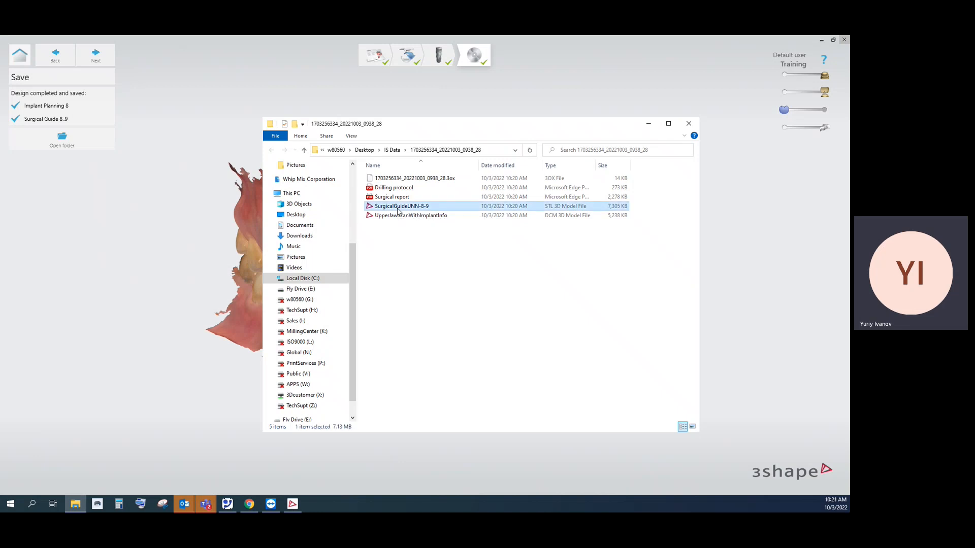
pyautogui.doubleClick(398, 208)
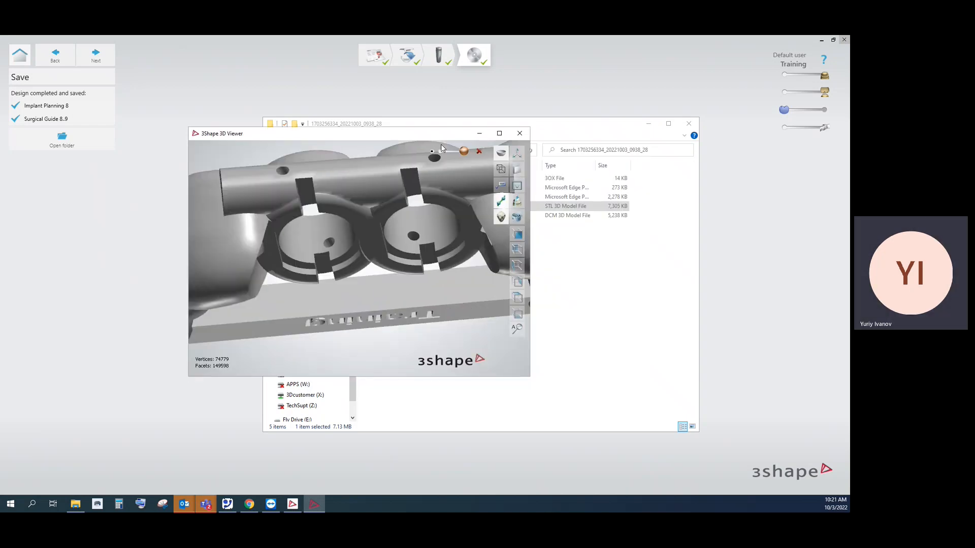
pyautogui.click(501, 136)
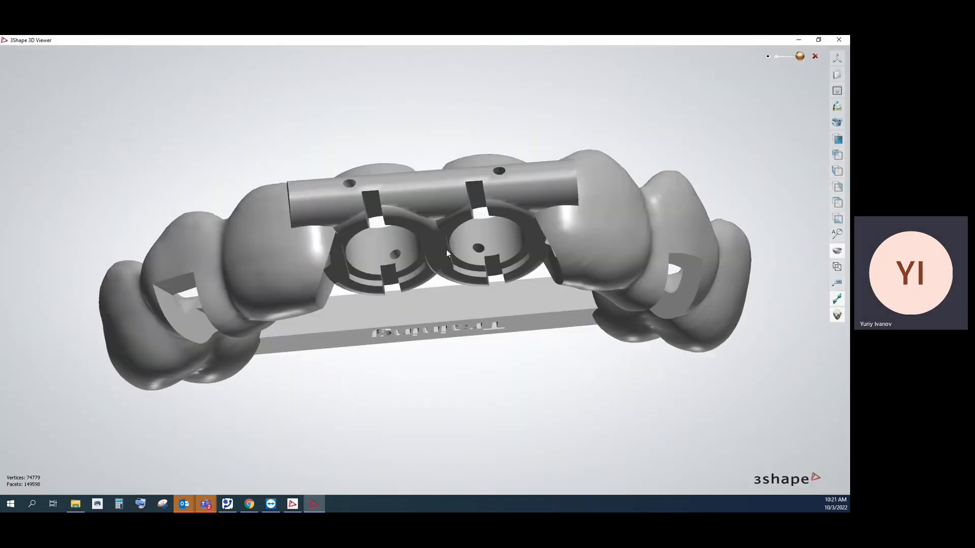
pyautogui.moveTo(446, 249); pyautogui.dragTo(458, 225, button='right')
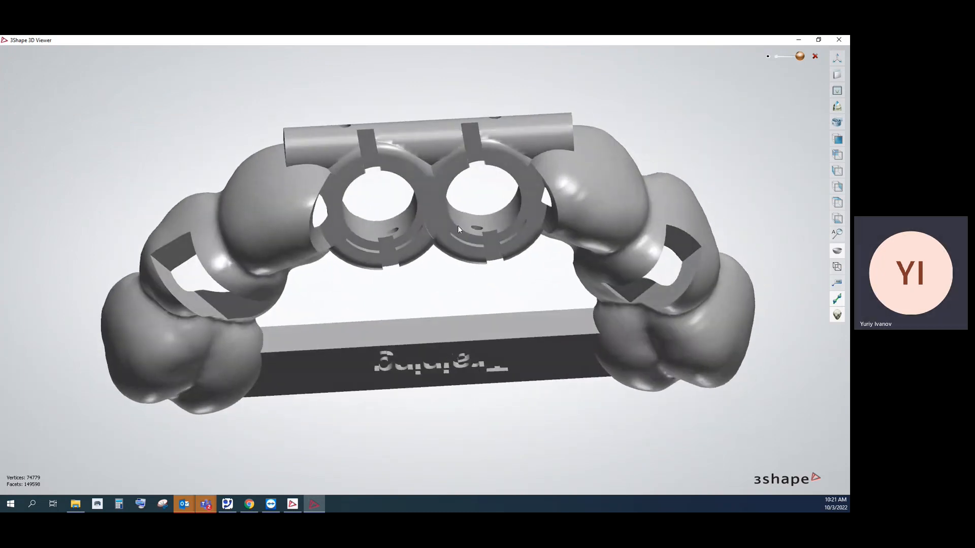
pyautogui.scroll(-2, 448, 262)
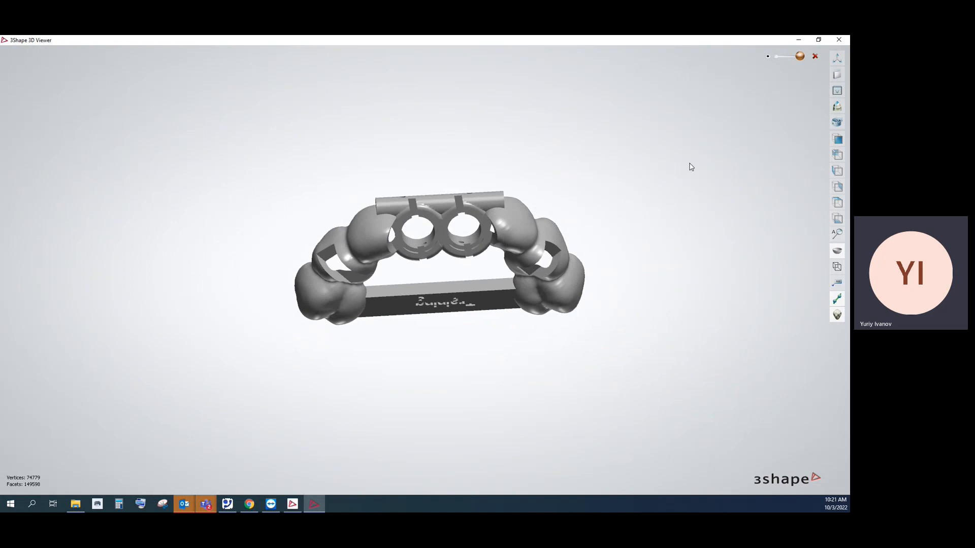
pyautogui.click(844, 44)
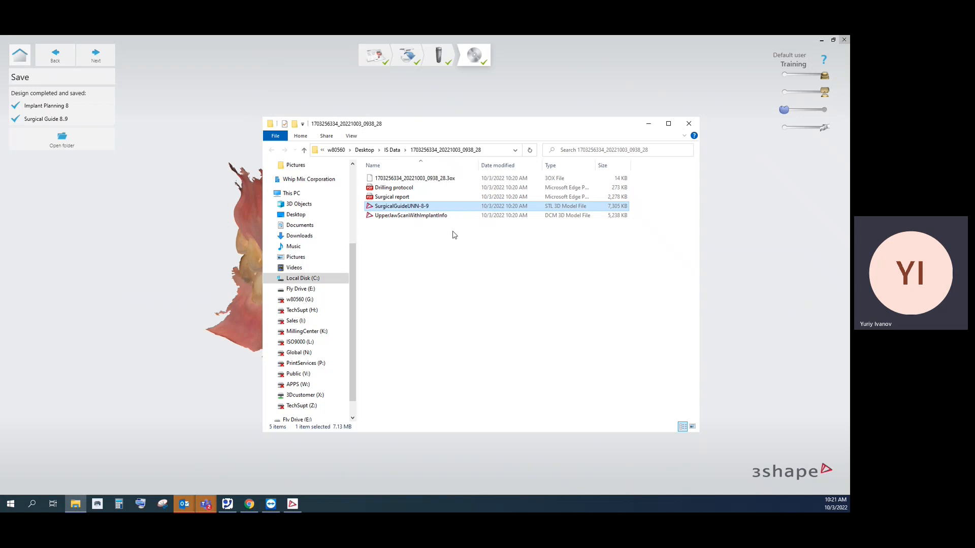
pyautogui.click(688, 124)
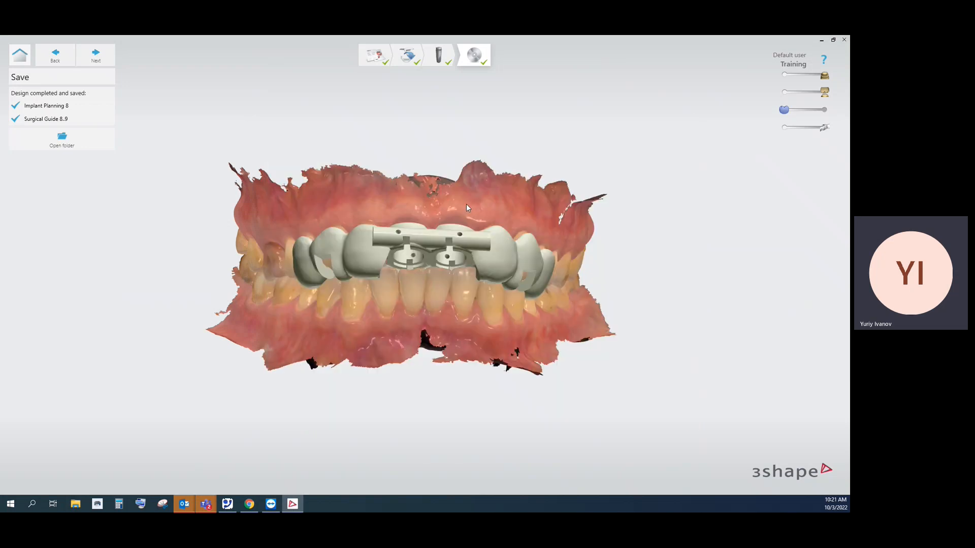